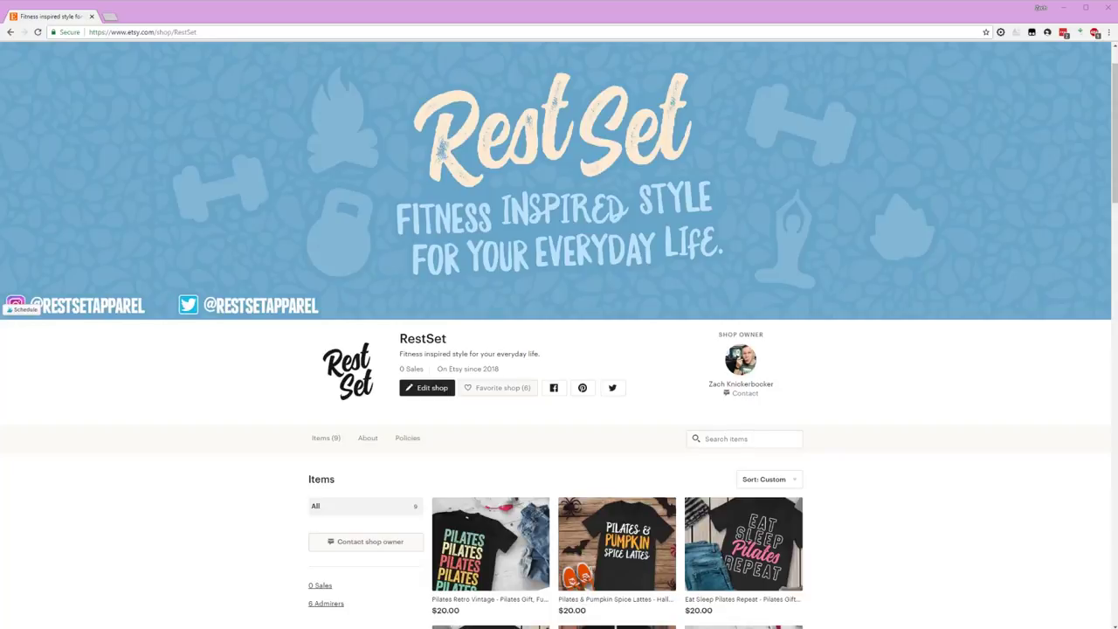
scroll(559, 349, down, 3)
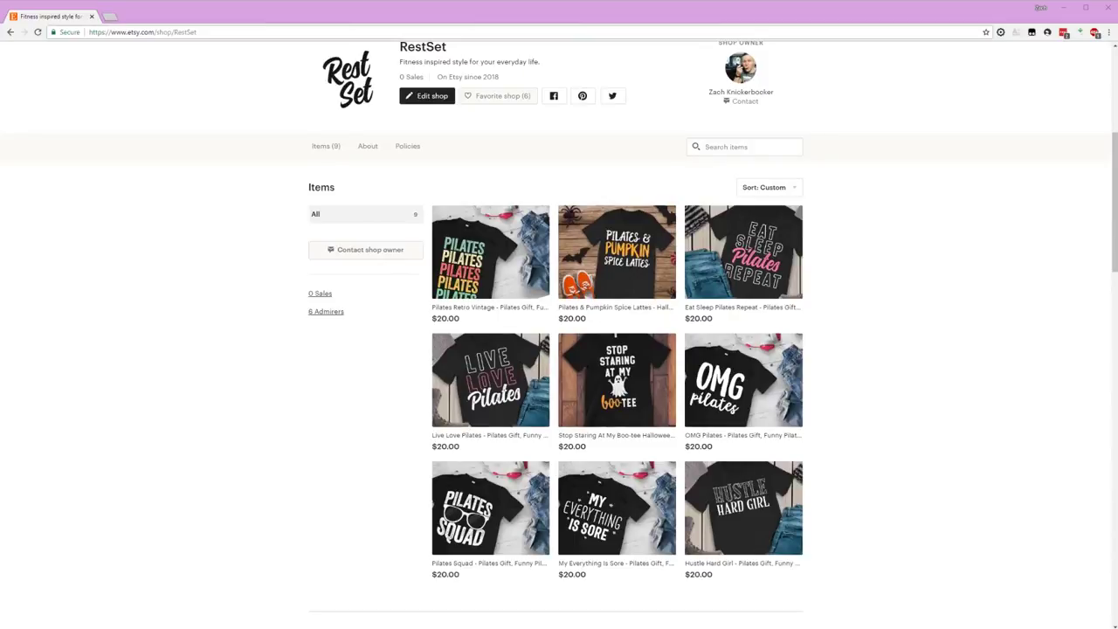
scroll(489, 367, up, 2)
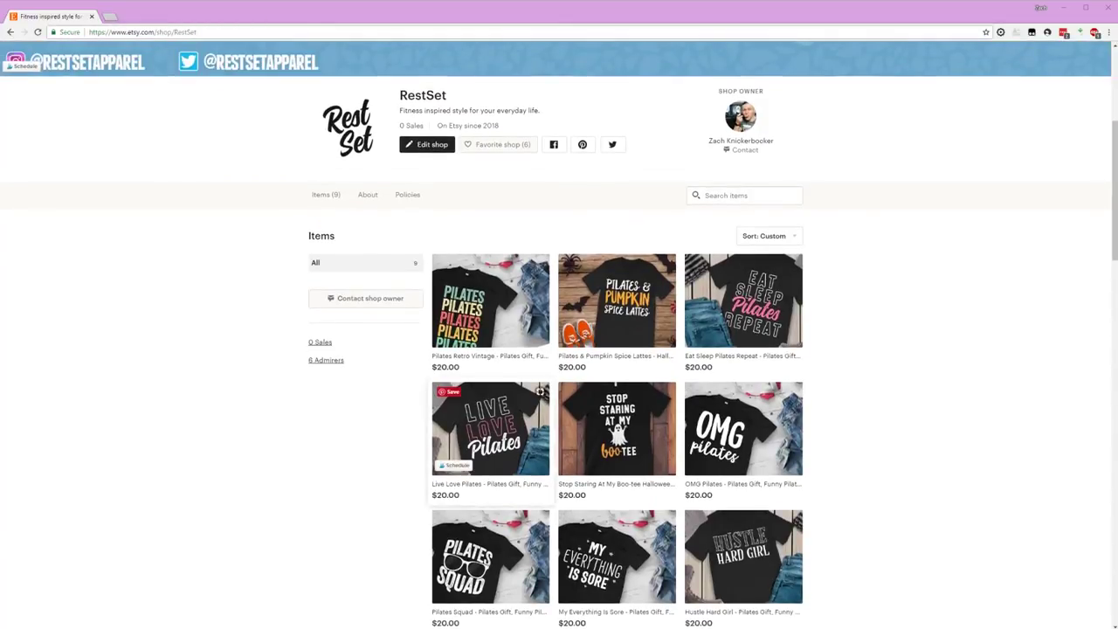
scroll(489, 393, up, 2)
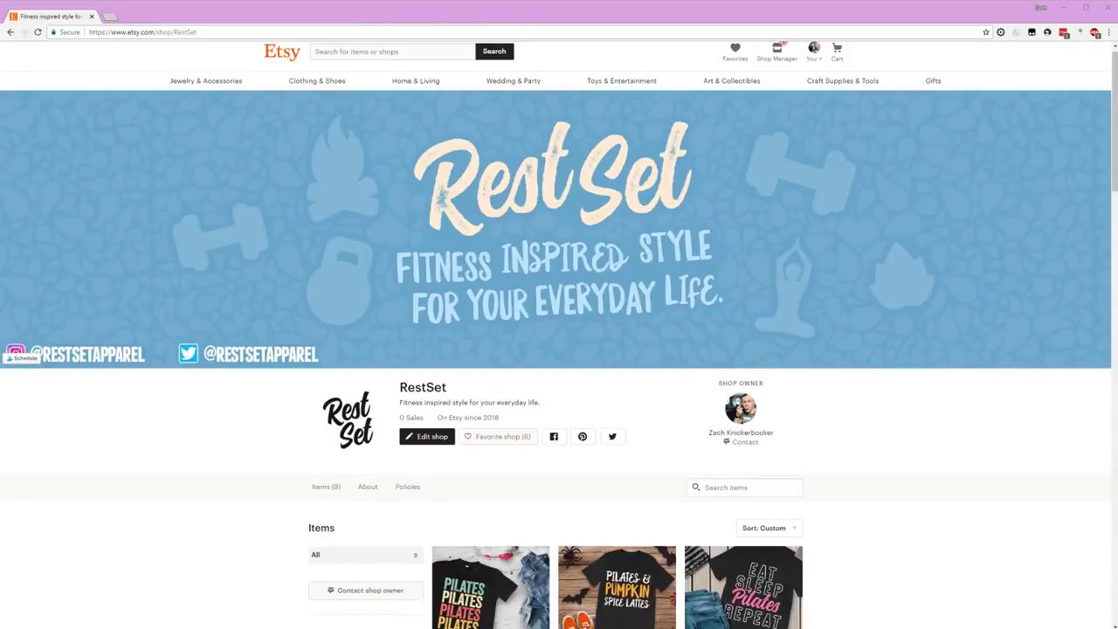
scroll(559, 334, down, 1)
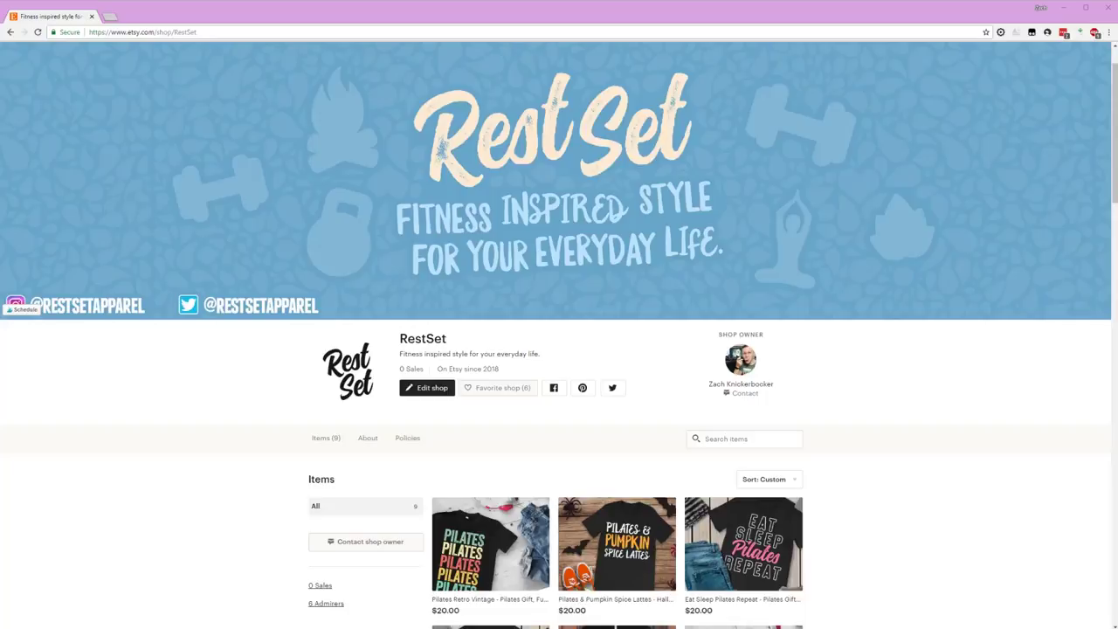
scroll(559, 326, down, 1)
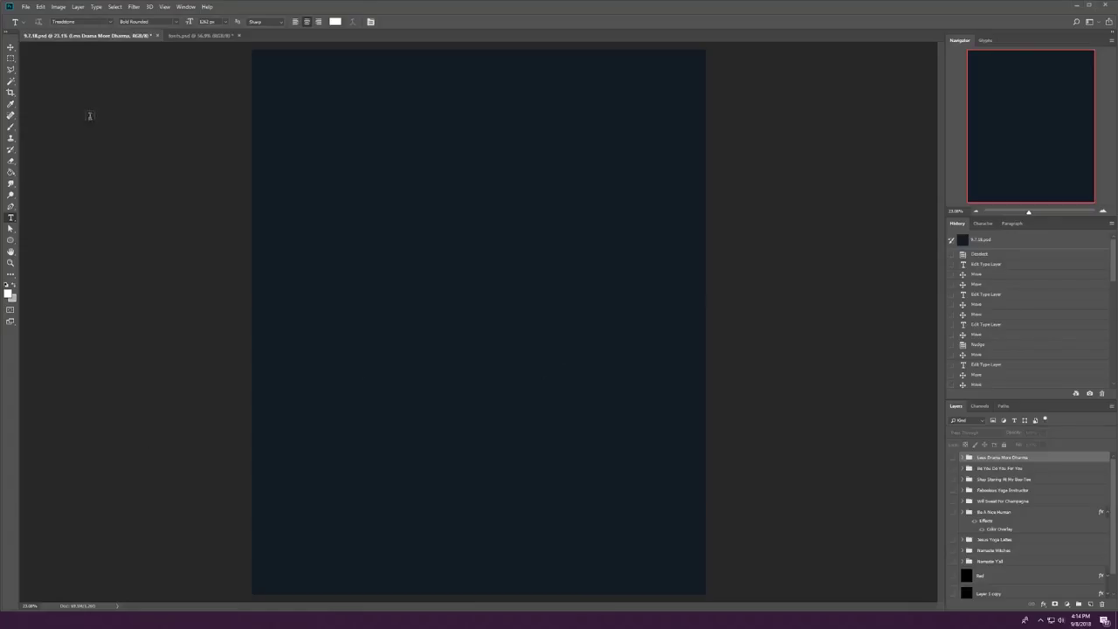
Step: Type 'Yoga' on the navy canvas and enlarge it toward the upper right
click(332, 247)
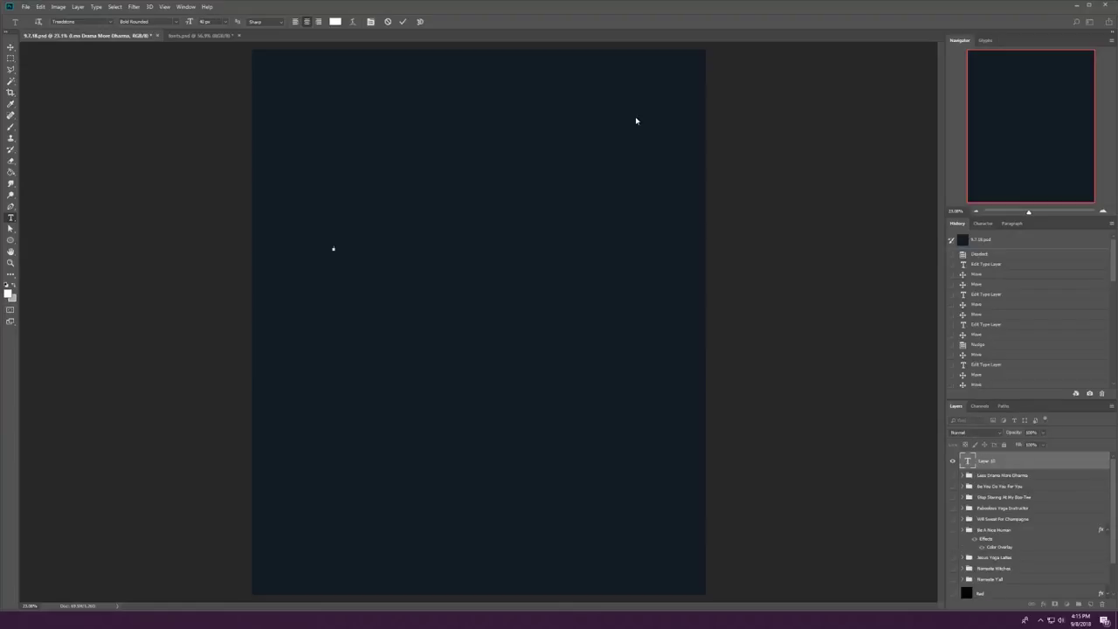
text(Yoga)
drag(336, 256, 736, 250)
click(397, 21)
Step: Duplicate the text below Yoga and retype the copies as I'M DOWN and DOG!
drag(453, 103, 432, 374)
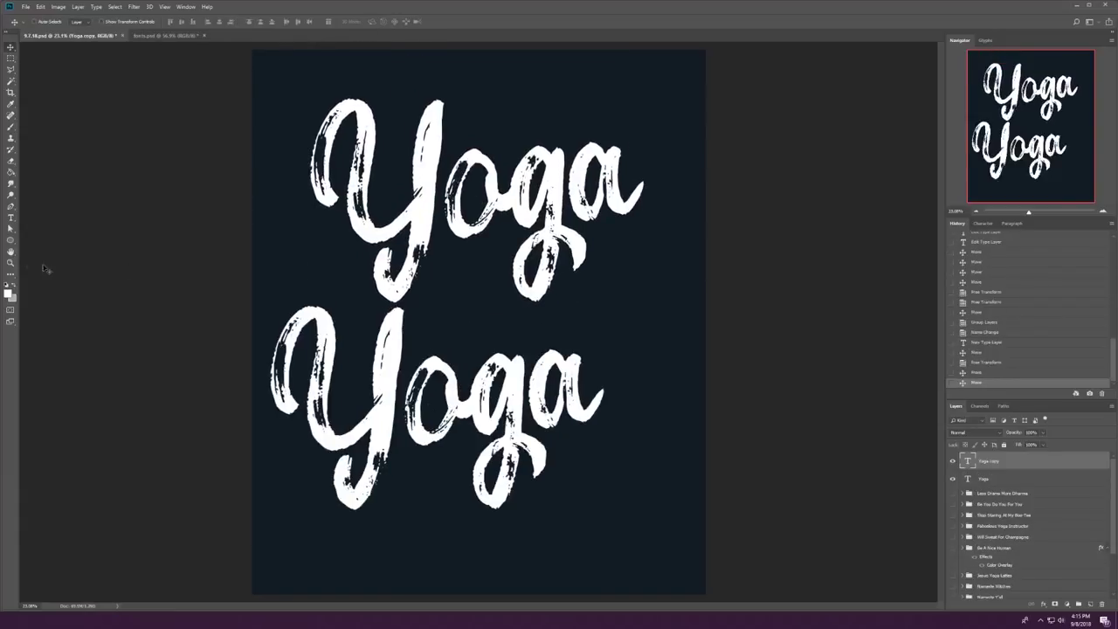
double_click(432, 373)
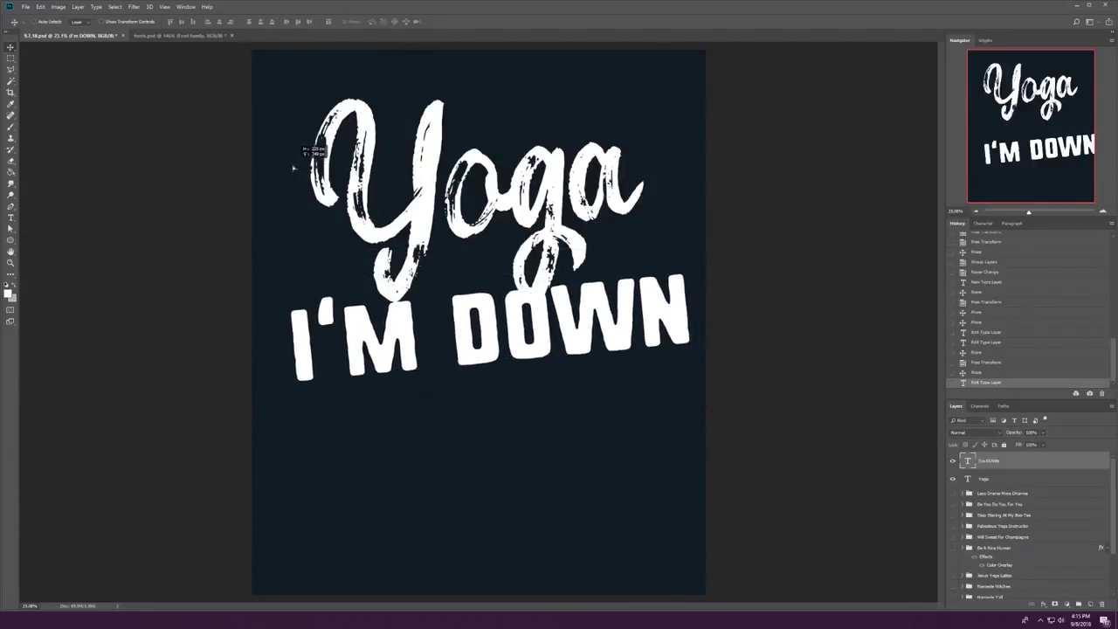
drag(465, 288, 465, 373)
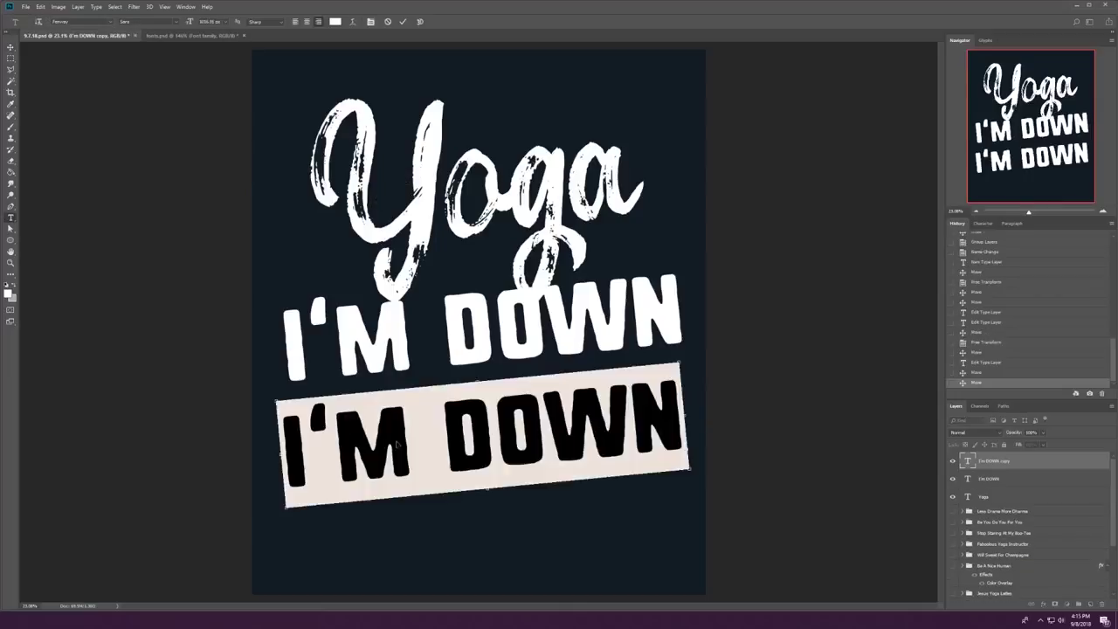
text(DOG!)
key(ctrl+Return)
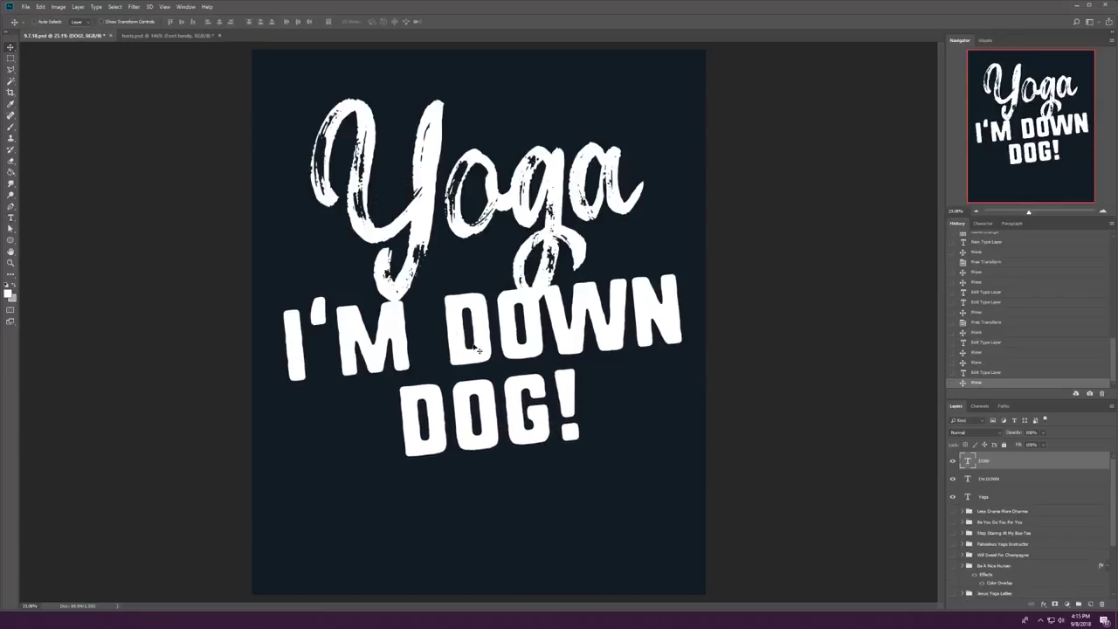
Step: Rotate the I'M DOWN and DOG! lines together clockwise to level them
shift+click(988, 478)
key(ctrl+t)
drag(860, 367, 853, 325)
click(397, 22)
key(m)
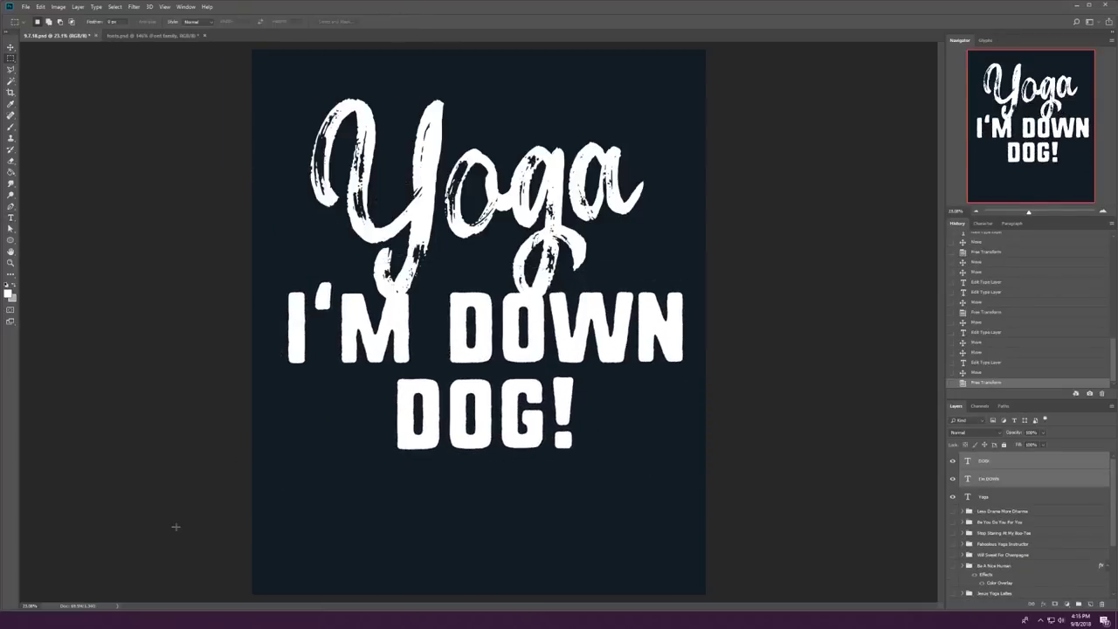
drag(175, 529, 798, 441)
key(ctrl+d)
key(v)
Step: Tilt the I'M DOWN and DOG! lines counter-clockwise and raise them about 40 px
click(40, 7)
click(79, 189)
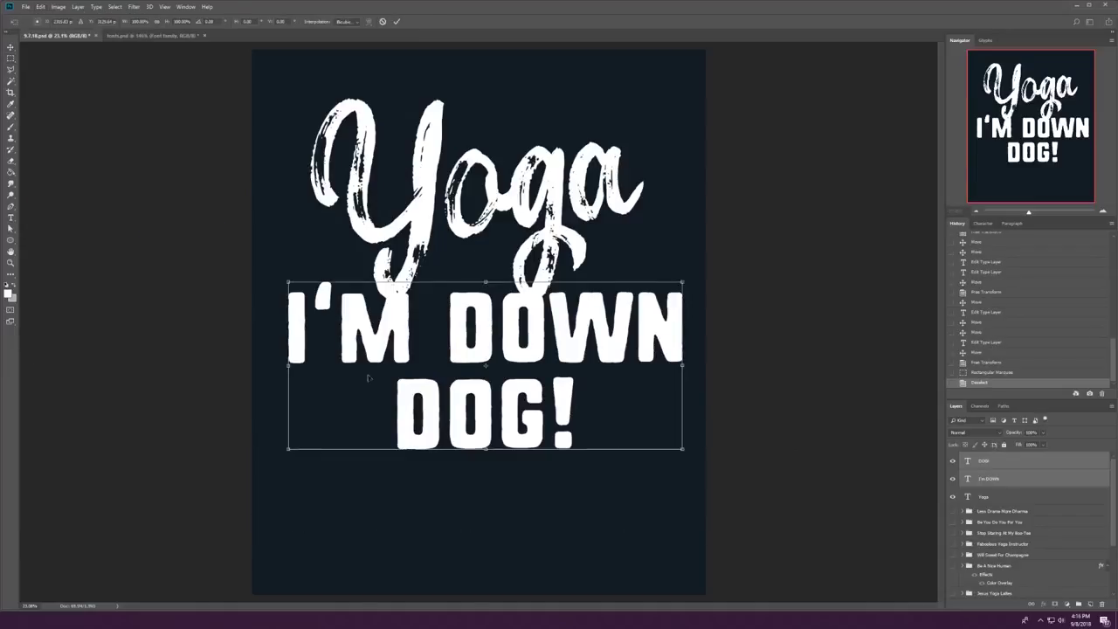
drag(290, 371, 294, 386)
click(398, 22)
drag(436, 375, 439, 344)
Step: Group the lower text layers and mask them with an expanded, inverted Yoga selection
ctrl+click(967, 500)
click(114, 6)
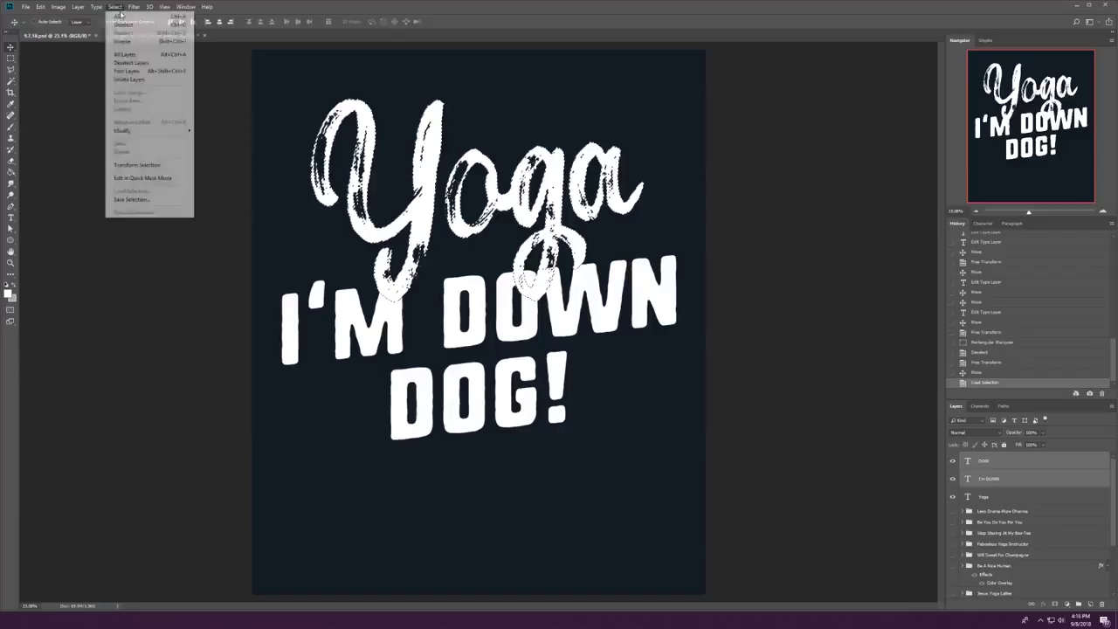
click(233, 149)
key(Return)
key(ctrl+shift+i)
key(ctrl+g)
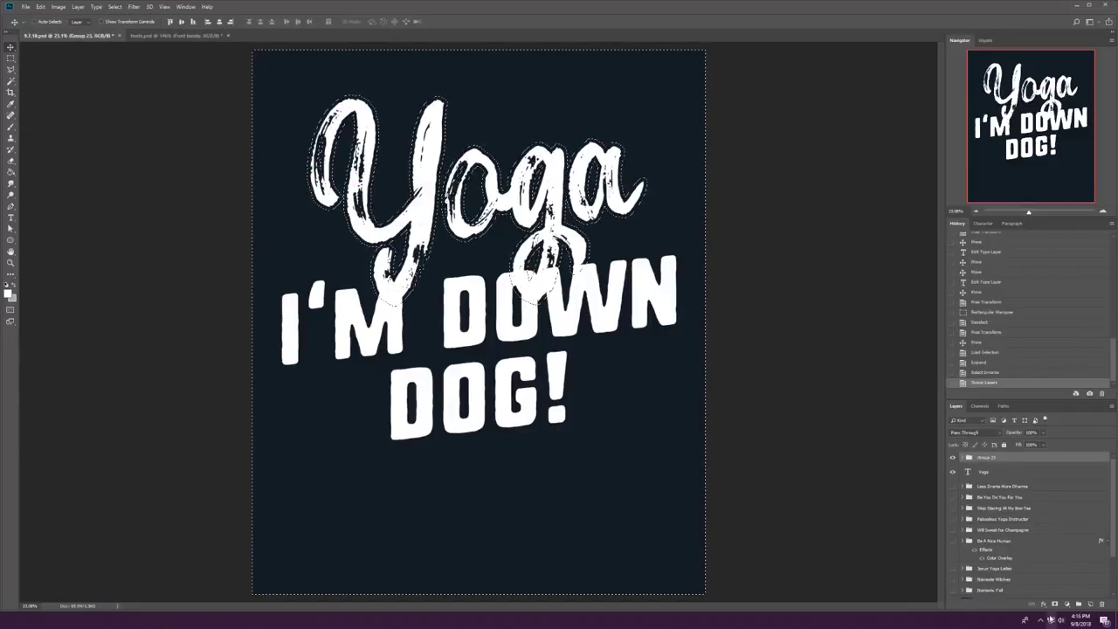
click(1055, 604)
Step: Revert the history past the grouping and mask, back to the DOG! edit
scroll(392, 252, down, 3)
scroll(392, 252, up, 4)
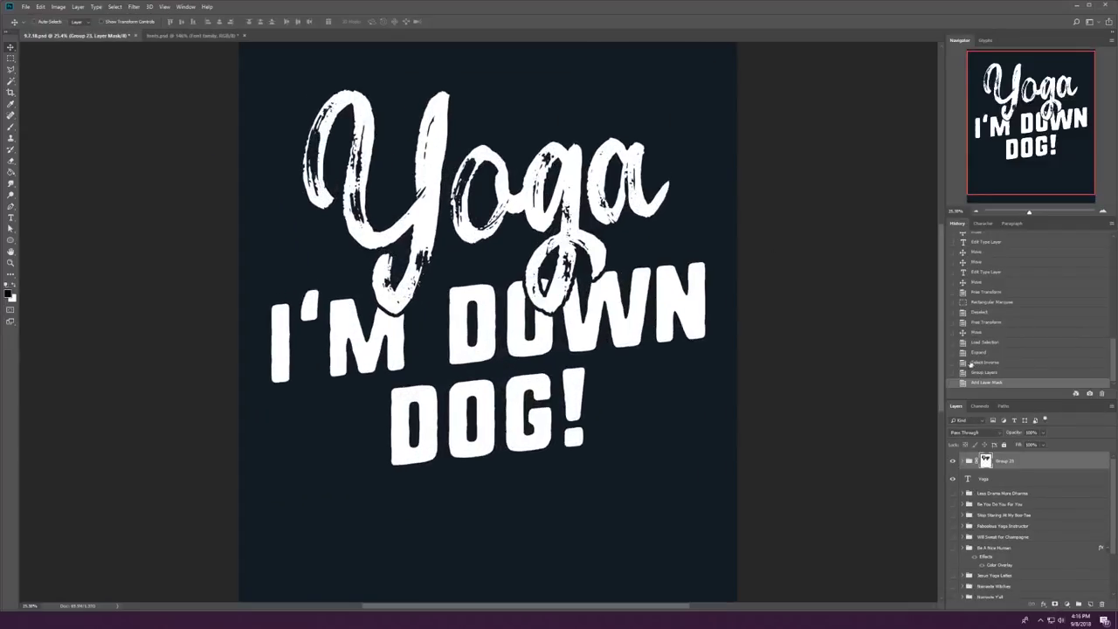
drag(971, 364, 997, 316)
click(996, 316)
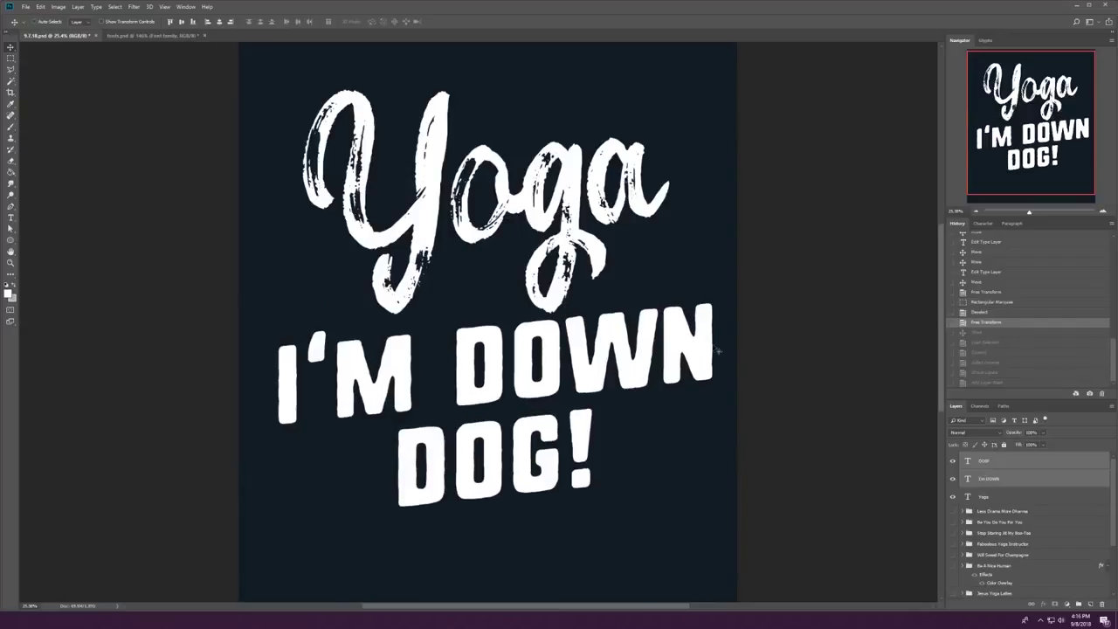
key(t)
key(ctrl+shift+z)
key(ctrl+shift+z)
Step: Edit the bottom line to read 'DOWN, DOG!'
click(407, 465)
text(DOWN,)
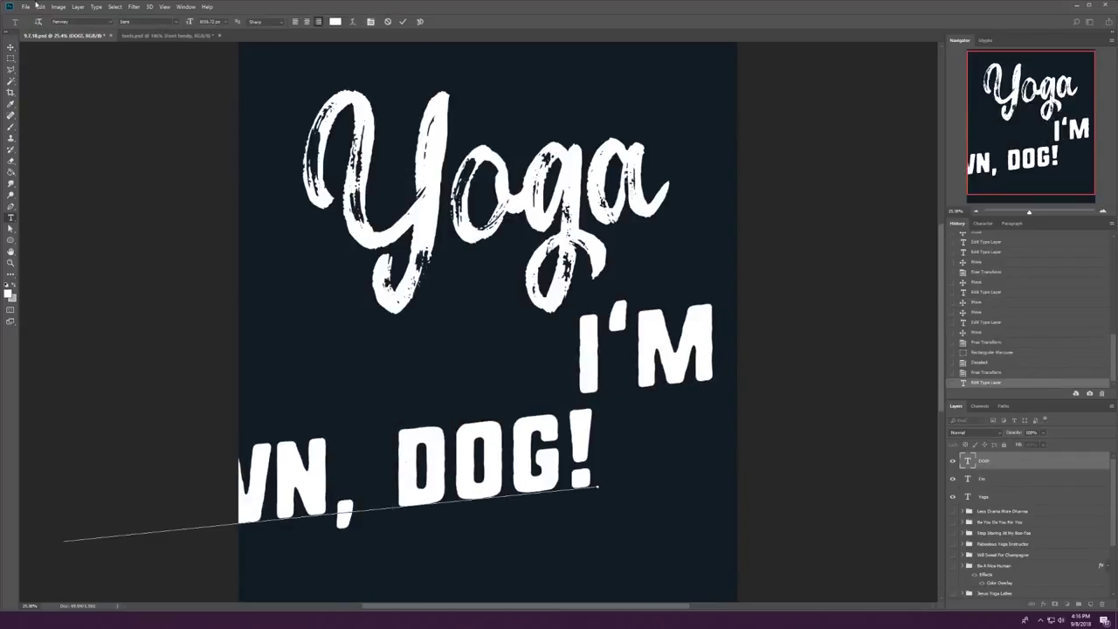
key(ctrl+Return)
key(ctrl+t)
key(Return)
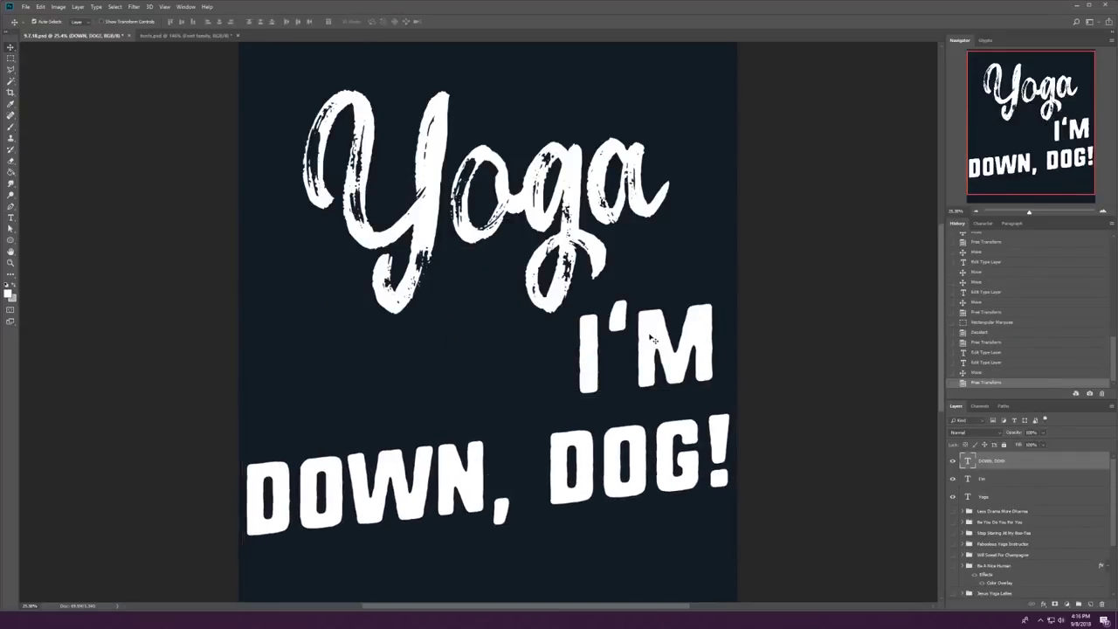
Step: Move I'M to the left, shrink it, and raise it slightly
drag(647, 350, 481, 367)
key(ctrl+t)
drag(550, 407, 536, 400)
key(Return)
drag(478, 369, 469, 336)
Step: Rearrange DOWN, DOG!, Yoga and I'M so I'M sits above DOWN, DOG!
drag(556, 439, 555, 379)
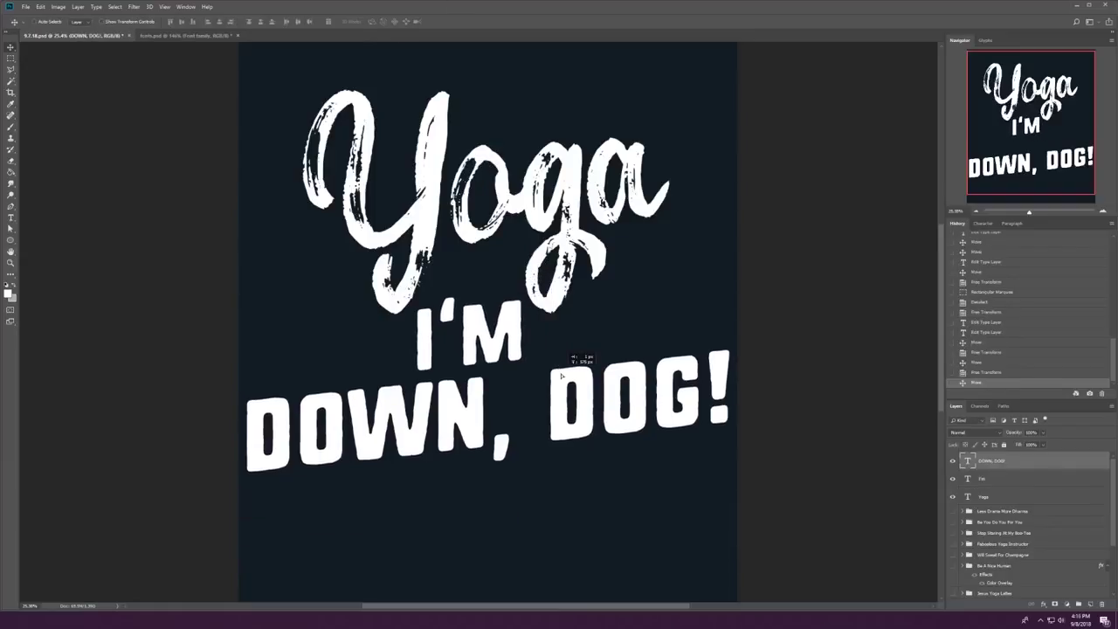
drag(559, 175, 517, 224)
drag(466, 325, 334, 352)
drag(358, 314, 435, 305)
mouse_move(352, 359)
mouse_down()
mouse_move(358, 367)
mouse_move(349, 357)
mouse_up()
Step: Move all the lettering up about 93 px and shift Yoga down and left
click(290, 319)
key(ctrl+t)
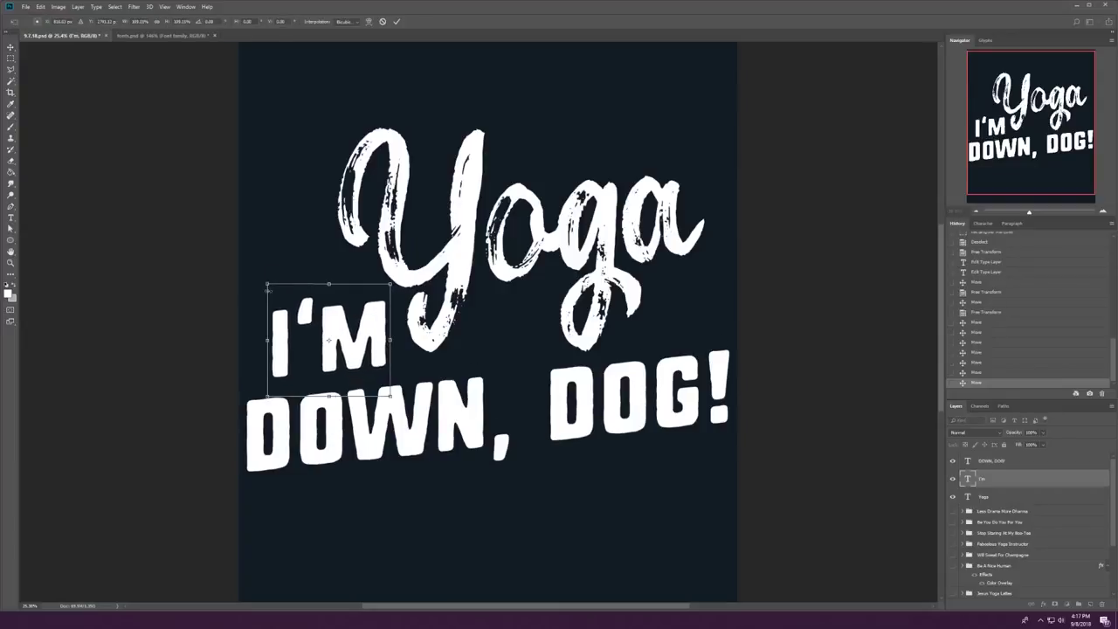
key(Escape)
shift+click(583, 304)
drag(577, 343, 579, 259)
scroll(579, 259, up, 2)
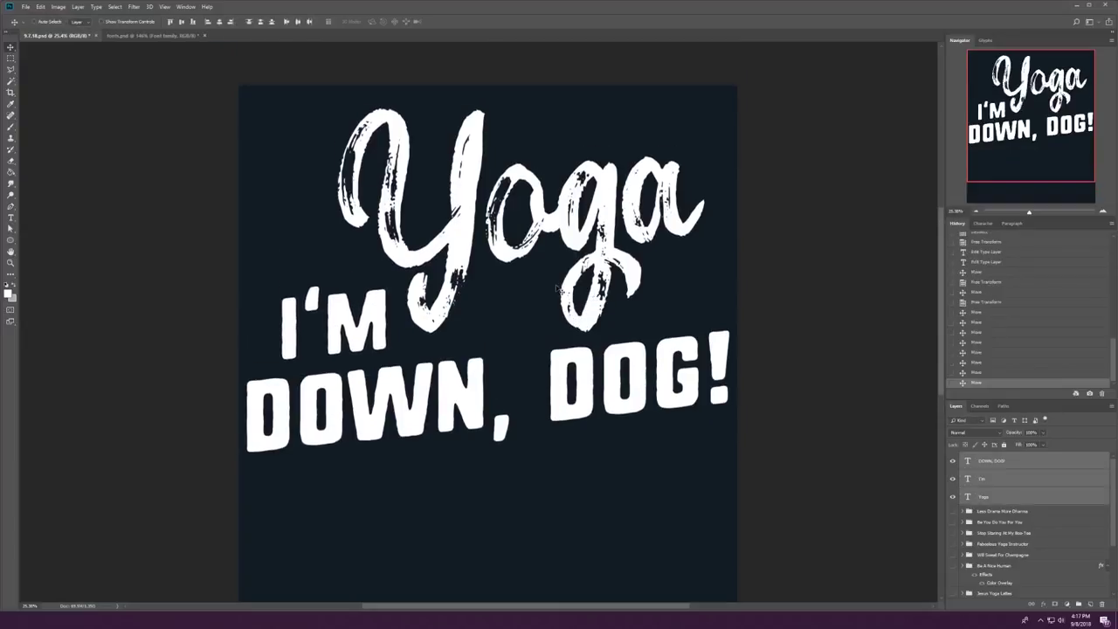
scroll(524, 253, down, 3)
scroll(489, 245, up, 3)
drag(503, 205, 485, 250)
Step: Bring up the Amazon search results for Be You Do You For You shirts
key(t)
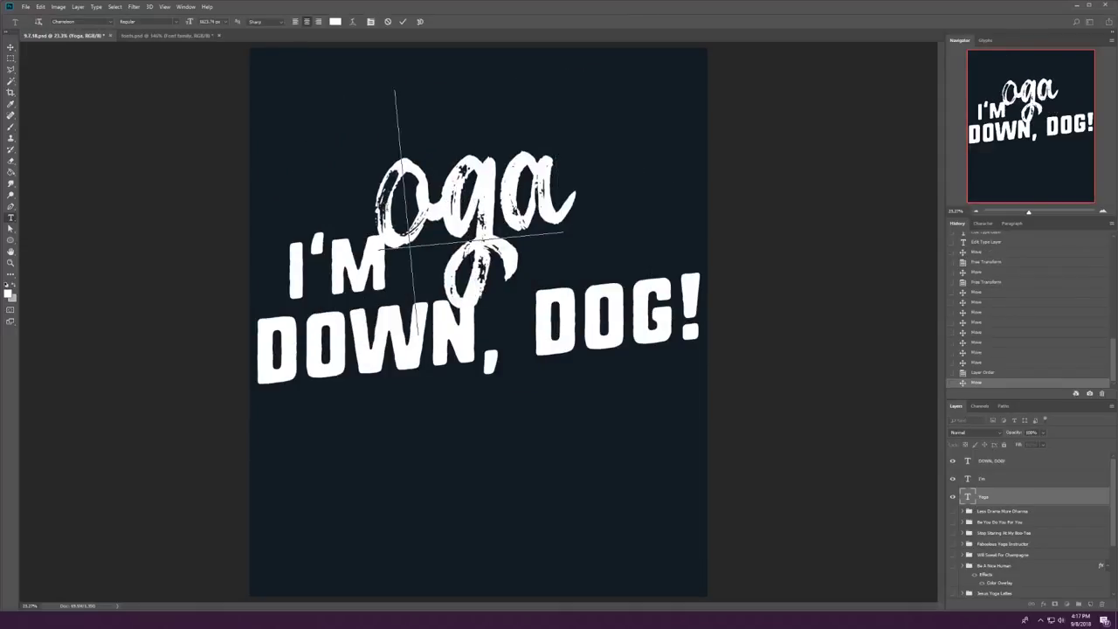
click(158, 35)
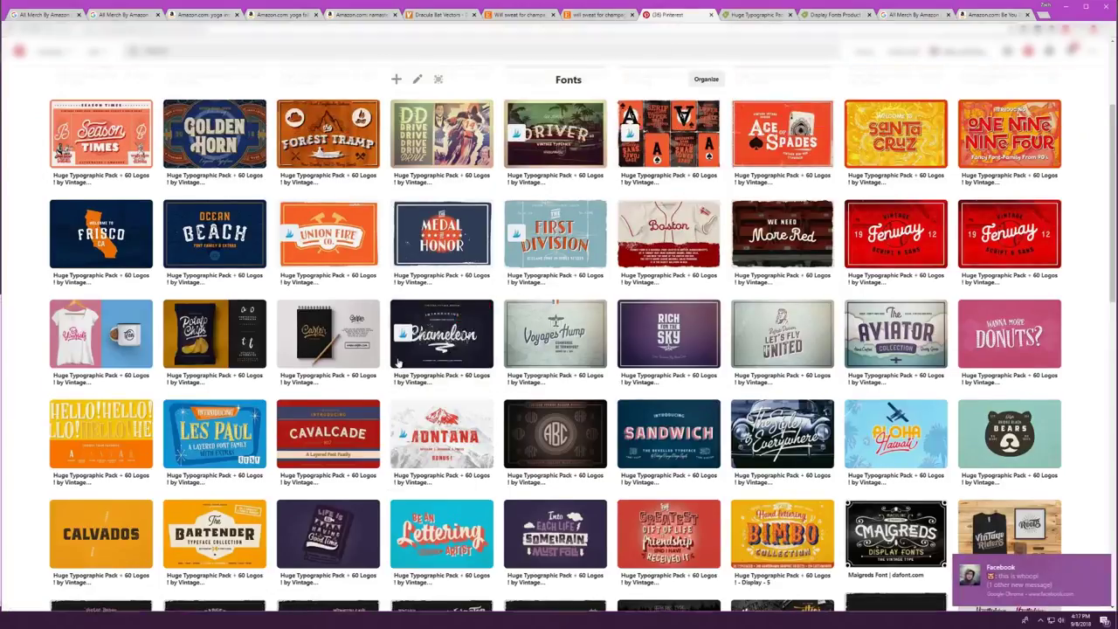
mouse_move(390, 358)
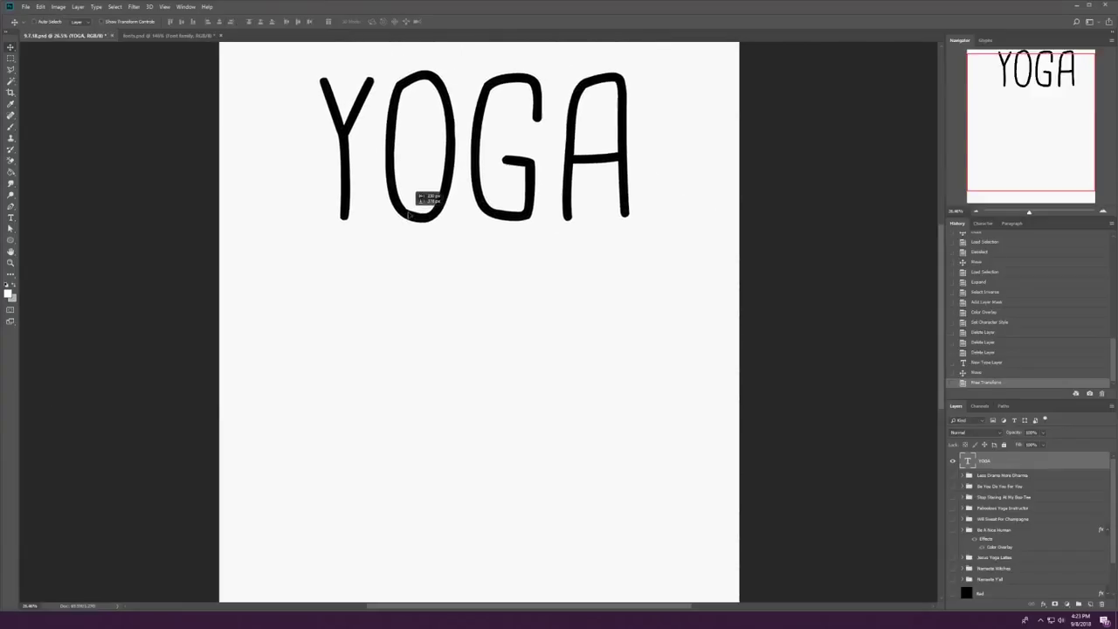
Step: Copy YOGA below itself, retype the copy as I'M DOWN, and shrink it
drag(428, 187, 451, 319)
key(t)
double_click(429, 312)
text(I'M DOWN)
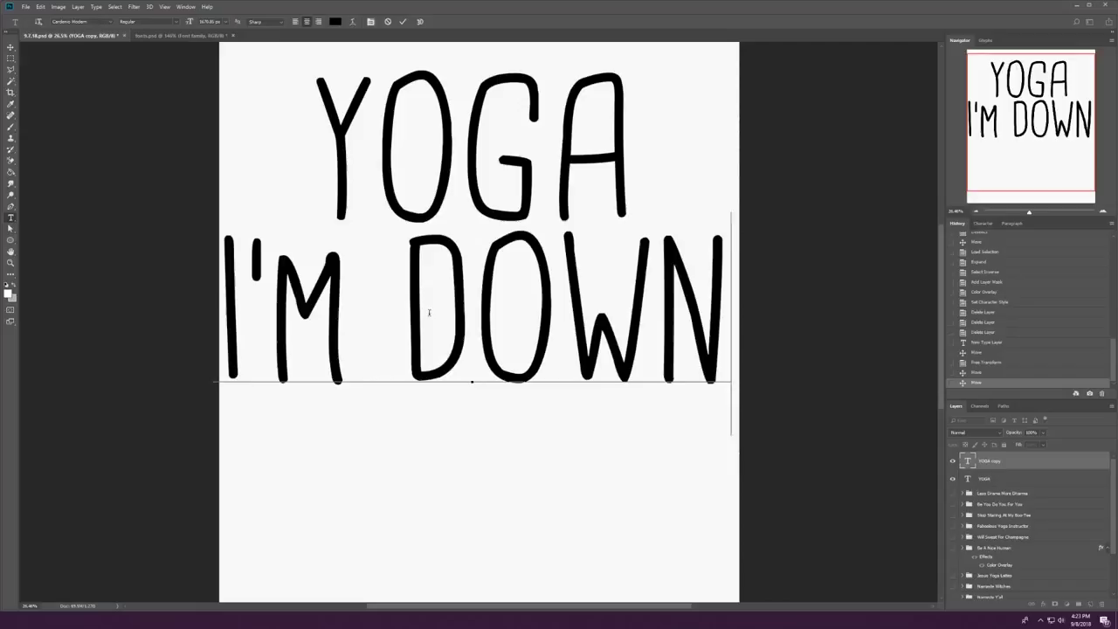
key(ctrl+t)
drag(719, 217, 643, 219)
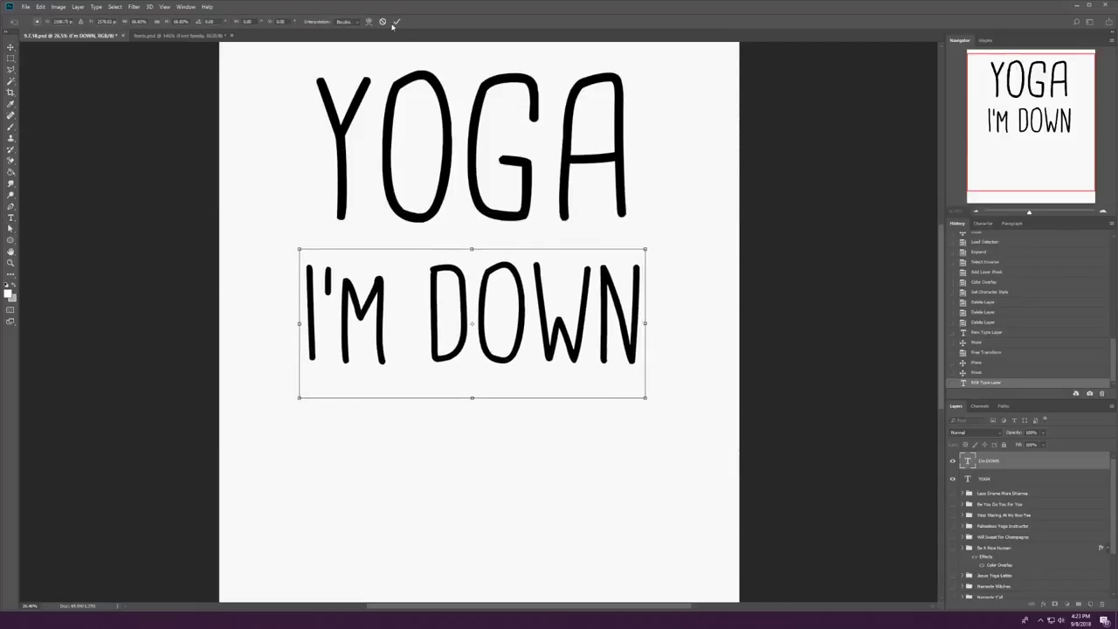
click(392, 20)
Step: Enlarge the YOGA line from its corner
click(984, 479)
key(ctrl+t)
mouse_move(633, 273)
mouse_down()
mouse_move(654, 270)
mouse_move(623, 281)
mouse_up()
key(Return)
Step: Add a DOG! copy below I'M DOWN and enlarge it to fill the bottom
drag(641, 237, 600, 512)
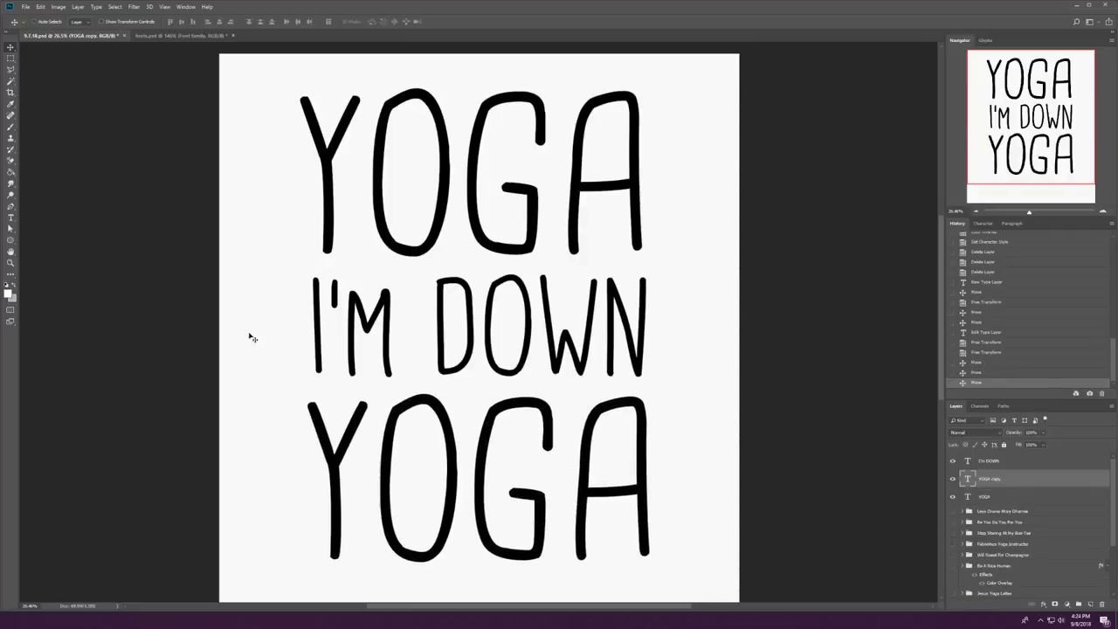
key(t)
click(385, 476)
key(ctrl+a)
text(DOG!)
key(ctrl+Return)
key(ctrl+t)
drag(657, 374, 660, 359)
click(397, 22)
Step: Nudge the I'M DOWN line up and delete I'M so it reads DOWN
click(568, 353)
key(Up)
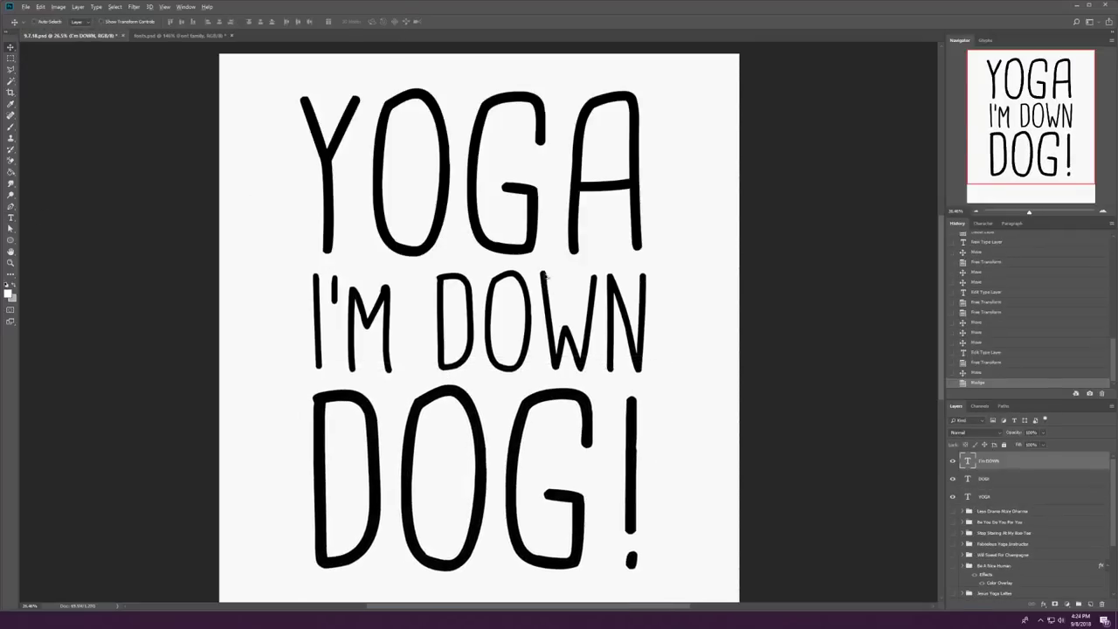
scroll(474, 248, down, 3)
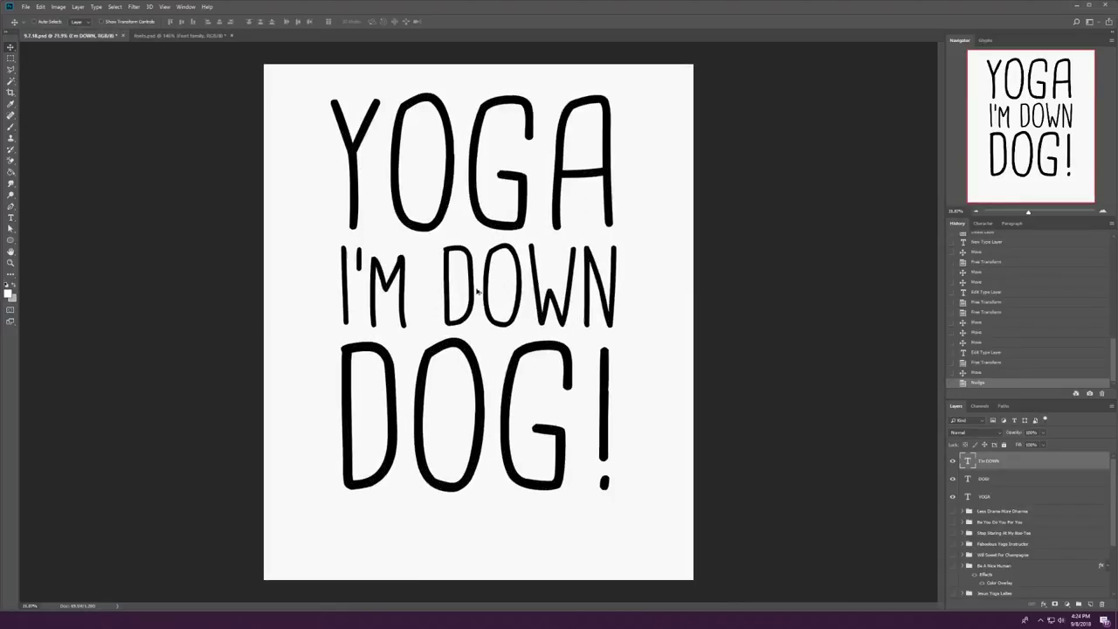
scroll(409, 260, up, 2)
key(t)
click(312, 267)
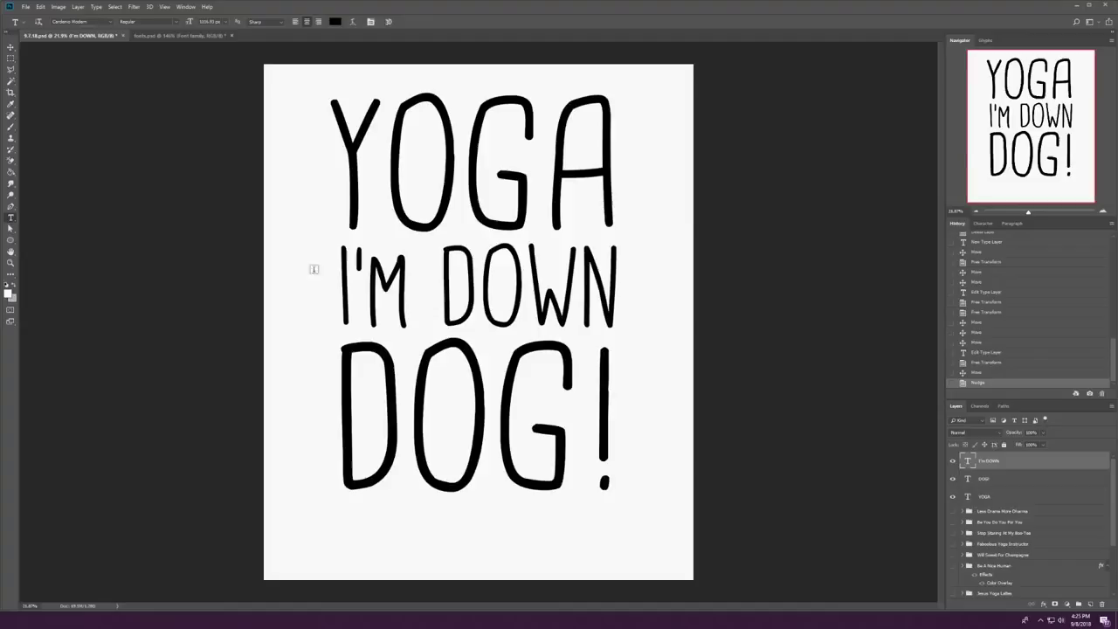
key(Delete)
key(Delete)
key(Delete)
key(Delete)
key(ctrl+Return)
Step: Widen DOWN to match YOGA and space DOWN and DOG! apart
key(ctrl+t)
mouse_move(604, 225)
mouse_down()
mouse_move(634, 217)
mouse_move(620, 226)
mouse_up()
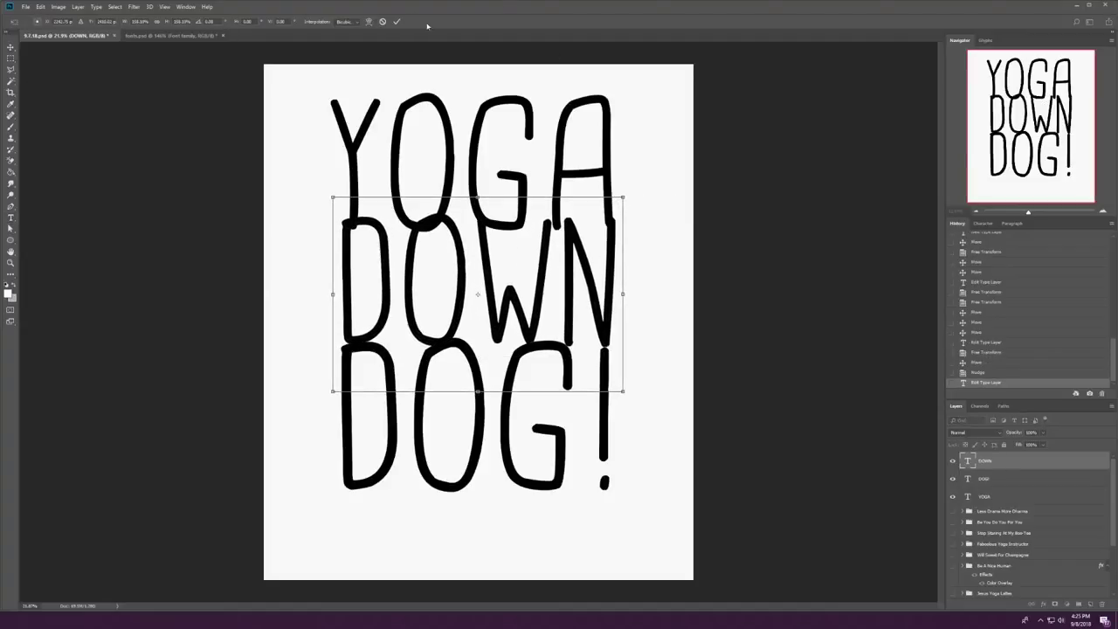
key(Return)
drag(569, 344, 569, 404)
drag(512, 217, 512, 196)
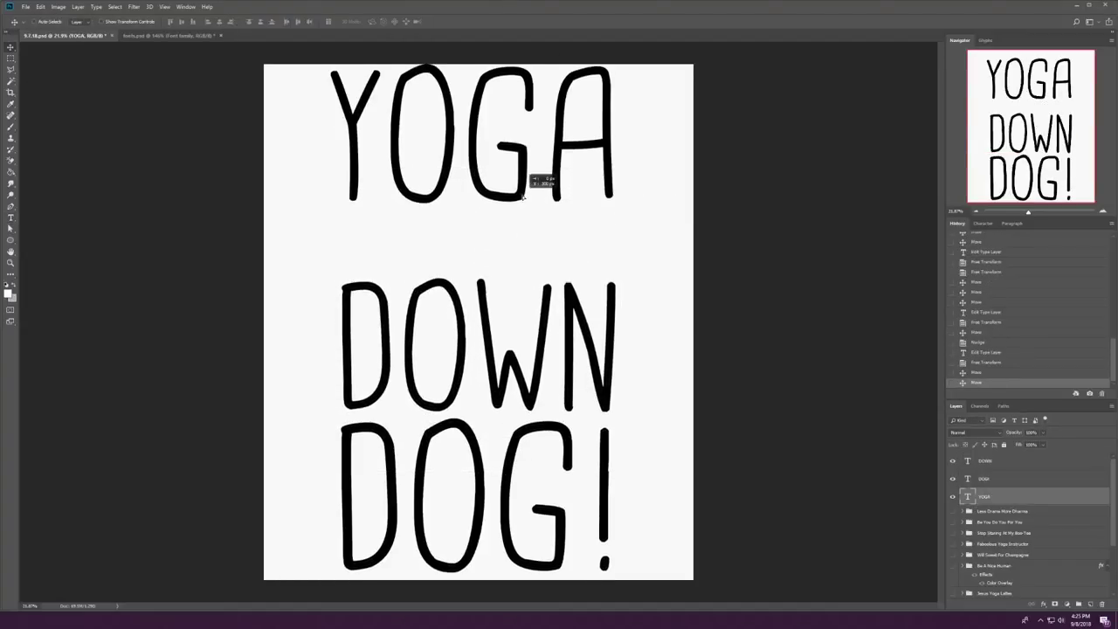
Step: Scale all three lines together to fit the page
key(ctrl+alt+a)
key(ctrl+t)
drag(616, 63, 602, 100)
key(Return)
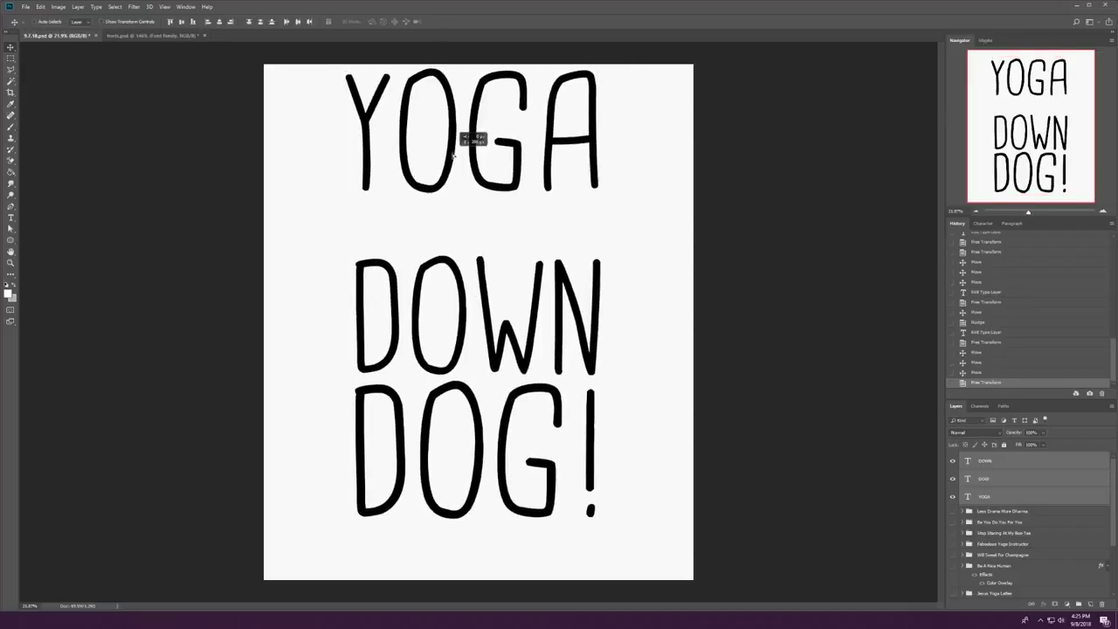
Step: Copy DOWN, retype it as I'M, and shrink it between YOGA and DOWN
ctrl+click(984, 497)
drag(644, 421, 643, 482)
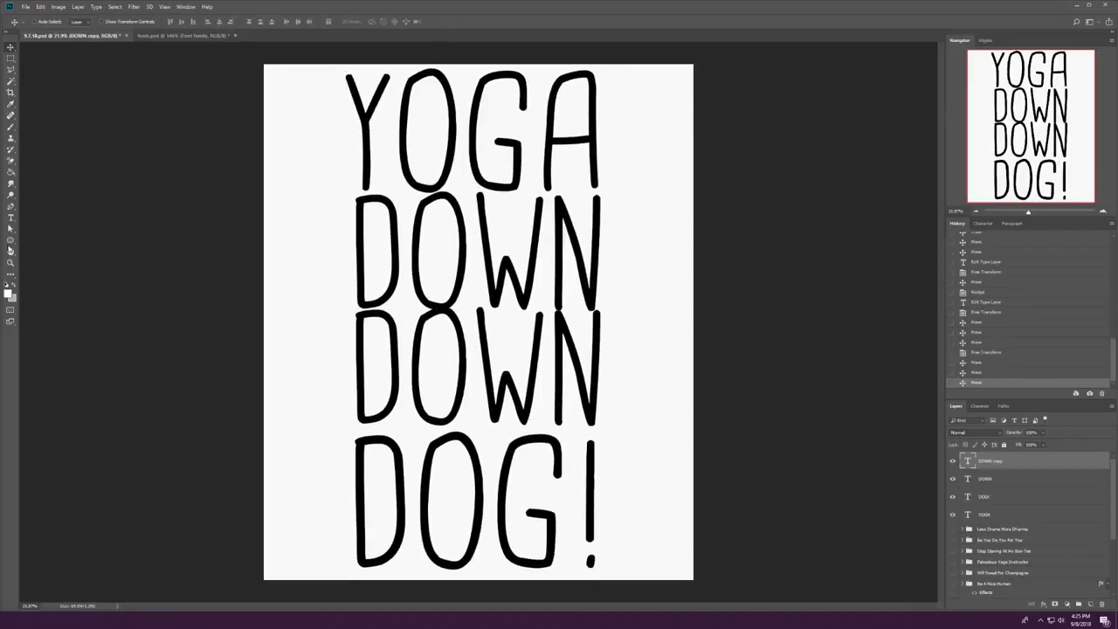
double_click(968, 460)
text(I'M)
key(ctrl+Return)
key(ctrl+t)
drag(537, 187, 527, 190)
key(Return)
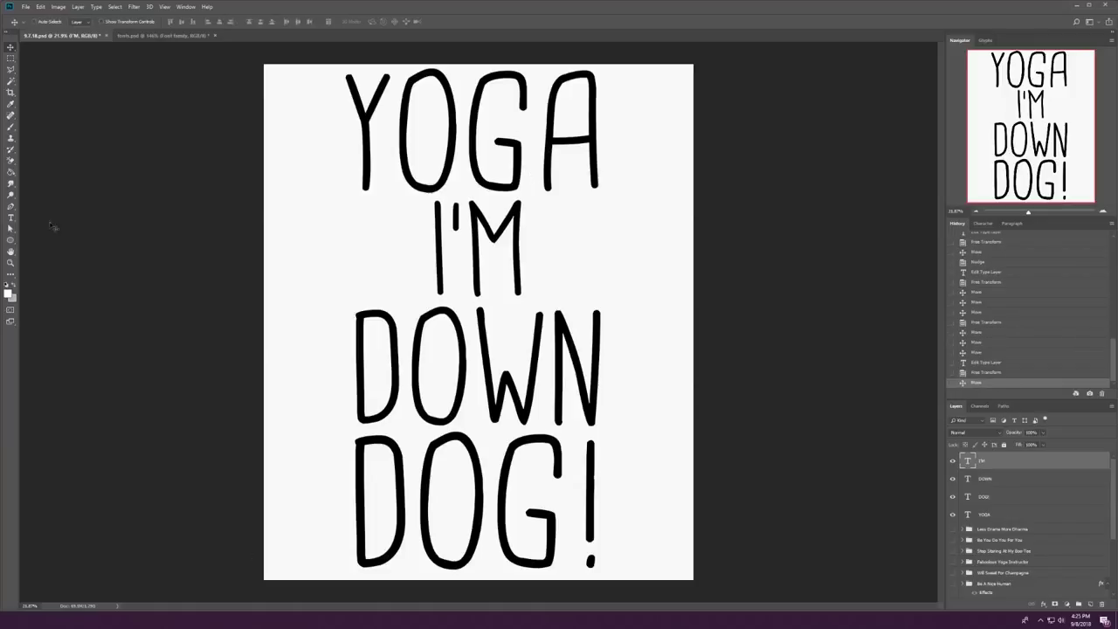
Step: Try adding dashes around I'M, then undo them
click(524, 249)
text(-)
key(Home)
text(-)
click(10, 47)
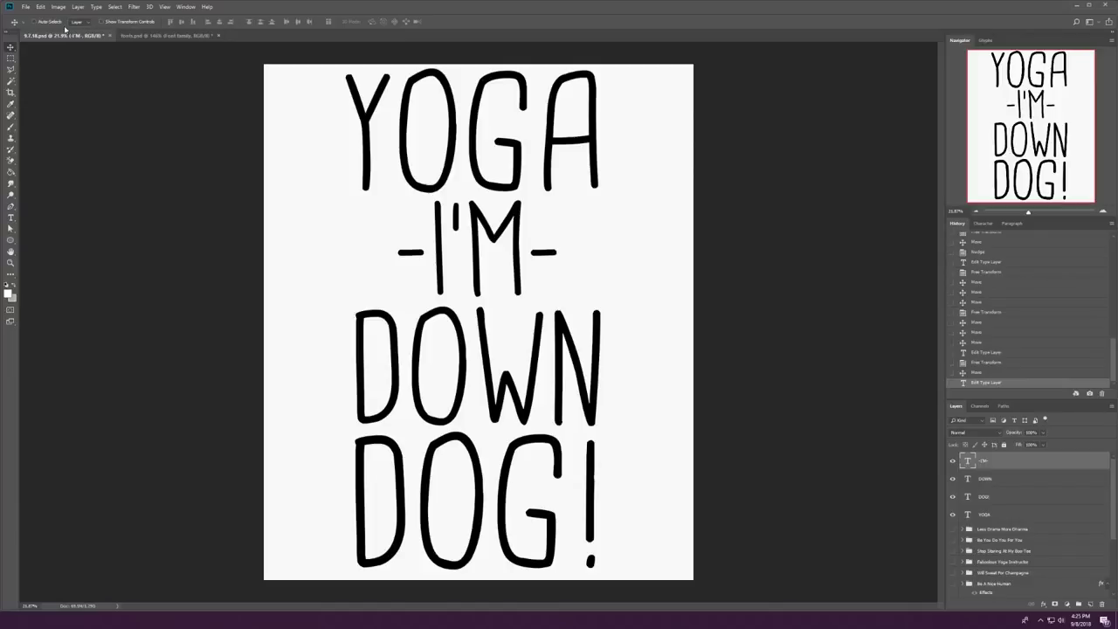
key(ctrl+z)
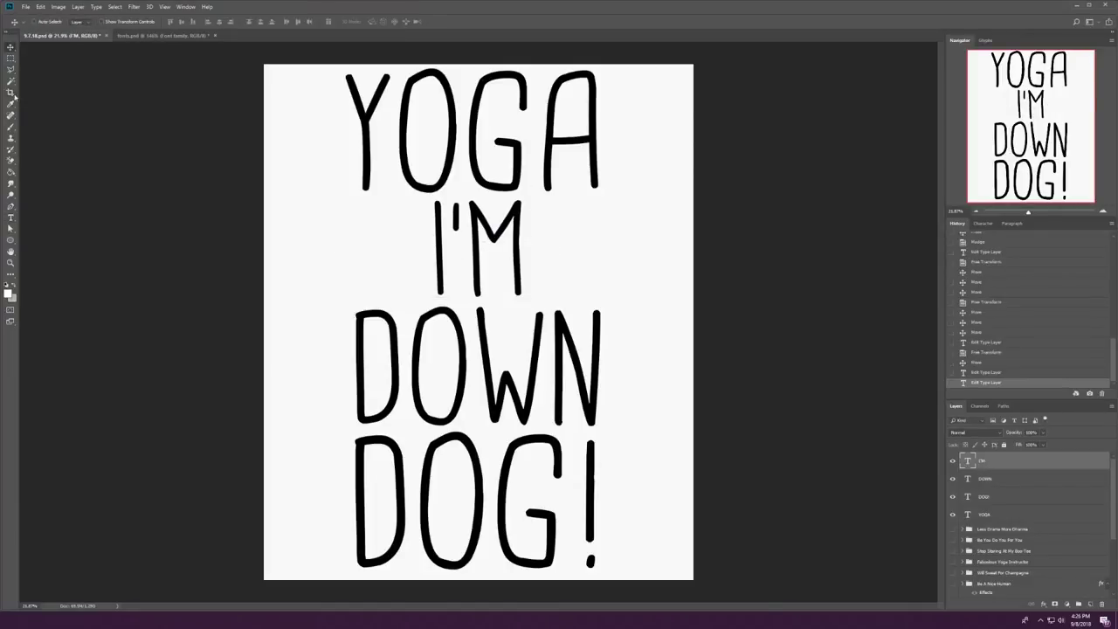
Step: Copy the arrow glyph from the fonts sheet and return to the YOGA poster
key(ctrl+Tab)
click(51, 445)
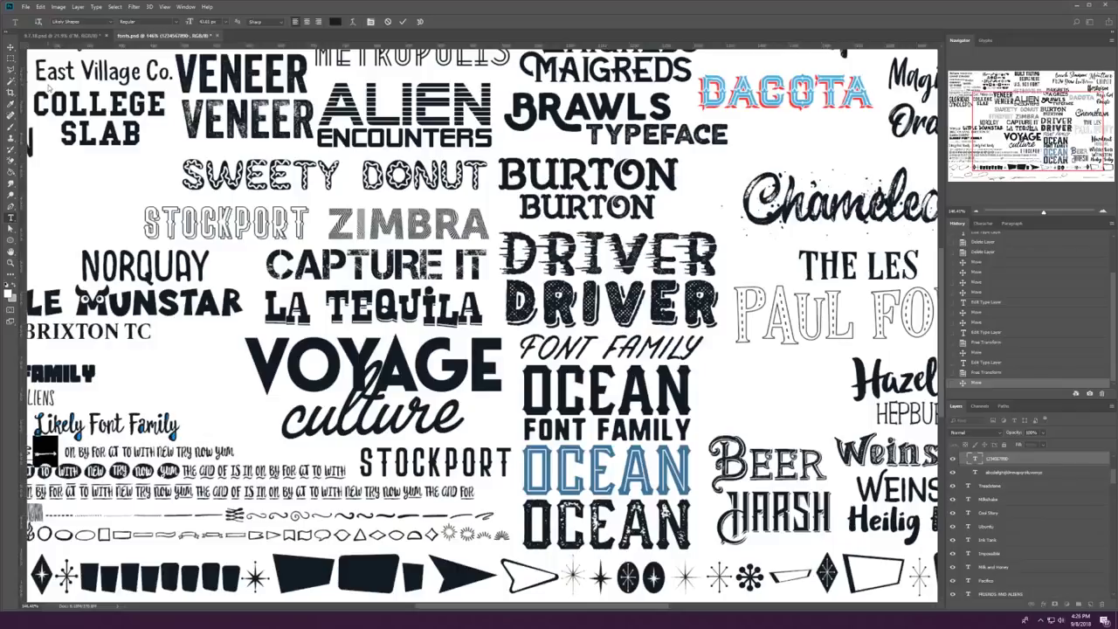
scroll(341, 489, down, 3)
scroll(348, 509, left, 5)
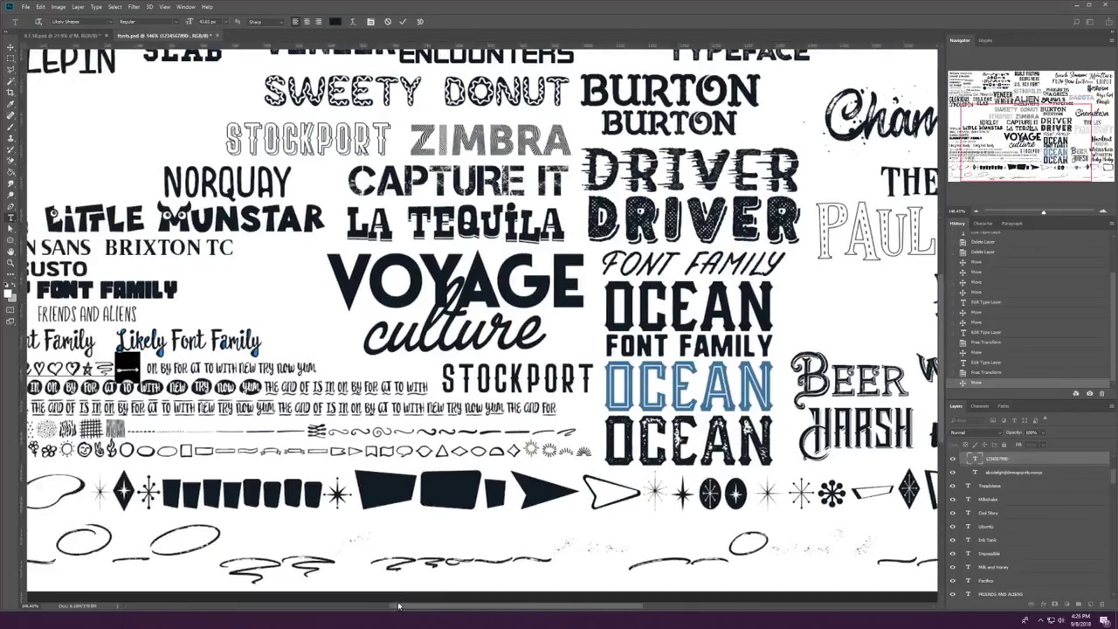
scroll(360, 591, right, 10)
scroll(367, 580, left, 9)
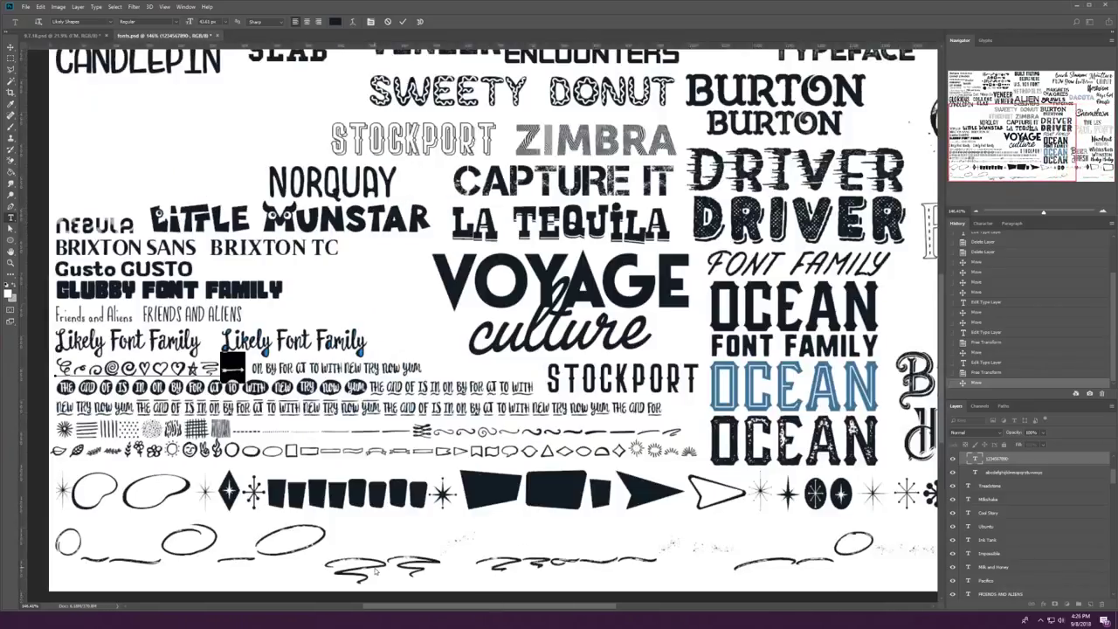
click(81, 37)
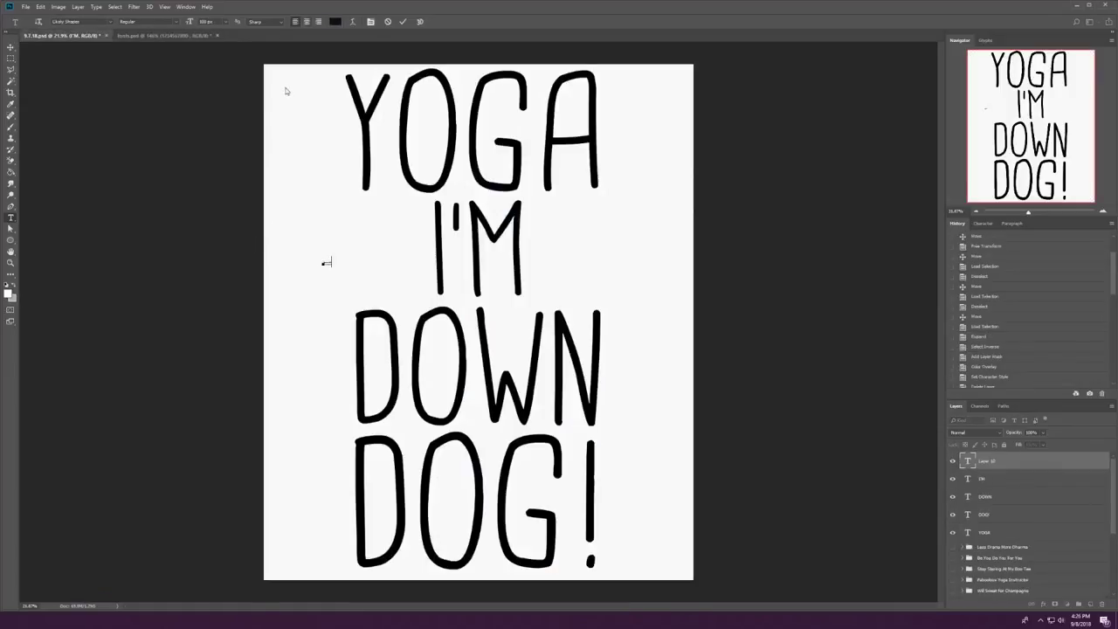
Step: Enlarge the pasted arrow across the I'M line and add a duplicate further right
key(v)
drag(433, 261, 531, 345)
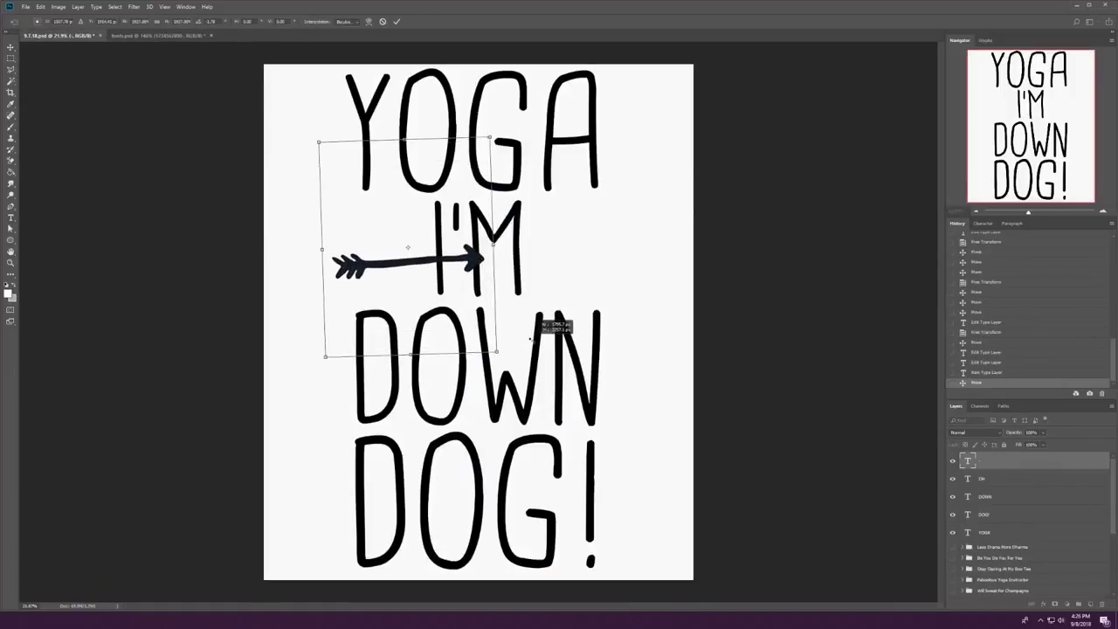
key(Return)
drag(411, 262, 437, 248)
key(ctrl+j)
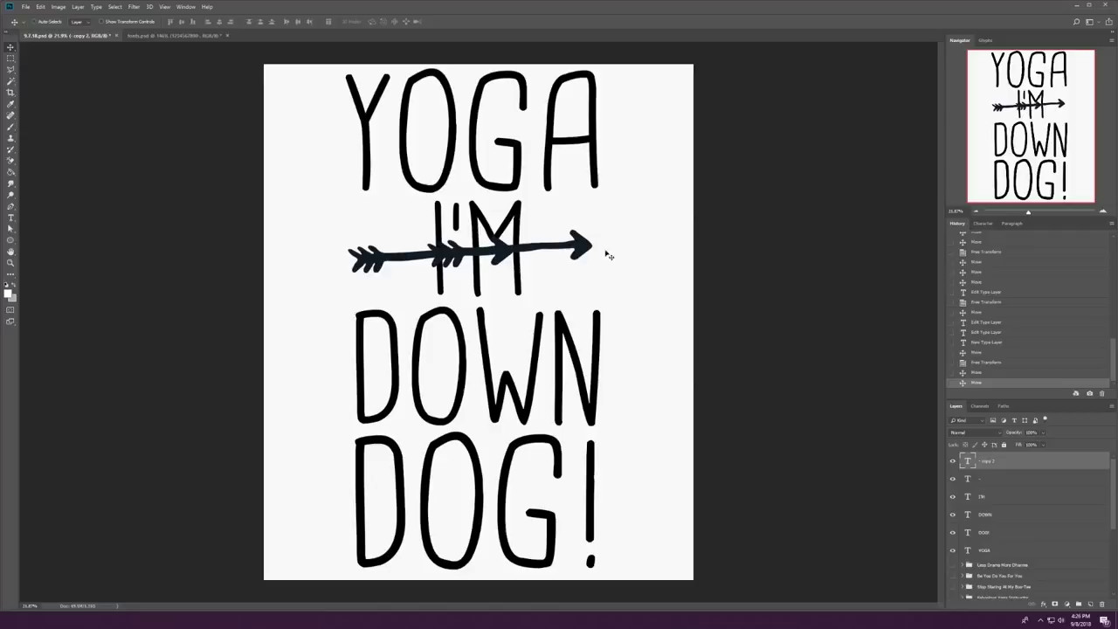
drag(606, 250, 512, 177)
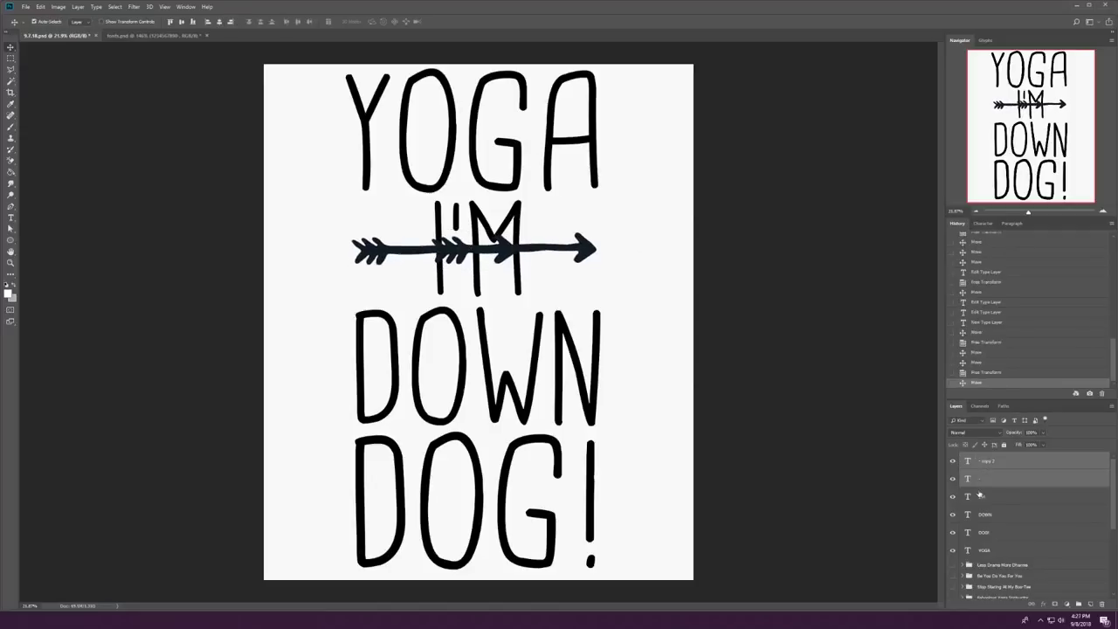
Step: Load the I'M letter selection, expand it slightly, and rasterize the copied arrow layer
click(114, 6)
click(225, 145)
key(Return)
scroll(459, 170, up, 5)
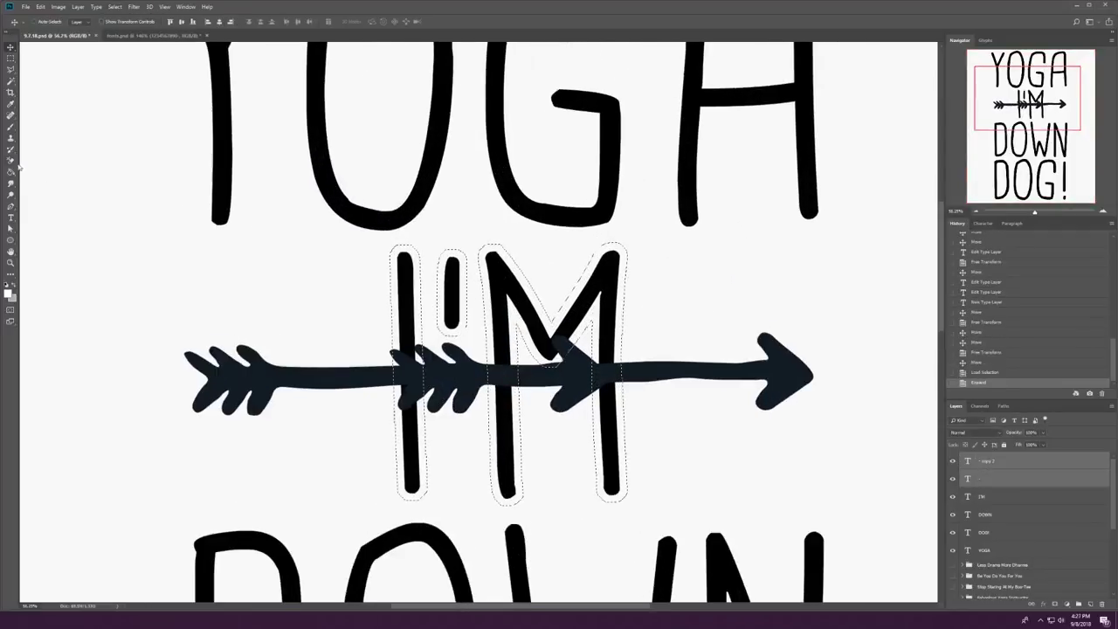
key(b)
click(995, 461)
right_click(996, 460)
click(1048, 279)
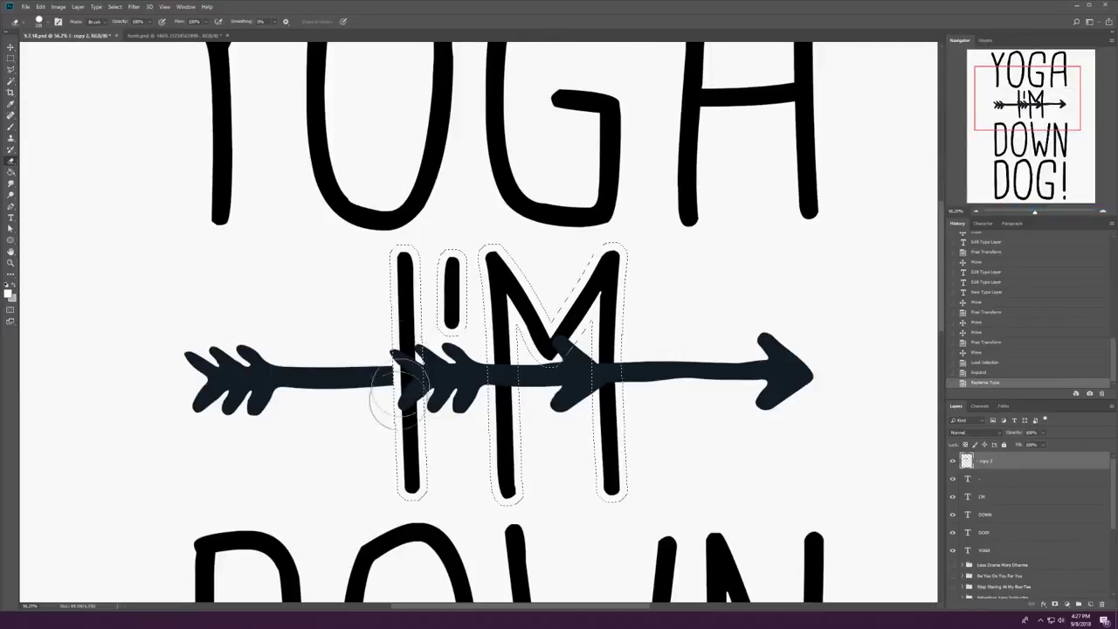
Step: Rasterize the other arrow layer and erase both arrows where they cross I'M
click(399, 386)
right_click(996, 479)
click(1040, 259)
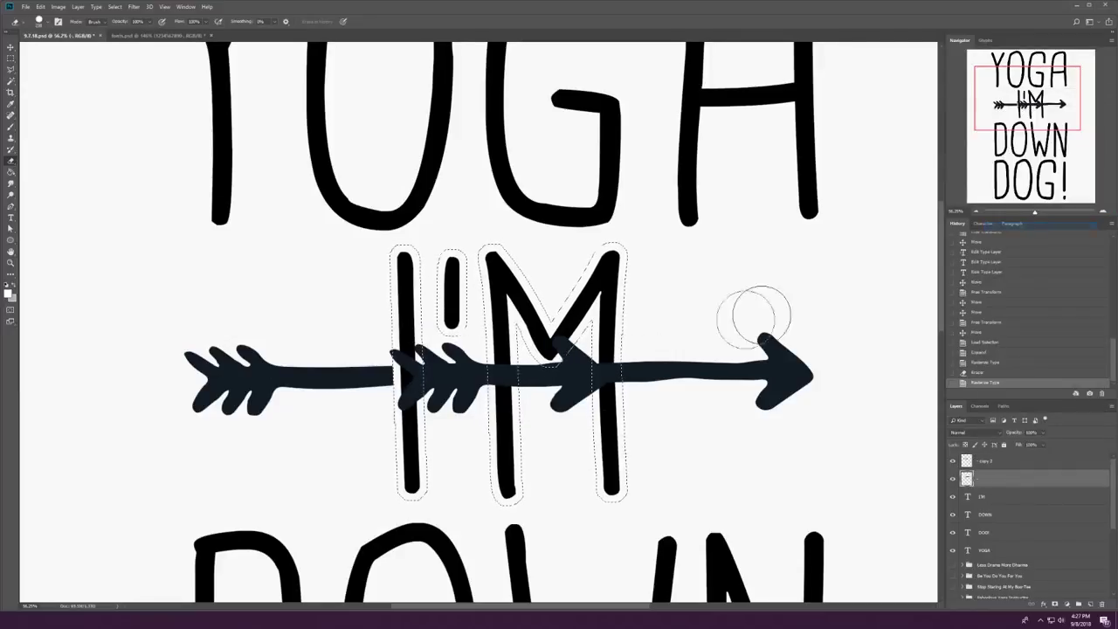
drag(539, 283, 497, 367)
drag(528, 321, 443, 364)
key(ctrl+d)
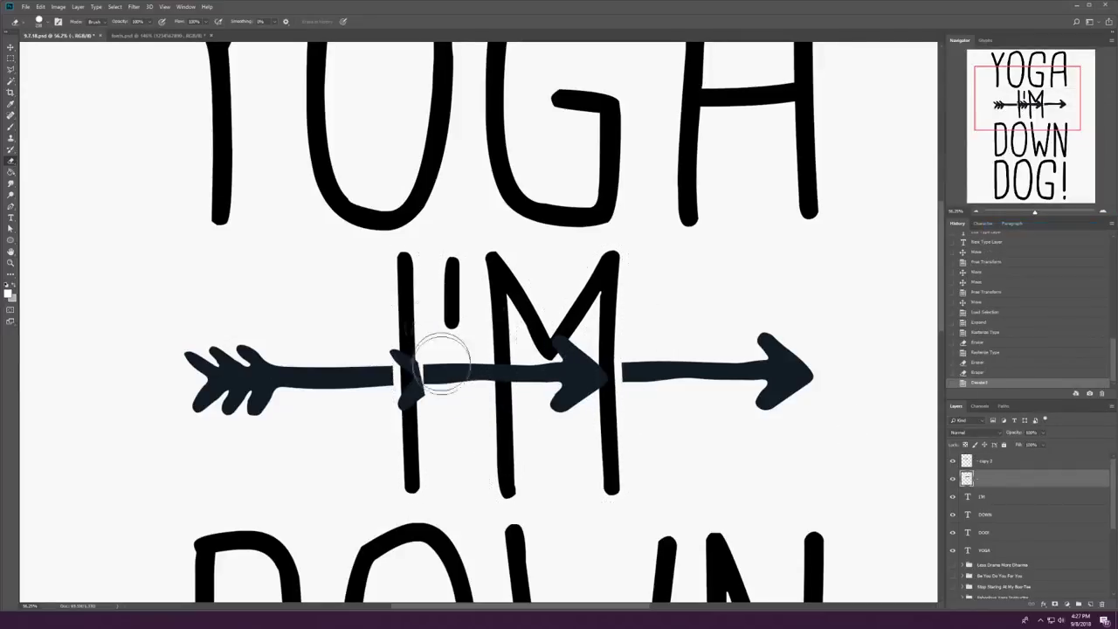
key(alt+bracketright)
mouse_move(568, 400)
mouse_down()
mouse_move(442, 401)
mouse_move(547, 423)
mouse_move(595, 387)
mouse_move(554, 392)
mouse_up()
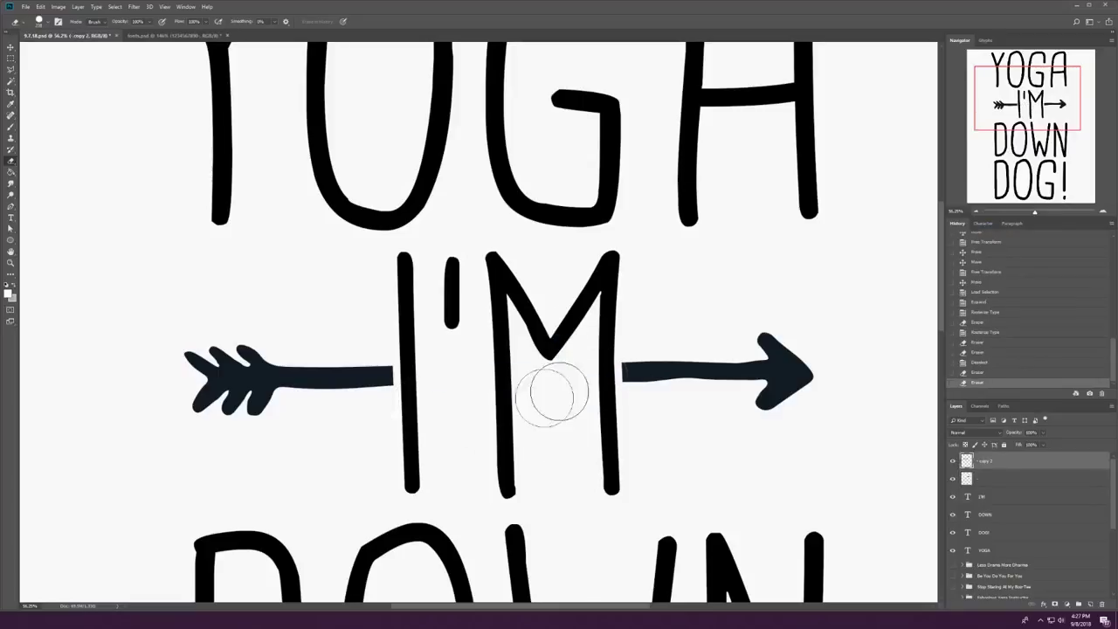
Step: Merge the two arrow layers into one and give it a Color Overlay effect
scroll(375, 376, down, 5)
shift+click(996, 478)
key(ctrl+e)
right_click(996, 460)
click(1013, 114)
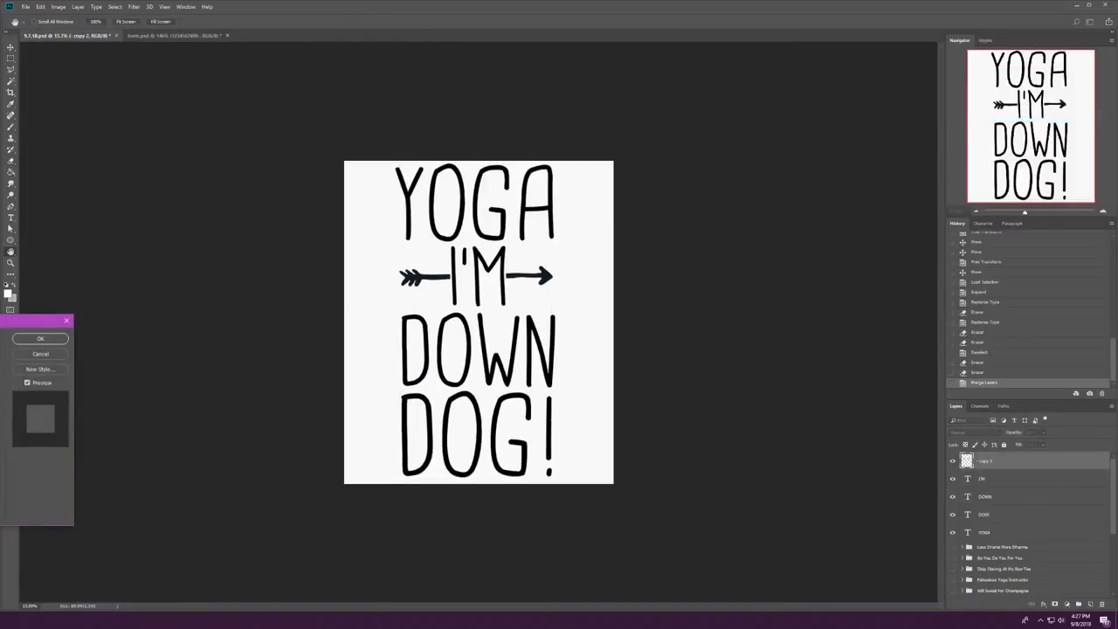
key(Return)
key(Return)
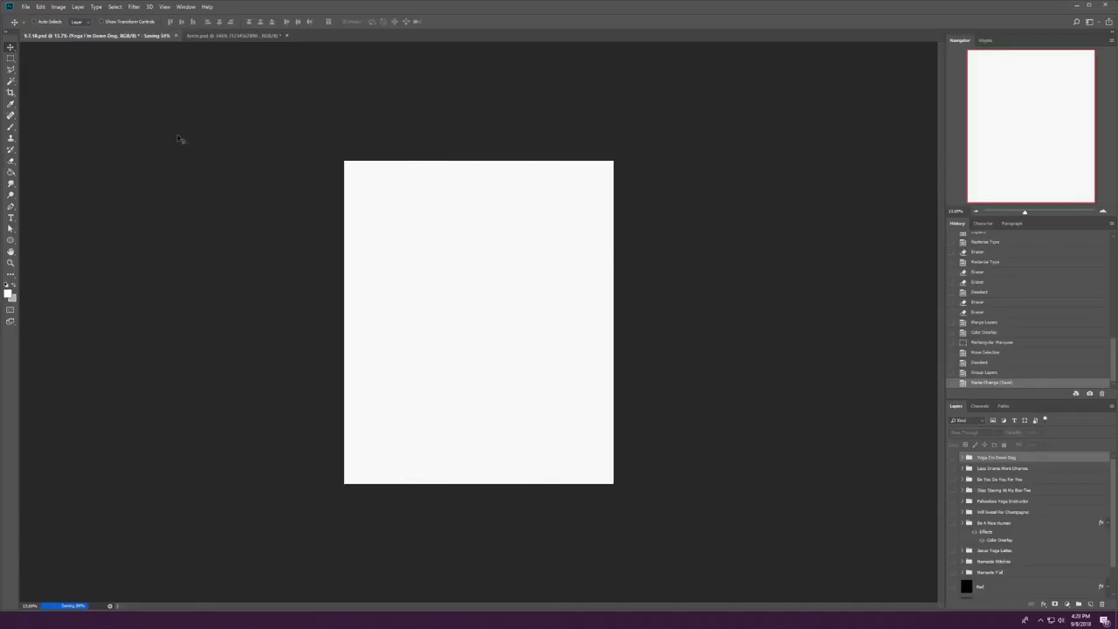
Step: Bring up the fonts sheet document and pan through its font samples
key(ctrl+Tab)
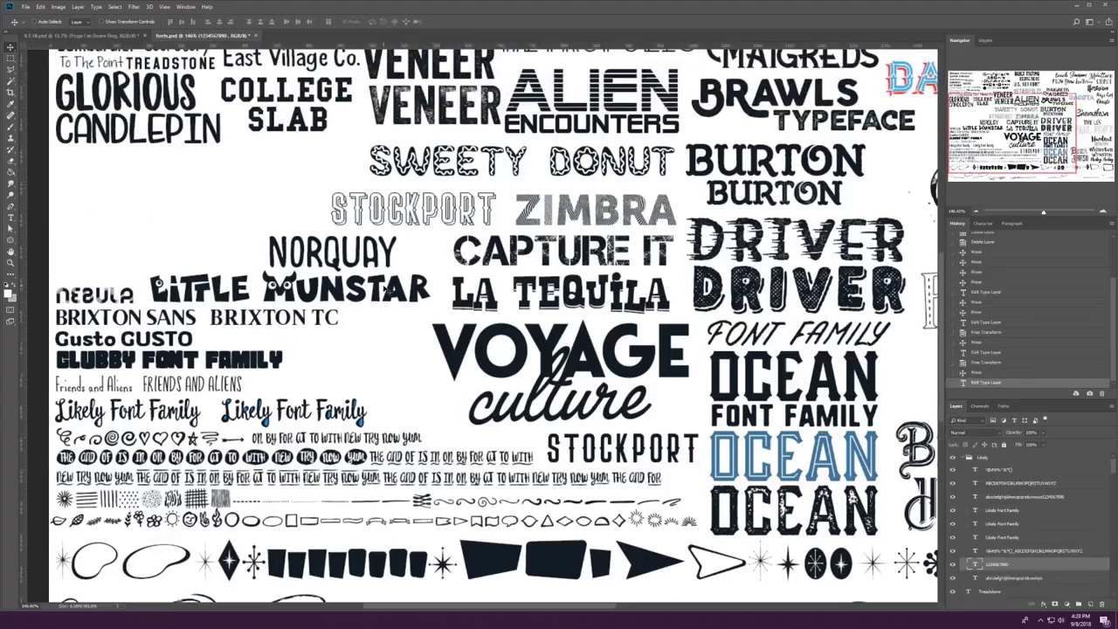
scroll(361, 308, up, 3)
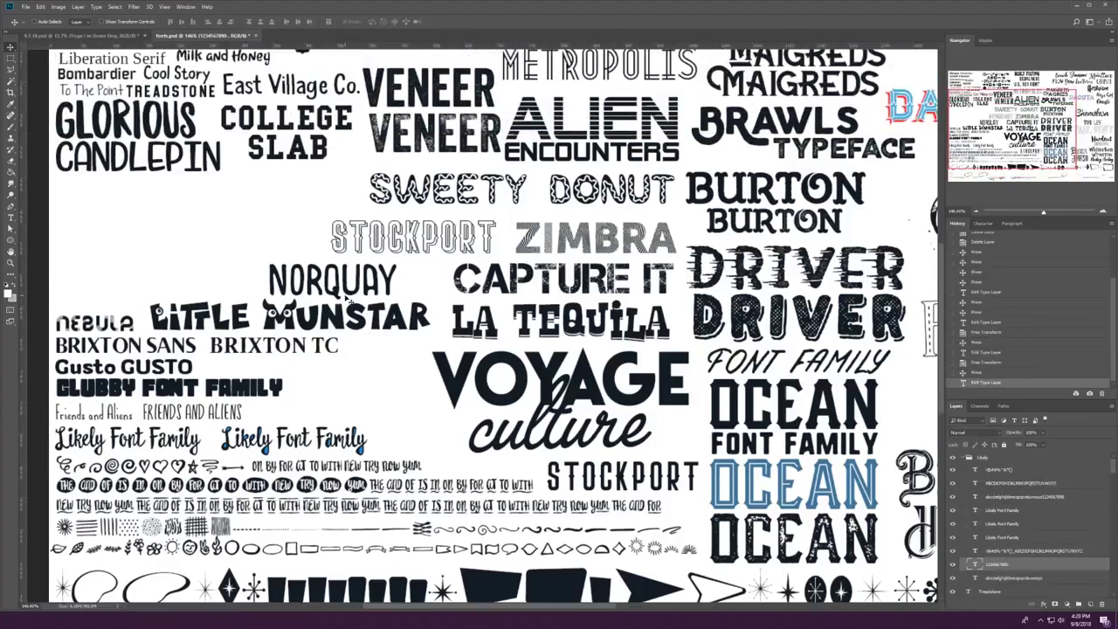
scroll(320, 299, up, 5)
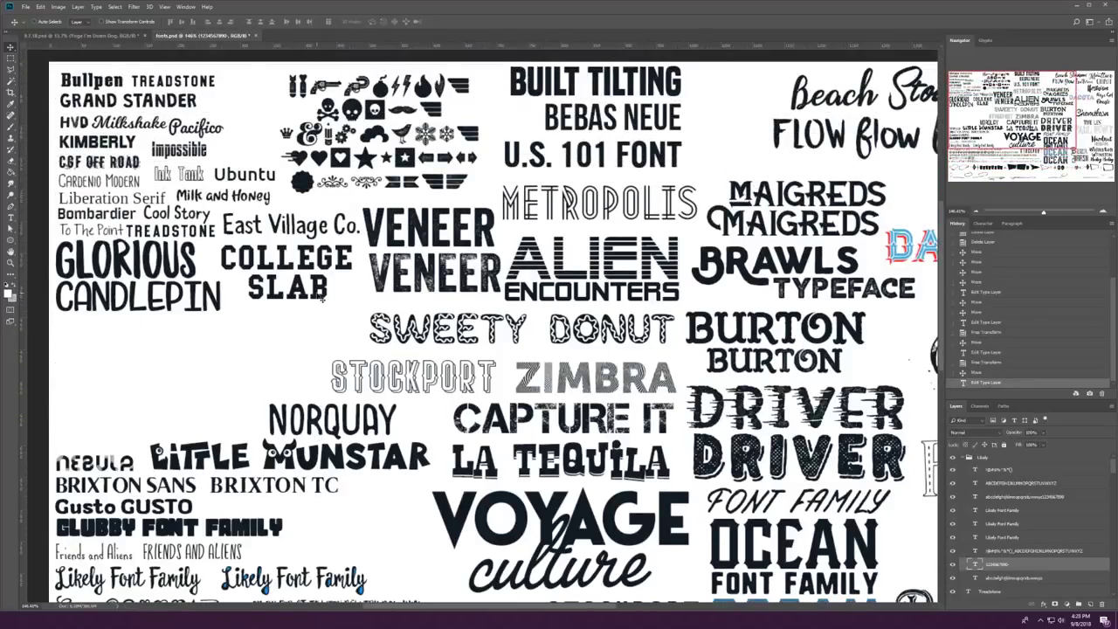
drag(322, 299, 60, 138)
scroll(480, 325, down, 1)
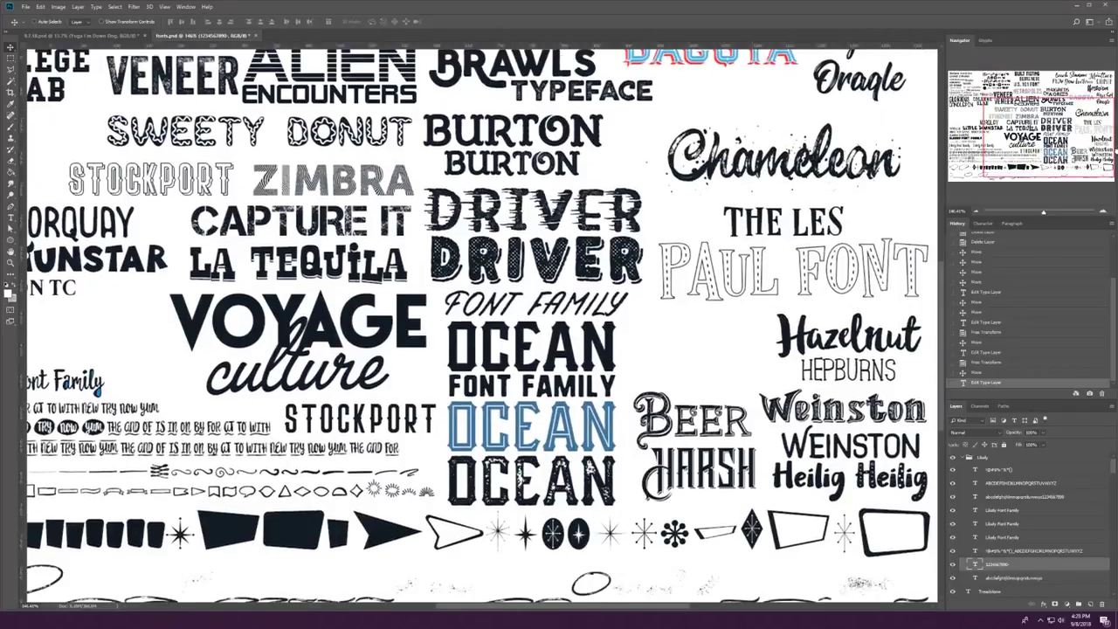
scroll(480, 324, up, 1)
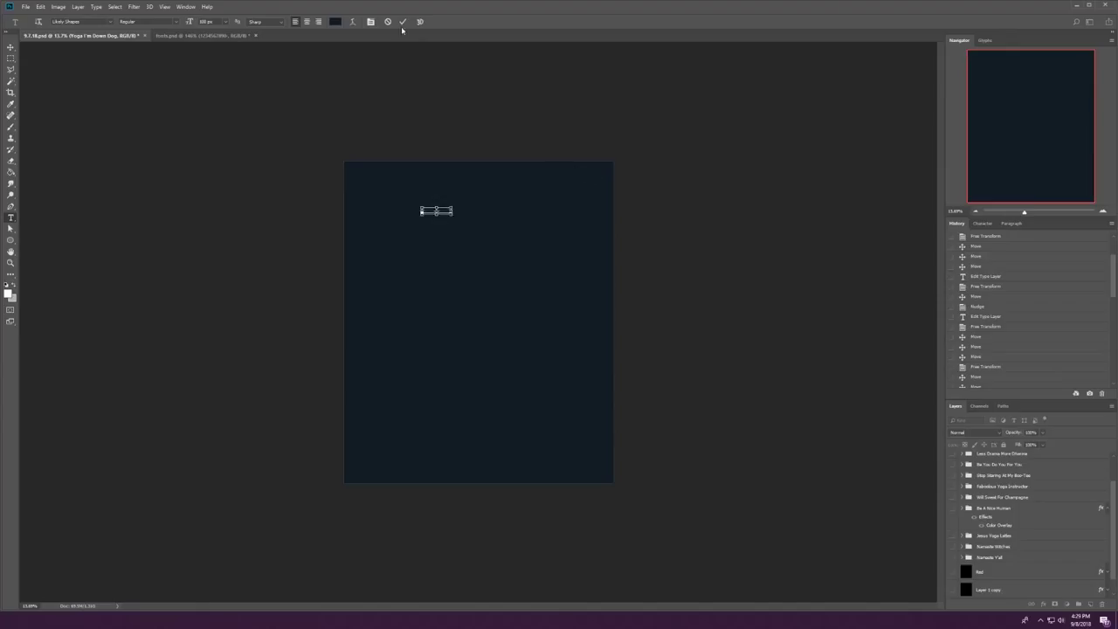
Step: Add white 'IN BED' text in a Treadstone font and nudge the selection slightly up-right
click(336, 21)
key(Return)
click(81, 21)
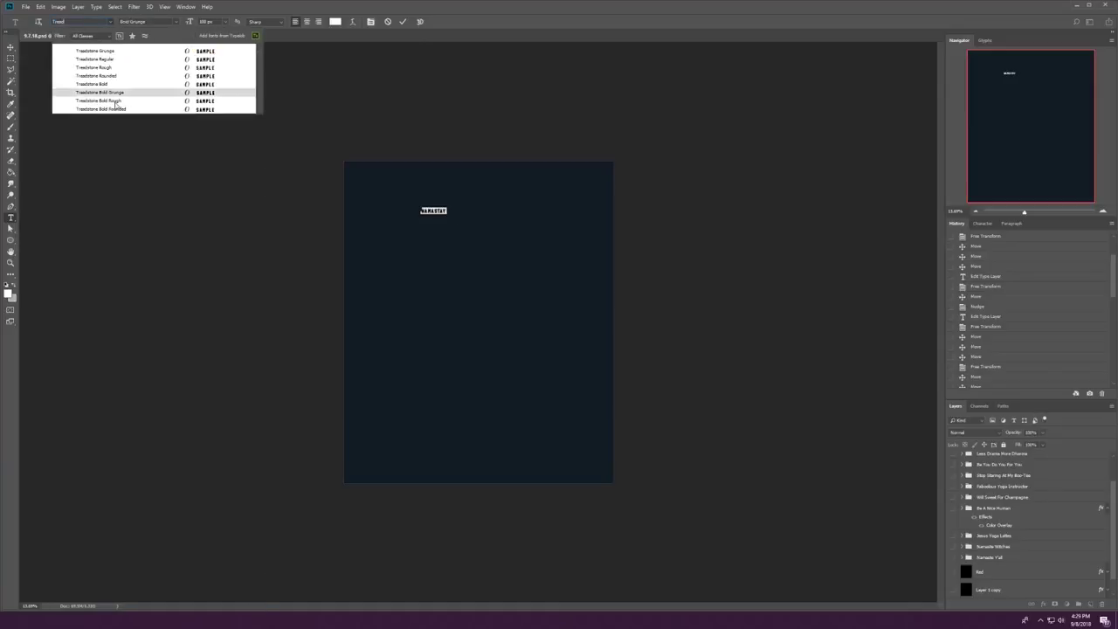
click(131, 108)
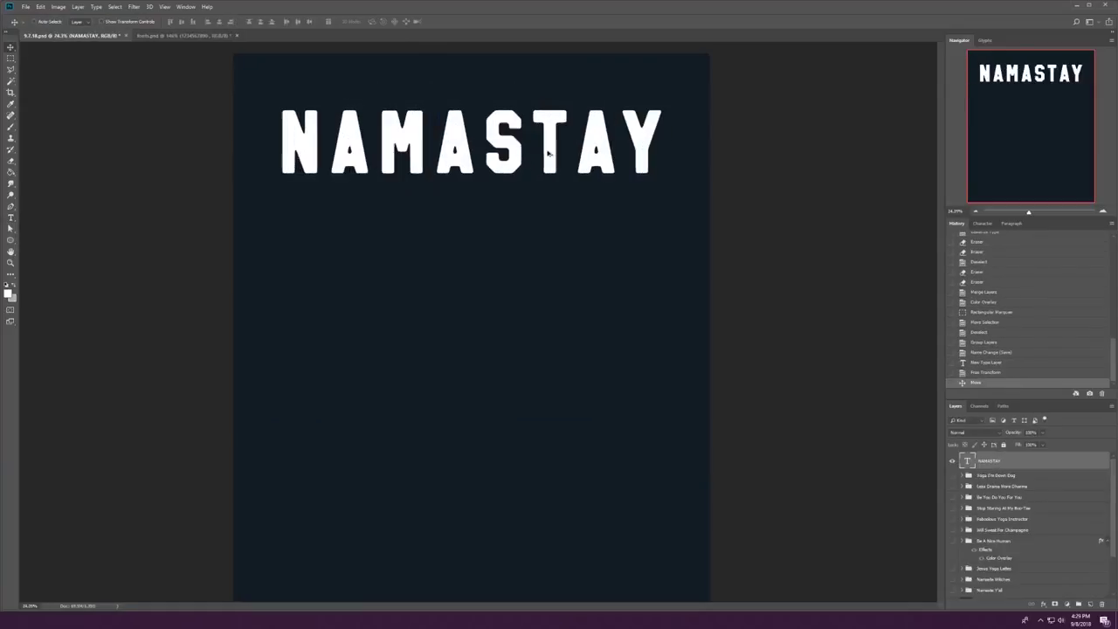
text(IN BED)
click(11, 47)
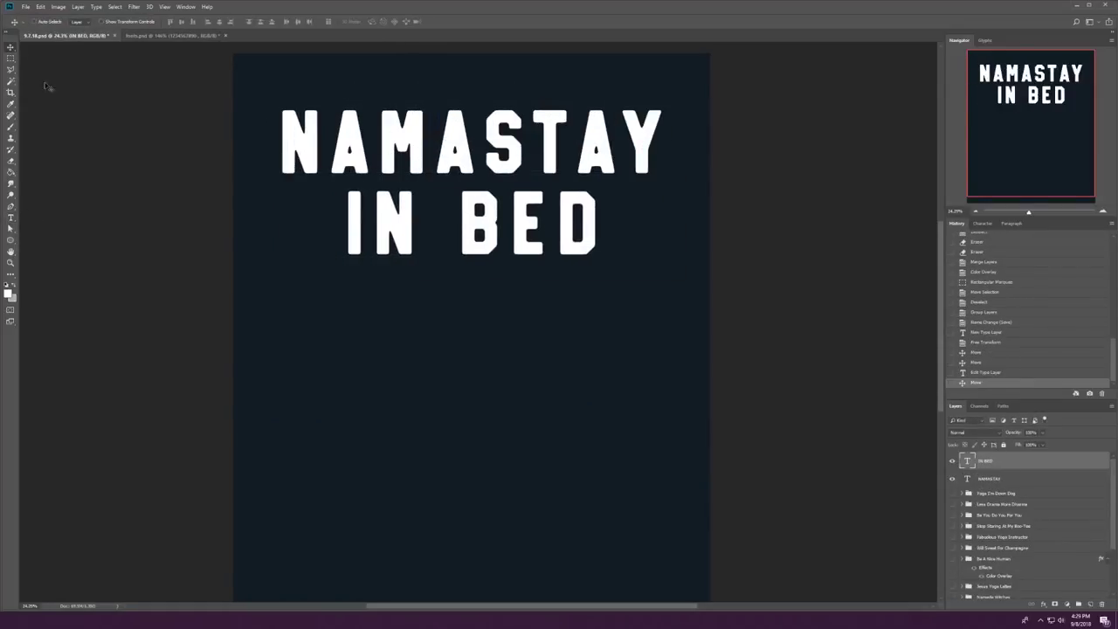
drag(298, 193, 319, 186)
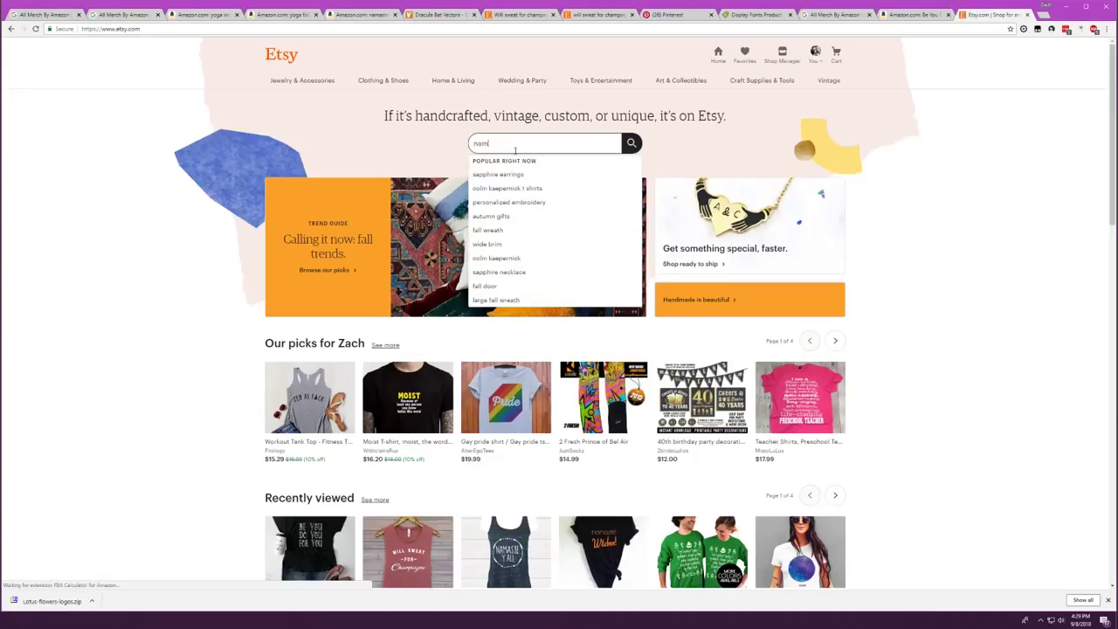
Step: Search Etsy for 'namastay in bed shirt' and browse the results
text(tay in bed)
key(Return)
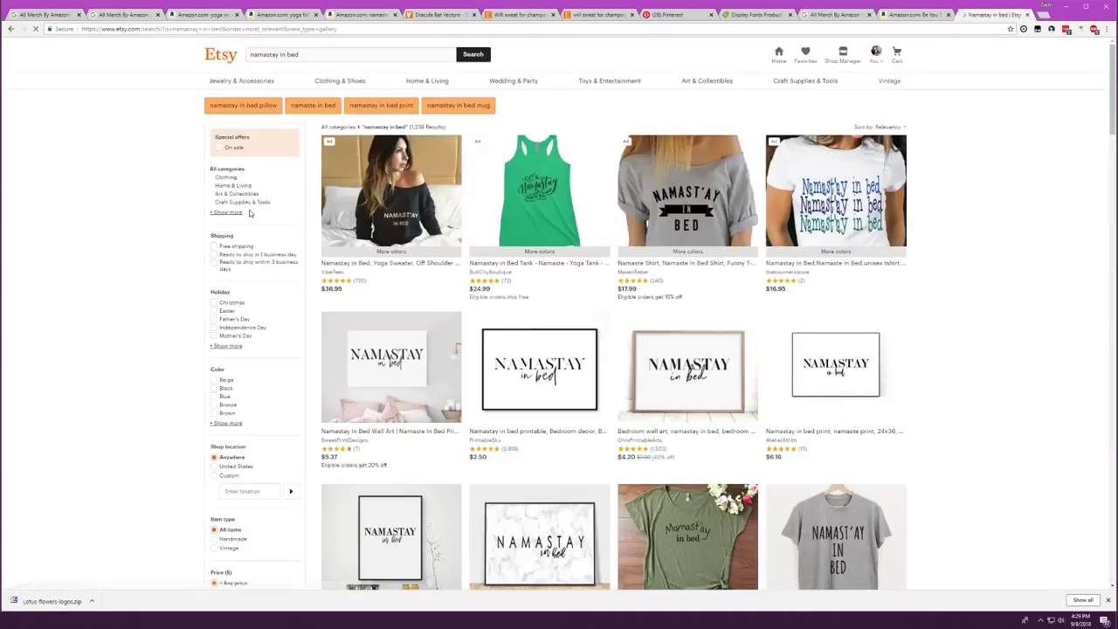
text(shirt)
key(Return)
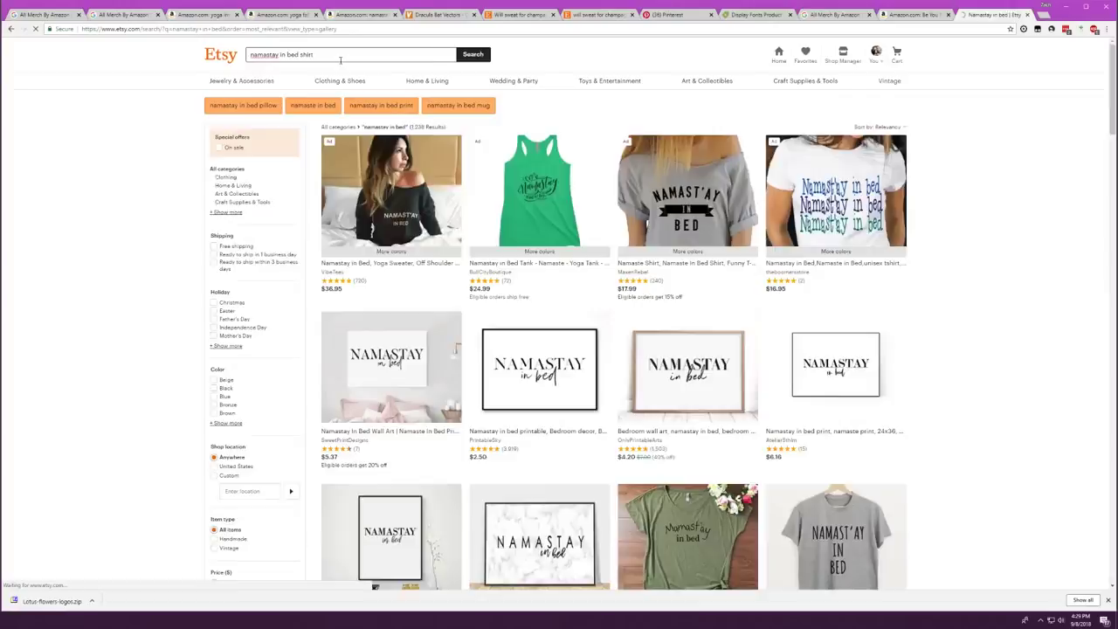
scroll(243, 246, down, 5)
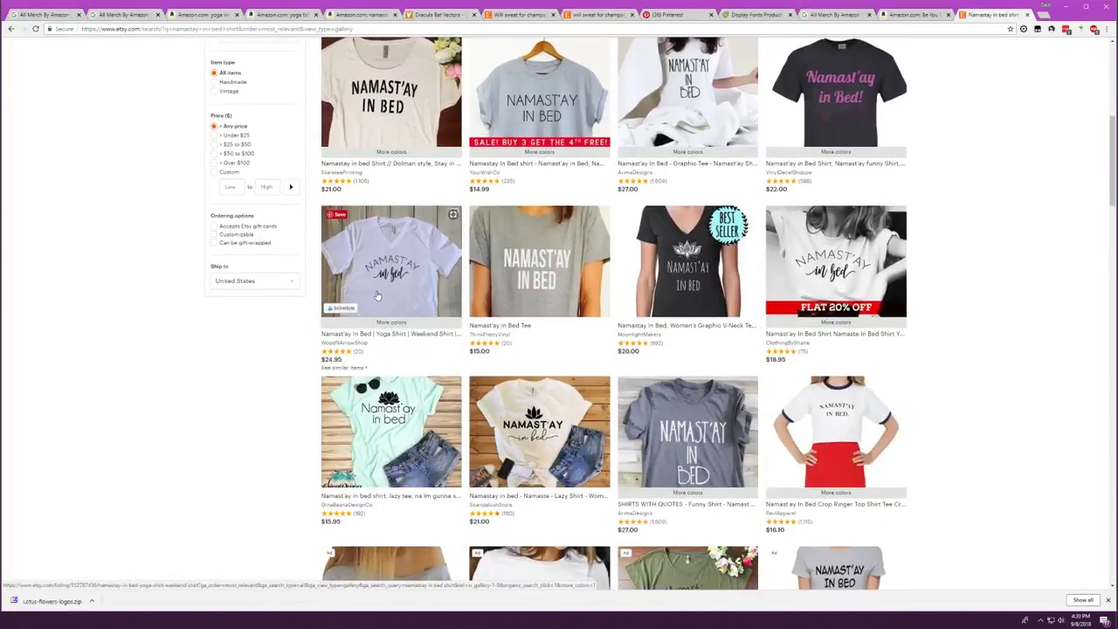
scroll(377, 295, down, 4)
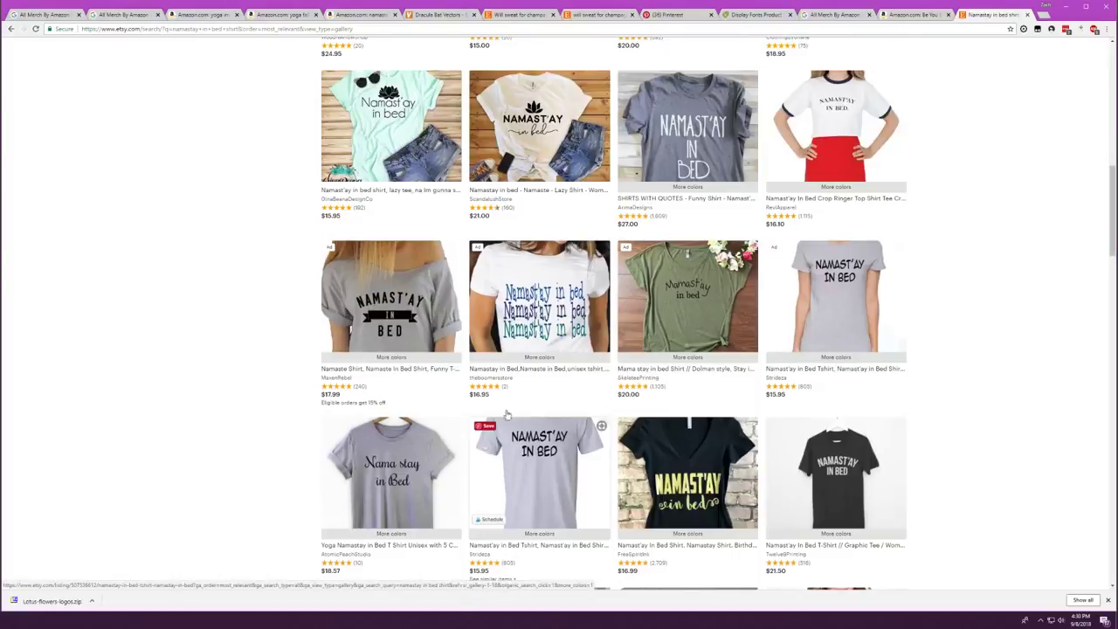
scroll(524, 402, up, 2)
scroll(572, 384, down, 4)
scroll(571, 383, up, 2)
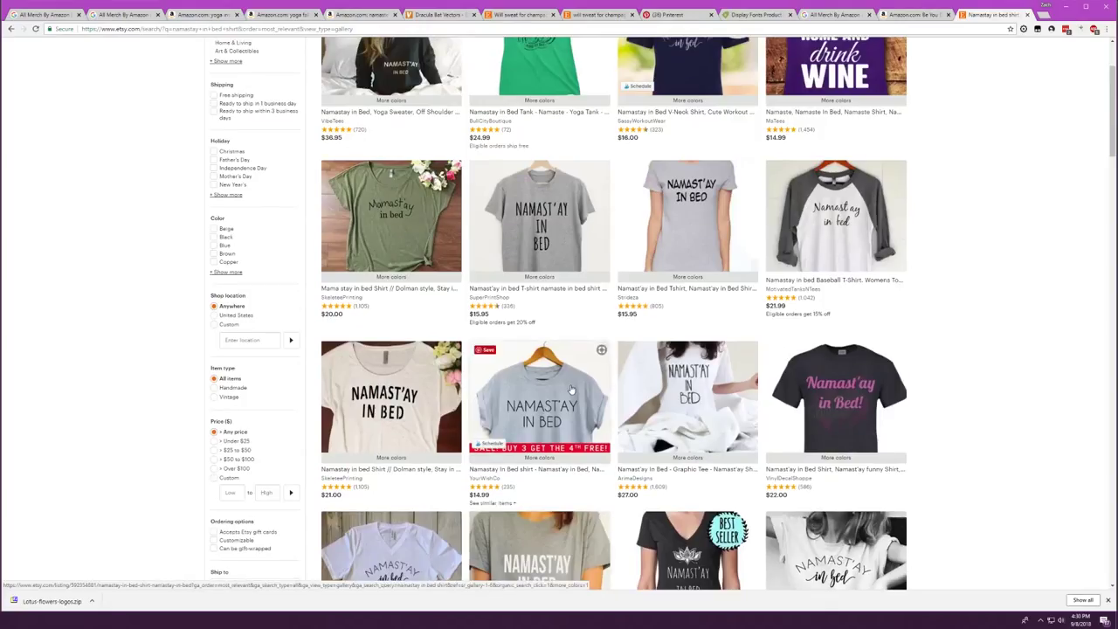
key(ctrl+t)
text(yoga)
key(ctrl+w)
Step: Edit the Photoshop headline to read NAMAST'AY, then glance back at the Etsy results
key(alt+Tab)
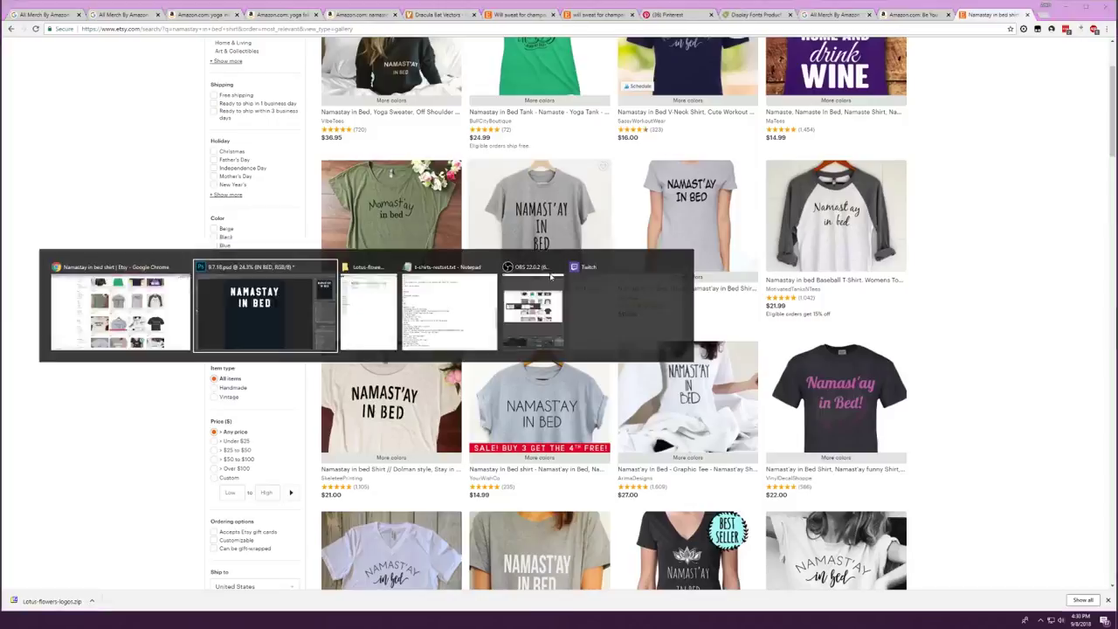
double_click(452, 155)
key(Right)
key(Right)
text(')
click(212, 92)
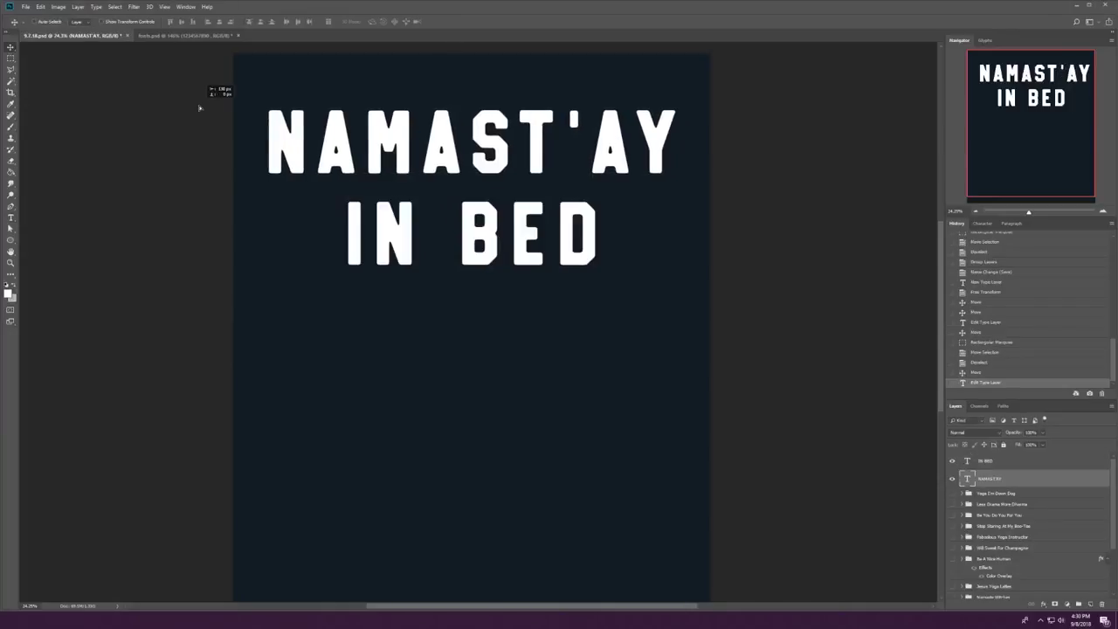
key(alt+Tab)
scroll(489, 200, down, 5)
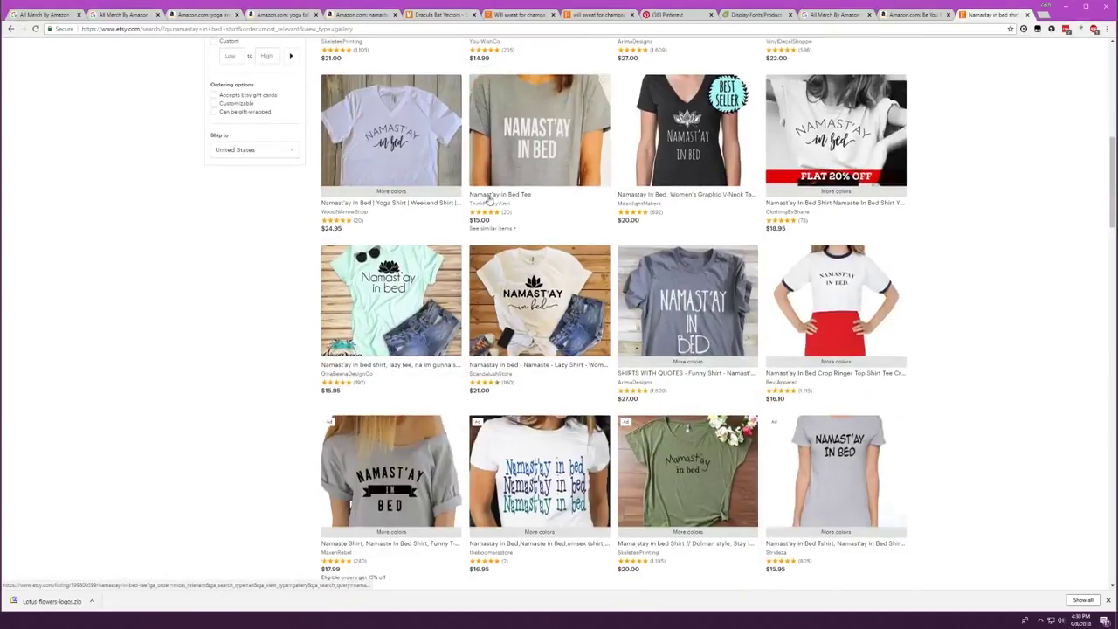
key(alt+Tab)
Step: Delete the old text layers, hide the old designs, and duplicate the Namaste Witches group to the top
key(Delete)
key(Delete)
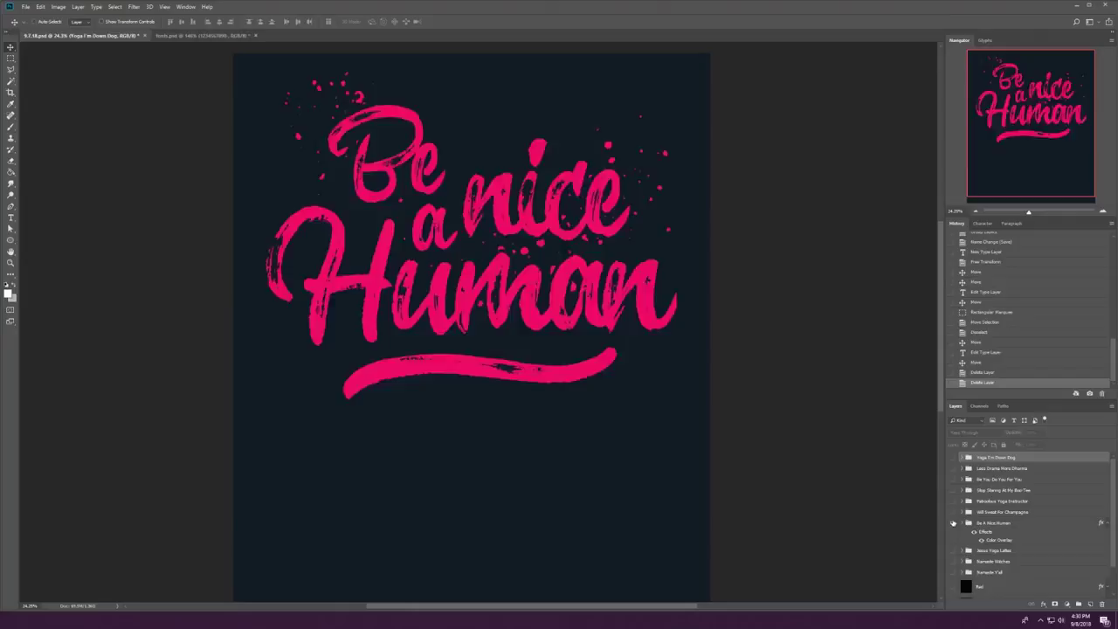
alt+click(953, 512)
alt+click(953, 550)
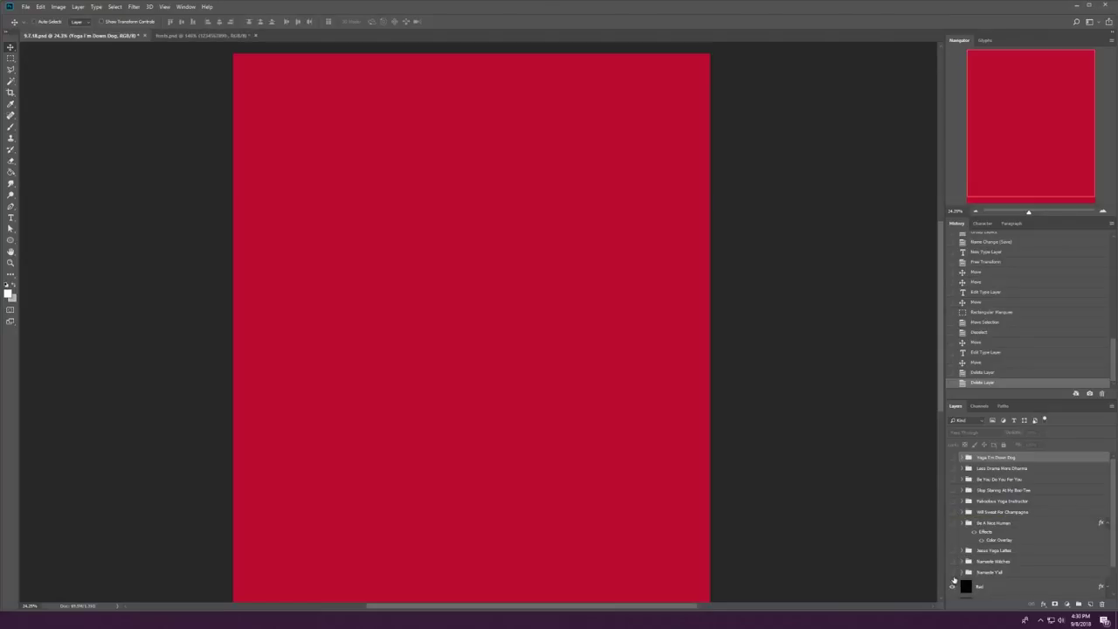
drag(993, 561, 993, 461)
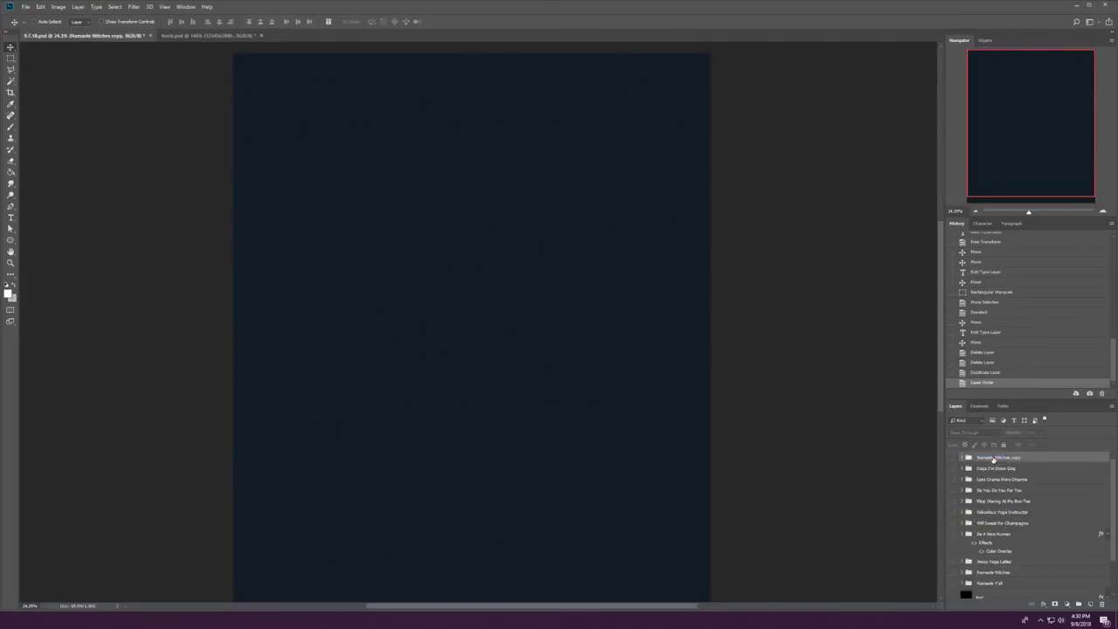
alt+click(953, 457)
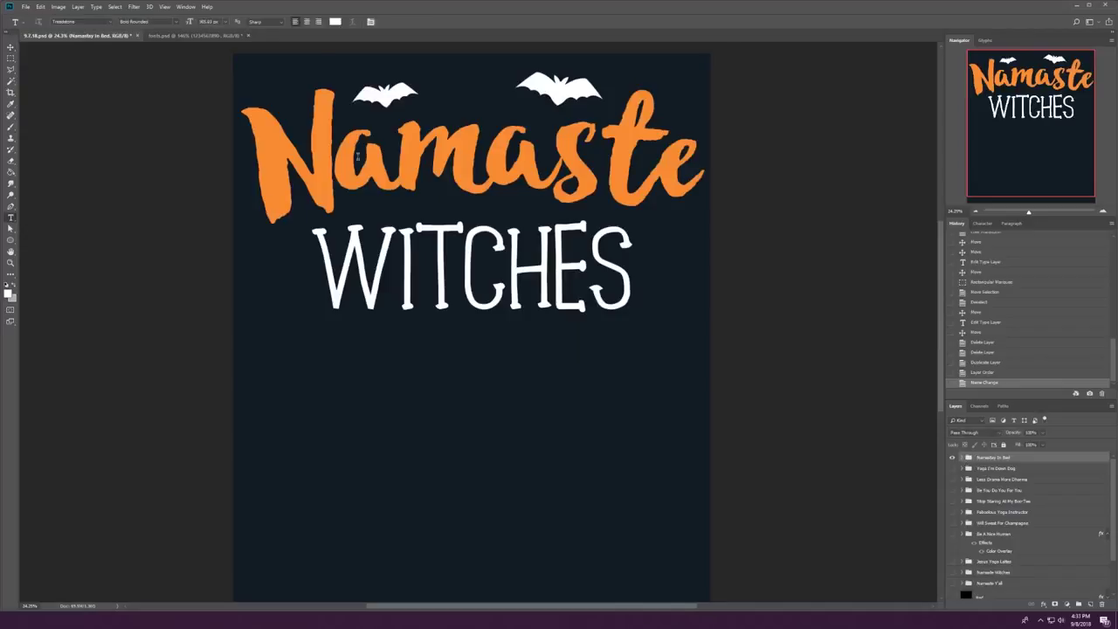
Step: Make the Namaste lettering white and replace WITCHES with 'IN BED'
click(357, 156)
key(ctrl+a)
double_click(472, 267)
text(IN BED)
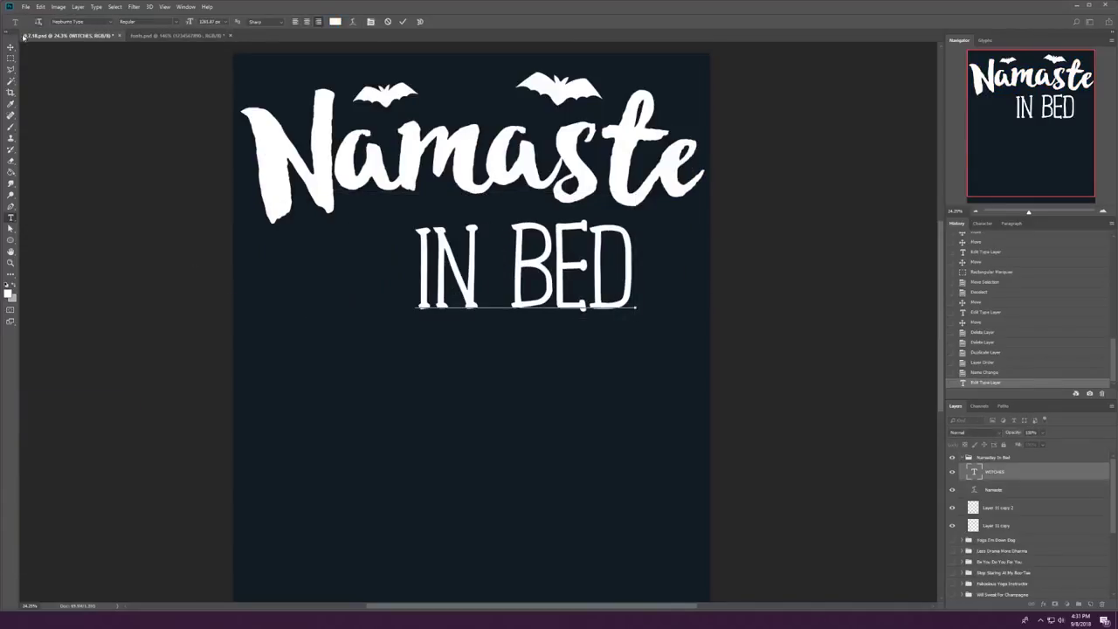
key(ctrl+Return)
drag(647, 148, 702, 154)
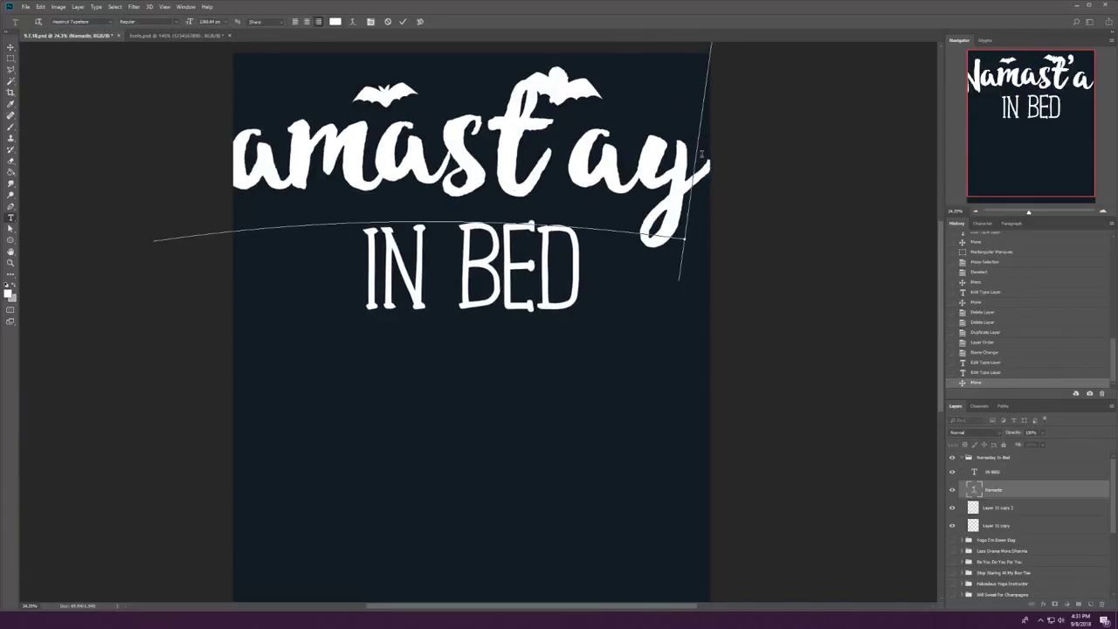
key(ctrl+Return)
Step: Delete the two bat graphics and shrink Namast'ay to fit the page width
key(Delete)
key(Delete)
key(ctrl+t)
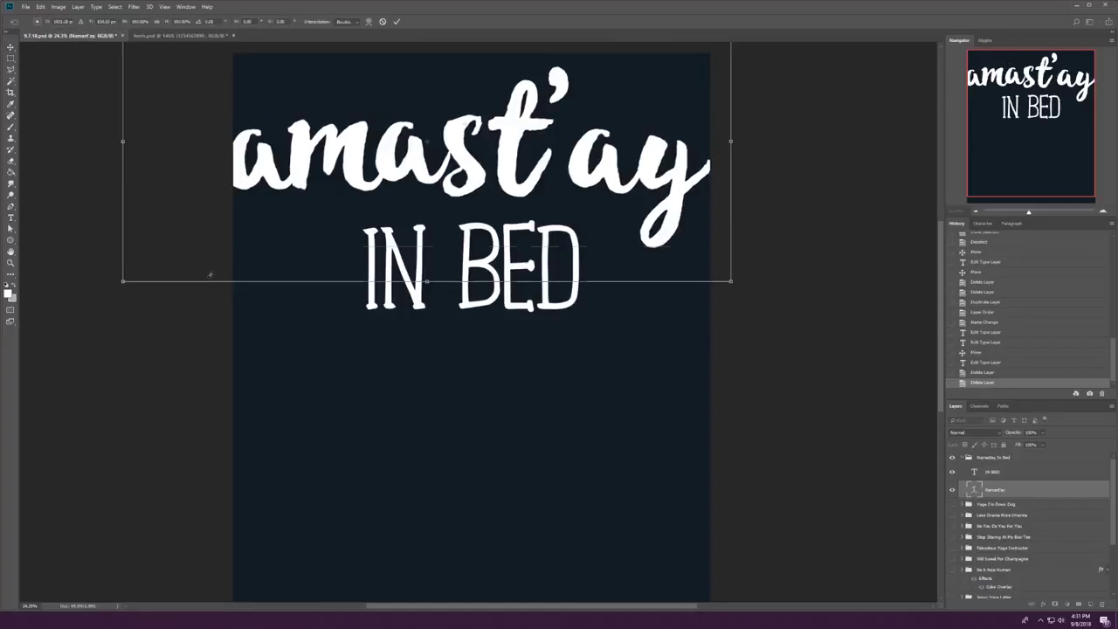
drag(122, 281, 250, 219)
key(Return)
drag(432, 140, 433, 161)
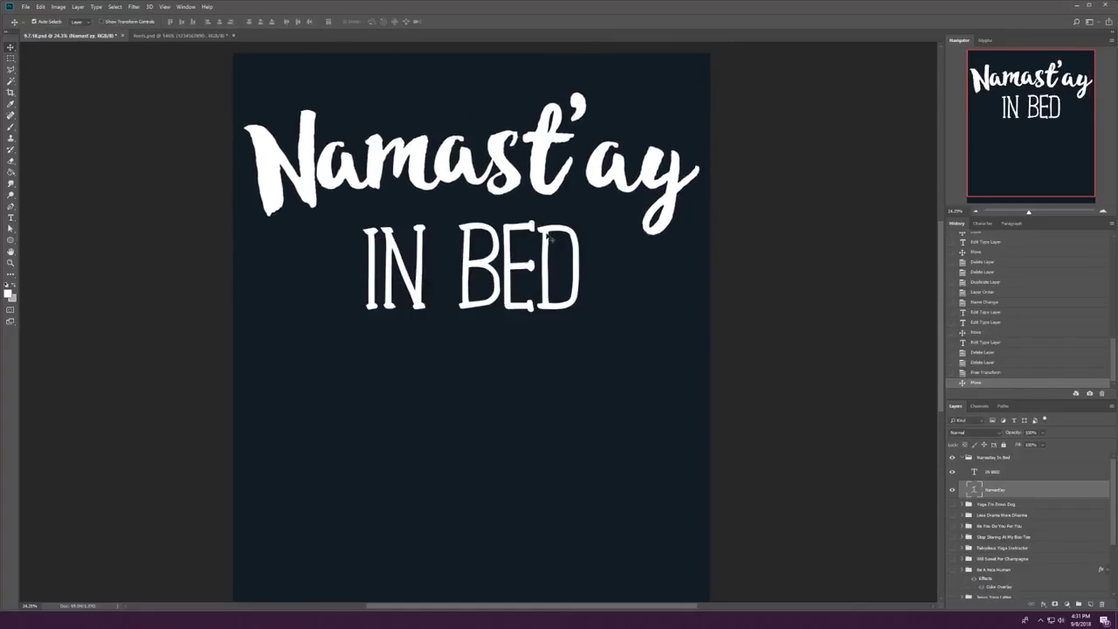
drag(549, 237, 549, 213)
Step: Enlarge the IN BED text slightly
scroll(524, 262, down, 3)
scroll(595, 190, up, 3)
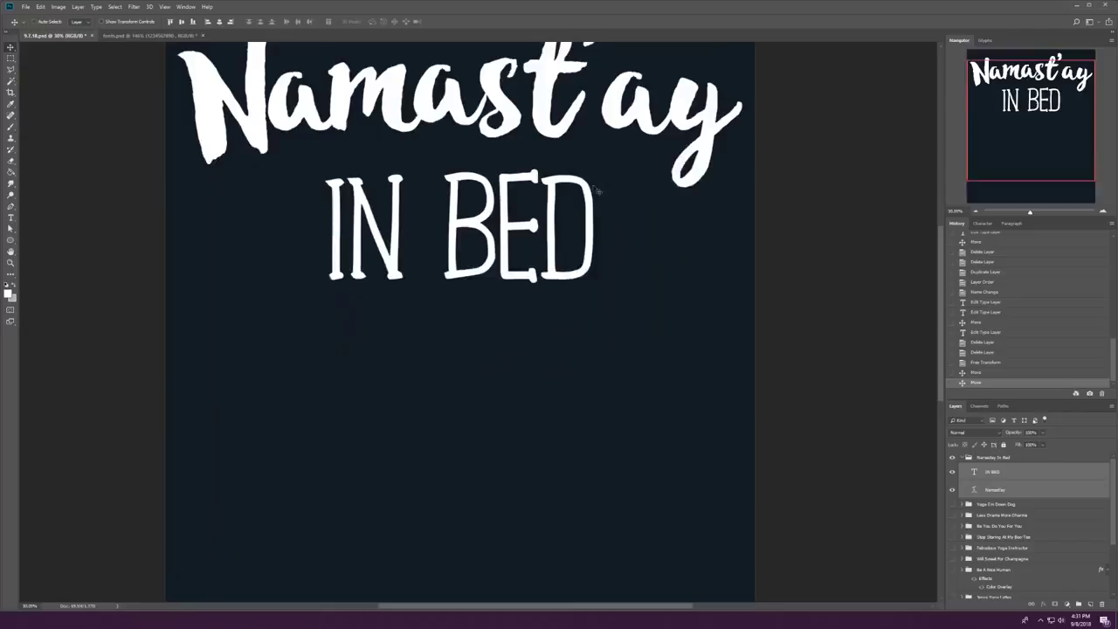
key(ctrl+t)
drag(594, 324, 584, 320)
key(Return)
Step: Rescale IN BED once more, nudge it down, and hide the Namastay In Bed group
scroll(528, 319, down, 3)
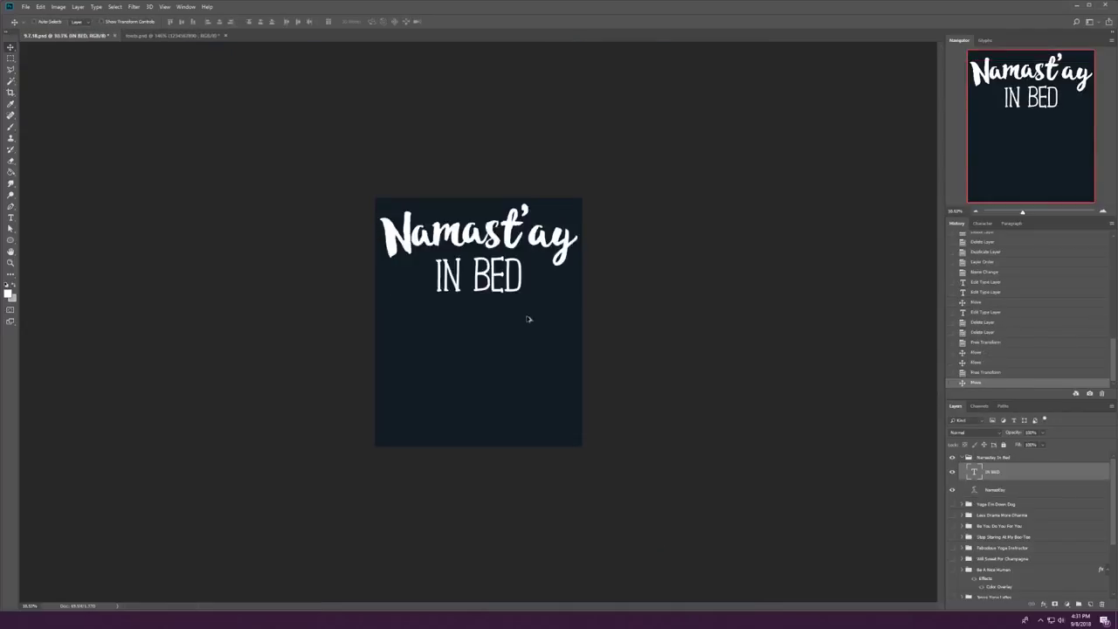
scroll(528, 319, down, 1)
key(ctrl+t)
key(Return)
key(ctrl+z)
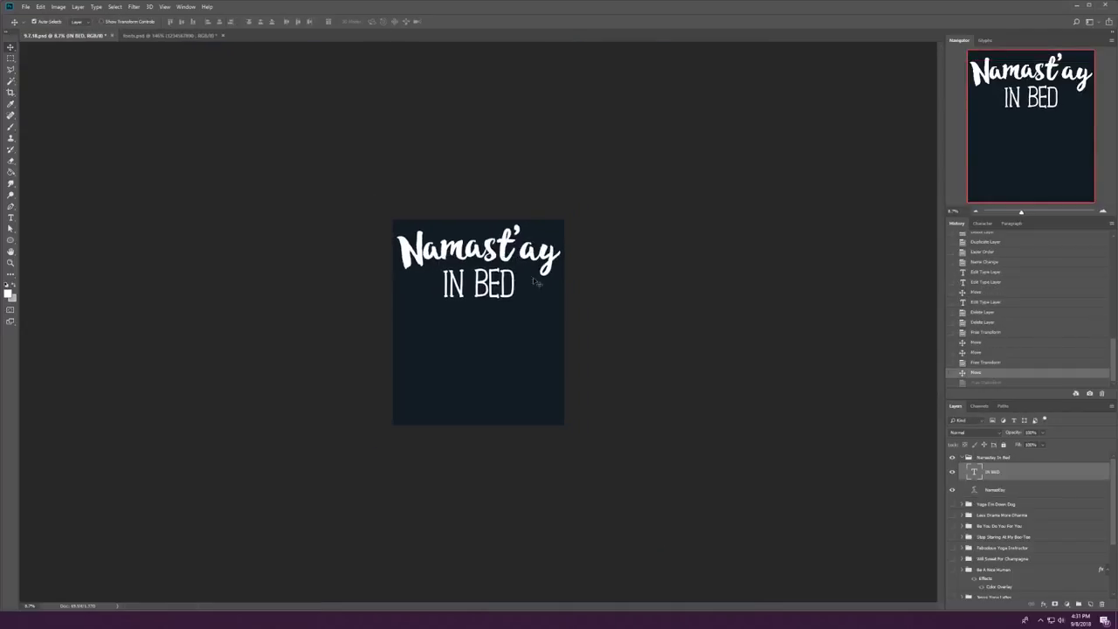
key(ctrl+t)
drag(537, 282, 543, 289)
key(Return)
key(Down)
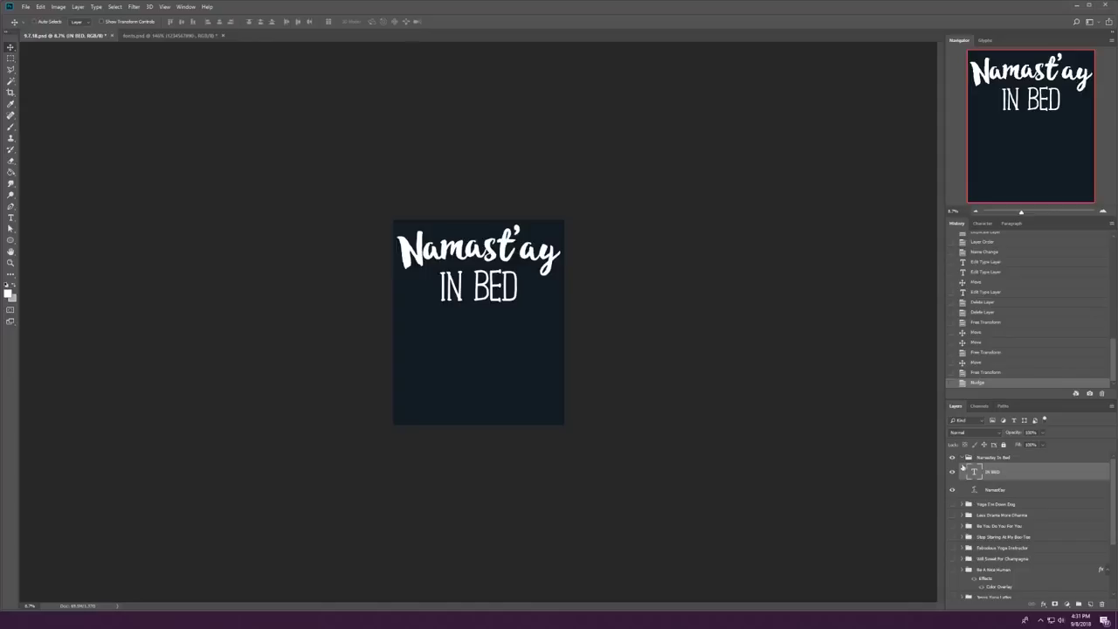
click(961, 457)
click(952, 457)
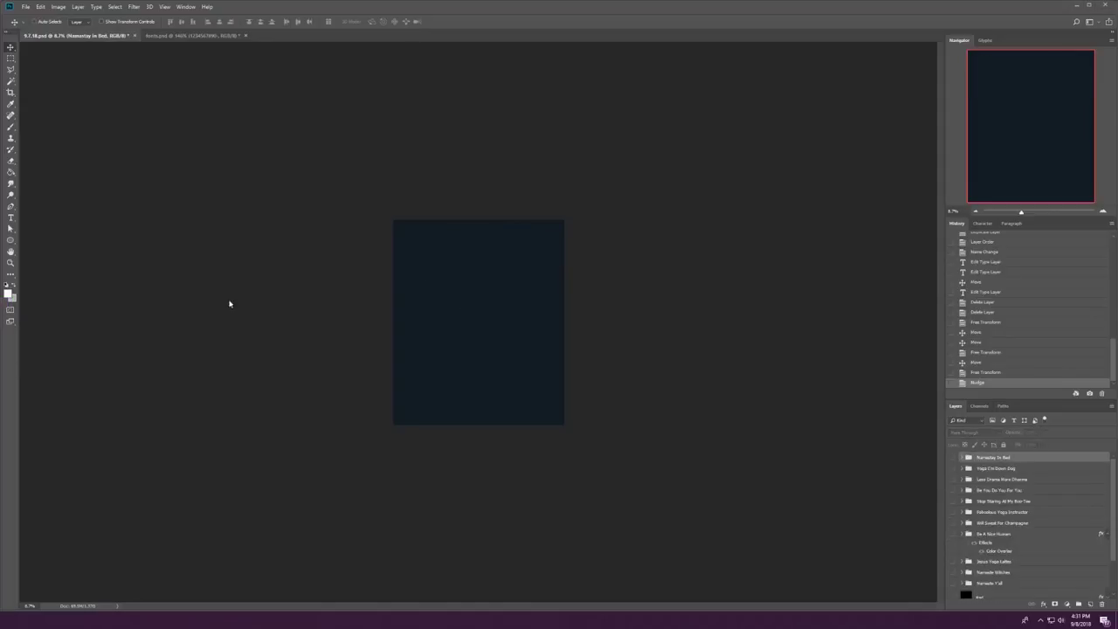
Step: Add EVERYTHING in a bold rounded font, enlarge it, and position it near the top
key(ctrl+plus)
key(ctrl+plus)
key(t)
click(352, 167)
text(trade)
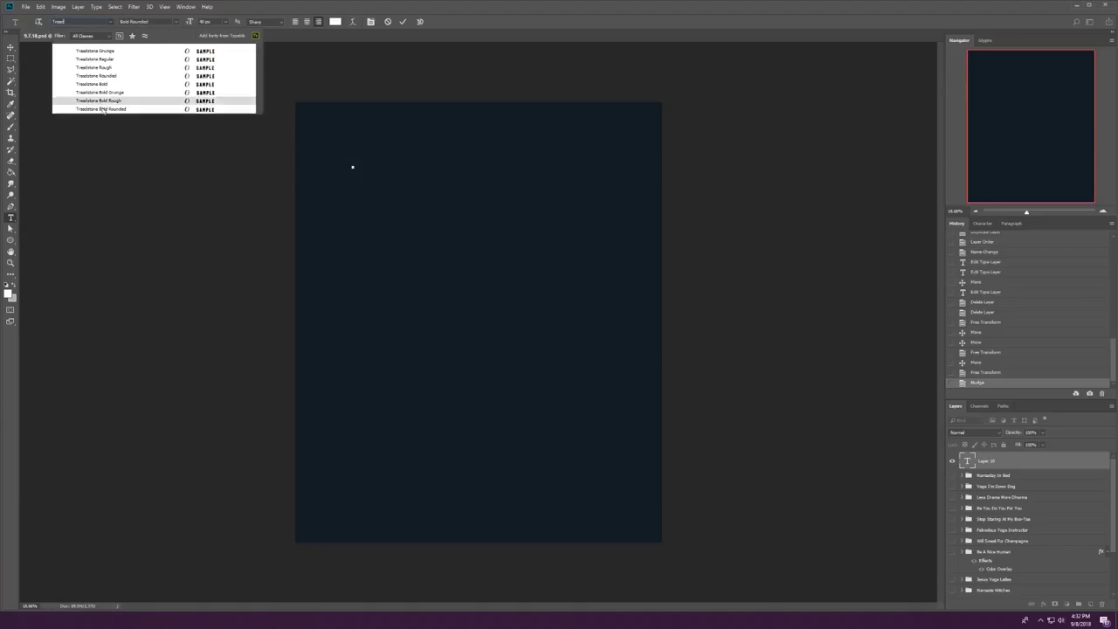
key(Return)
click(11, 47)
drag(393, 198, 650, 175)
key(ctrl+t)
key(Return)
drag(489, 131, 479, 325)
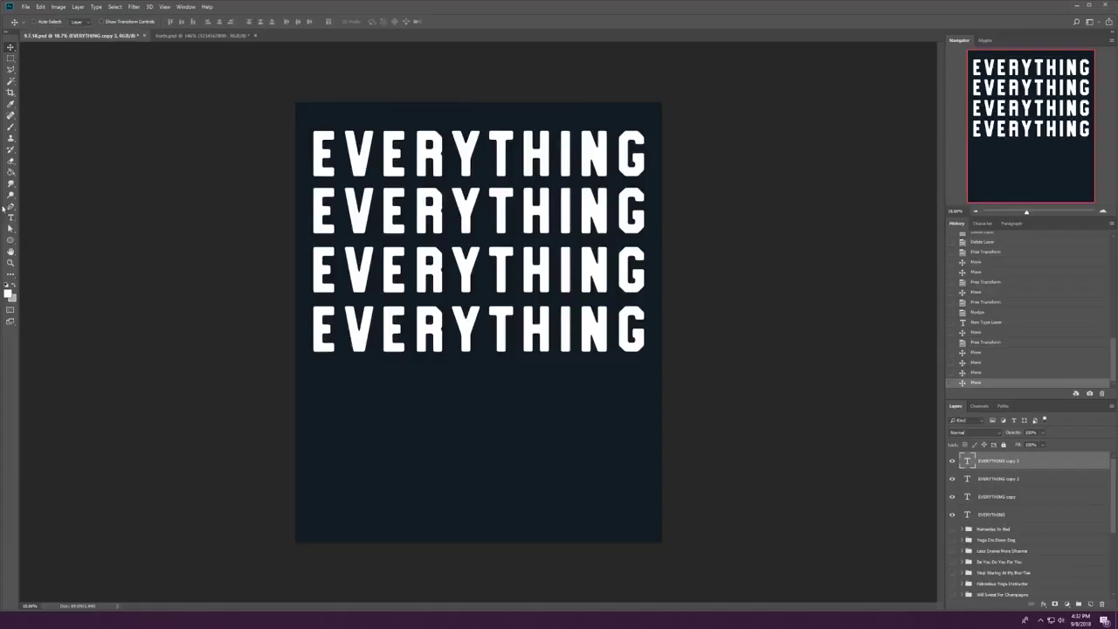
Step: Centre-align the four text lines and shift them back onto the page
shift+click(991, 514)
click(294, 21)
key(v)
drag(481, 157, 306, 157)
Step: Retype the duplicate lines as HURTS, -AND- and DYING
double_click(479, 210)
text(HURTS)
double_click(420, 343)
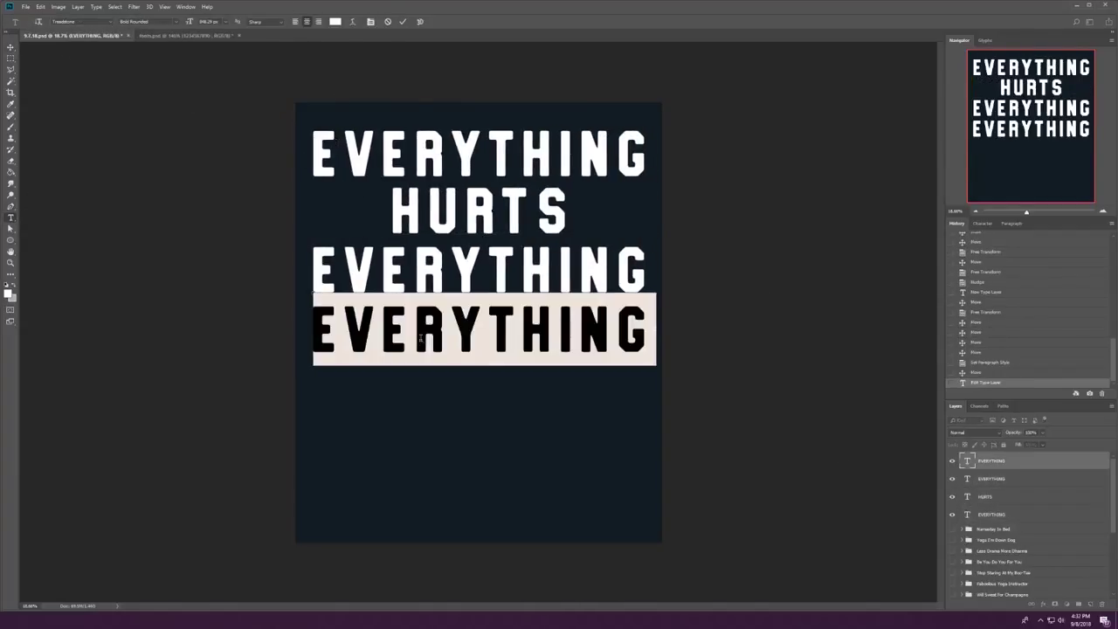
text(DYING)
double_click(465, 249)
text(-AND I')
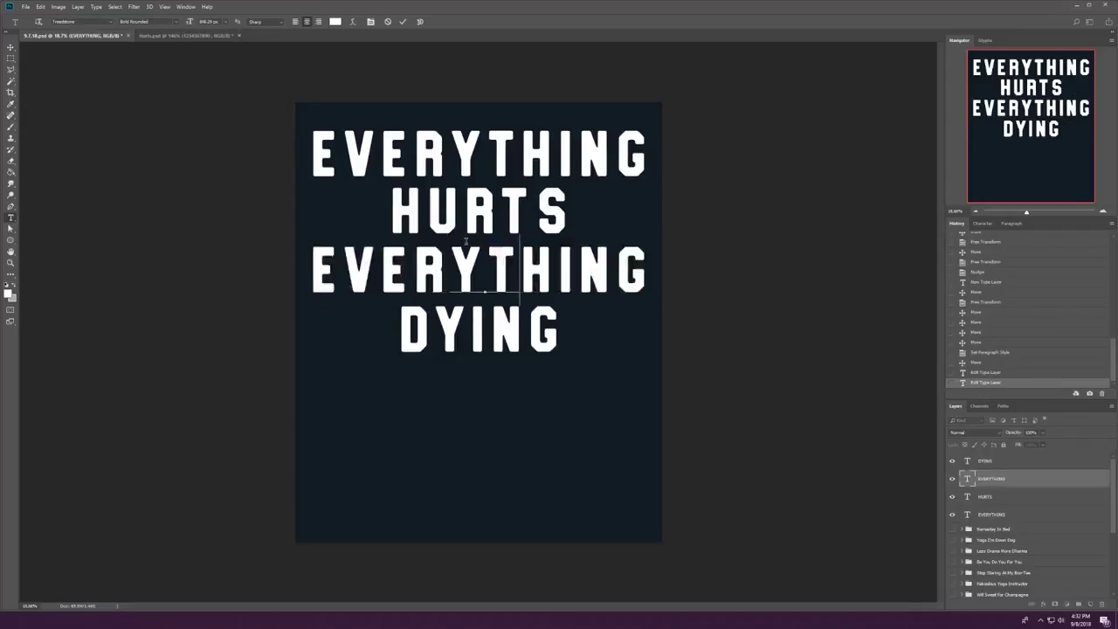
text(M-)
key(BackSpace)
key(BackSpace)
key(BackSpace)
key(BackSpace)
key(BackSpace)
text(-)
key(ctrl+Return)
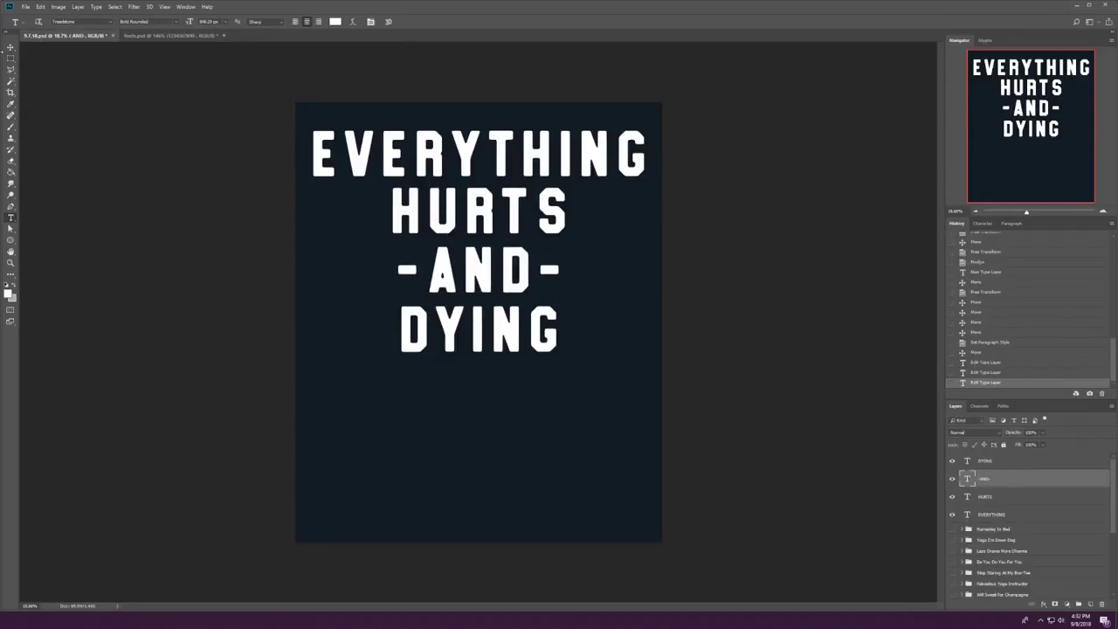
Step: Copy DYING onto a new line and retype the upper copy as I'M
drag(515, 330, 522, 395)
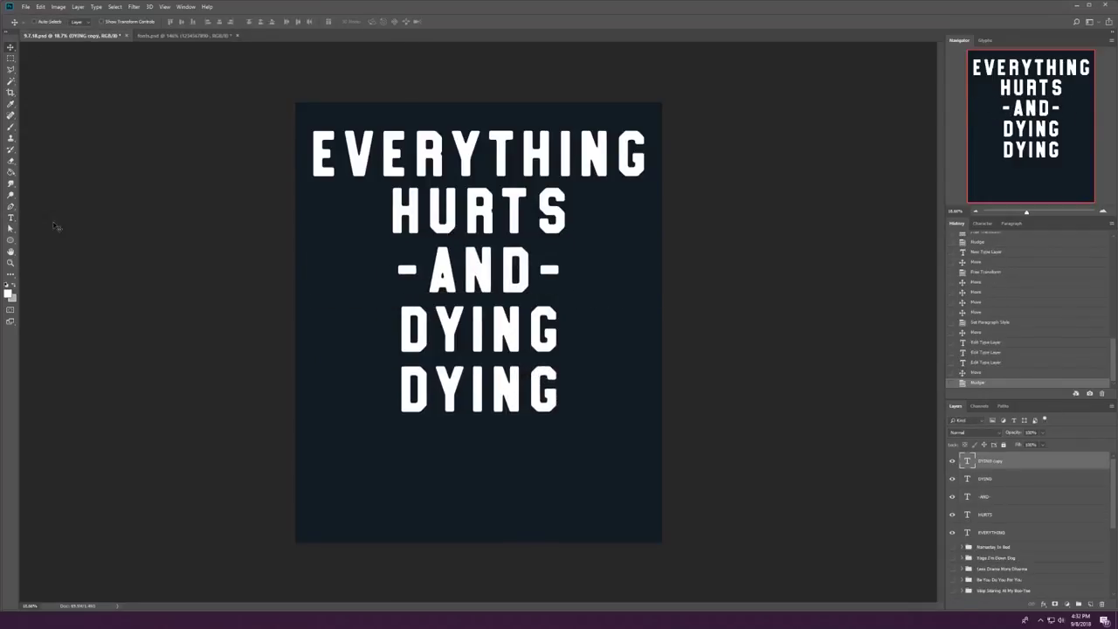
double_click(479, 330)
text(I'M)
key(ctrl+Return)
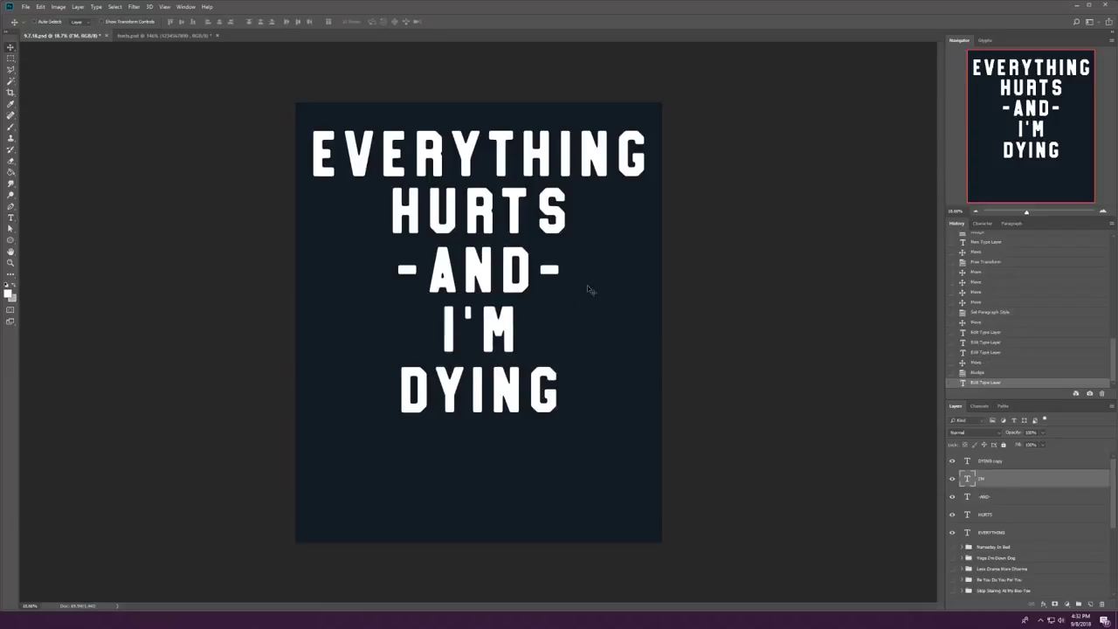
key(alt+Tab)
Step: Search Google for 'everything hurts and i' and switch to image results
text(everything hurts and i)
key(Return)
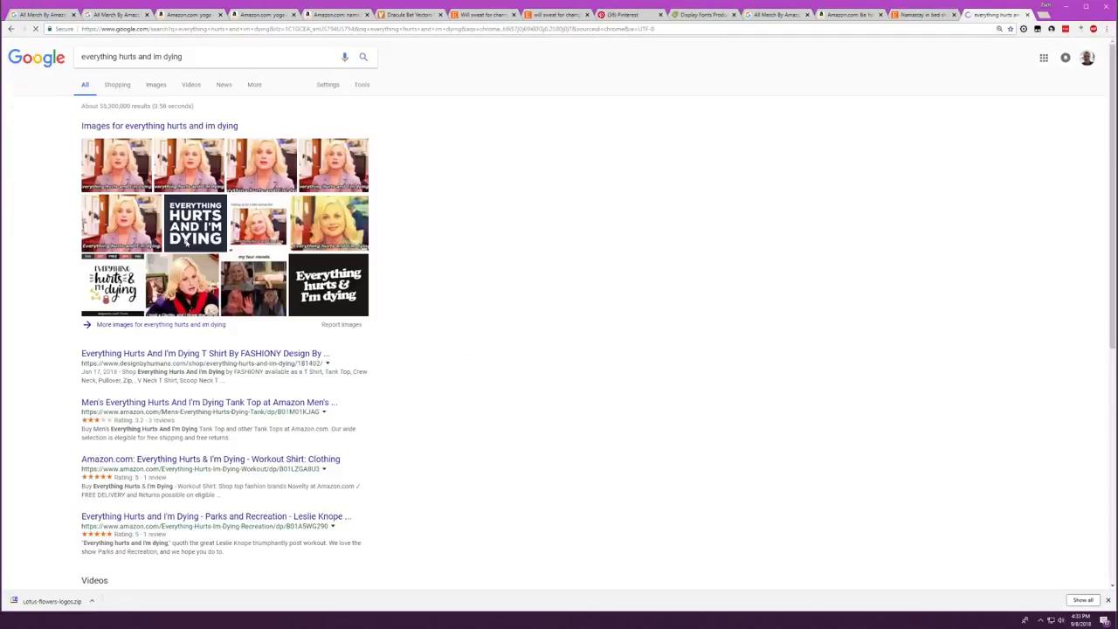
click(149, 85)
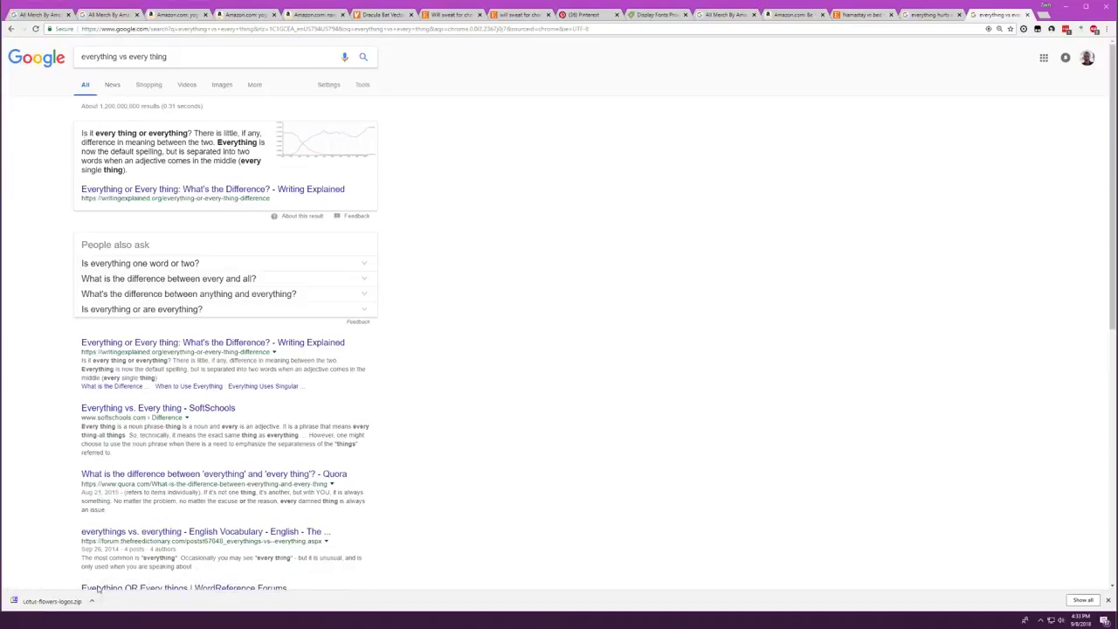
Step: Move the HURTS, -AND-, I'M and DYING lines down to make room below EVERY
key(alt+Tab)
click(508, 218)
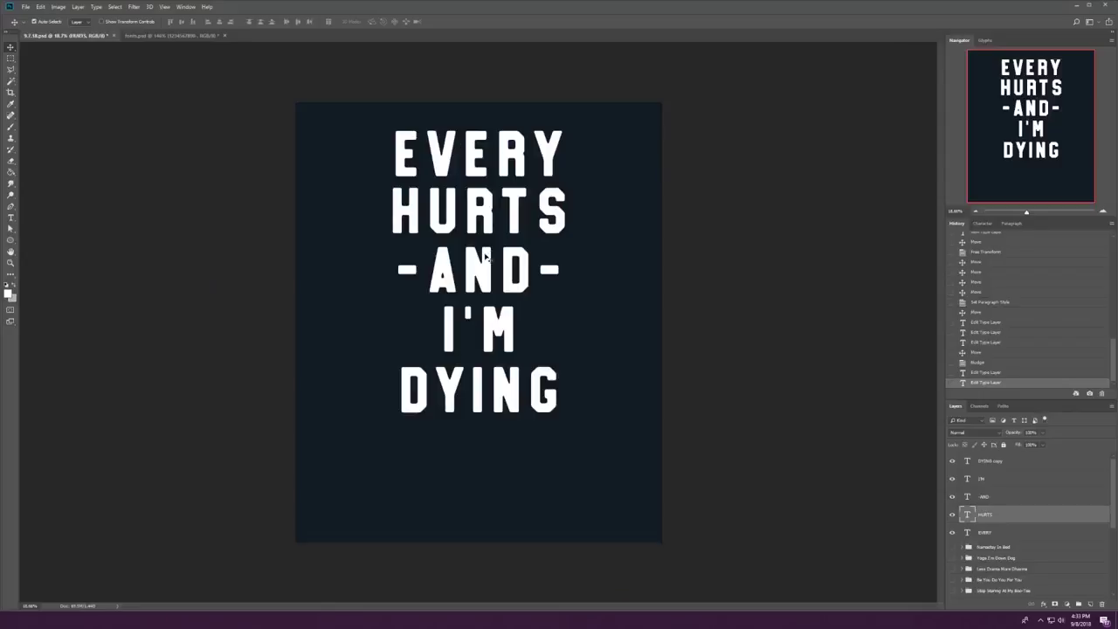
shift+click(494, 262)
shift+click(488, 325)
shift+click(492, 367)
drag(492, 367, 494, 421)
Step: Duplicate EVERY onto a second line and retype the copy as THING
drag(546, 149, 546, 203)
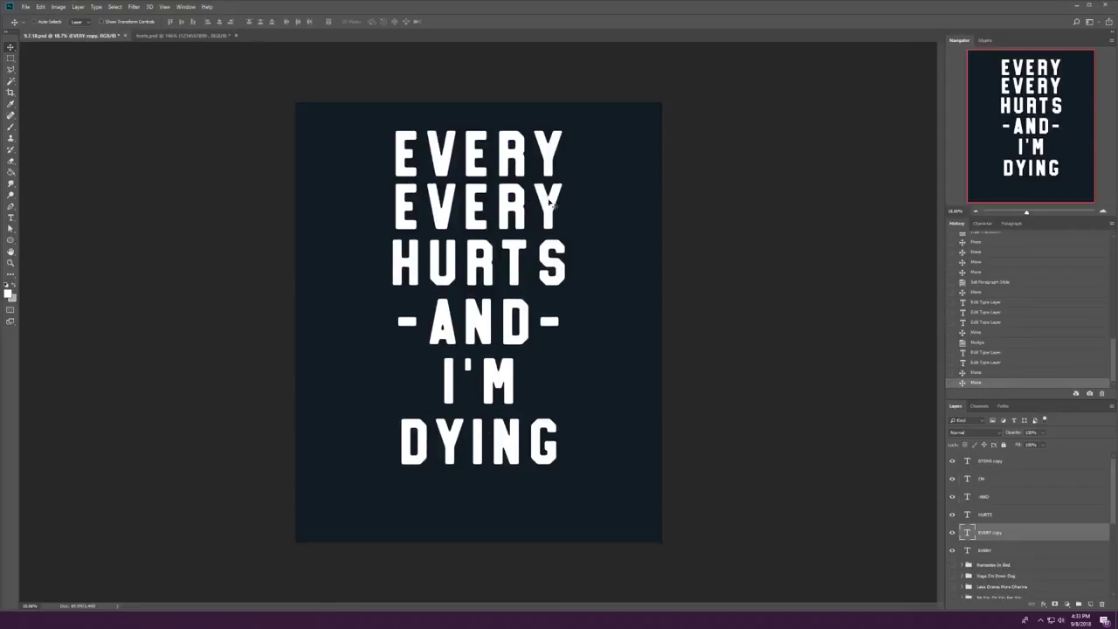
key(Down)
drag(550, 162, 550, 157)
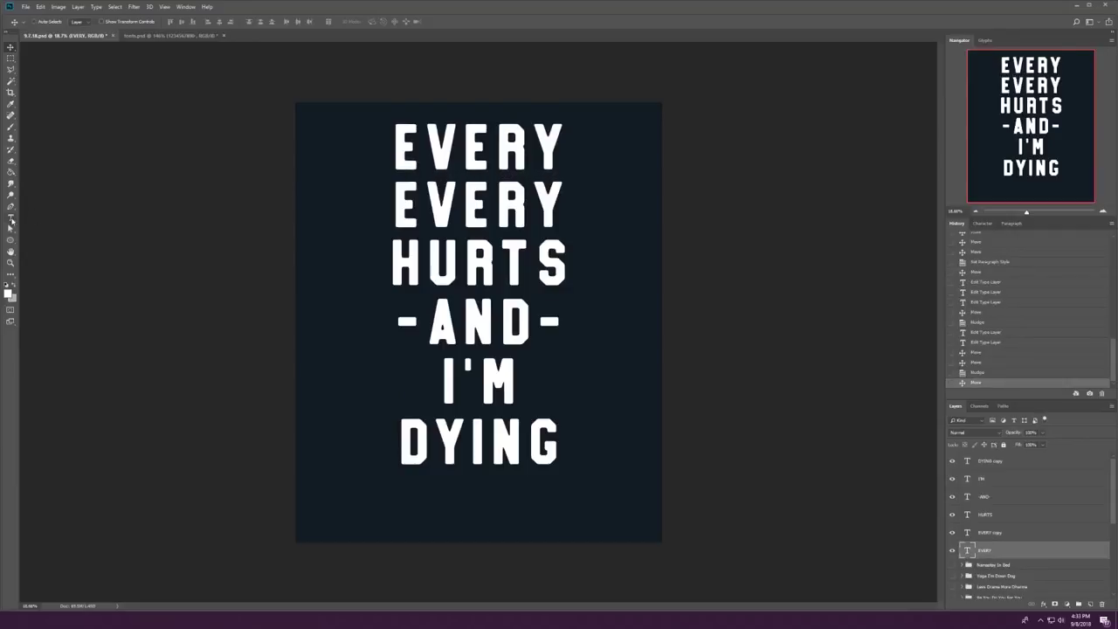
click(10, 217)
double_click(478, 204)
text(THING)
click(10, 47)
Step: Scale all the text lines up together
key(ctrl+alt+a)
key(ctrl+t)
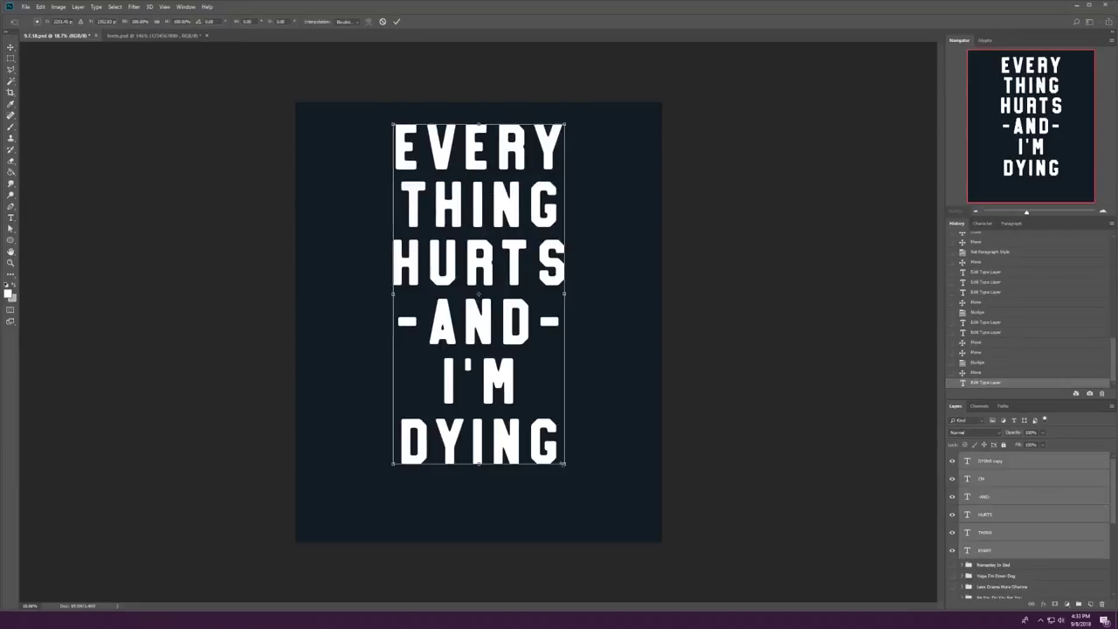
drag(564, 124, 579, 100)
key(Return)
Step: Shrink the -AND- line so it is smaller than the others
click(484, 345)
key(ctrl+t)
drag(580, 306, 561, 314)
key(Return)
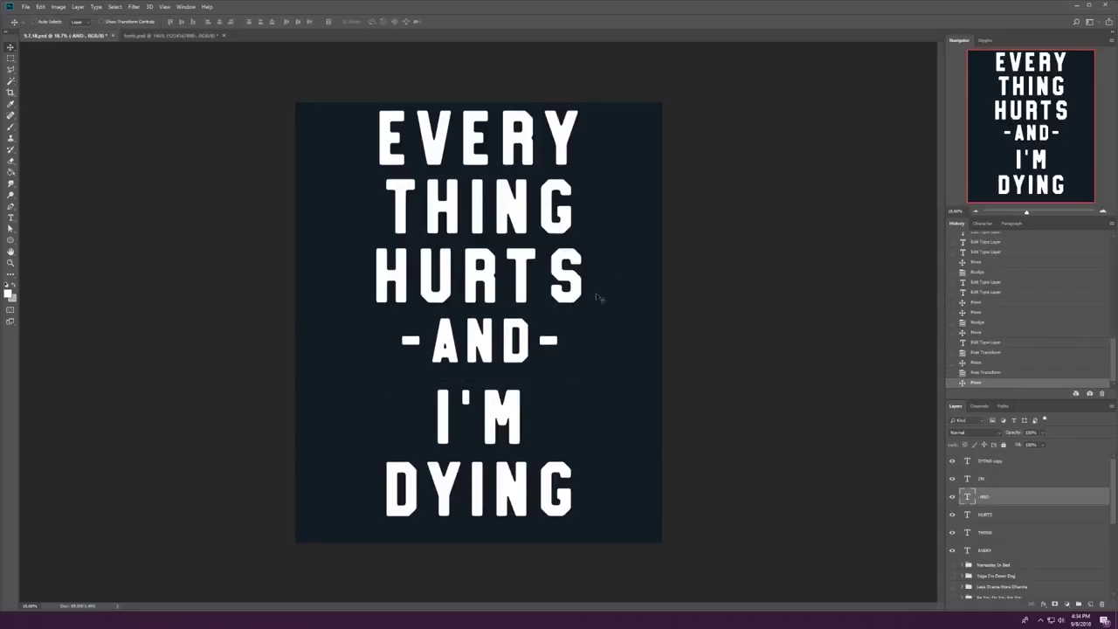
Step: Nudge the I'M and DYING lines upward
click(516, 472)
shift+click(531, 394)
key(shift+Up)
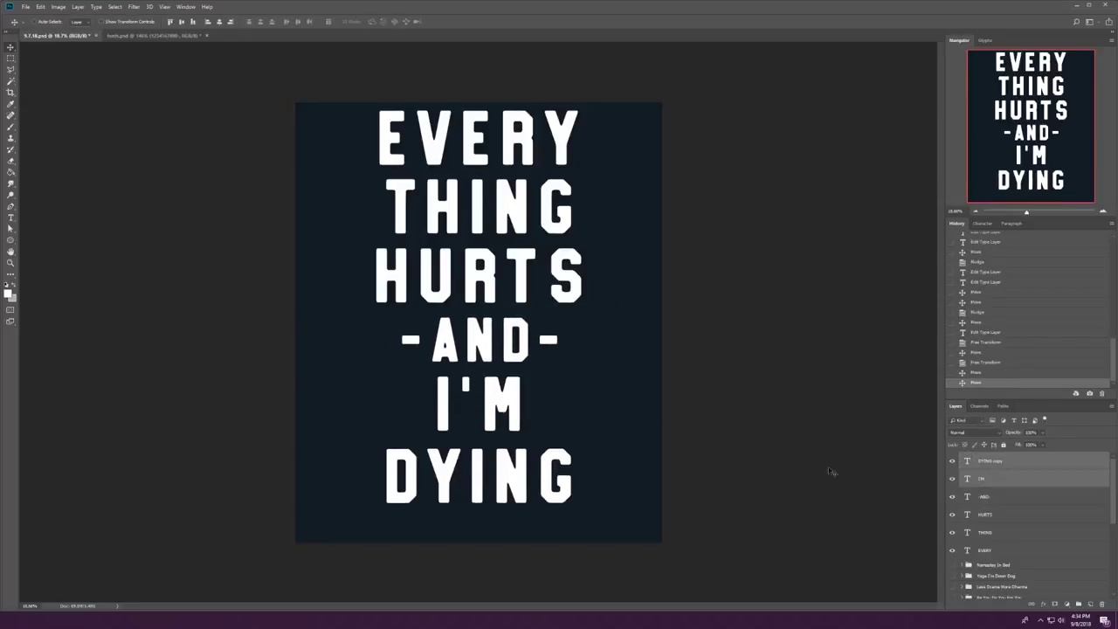
click(998, 463)
Step: Distort all the lettering so it slants slightly
shift+click(985, 551)
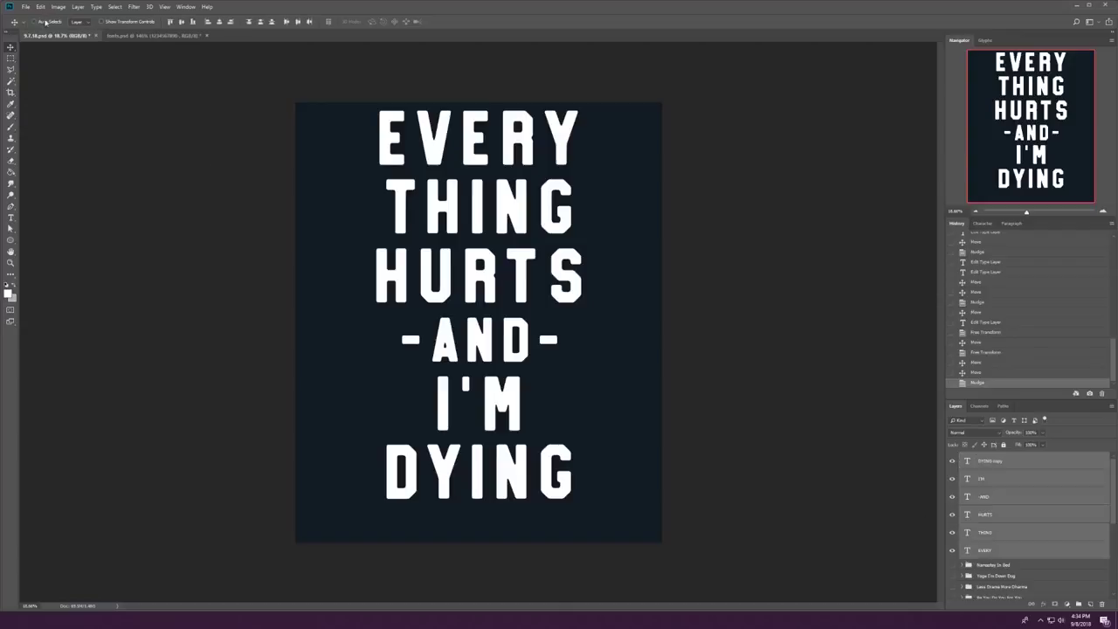
click(40, 6)
mouse_move(74, 193)
click(179, 227)
drag(376, 304, 380, 297)
click(396, 21)
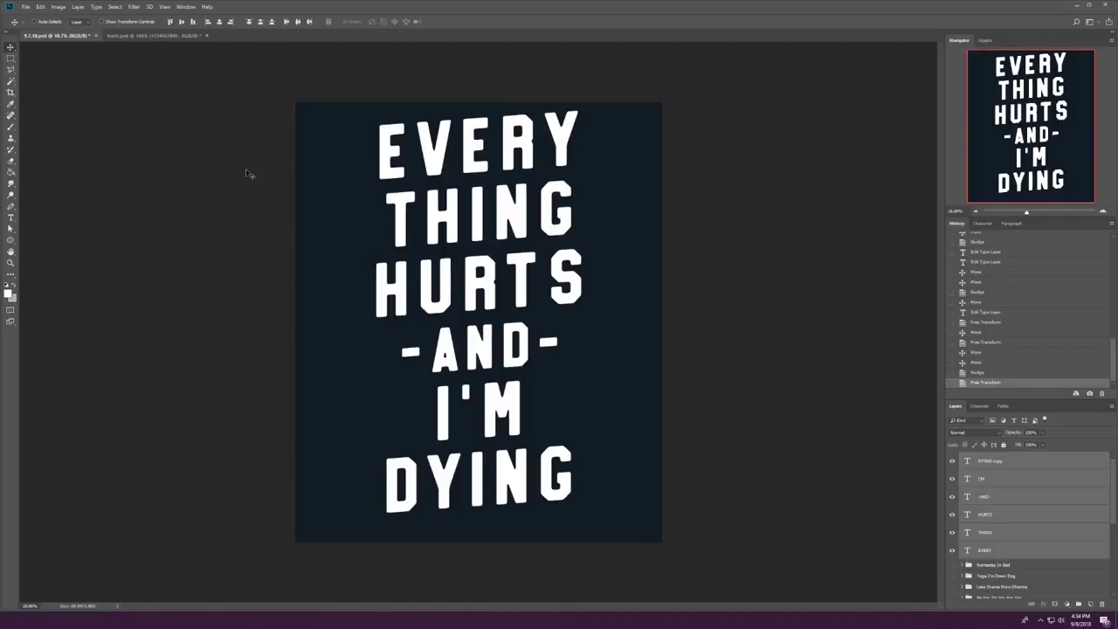
Step: Delete the THING line, extend EVERY to EVERYTHING, and move it above HURTS
click(1011, 526)
key(Delete)
text(THING)
key(ctrl+Return)
key(v)
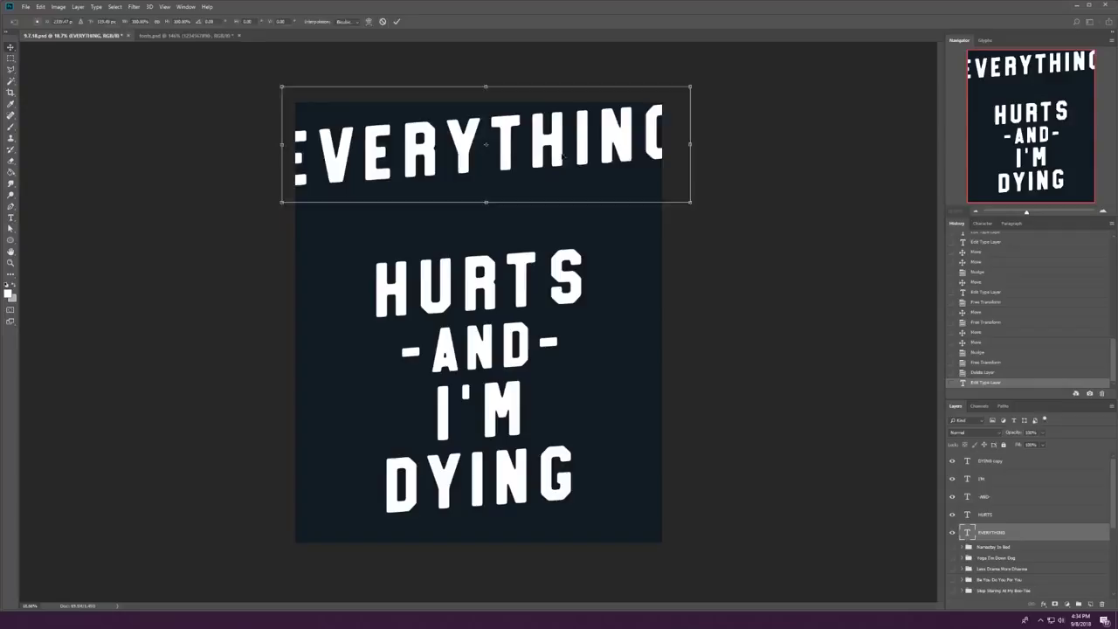
drag(480, 148, 481, 214)
Step: Scale all the lettering to fit the page width and move it up about 80 px
key(ctrl+alt+a)
key(ctrl+t)
drag(690, 170, 667, 182)
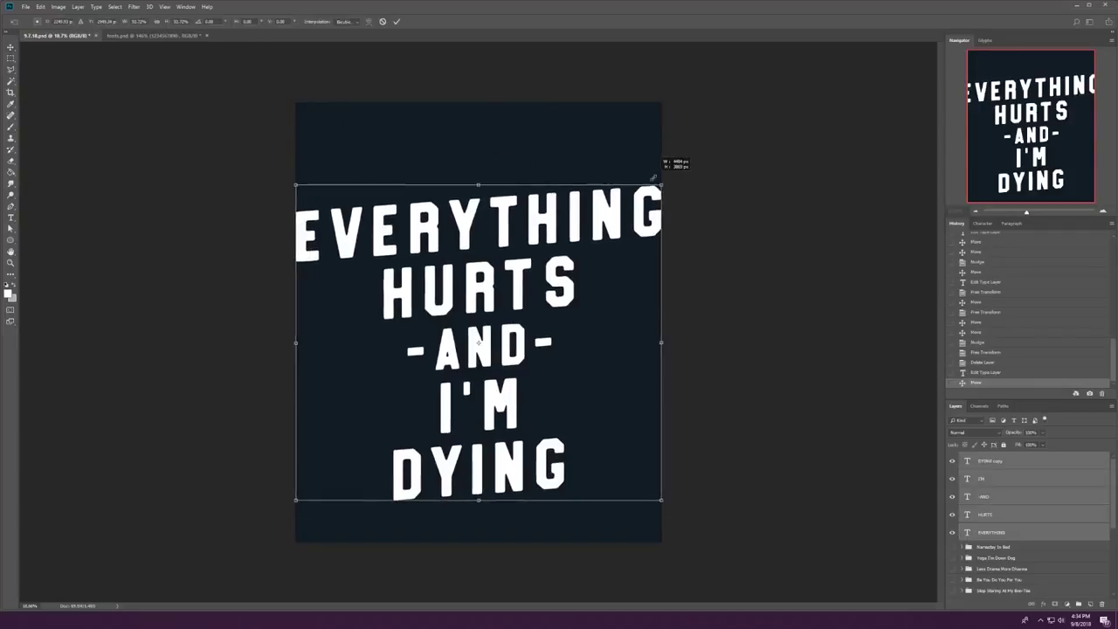
key(Return)
drag(496, 359, 478, 304)
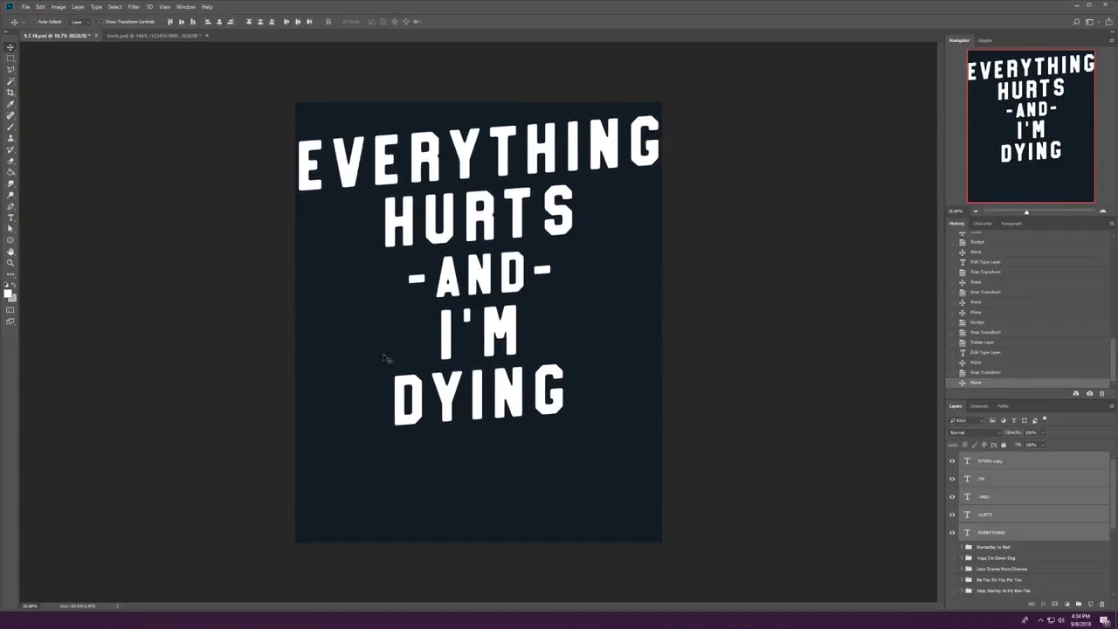
Step: Merge I'M and DYING into one line and delete the leftover DYING line
click(511, 324)
text(DYING)
click(11, 48)
click(478, 394)
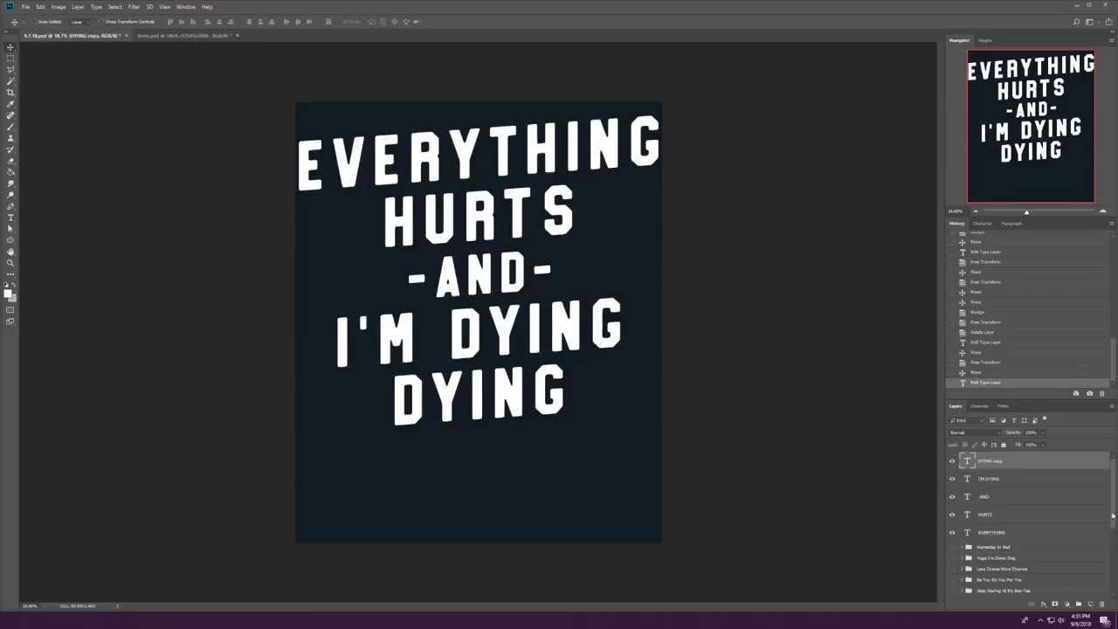
key(Delete)
Step: Set all four lines to the Bold Grunge font style and group them
drag(254, 183, 810, 402)
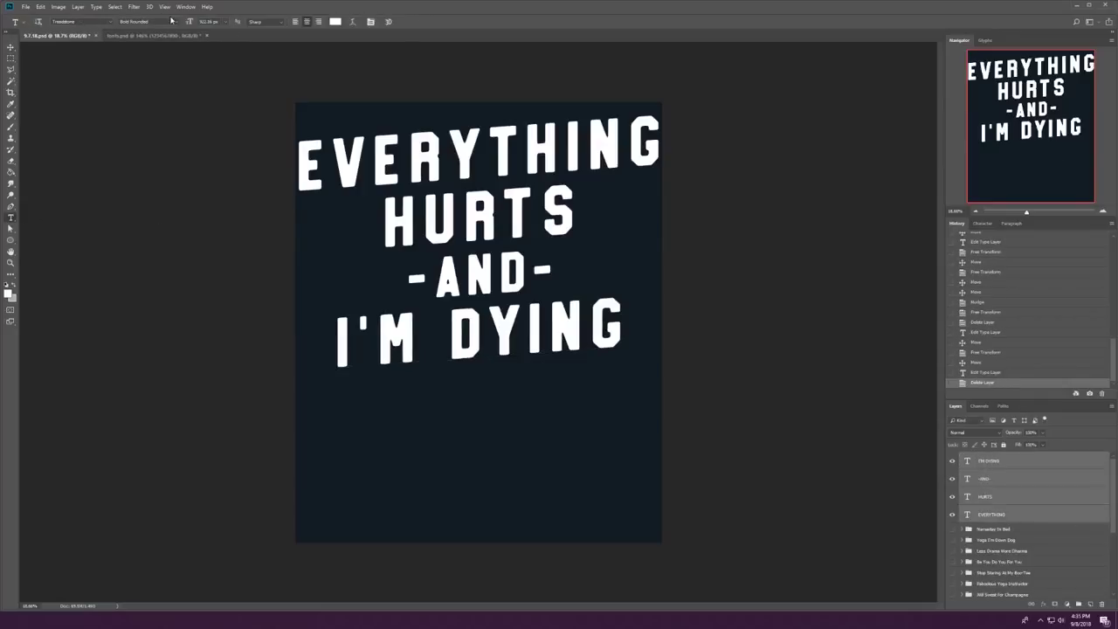
click(171, 19)
click(146, 73)
click(171, 19)
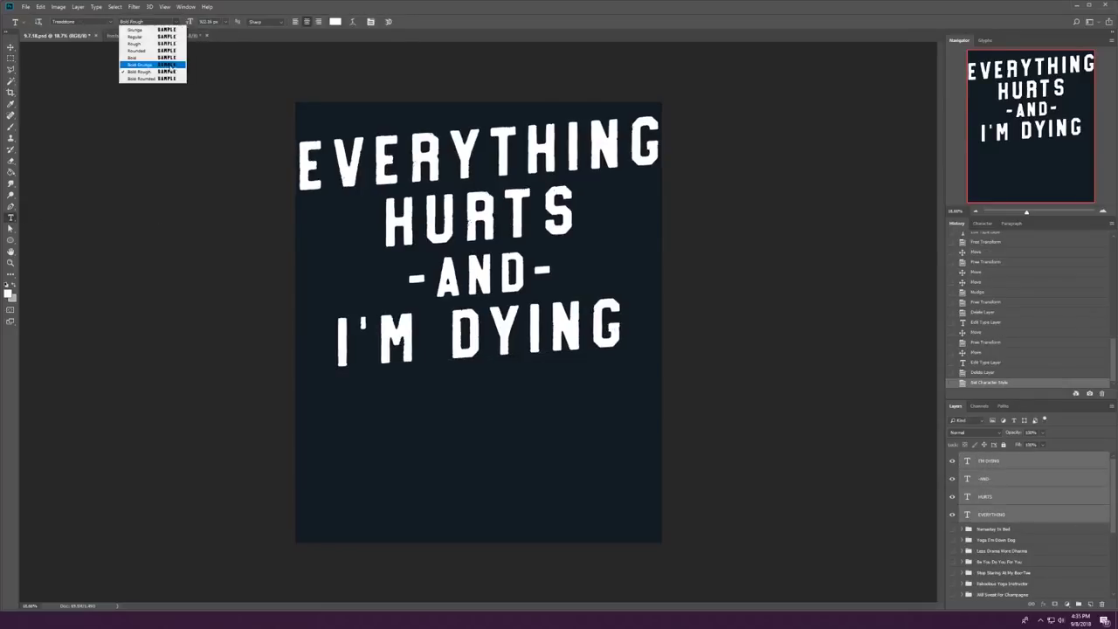
click(139, 58)
key(ctrl+g)
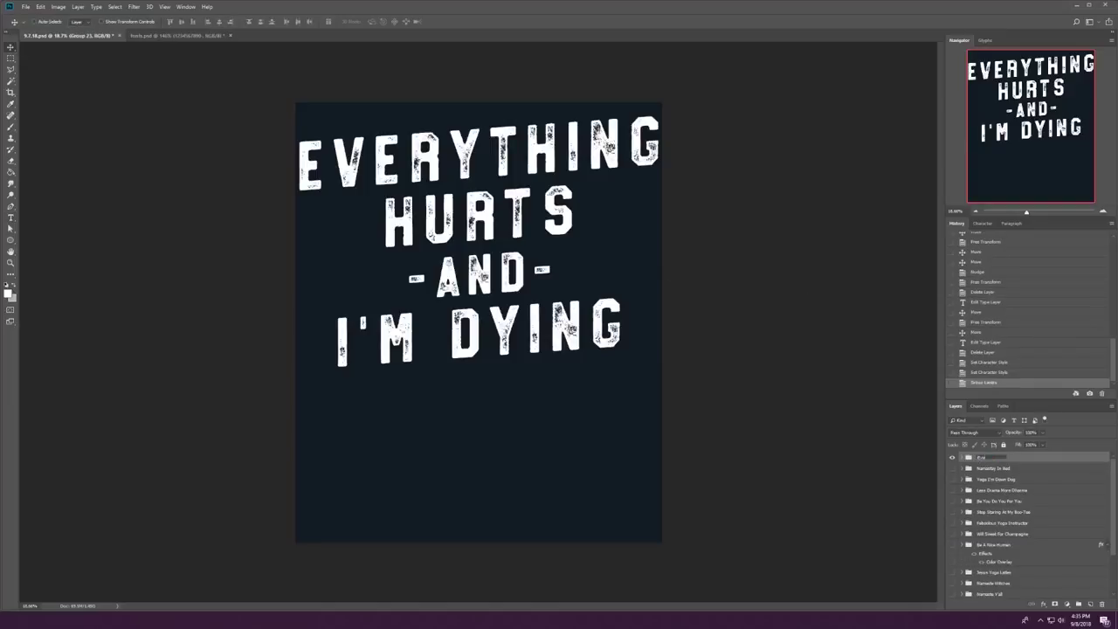
Step: Hide the renamed text group and start a new Glorious Sunday Script text layer
key(Return)
click(952, 457)
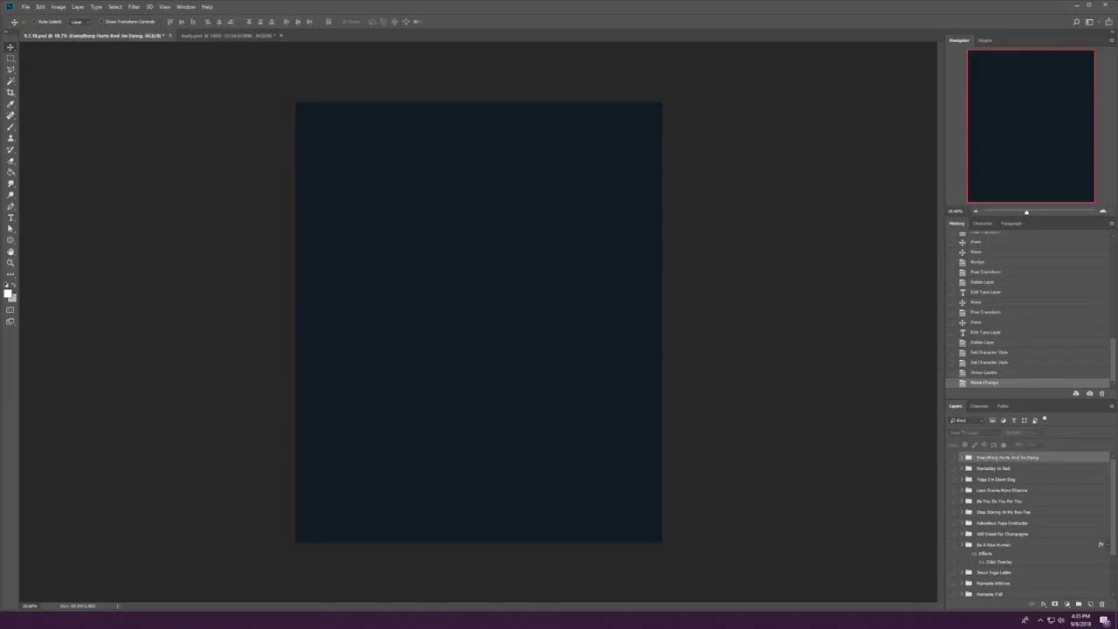
key(t)
click(367, 230)
text(Glori)
click(149, 52)
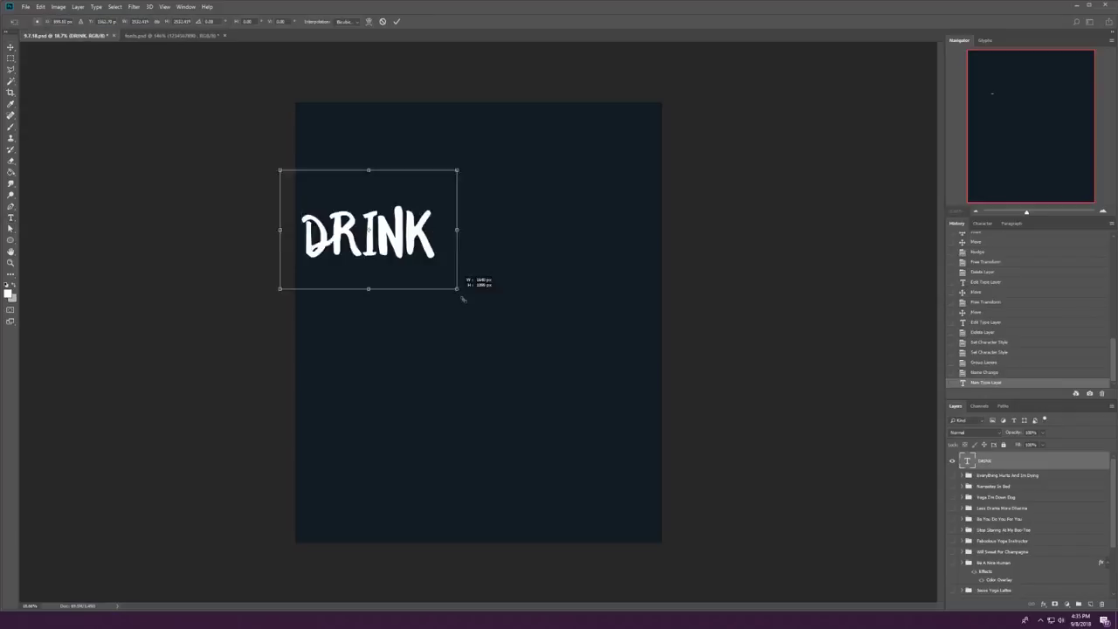
Step: Write DRINK COFFEE and scale it to fit the page width
drag(461, 300, 485, 294)
key(Return)
text(COFFEE)
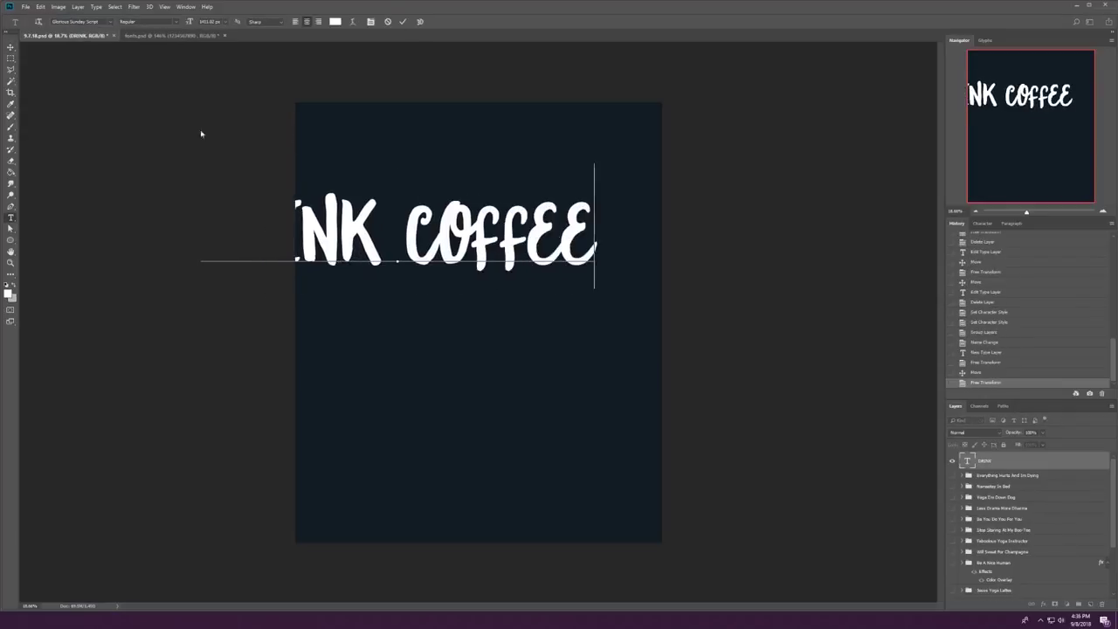
drag(378, 155, 445, 155)
key(ctrl+t)
drag(661, 282, 487, 253)
click(398, 21)
Step: Give the word COFFEE a different bold font
key(t)
click(111, 21)
click(110, 53)
key(ctrl+Return)
key(v)
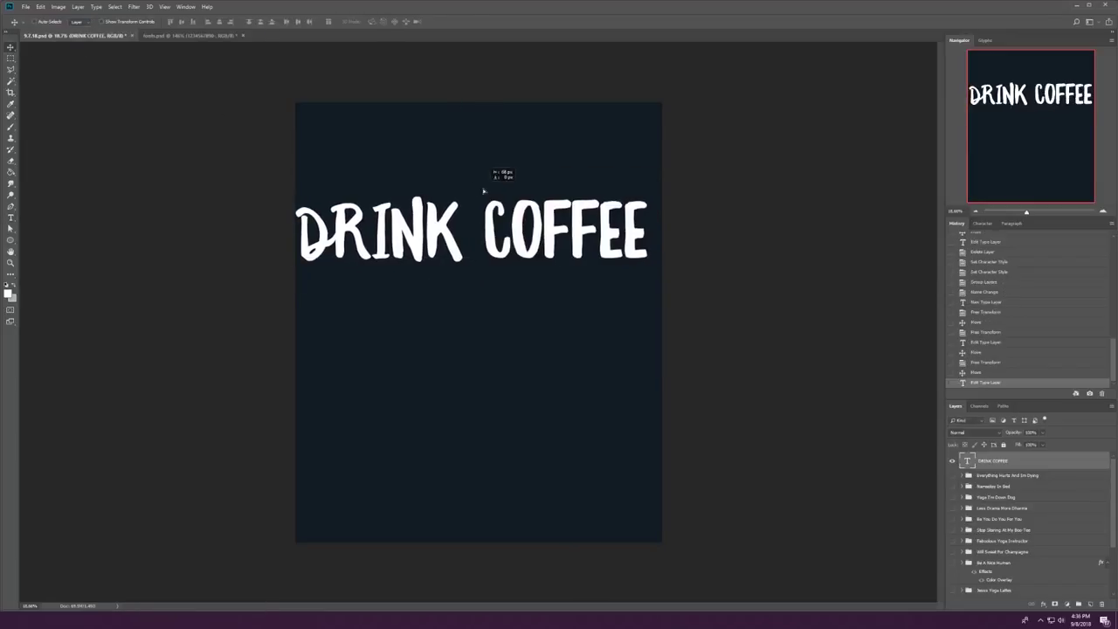
Step: Duplicate DRINK COFFEE below and retype the copy as SAVE ANIMALS
drag(499, 175, 499, 244)
click(483, 299)
key(BackSpace)
key(BackSpace)
key(BackSpace)
key(BackSpace)
key(BackSpace)
key(BackSpace)
key(ctrl+Return)
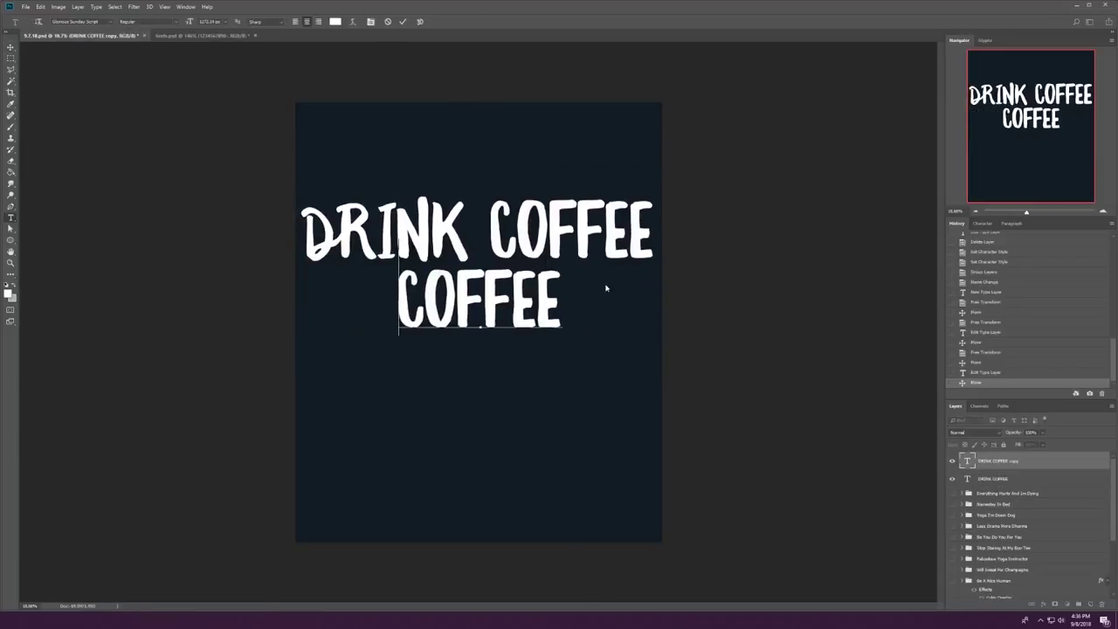
click(550, 302)
text(DRINK)
double_click(385, 301)
text(SAVE)
double_click(542, 302)
text(ANIMALS)
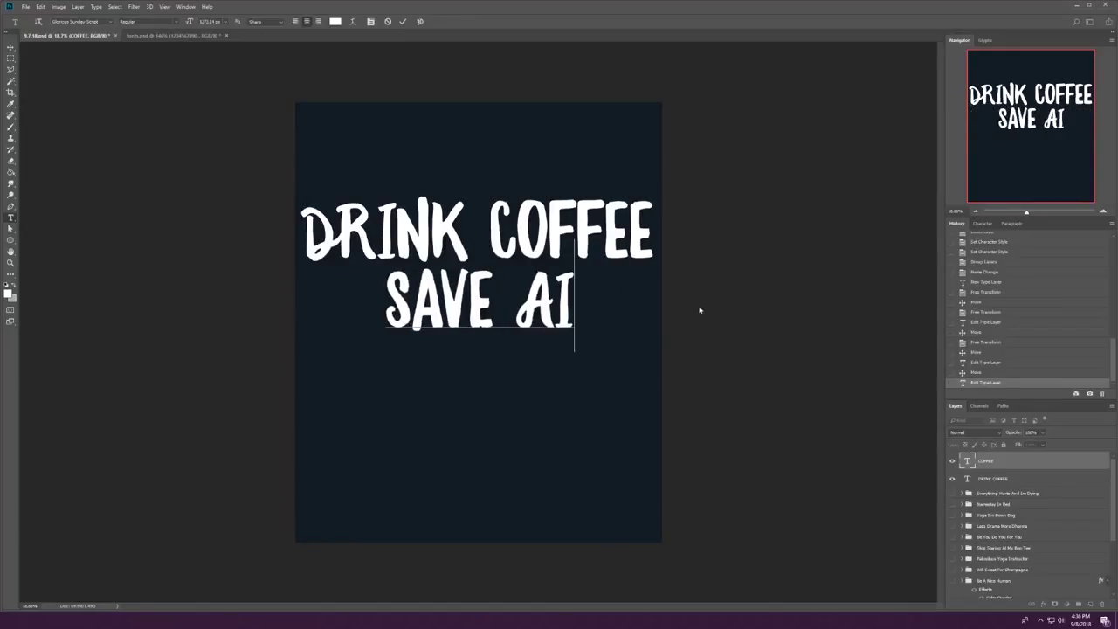
key(ctrl+Return)
key(v)
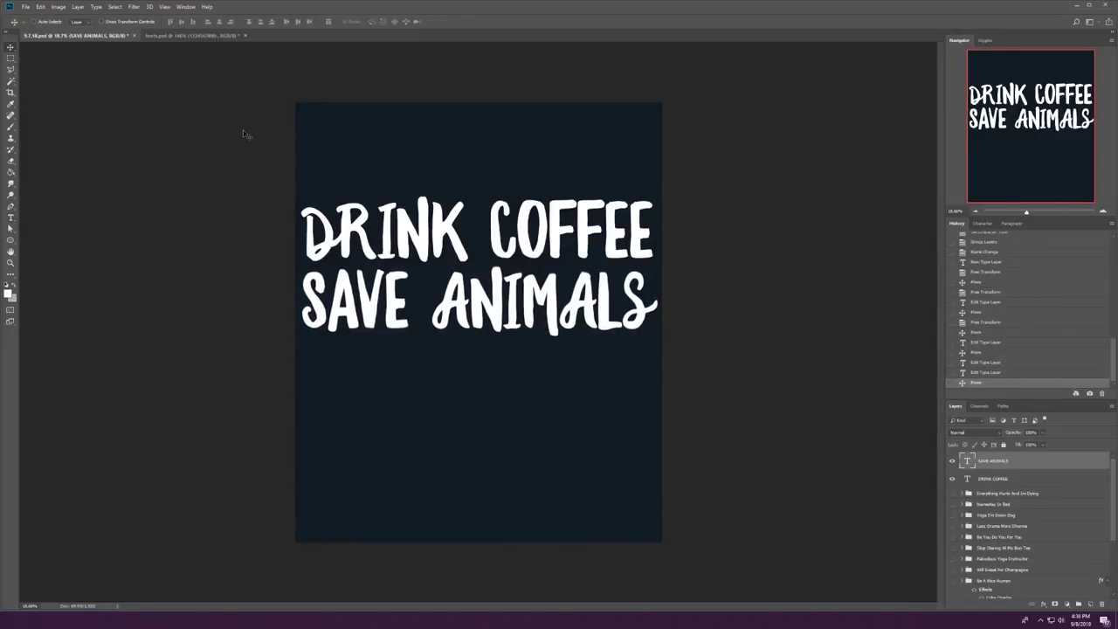
Step: Duplicate the line again at the bottom and retype it as AND DO YOGA
drag(499, 230, 485, 371)
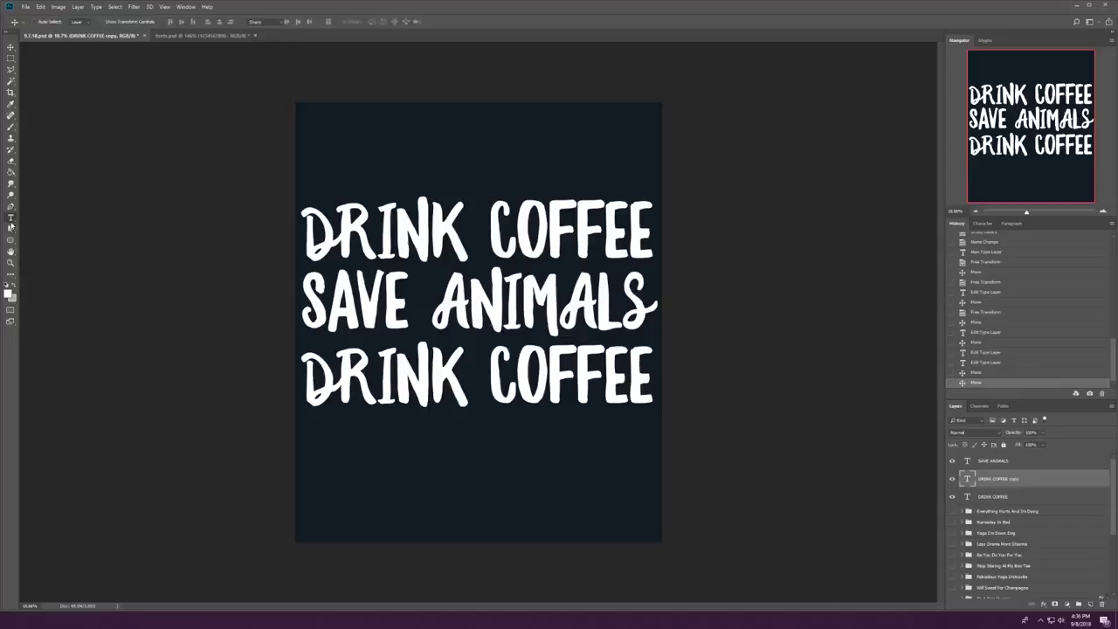
click(480, 402)
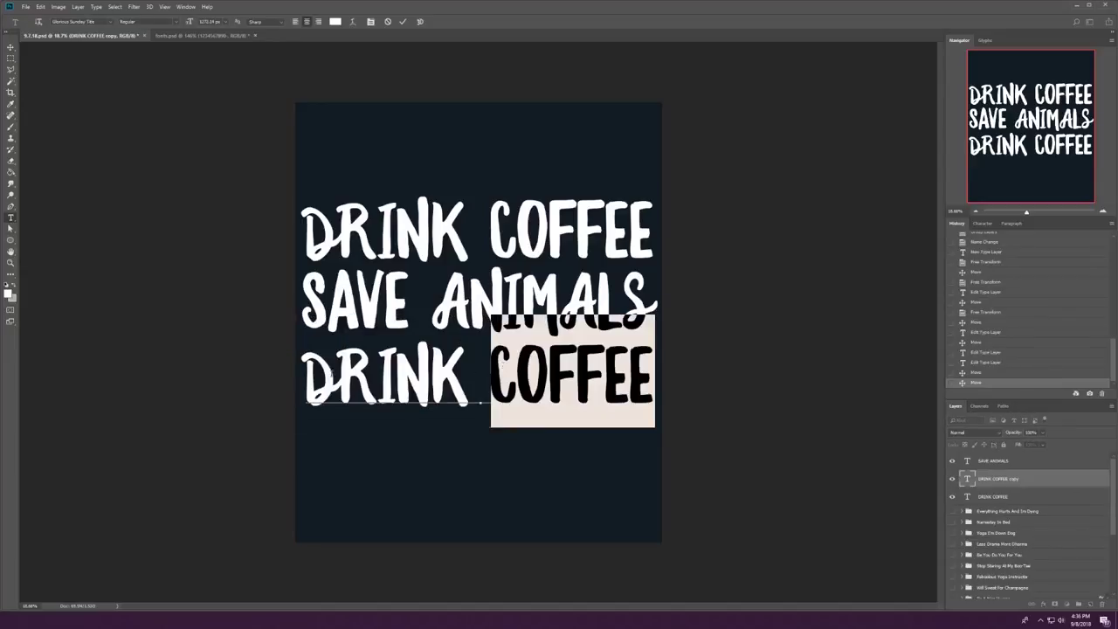
text(COFFEE)
key(End)
key(BackSpace)
key(BackSpace)
key(BackSpace)
key(BackSpace)
key(BackSpace)
key(BackSpace)
key(BackSpace)
double_click(393, 375)
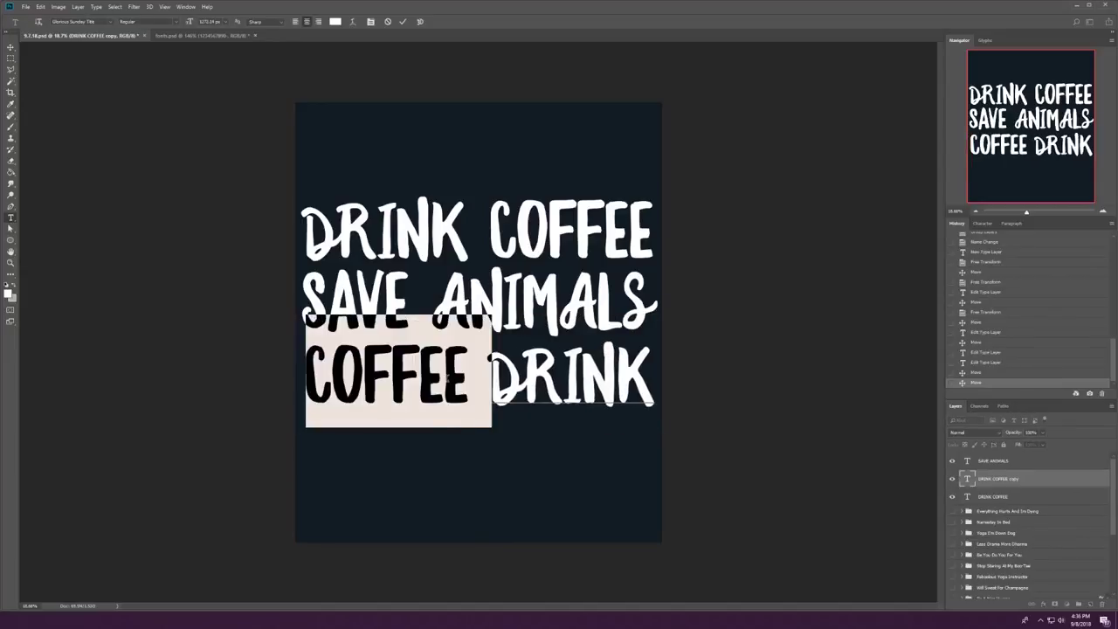
text(AND DO)
double_click(510, 394)
text(YOGA)
key(ctrl+Return)
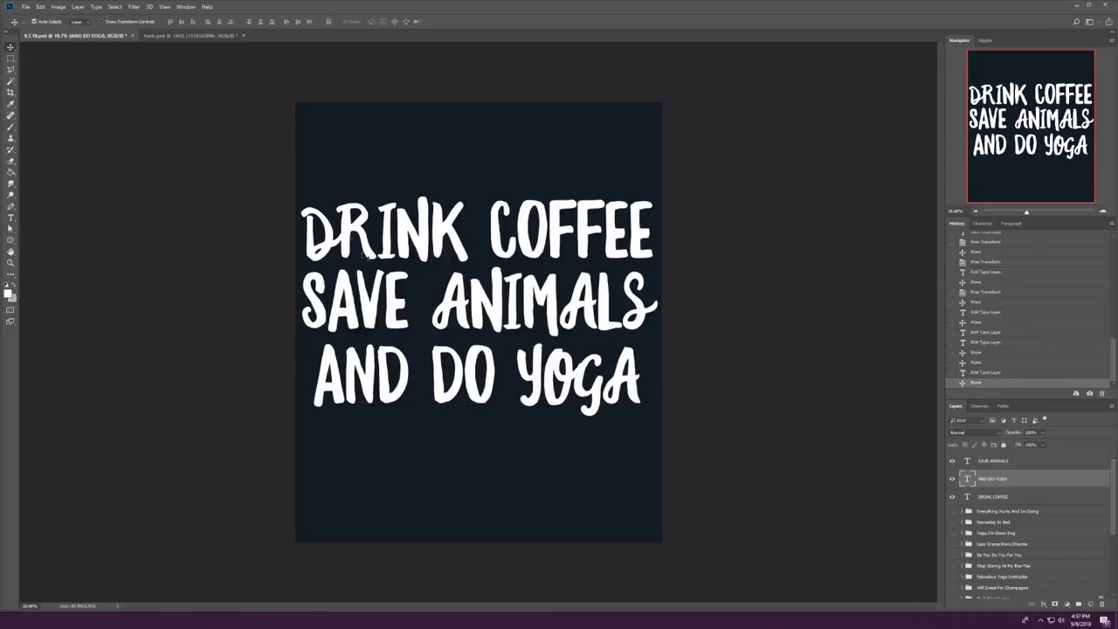
Step: Enlarge the AND DO YOGA line slightly and nudge it into place
key(ctrl+t)
drag(316, 320, 305, 313)
click(397, 21)
key(Left)
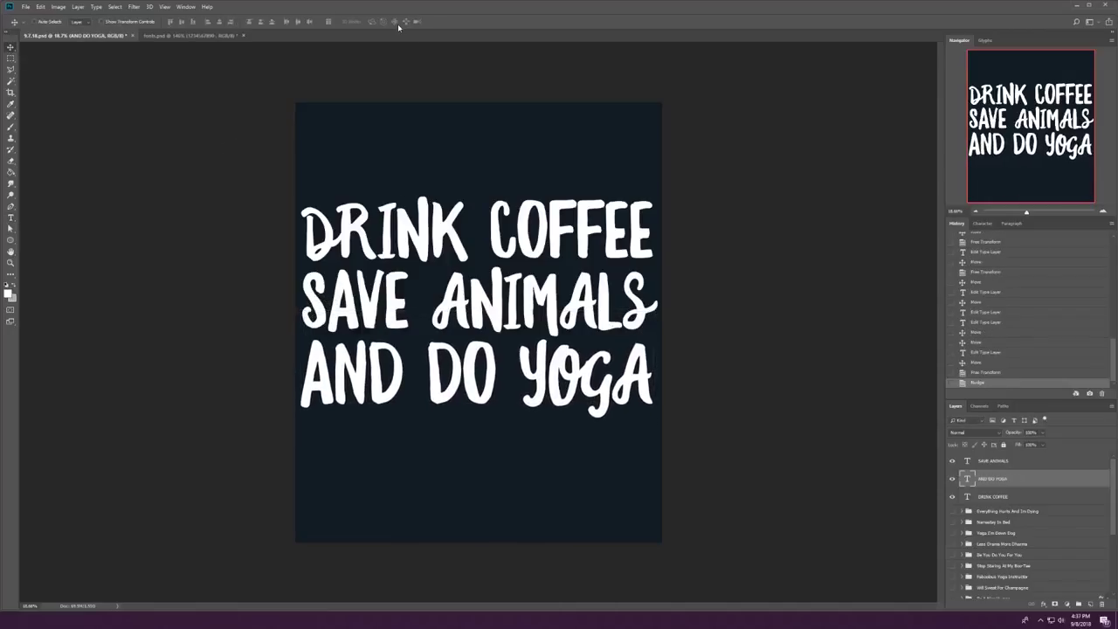
Step: Duplicate DRINK COFFEE upward as a top line reading 'i JUST WANT TO' in a script font
click(500, 234)
drag(365, 220, 390, 183)
key(t)
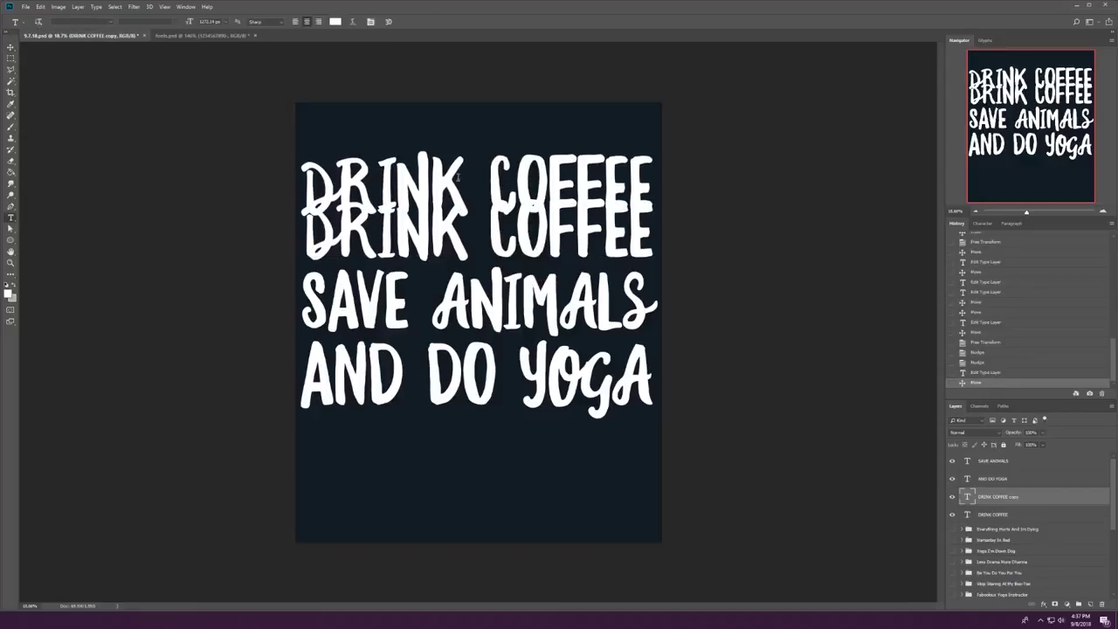
double_click(375, 184)
key(BackSpace)
key(ctrl+a)
text(i JUST WANT TO)
key(ctrl+a)
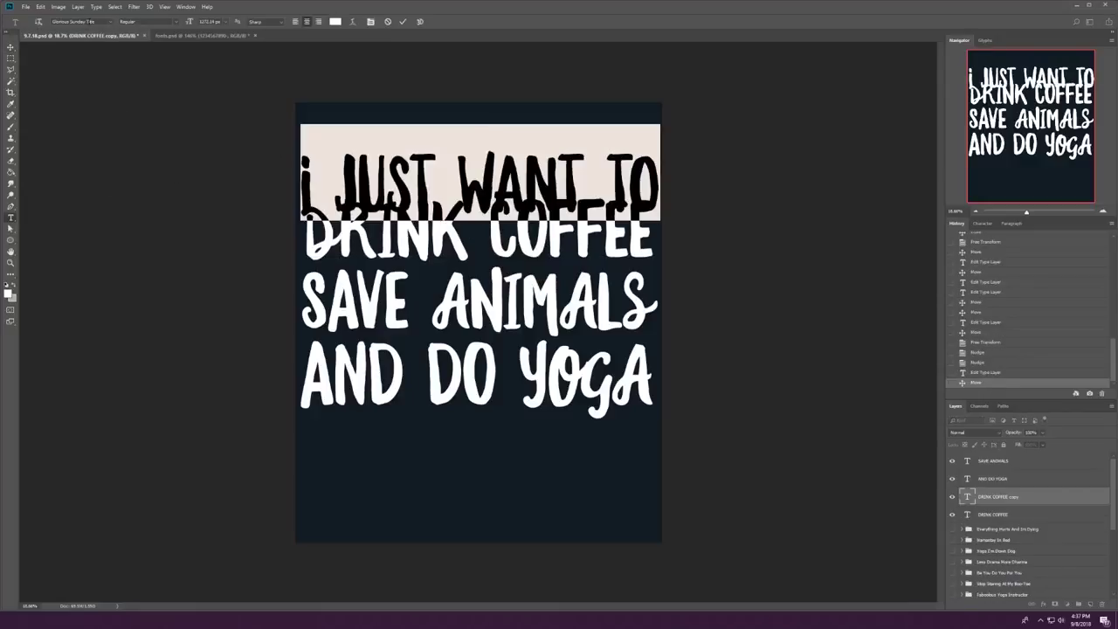
click(85, 21)
key(ctrl+Return)
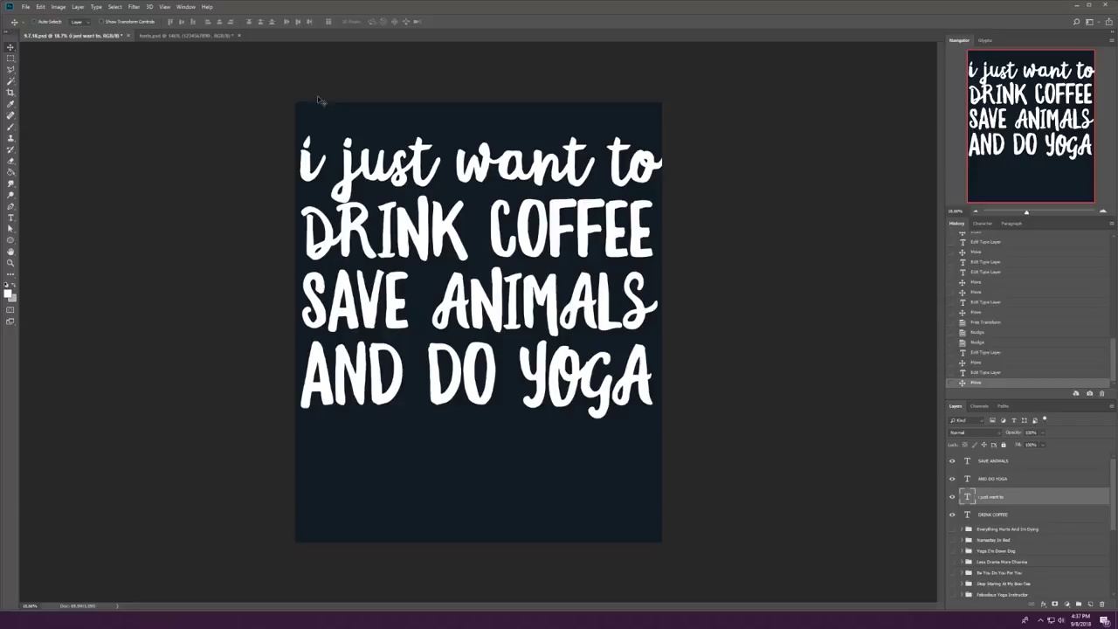
Step: Delete 'just' from the top line and switch it to the all-caps font
key(t)
double_click(385, 161)
key(BackSpace)
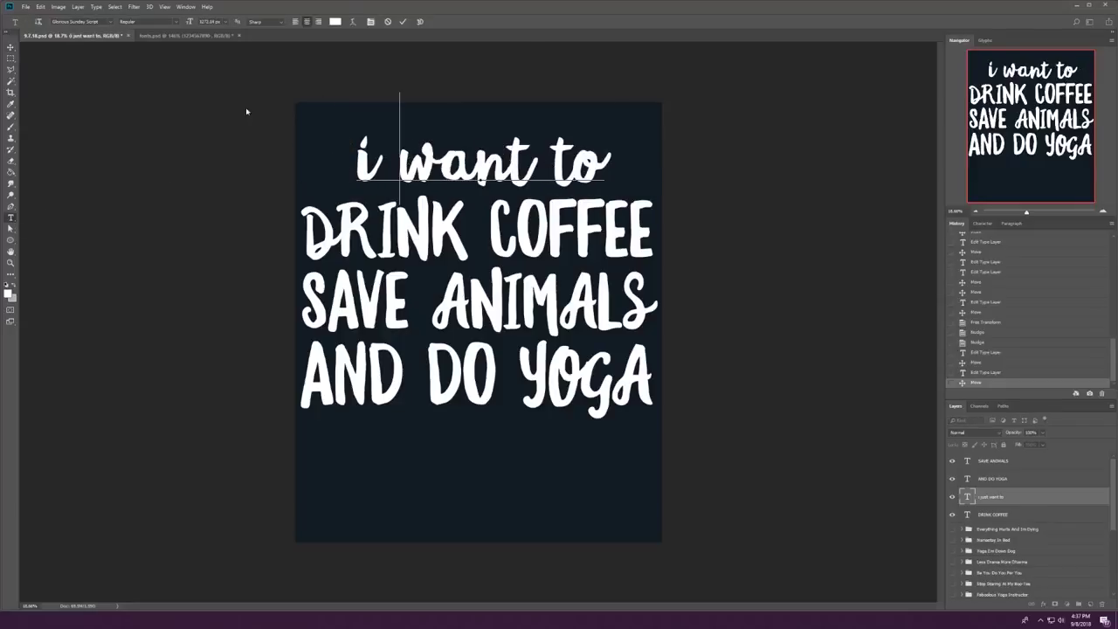
key(ctrl+a)
click(85, 21)
key(Down)
key(ctrl+Return)
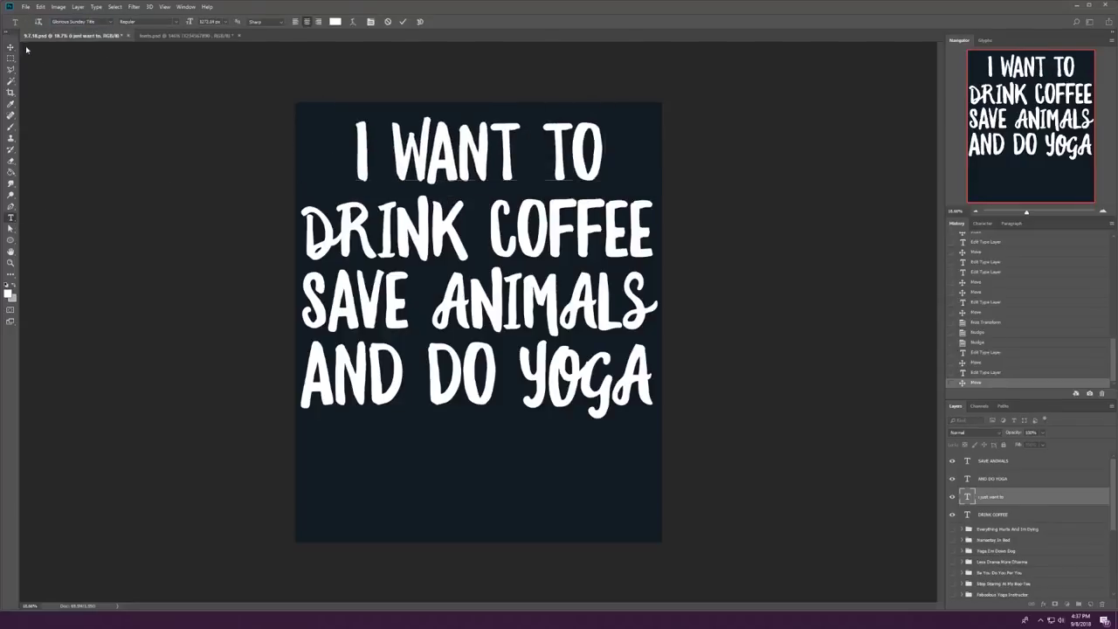
Step: Scale I WANT TO smaller, position it, and nudge the three lower lines down
key(ctrl+t)
drag(602, 91, 569, 103)
drag(447, 102, 447, 122)
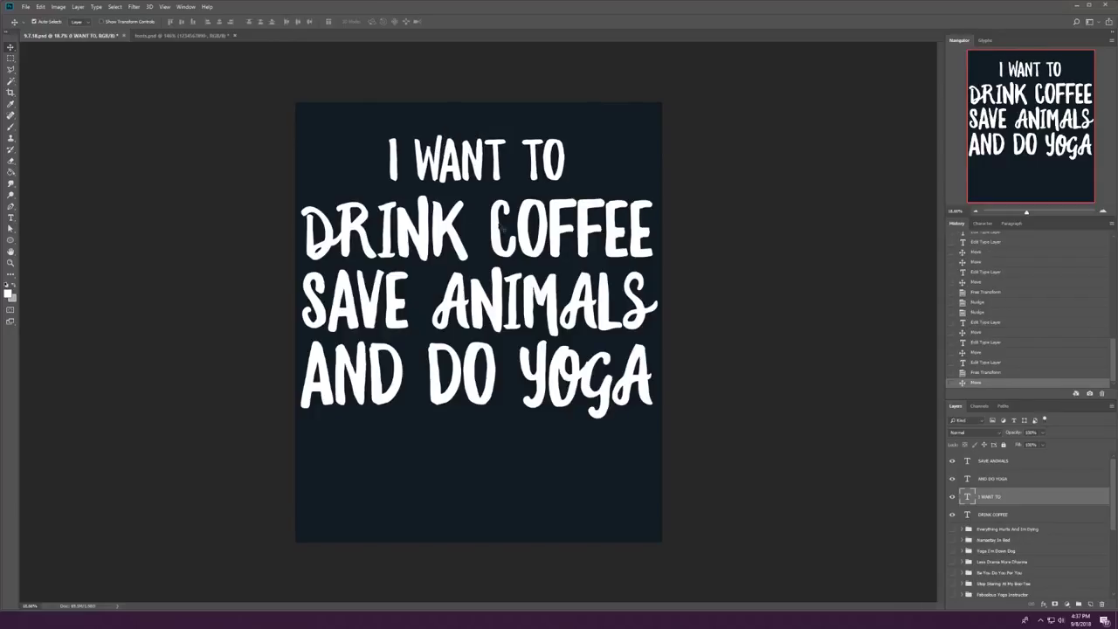
key(shift+Down)
Step: Draw a closed, rounded Pen outline around the I WANT TO line
scroll(294, 99, up, 5)
key(p)
drag(260, 94, 291, 91)
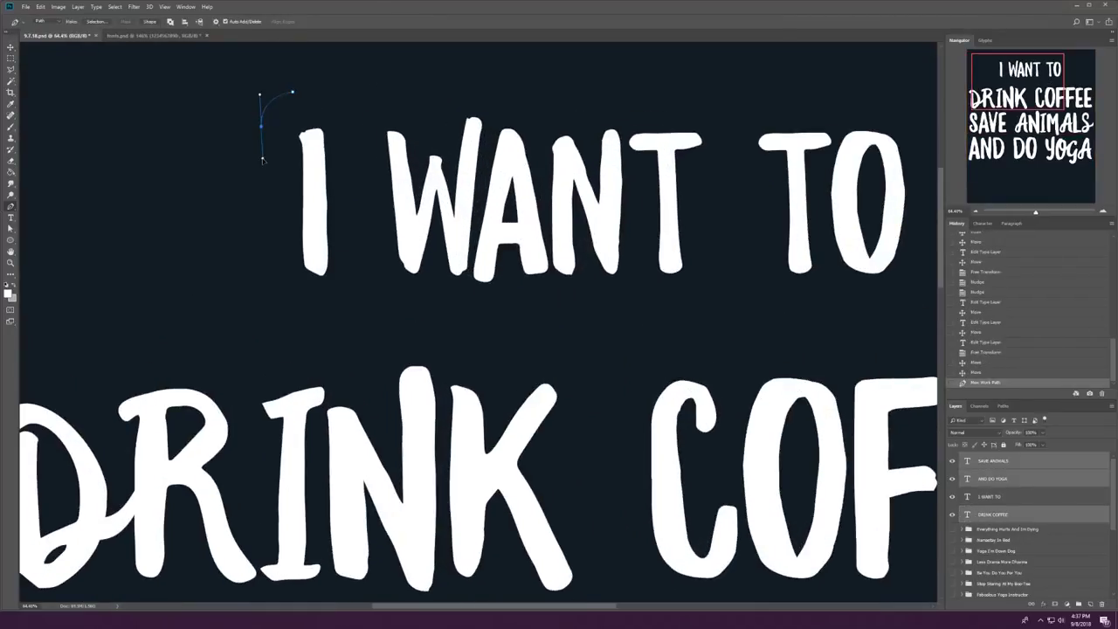
click(262, 160)
click(260, 225)
drag(304, 311, 355, 316)
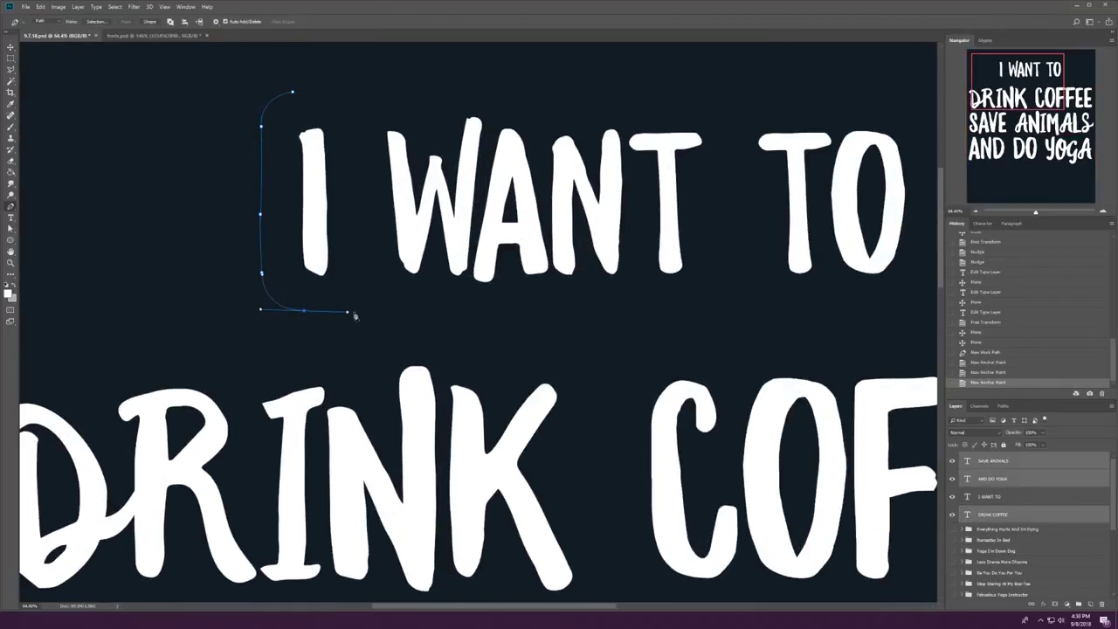
click(757, 307)
scroll(699, 288, right, 5)
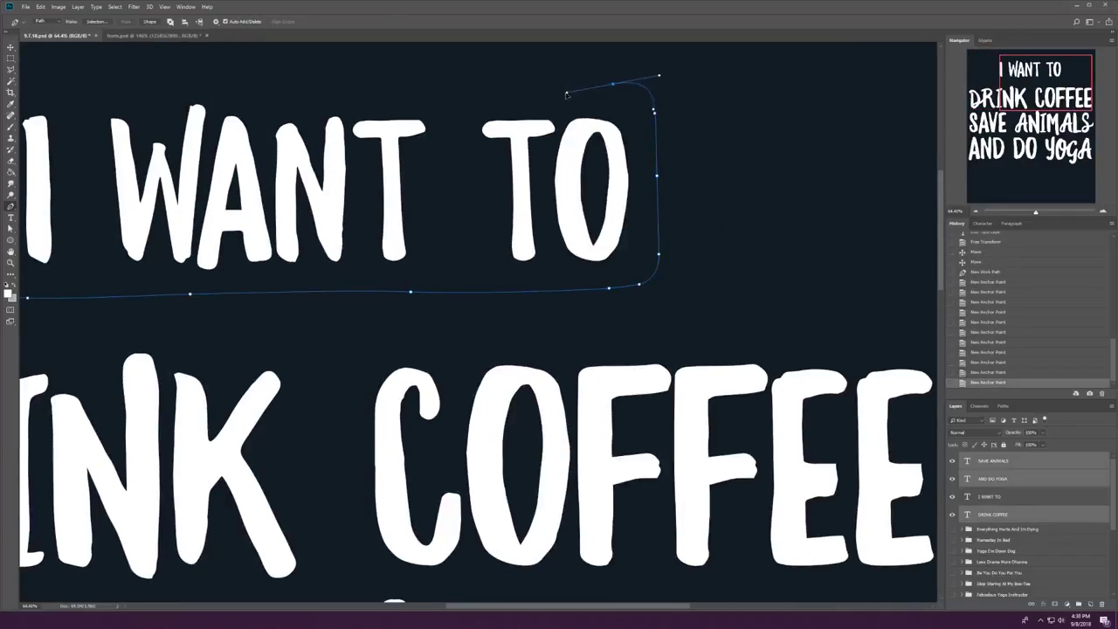
scroll(586, 85, left, 4)
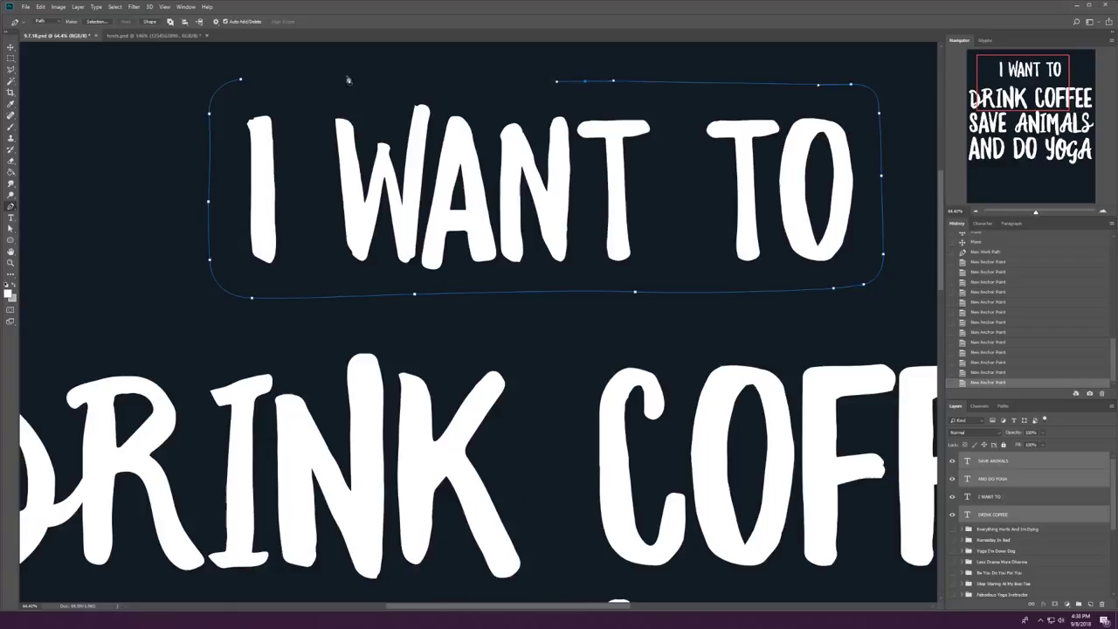
right_click(312, 92)
click(336, 140)
Step: Turn the outline into a selection and paint it solid white on a new layer
key(Return)
key(b)
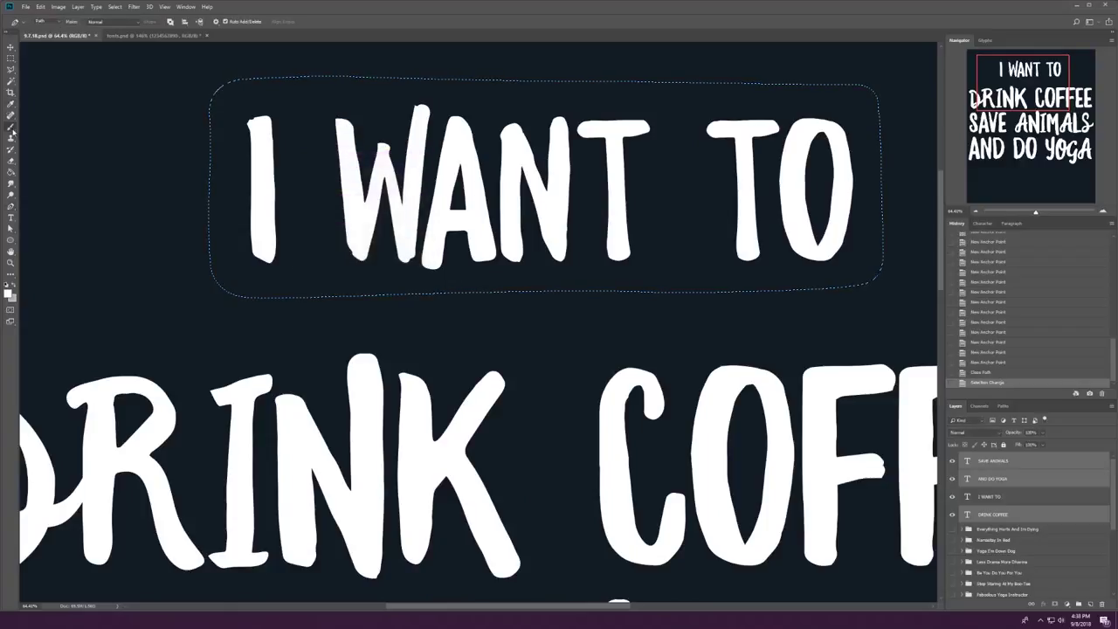
key(ctrl+shift+alt+n)
scroll(640, 235, down, 2)
drag(640, 235, 612, 200)
key(ctrl+d)
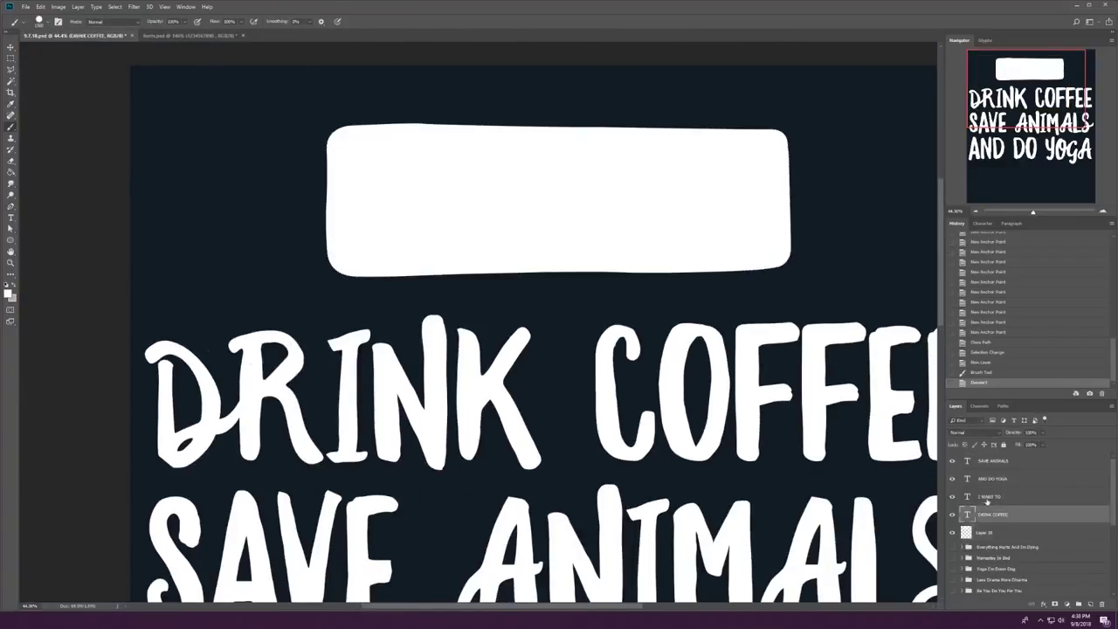
Step: Recolour the I WANT TO text dark
click(989, 496)
click(9, 292)
click(105, 421)
Step: Nudge the white box down into place behind the lettering
key(v)
click(984, 532)
key(ctrl+t)
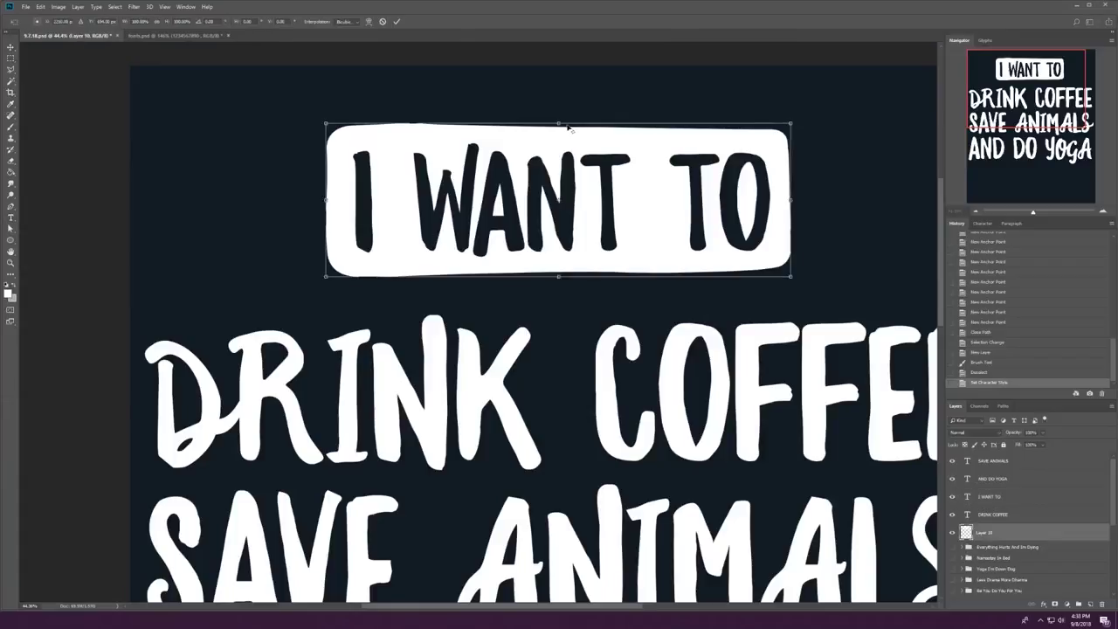
click(404, 24)
key(Down)
key(shift+Down)
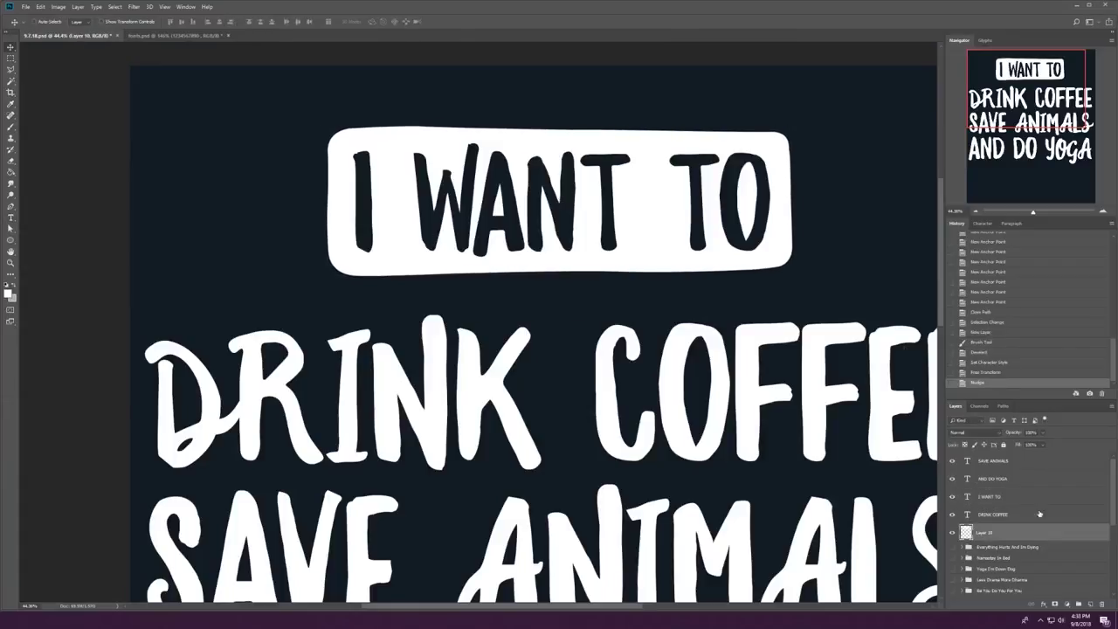
Step: Cut the I WANT TO letters out of the white box with an inverted-selection layer mask
ctrl+click(967, 496)
drag(992, 496, 992, 523)
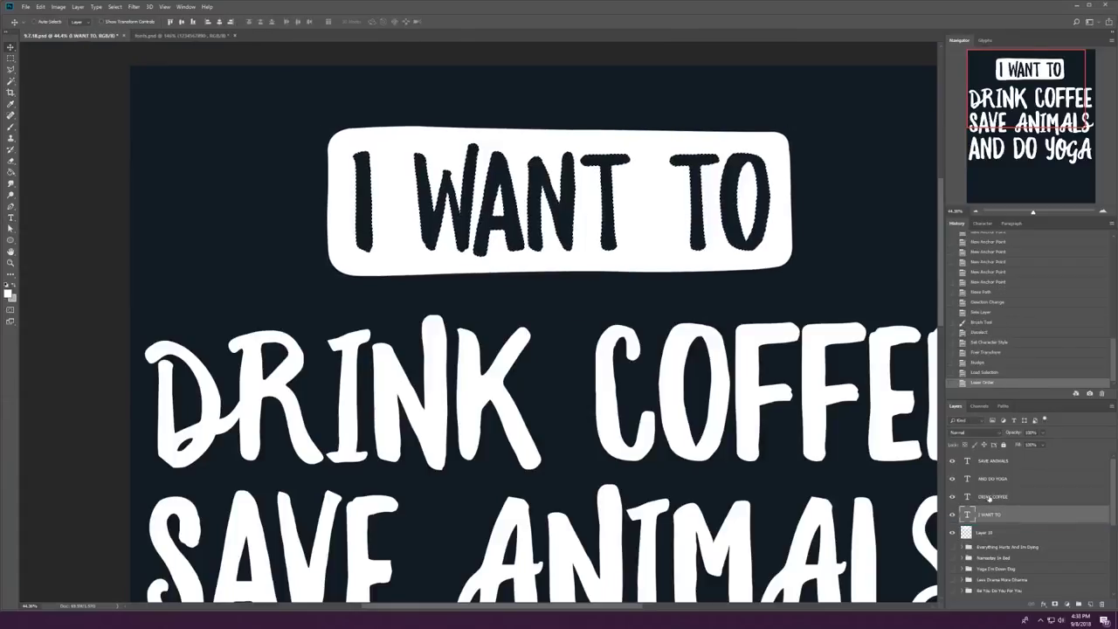
key(ctrl+shift+i)
click(1054, 603)
Step: Fit the page in view and nudge the finished I WANT TO badge slightly down
key(ctrl+0)
key(ctrl+t)
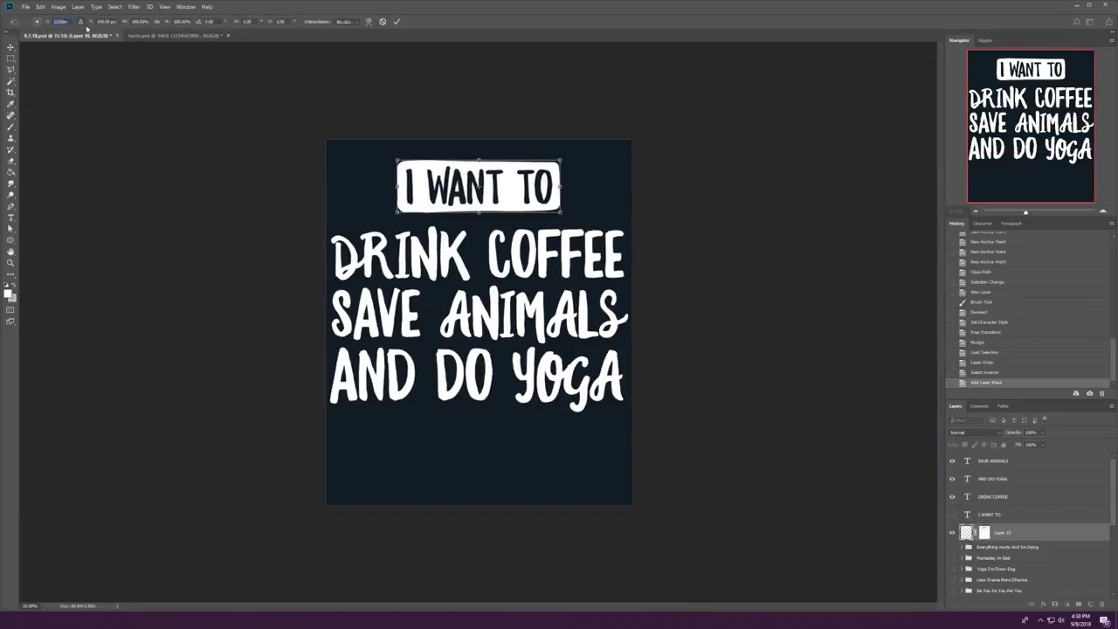
key(Return)
key(Down)
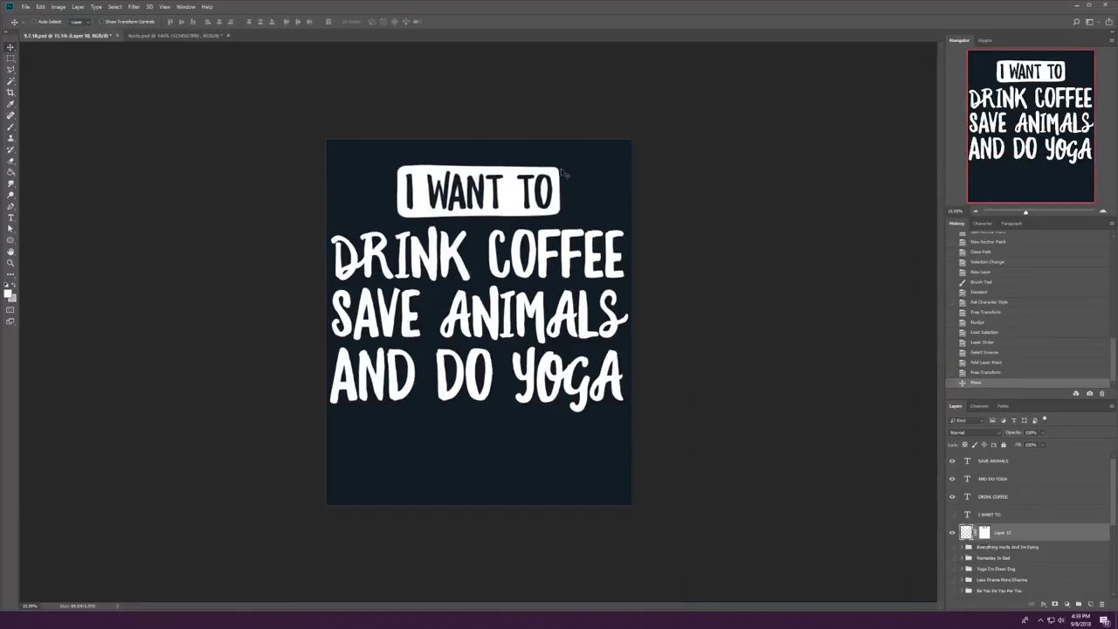
Step: Hide the I WANT TO badge and delete 'AND' from the last line
click(952, 532)
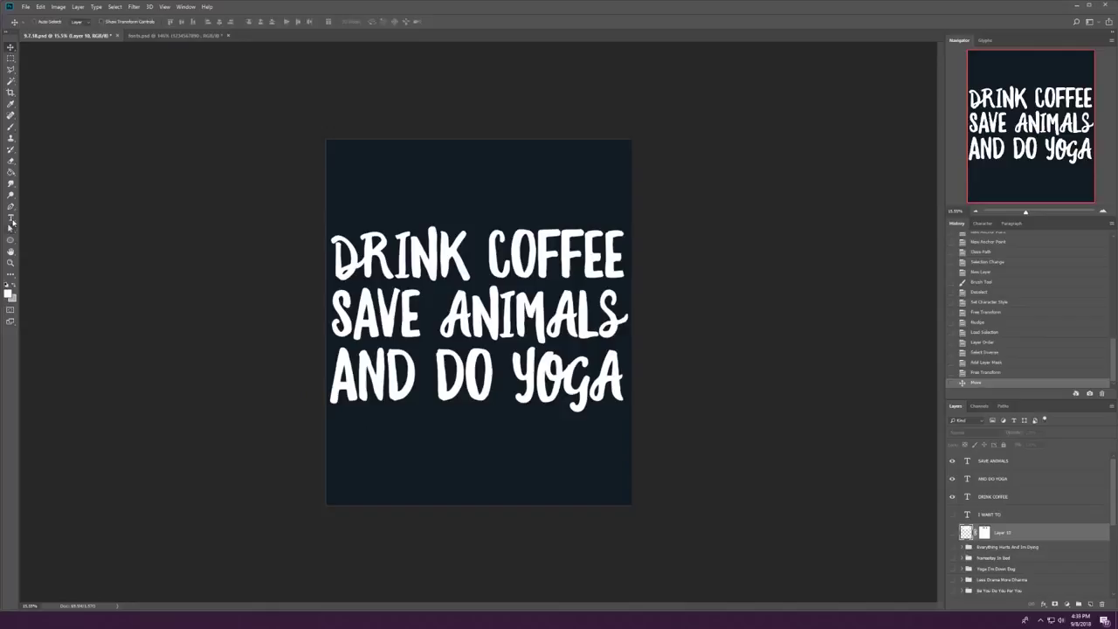
key(t)
drag(434, 376, 302, 349)
key(BackSpace)
Step: Set DO to Glorious Sunday Script and YOGA to Glorious Sunday Title
double_click(411, 376)
click(110, 21)
click(98, 58)
double_click(515, 376)
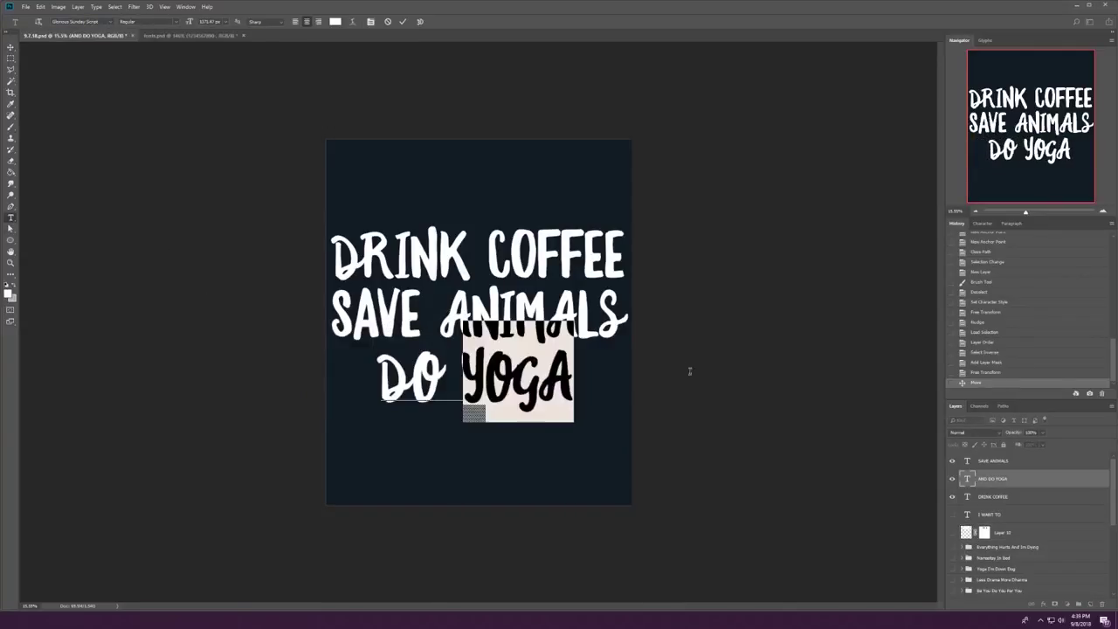
click(110, 21)
key(Escape)
click(93, 21)
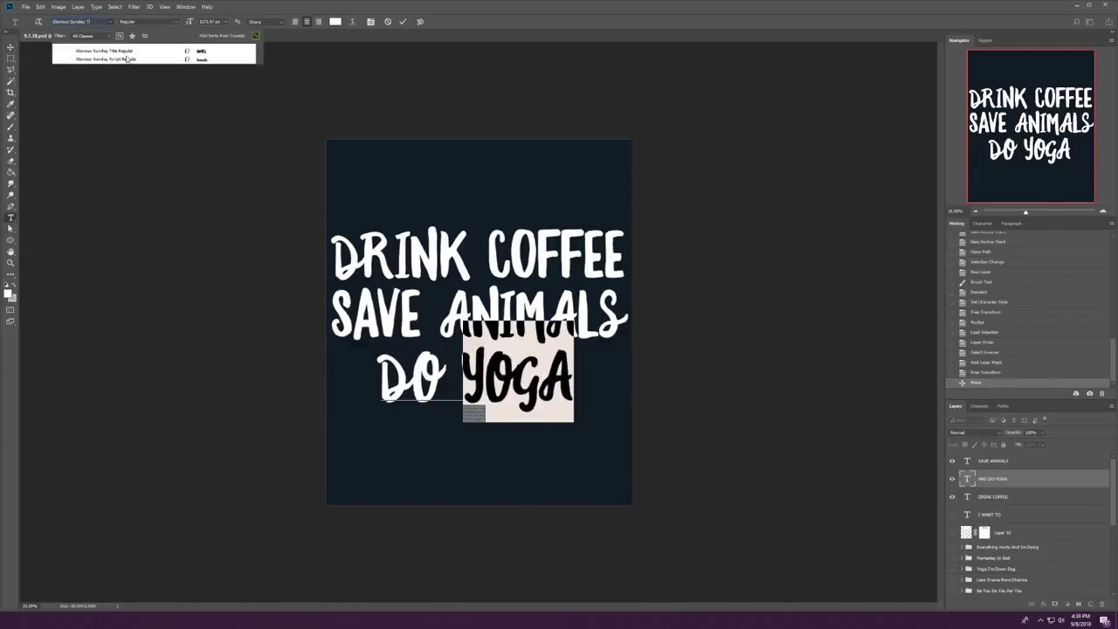
click(131, 55)
key(ctrl+Return)
Step: Tighten the letter spacing of DO YOGA and nudge it slightly right
click(411, 323)
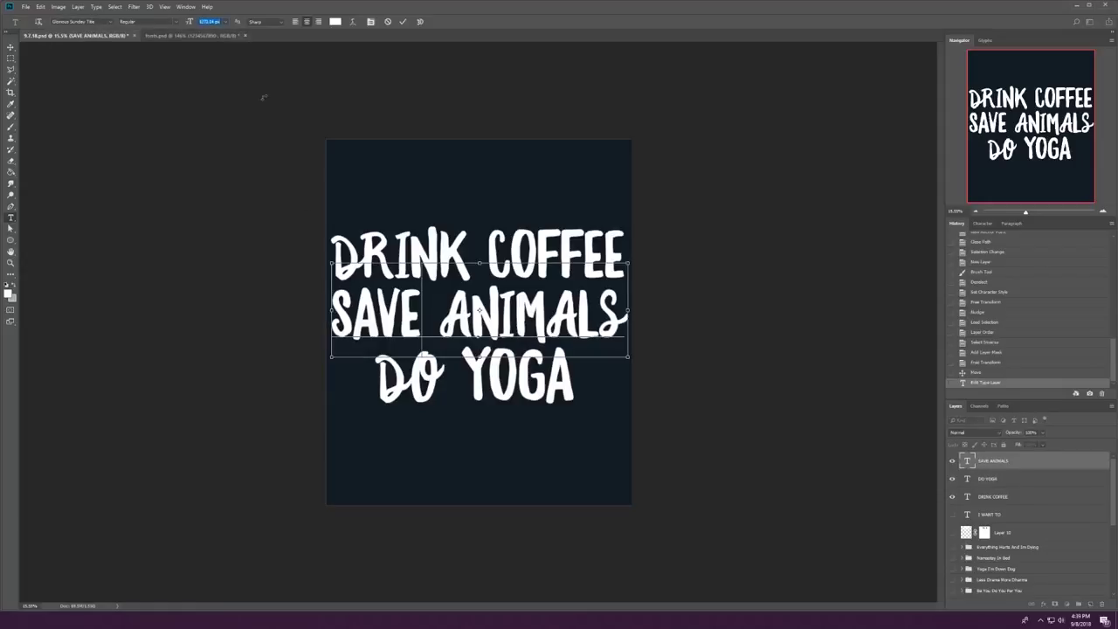
triple_click(476, 376)
key(alt+Left)
key(ctrl+Return)
key(ctrl+t)
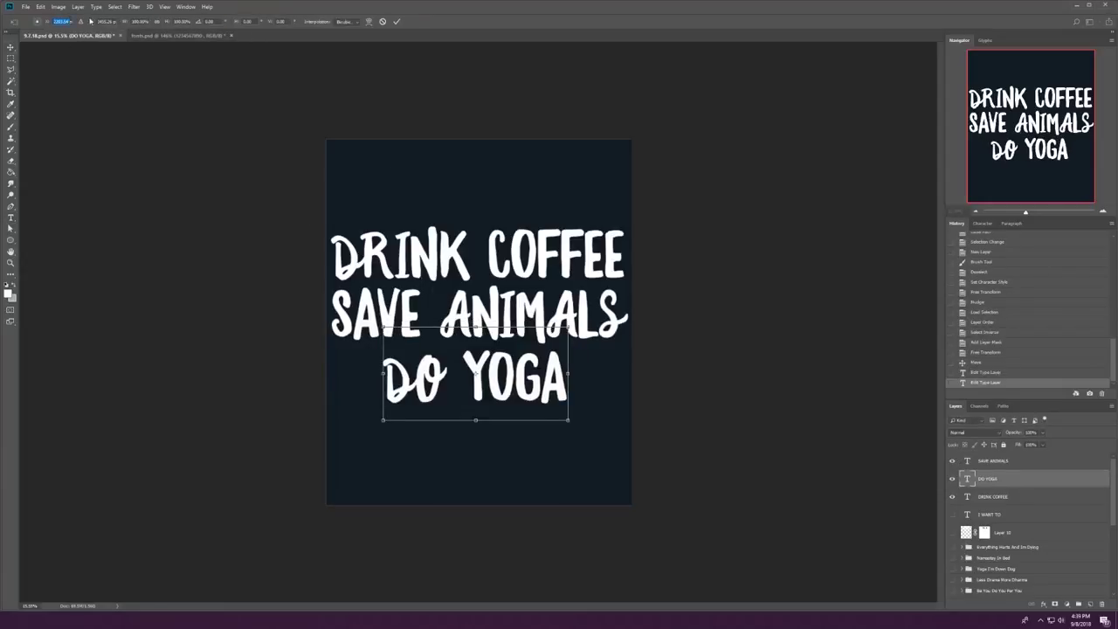
key(Return)
key(shift+Right)
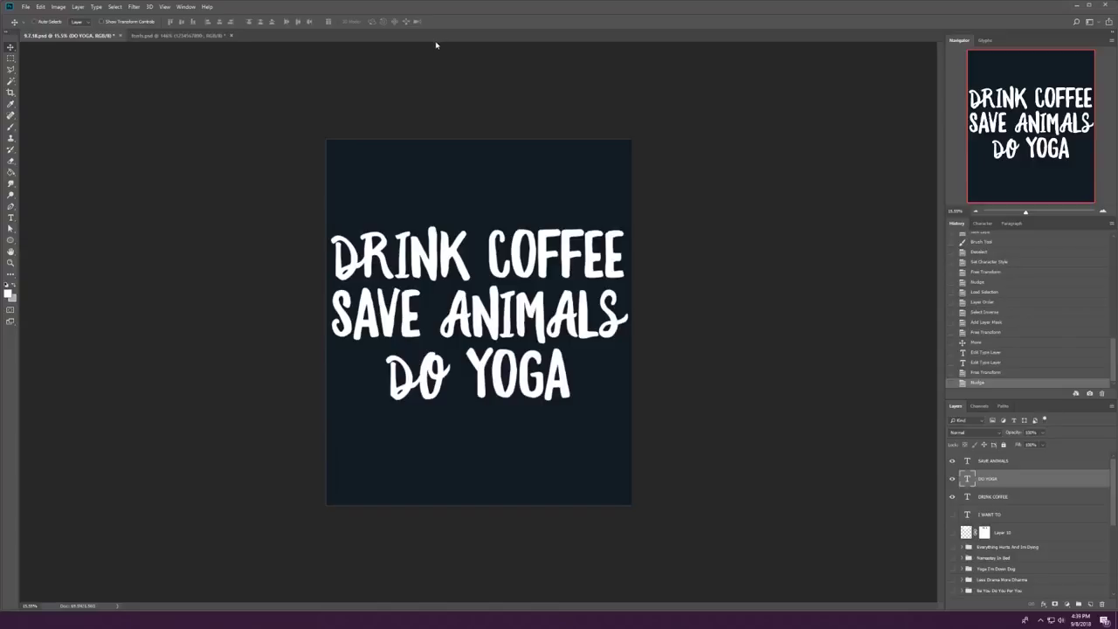
Step: Move all three text lines up and set their colour to white
click(524, 262)
key(shift+Right)
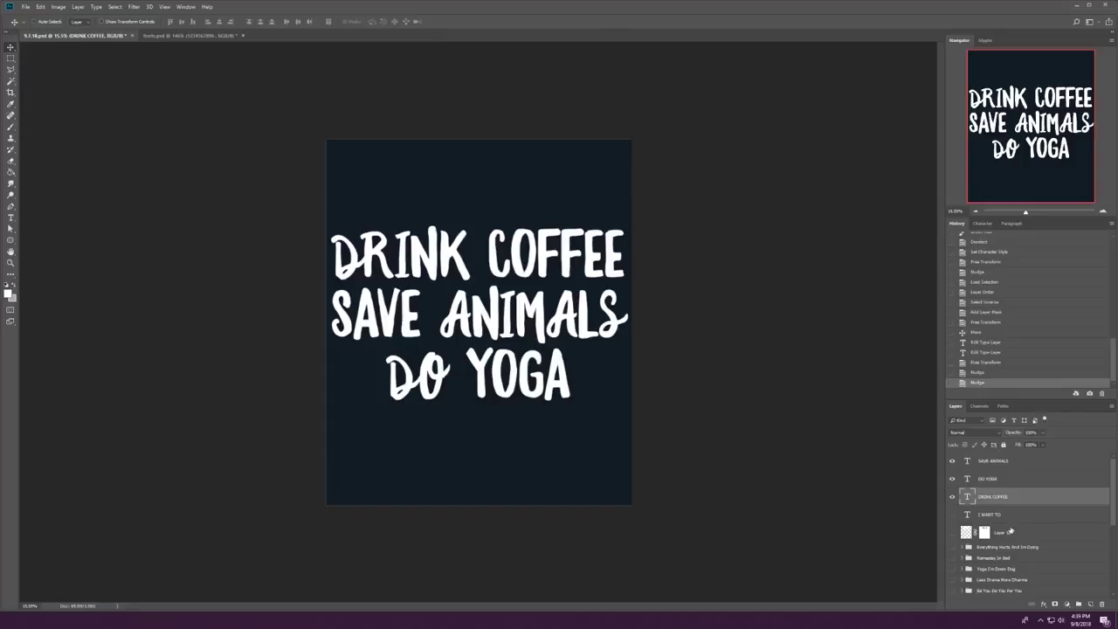
drag(554, 450, 543, 379)
key(Return)
click(334, 21)
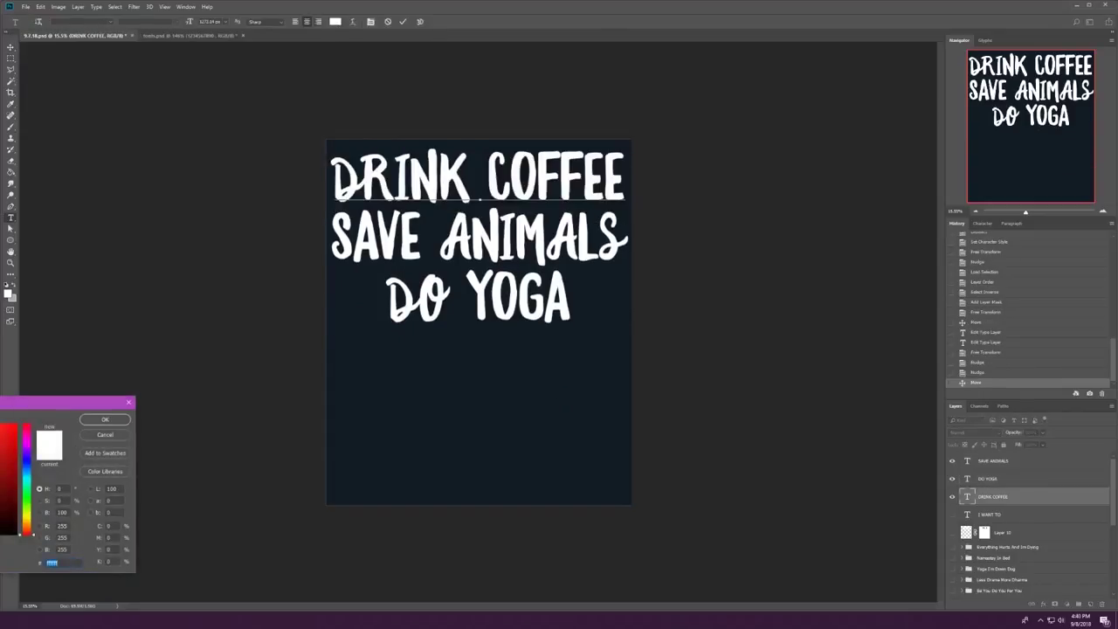
click(106, 419)
click(10, 47)
Step: Group the design layers as 'Eat Coffee Save Animals Do Yoga' and hide the group
click(1013, 508)
shift+click(1003, 532)
key(ctrl+g)
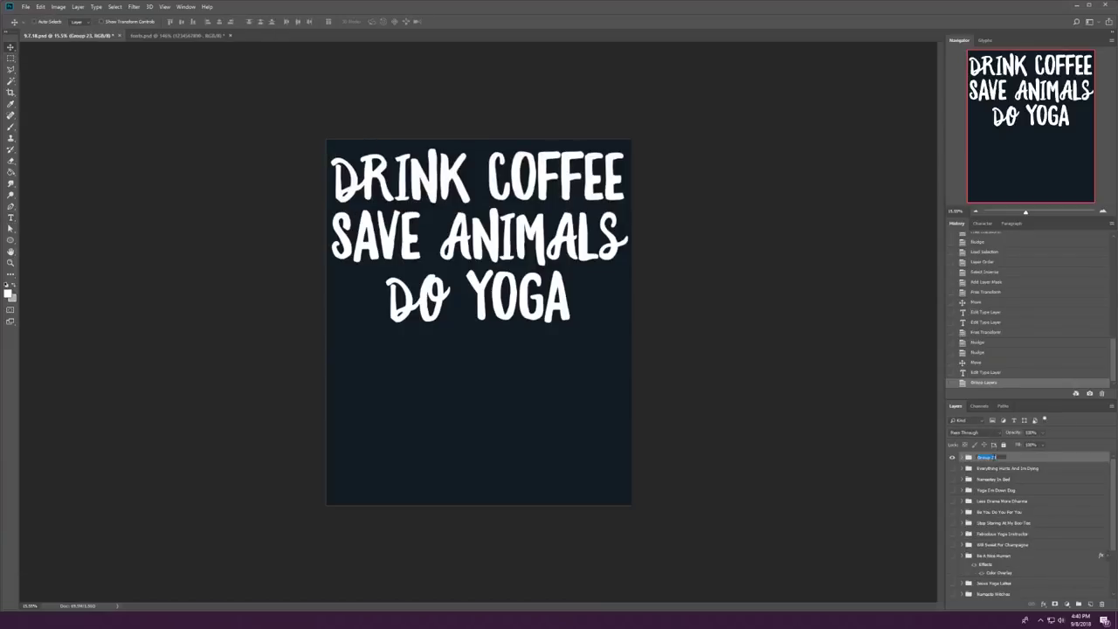
text(Eat Coffee Save Animals Do Yoga)
key(Return)
click(952, 458)
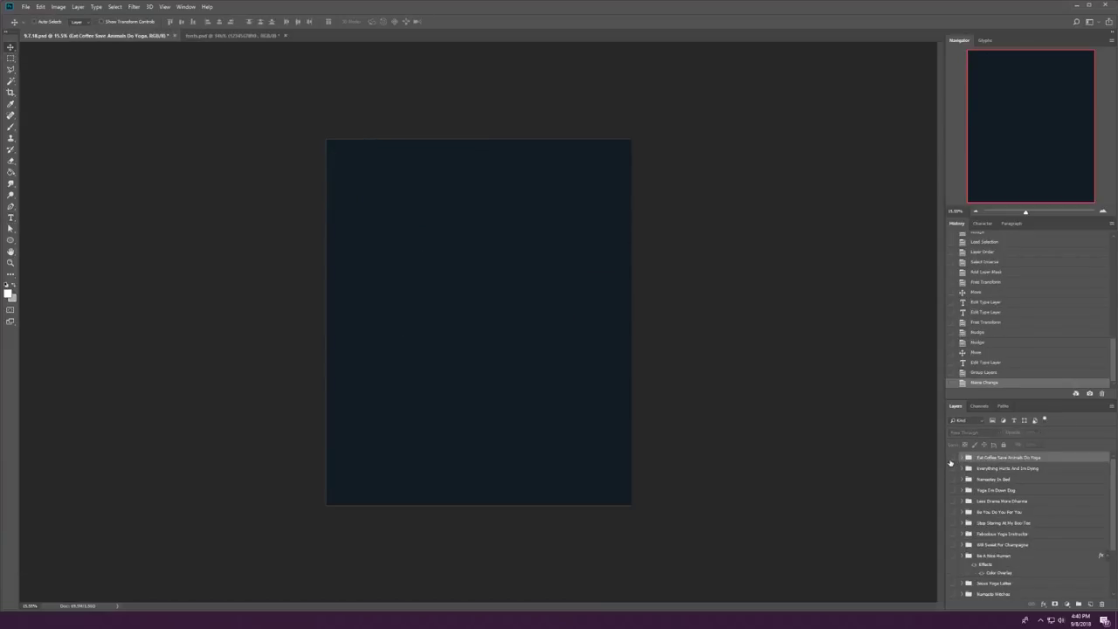
Step: Check the fonts.psd sample sheet, then return to 9.7.18.psd
key(ctrl+Tab)
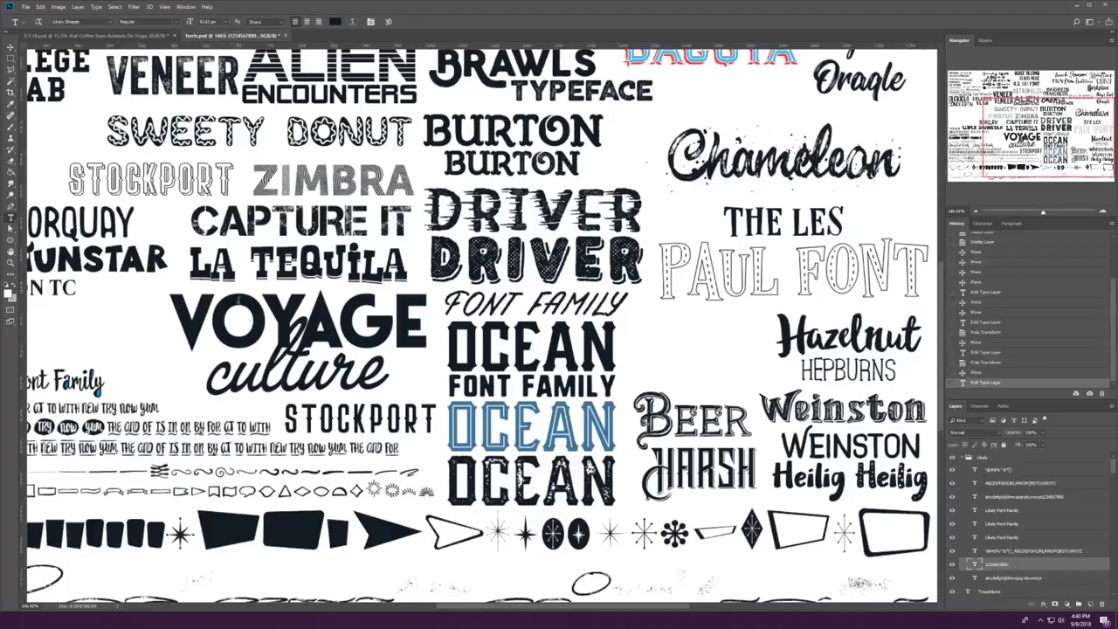
scroll(627, 423, up, 2)
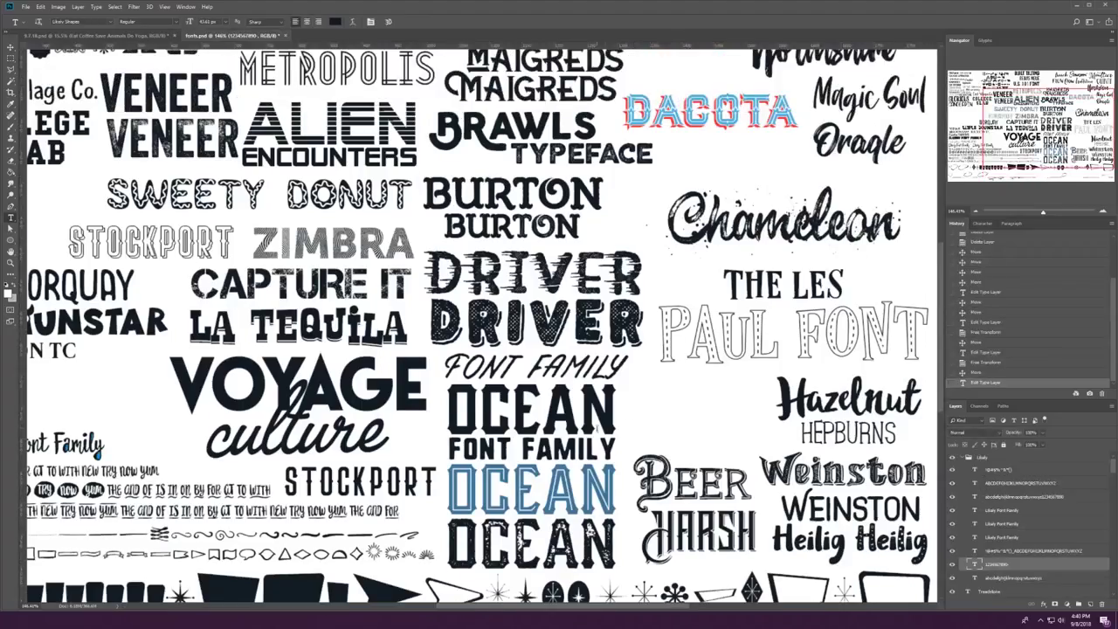
click(166, 35)
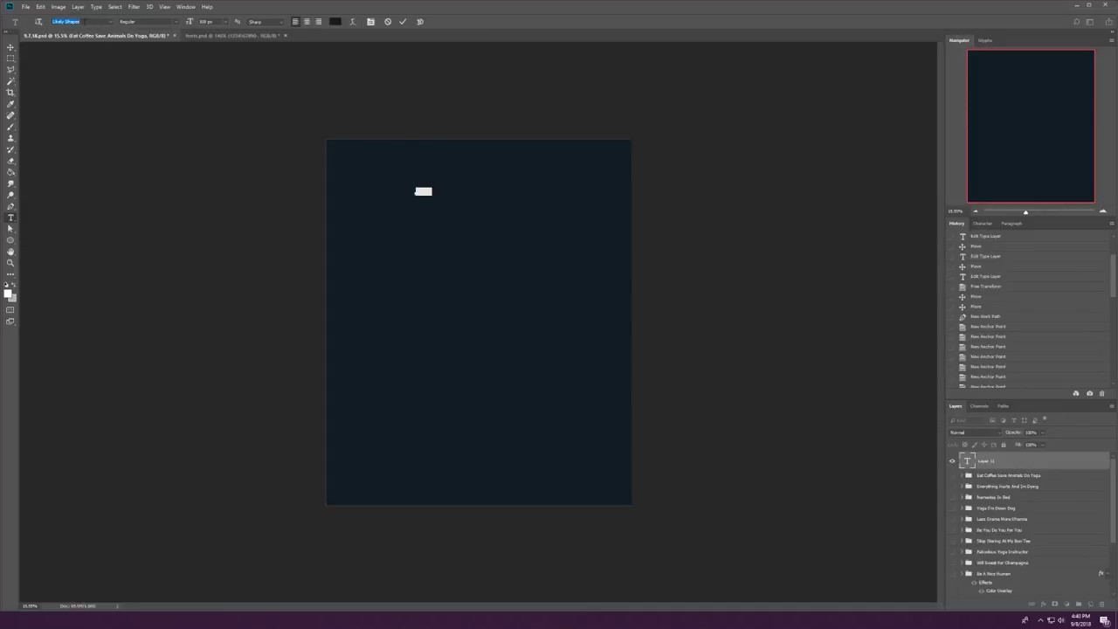
Step: Type new white text on the canvas in the Likely Shapes font
key(Return)
click(334, 21)
key(Return)
text(Dat)
key(ctrl+Return)
key(ctrl+plus)
key(ctrl+plus)
key(ctrl+t)
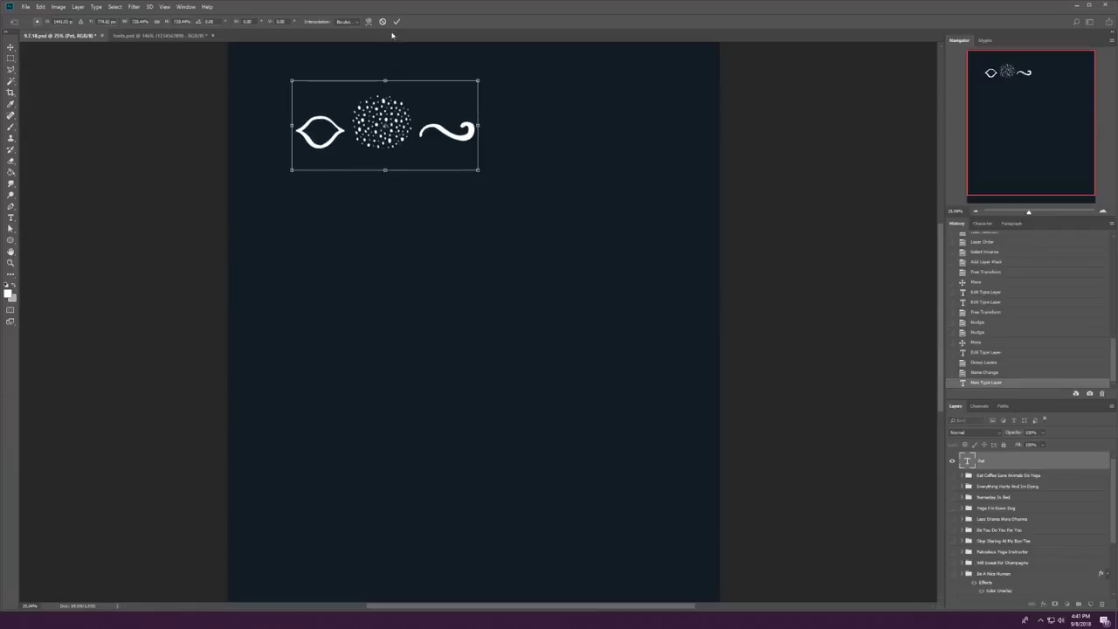
click(397, 21)
Step: Switch the PET text to the thin serif font
key(t)
click(349, 131)
key(ctrl+a)
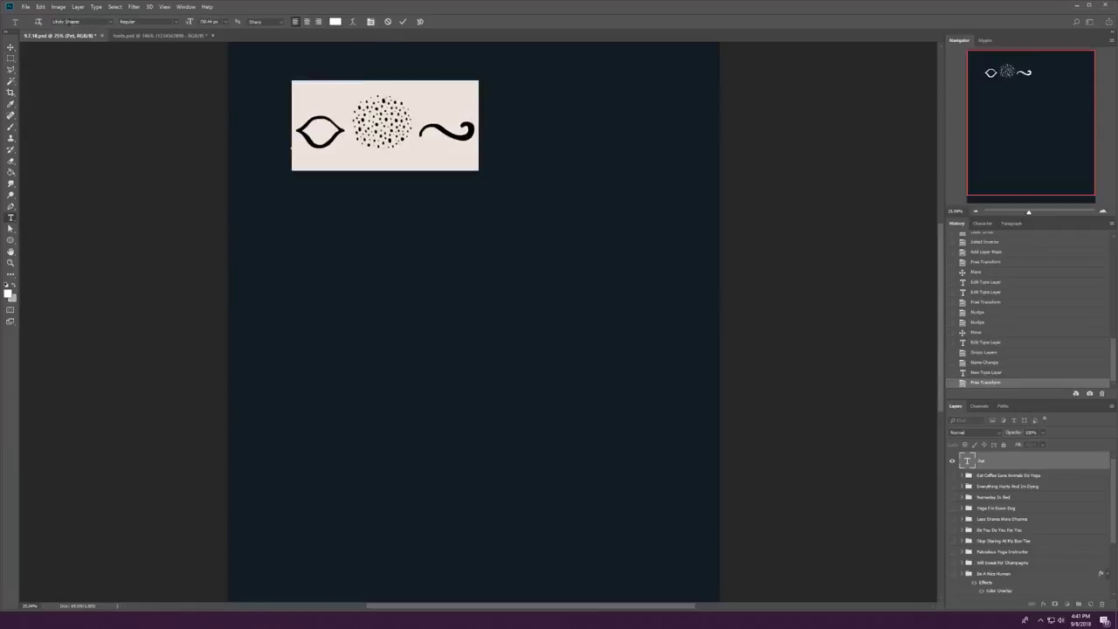
click(79, 21)
click(105, 49)
key(ctrl+Return)
Step: Enlarge PET and centre it at the top of the canvas
key(ctrl+t)
drag(368, 151, 427, 213)
key(Return)
scroll(437, 225, up, 2)
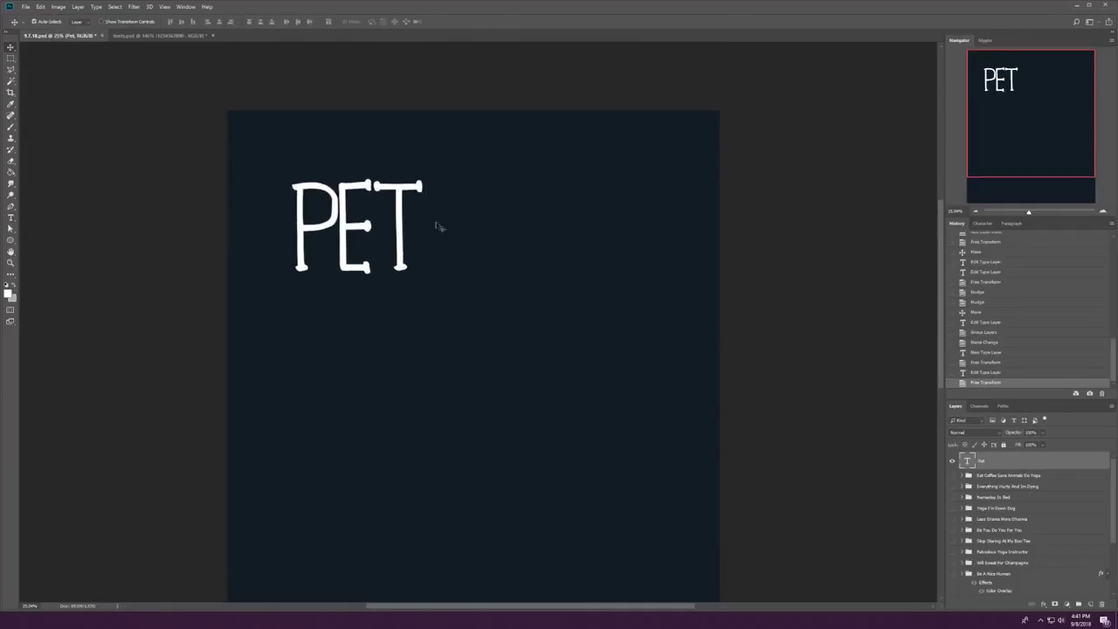
key(ctrl+t)
drag(425, 150, 451, 119)
key(Return)
click(982, 223)
drag(329, 160, 428, 133)
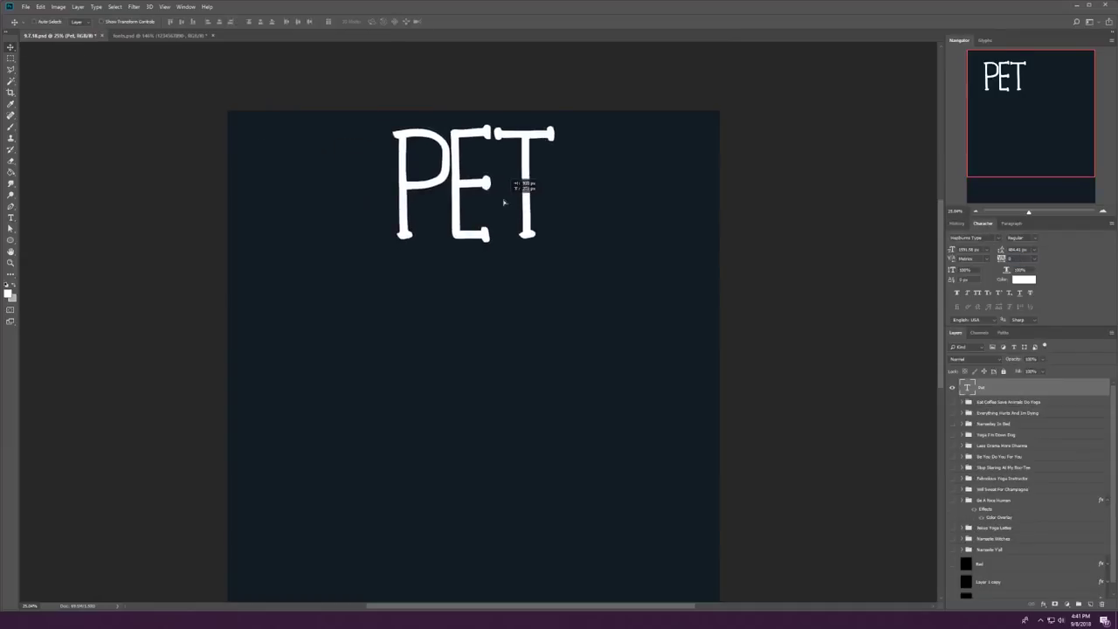
key(ctrl+t)
key(Return)
Step: Duplicate PET below, set the copy to the script font, retype it 'Dogs' and enlarge it
key(ctrl+j)
drag(474, 175, 473, 303)
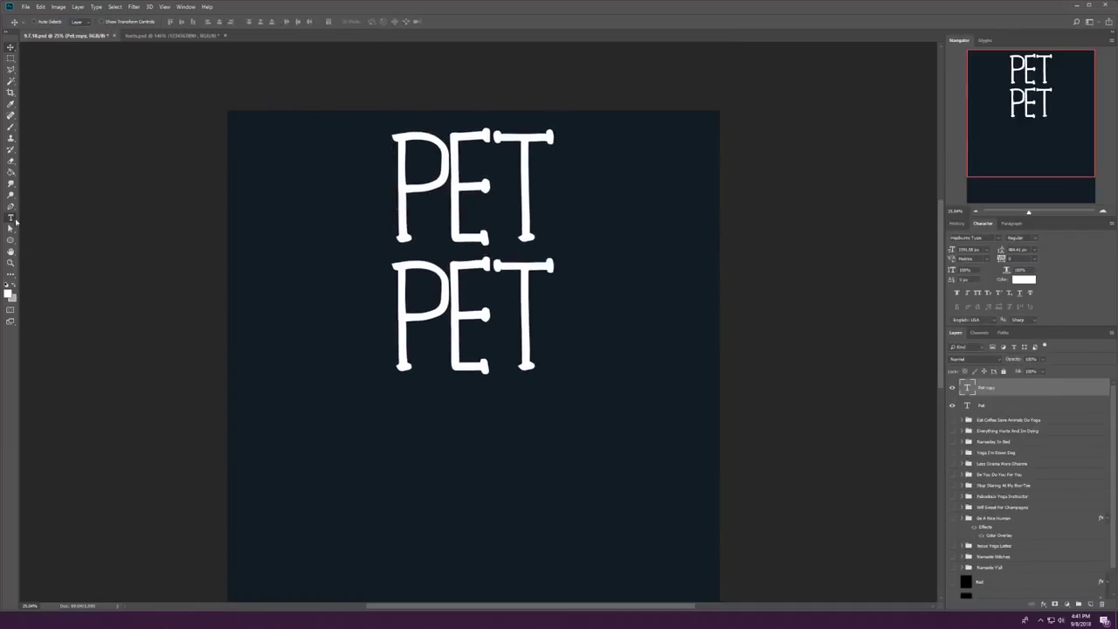
double_click(967, 387)
click(84, 21)
key(Return)
text(D)
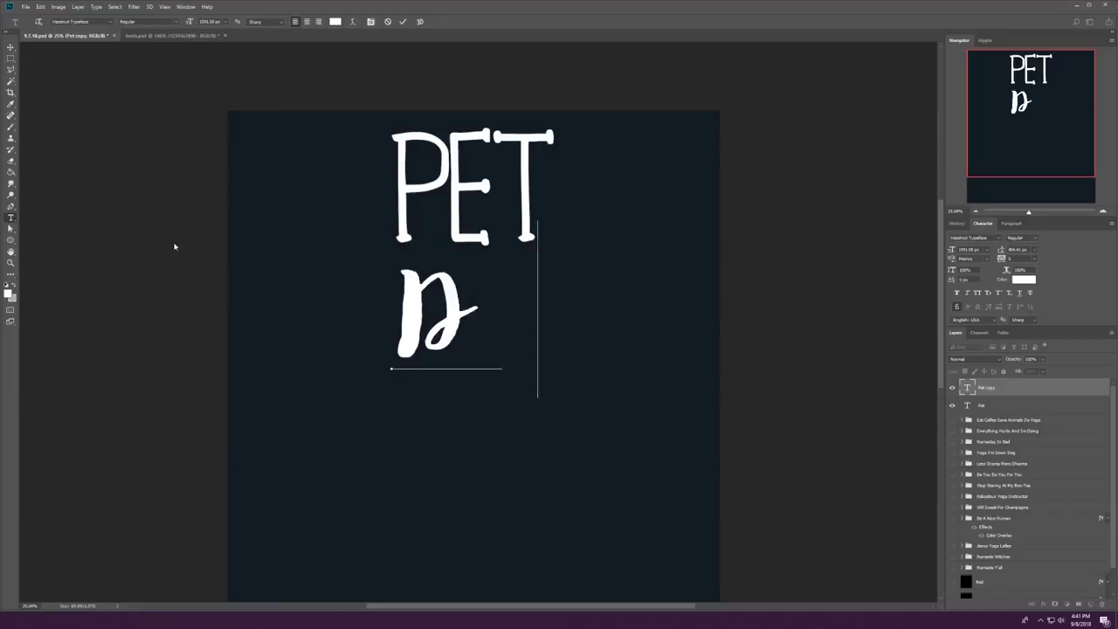
text(ogs)
key(ctrl+Return)
key(ctrl+t)
drag(555, 225, 595, 184)
key(Return)
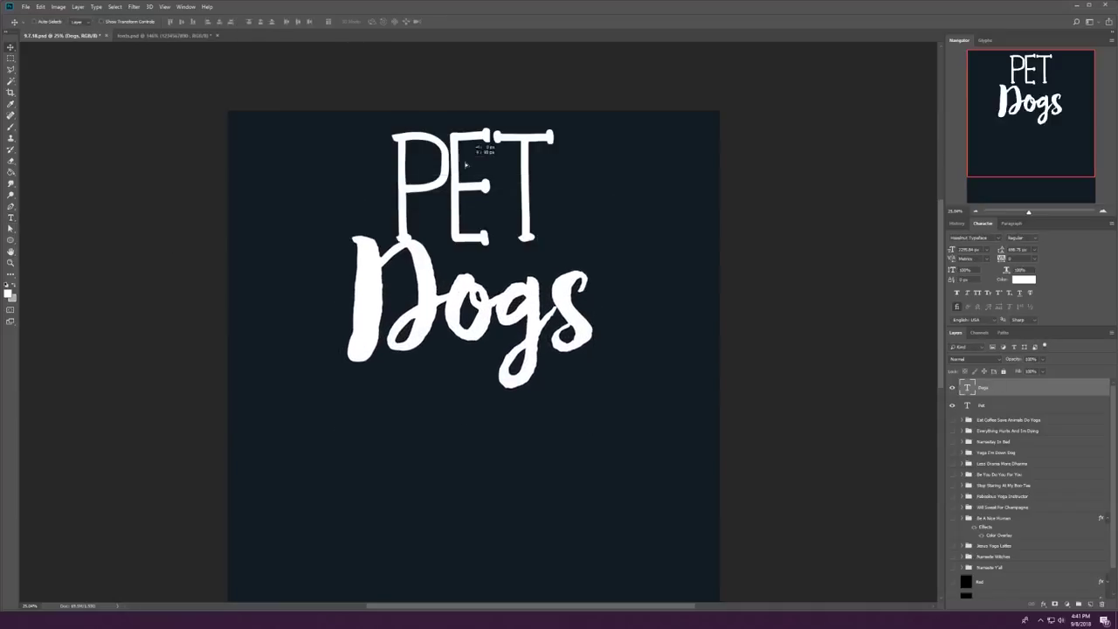
Step: Duplicate the PET and Dogs pair below the originals
key(v)
scroll(482, 327, down, 3)
drag(489, 247, 489, 441)
key(ctrl+z)
key(alt+shift+bracketleft)
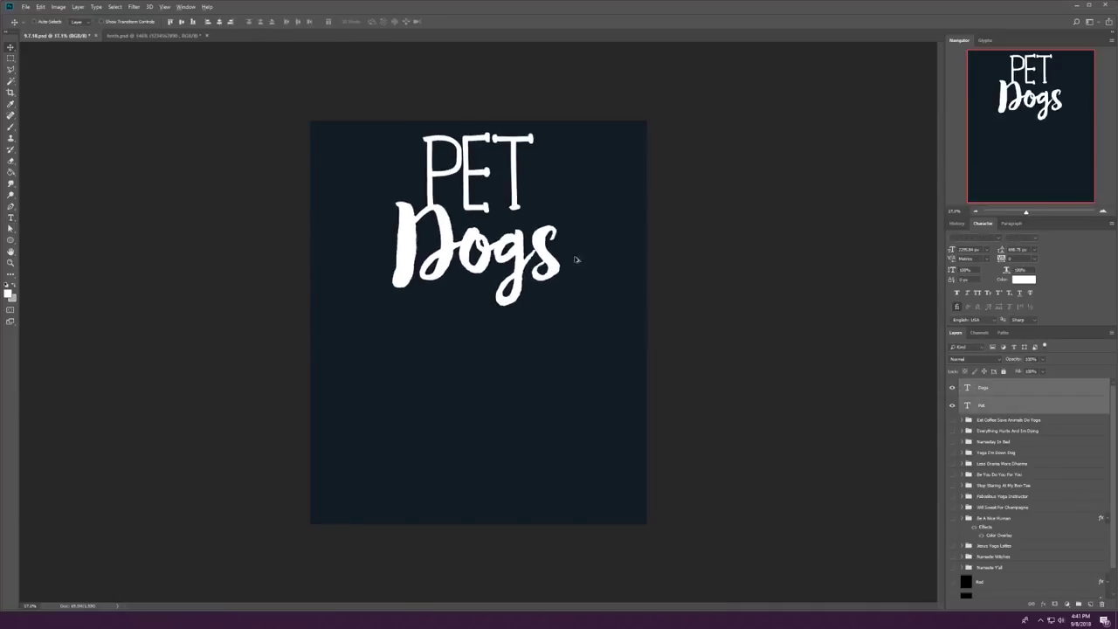
drag(587, 261, 594, 427)
Step: Retype the lower copies as 'DO' and 'Yoga'
key(t)
double_click(494, 345)
text(DO)
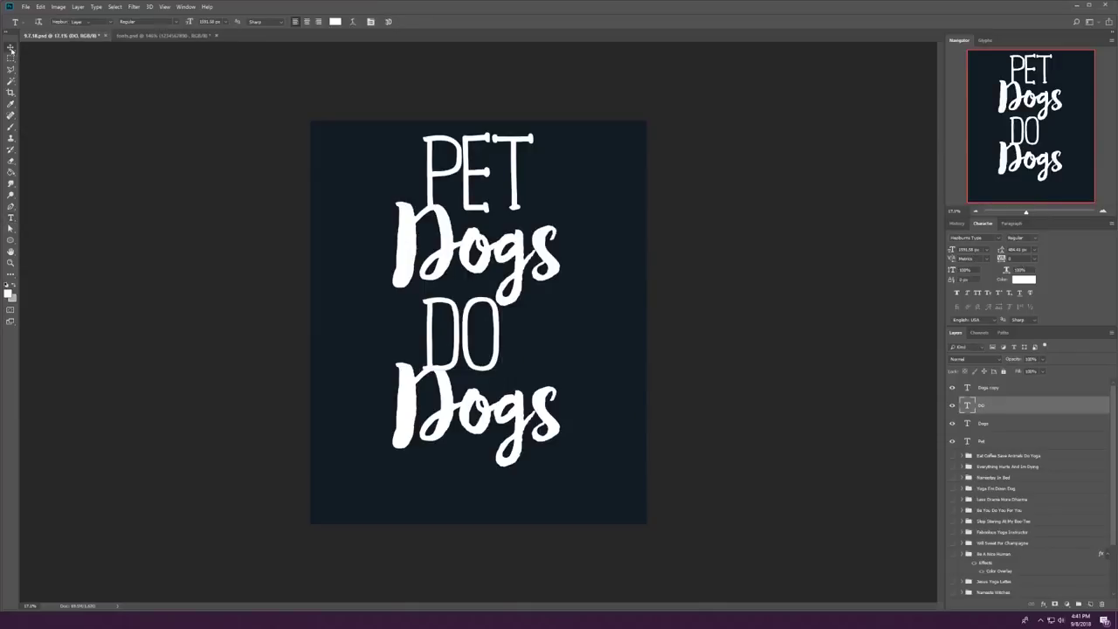
click(11, 48)
drag(376, 254, 375, 260)
ctrl+click(511, 263)
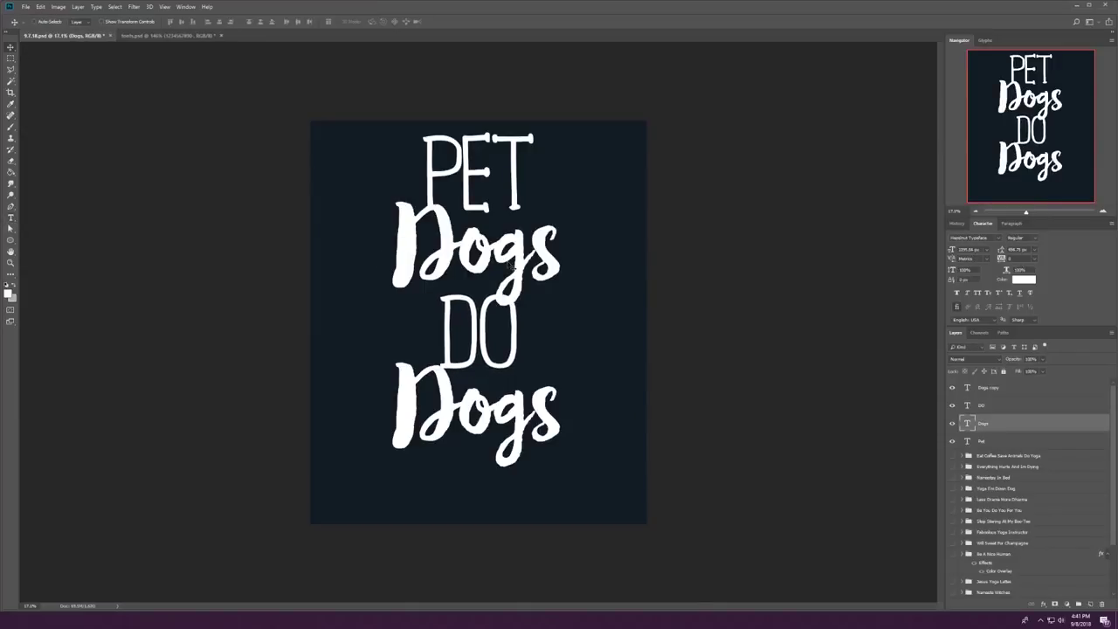
double_click(372, 371)
text(Yoga)
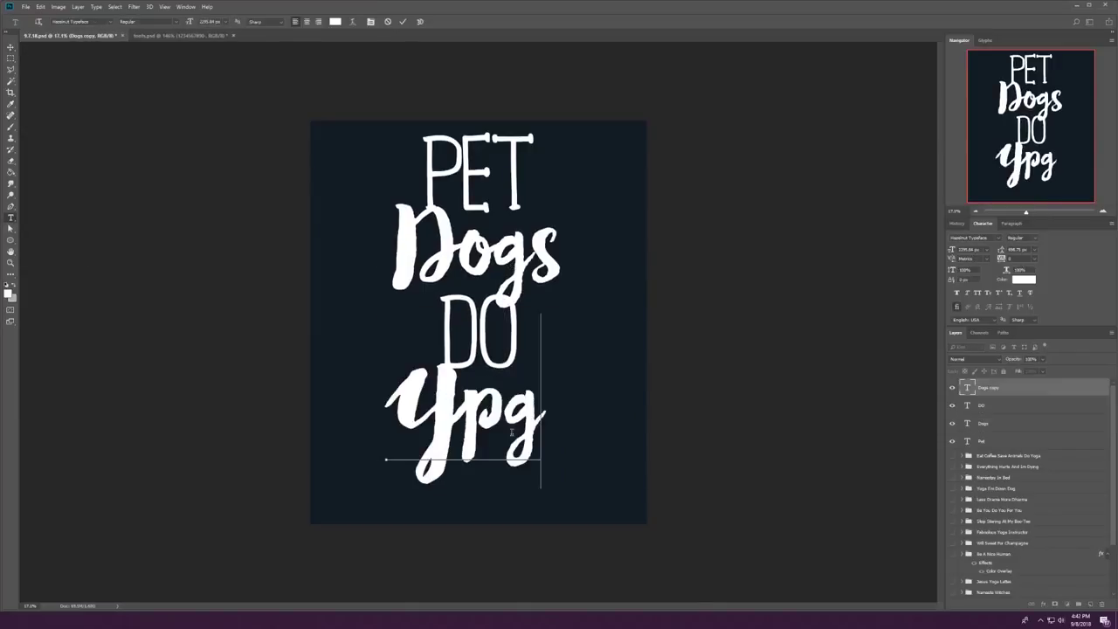
key(ctrl+Return)
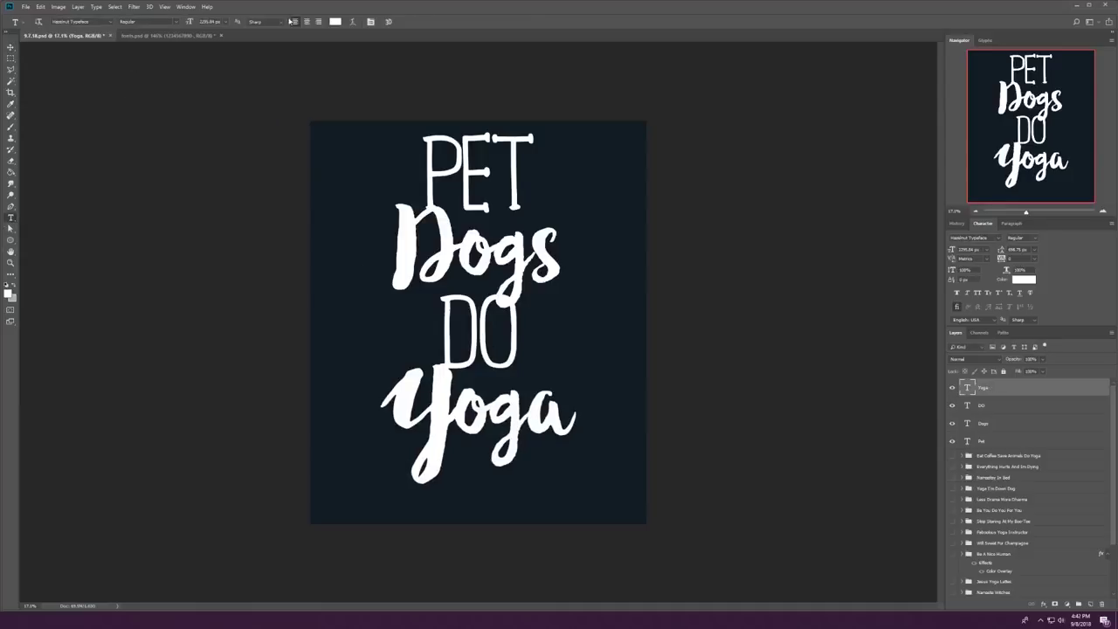
key(ctrl+t)
click(397, 21)
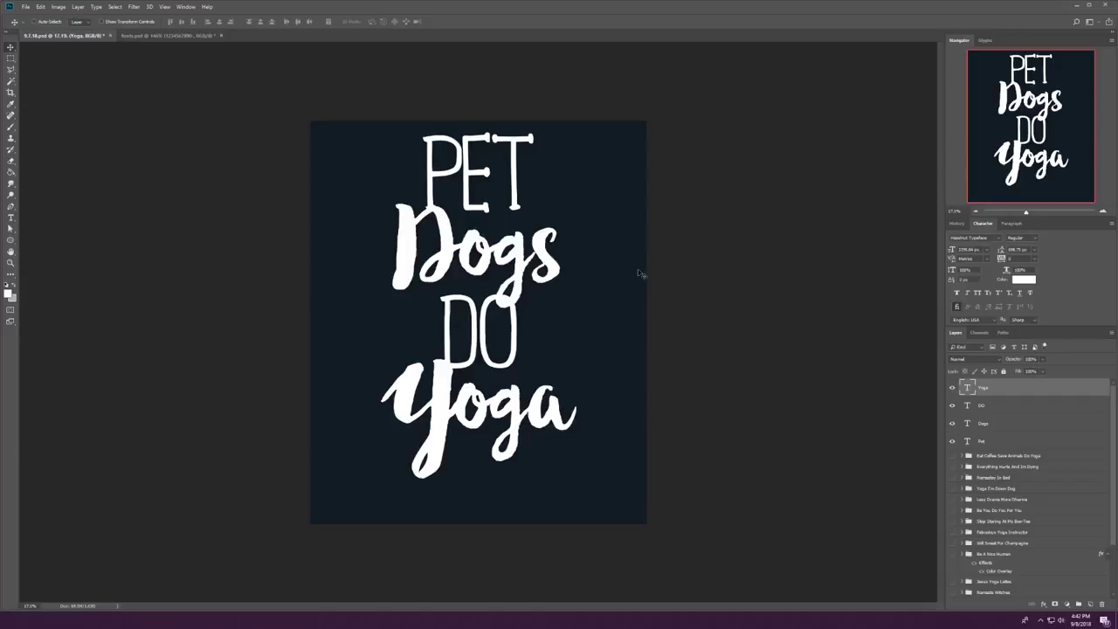
Step: Shrink PET slightly and shift PET and DO right, then revert those changes in History
click(504, 157)
key(ctrl+t)
drag(537, 105, 526, 115)
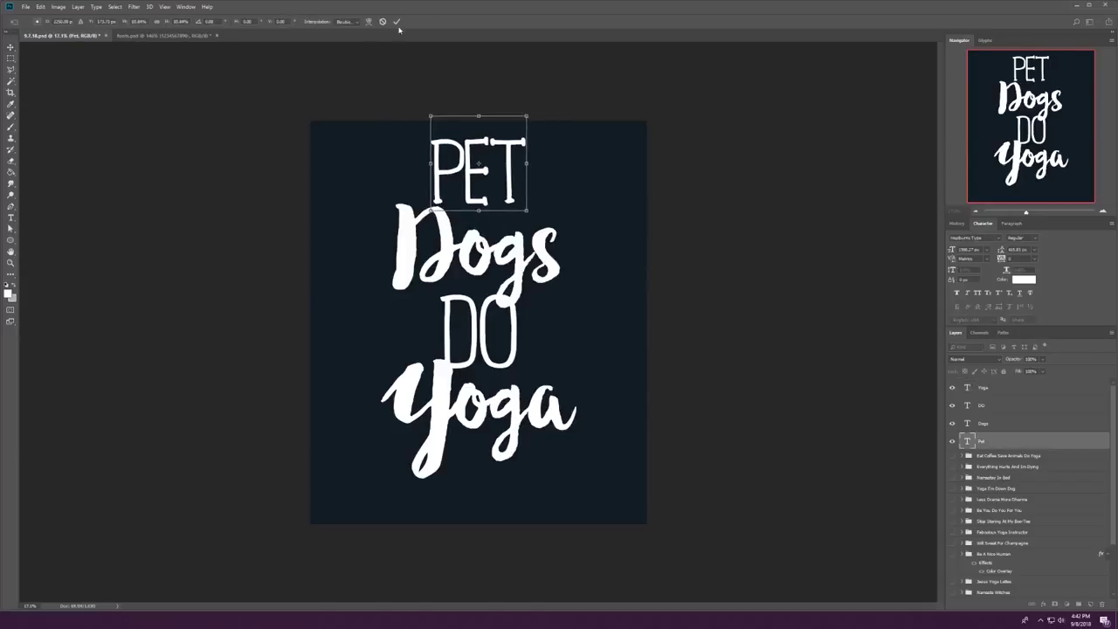
click(398, 23)
drag(476, 166, 504, 173)
drag(494, 332, 537, 330)
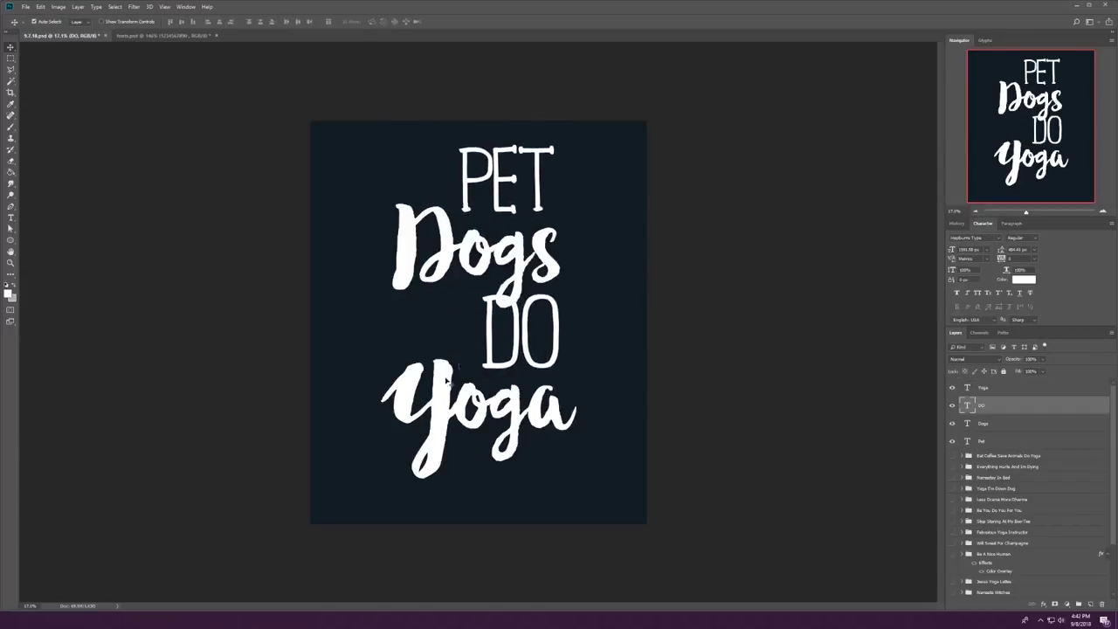
click(956, 222)
click(983, 362)
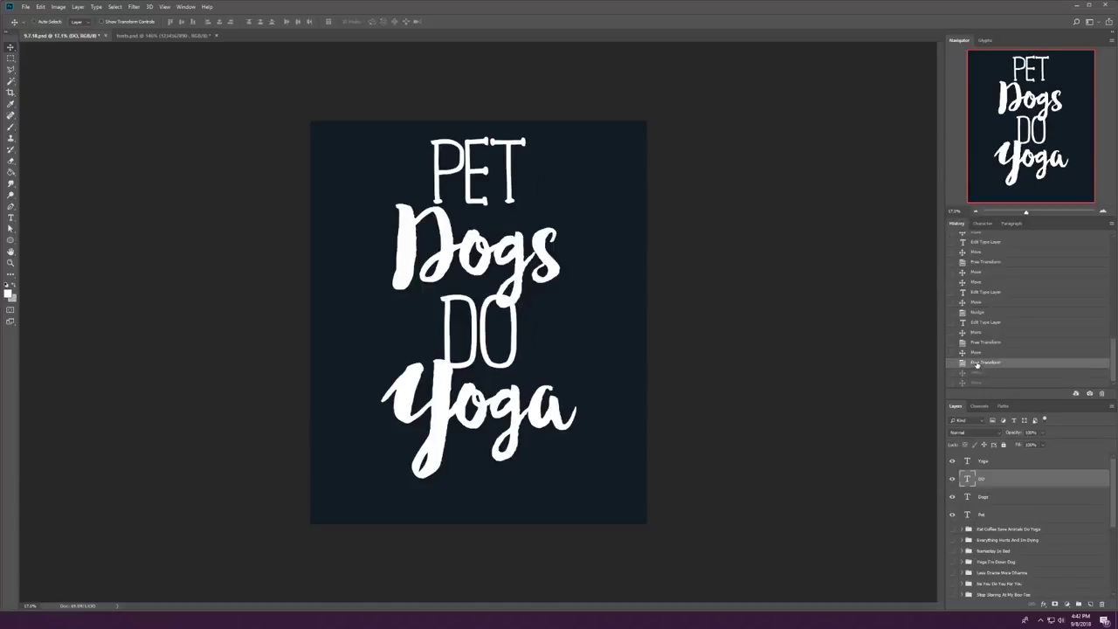
Step: Reposition PET above Dogs and resize it to fit the layout
drag(518, 207, 519, 194)
key(ctrl+t)
drag(527, 124, 531, 113)
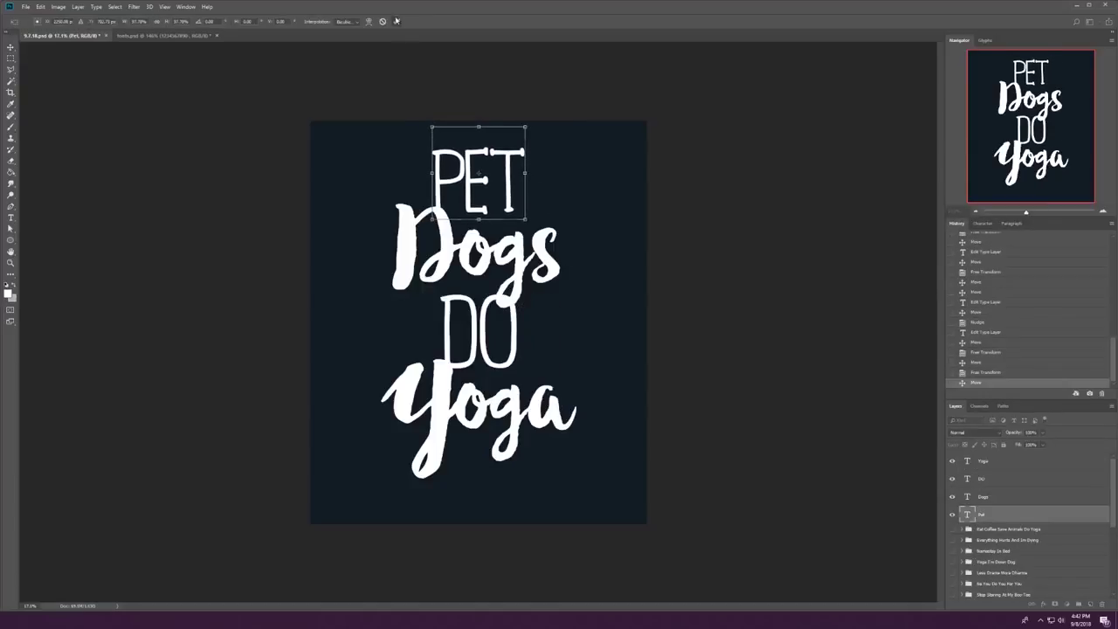
key(Return)
Step: Make DO smaller and move Yoga up closer to DO
key(t)
click(465, 184)
double_click(967, 478)
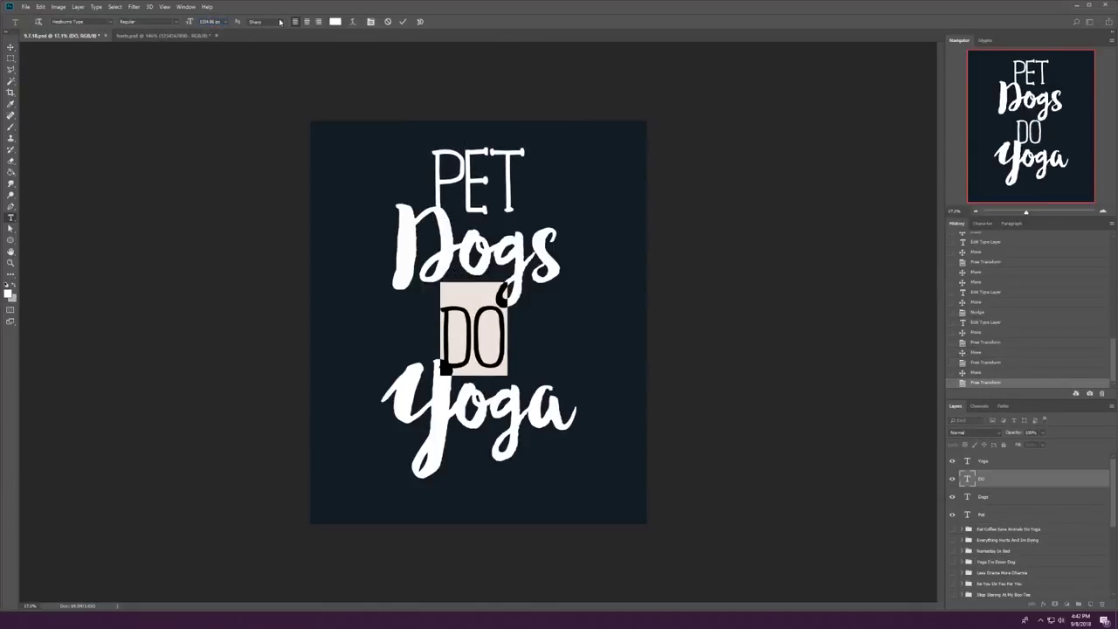
key(ctrl+Return)
key(v)
ctrl+click(489, 402)
drag(478, 402, 527, 379)
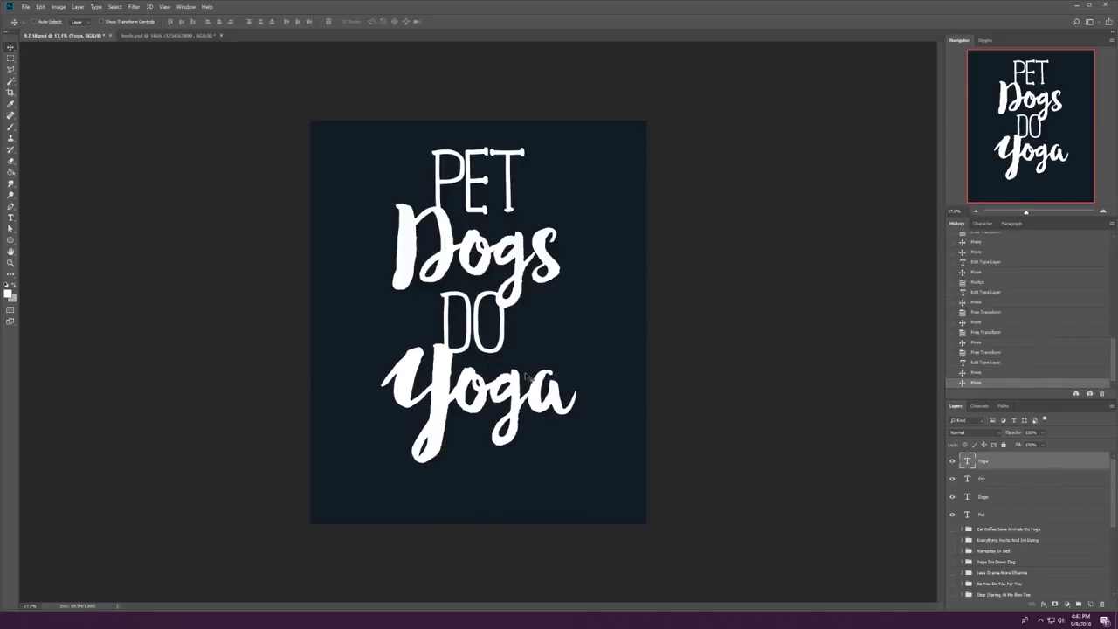
Step: Scale all four text layers up together to fill the canvas and position the block
key(ctrl+alt+a)
key(ctrl+t)
drag(579, 449, 602, 472)
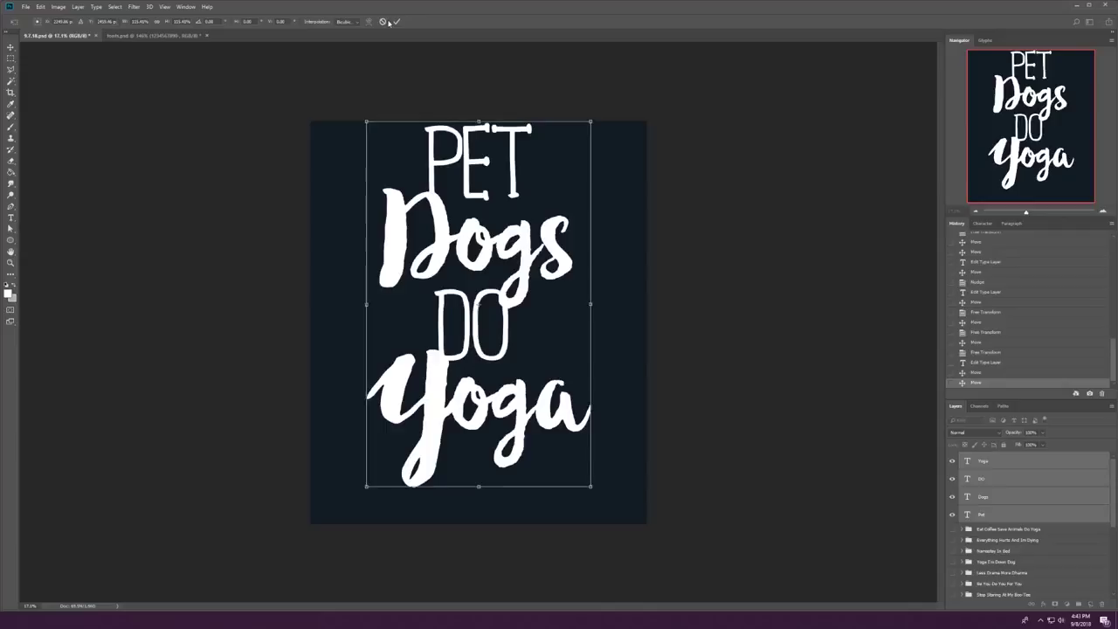
key(Return)
drag(521, 279, 521, 297)
key(ctrl+t)
drag(611, 122, 622, 112)
key(Return)
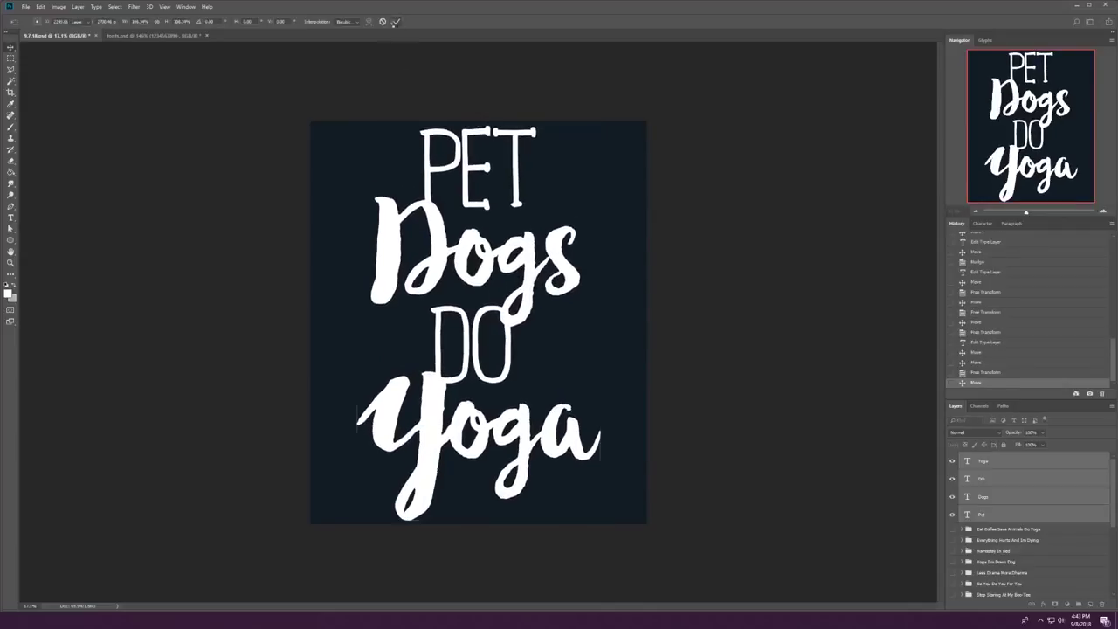
key(Up)
Step: Group the four text layers as 'Pet Dogs Do Yoga' and save the document
key(ctrl+g)
text(Pet Dogs)
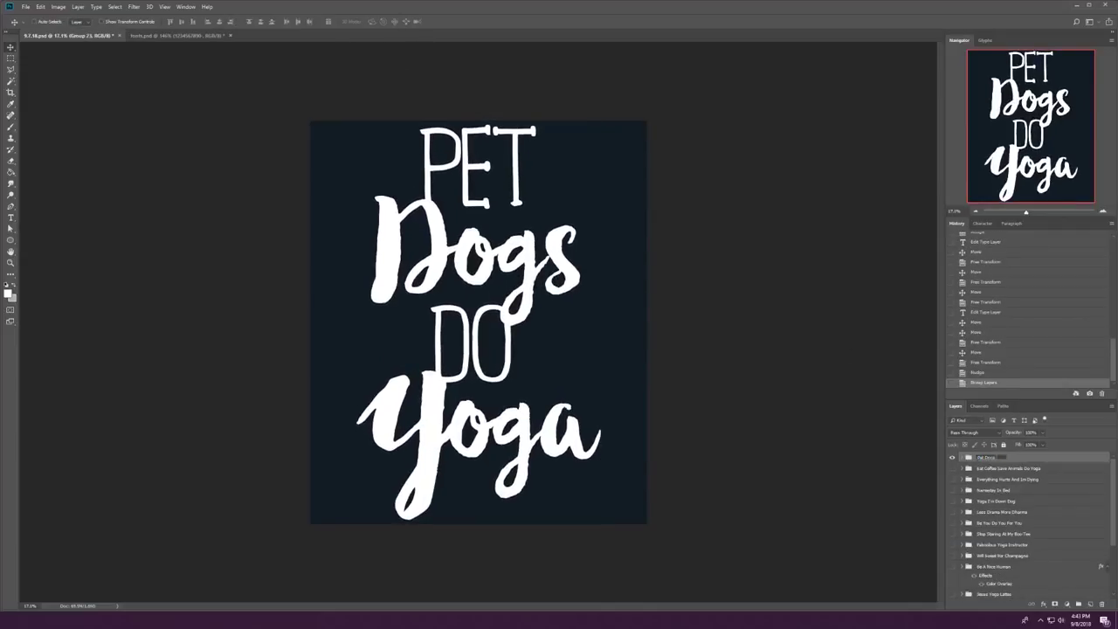
text( Do Yoga)
key(Return)
key(ctrl+s)
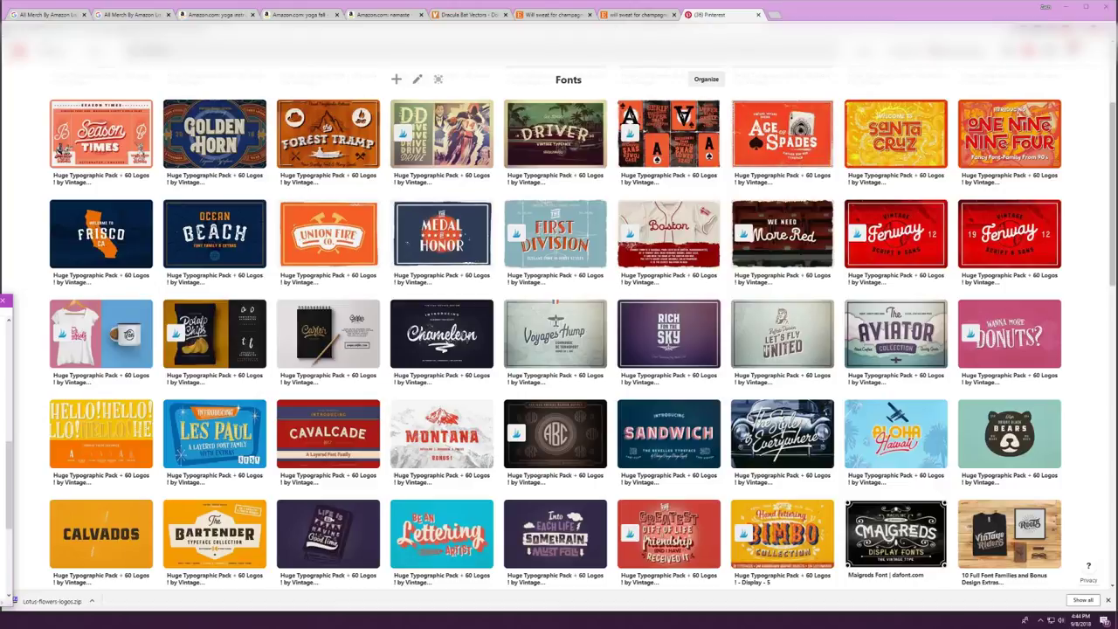
Step: Leave the Pinterest Fonts board and return to Photoshop's font sample sheet
mouse_move(175, 170)
key(alt+Tab)
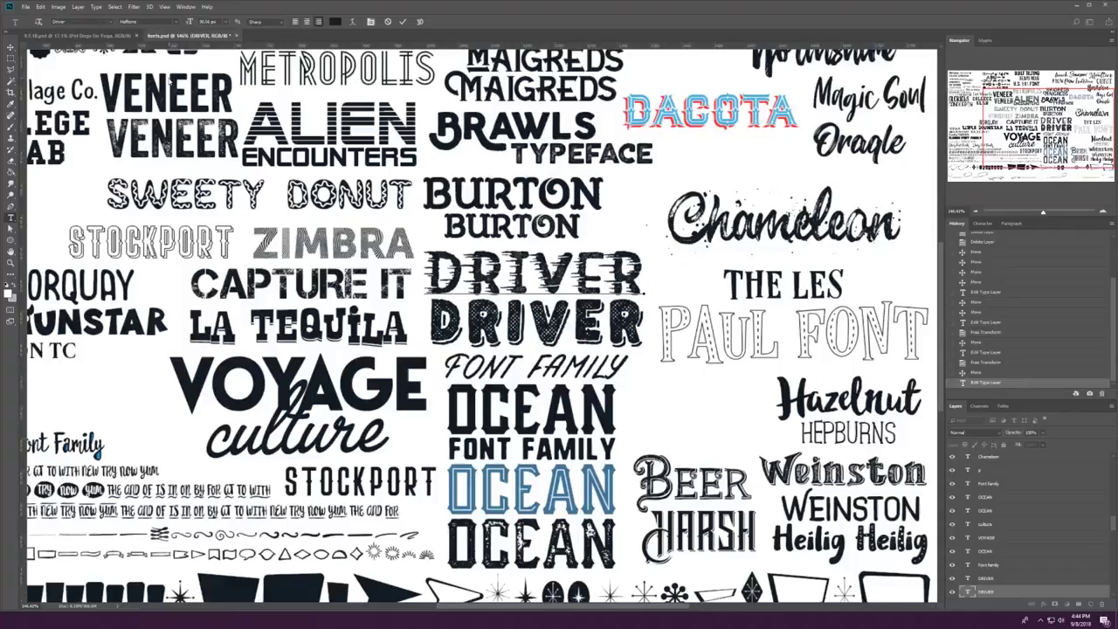
Step: In 9.7.18.psd, add VODKA, enlarge it and move it to the canvas top
key(ctrl+Tab)
click(377, 191)
click(149, 21)
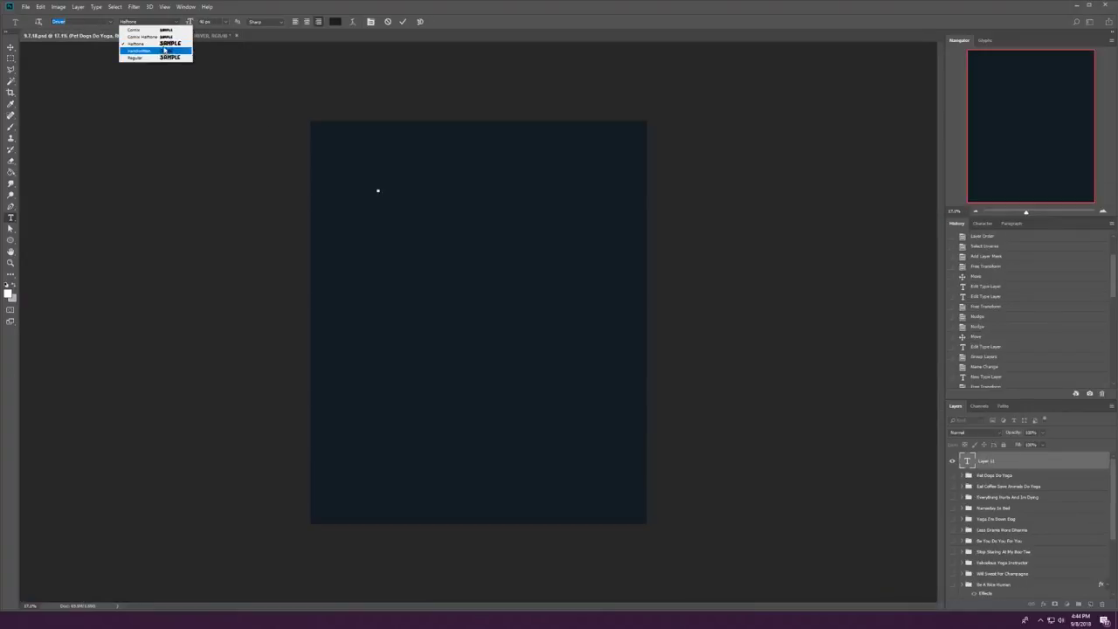
key(Escape)
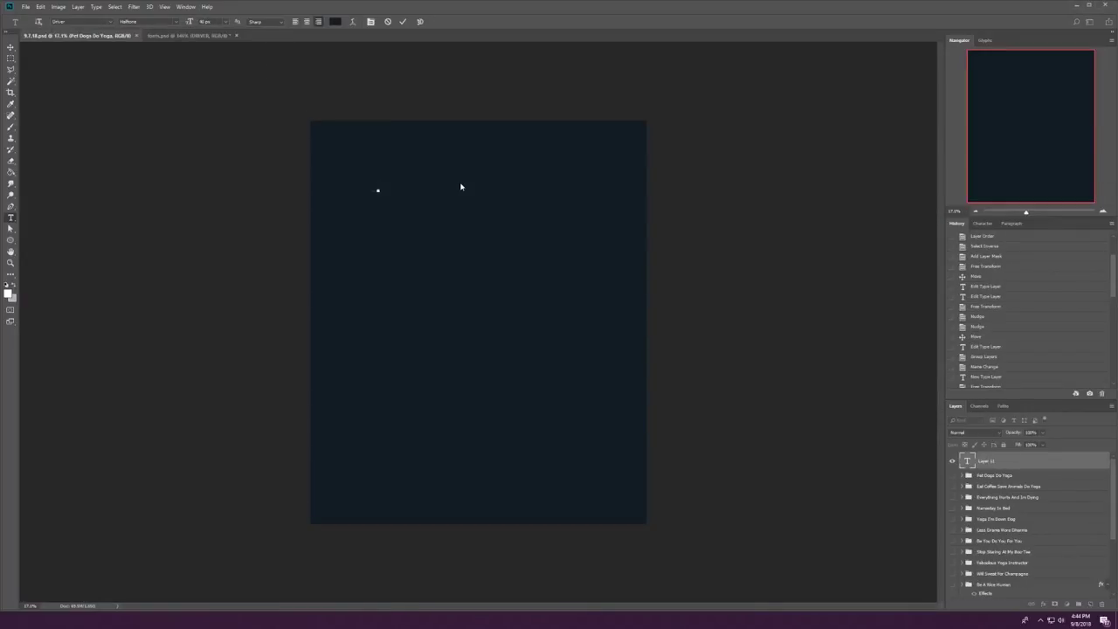
text(VODKA)
key(ctrl+Return)
key(ctrl+t)
drag(381, 194, 616, 310)
key(Return)
drag(499, 278, 482, 338)
Step: Duplicate VODKA as YOGA in a different font style, scaled to VODKA's width below it
key(t)
click(153, 21)
click(162, 29)
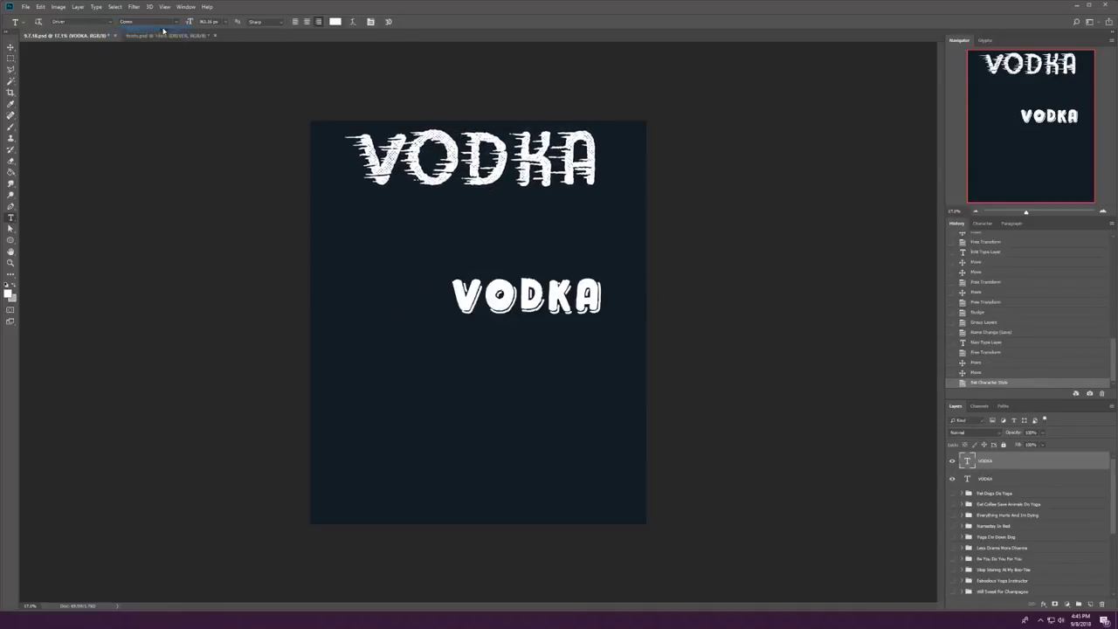
click(177, 23)
double_click(527, 297)
key(ctrl+c)
text(YOGA)
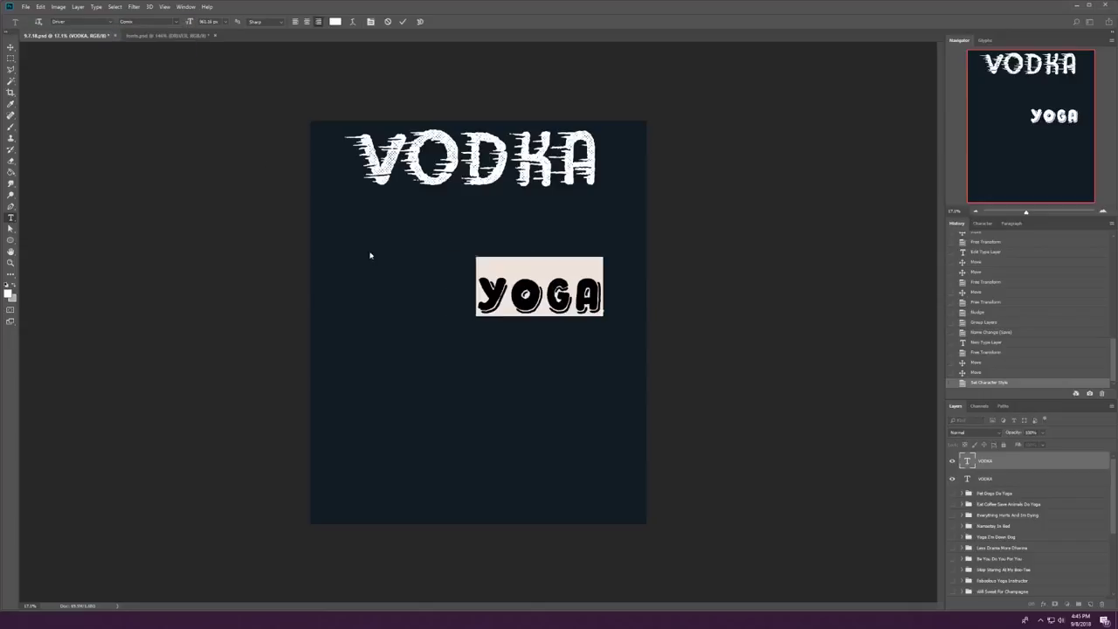
key(ctrl+Return)
drag(539, 295, 387, 163)
key(ctrl+t)
drag(469, 186, 591, 267)
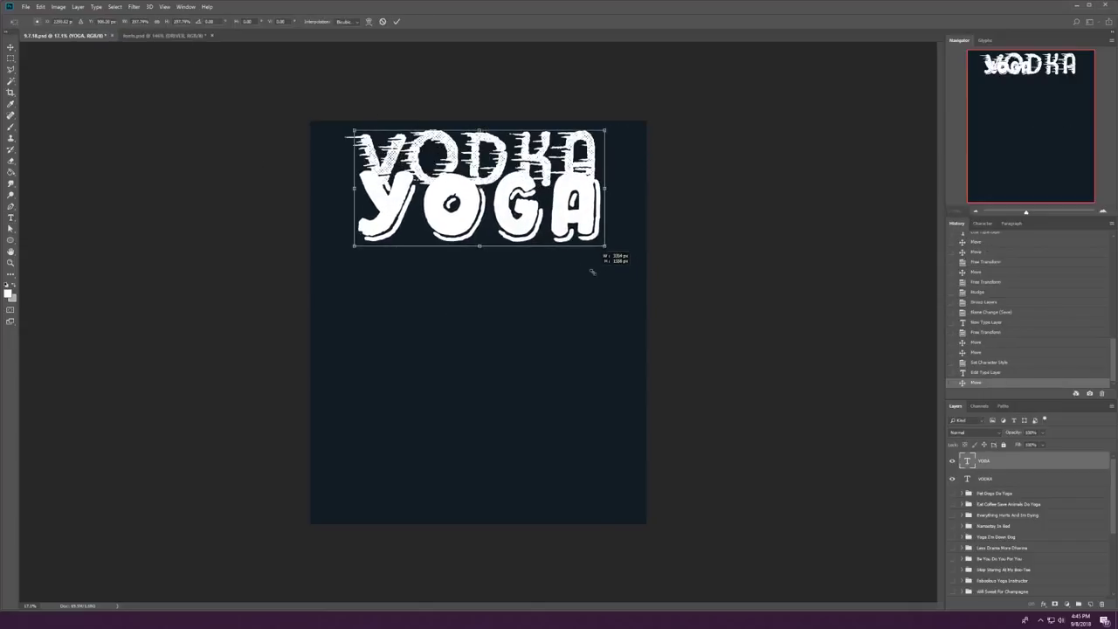
click(394, 23)
drag(479, 210, 478, 305)
Step: Add IS A LOT LIKE in the Handwritten style between VODKA and YOGA
drag(478, 157, 479, 223)
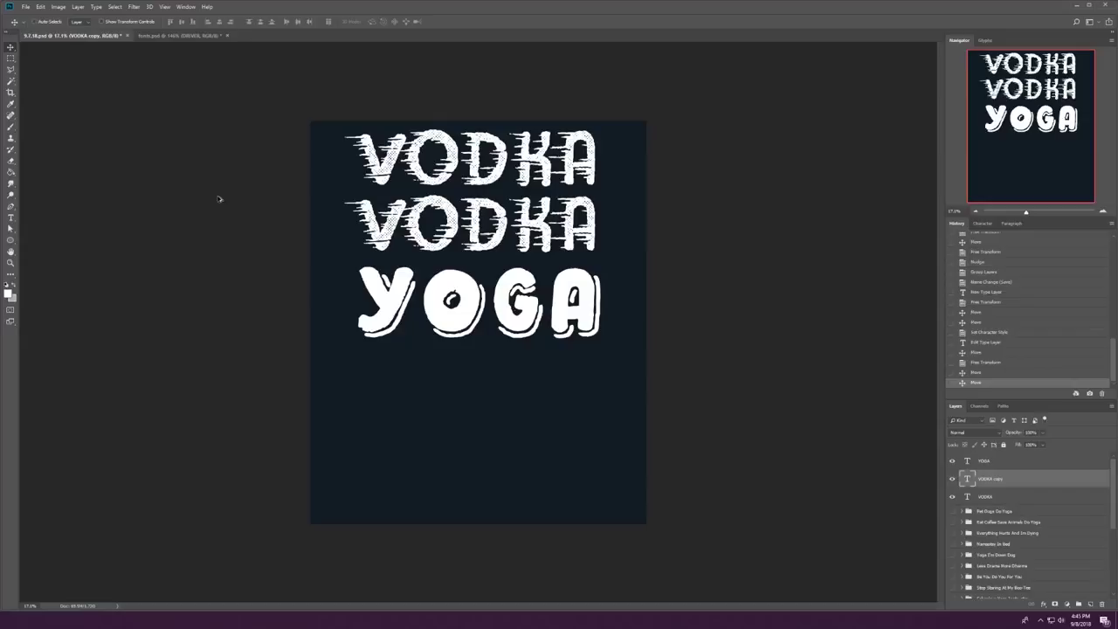
key(t)
click(173, 18)
click(157, 55)
key(Return)
text(IS A LOT LIKE)
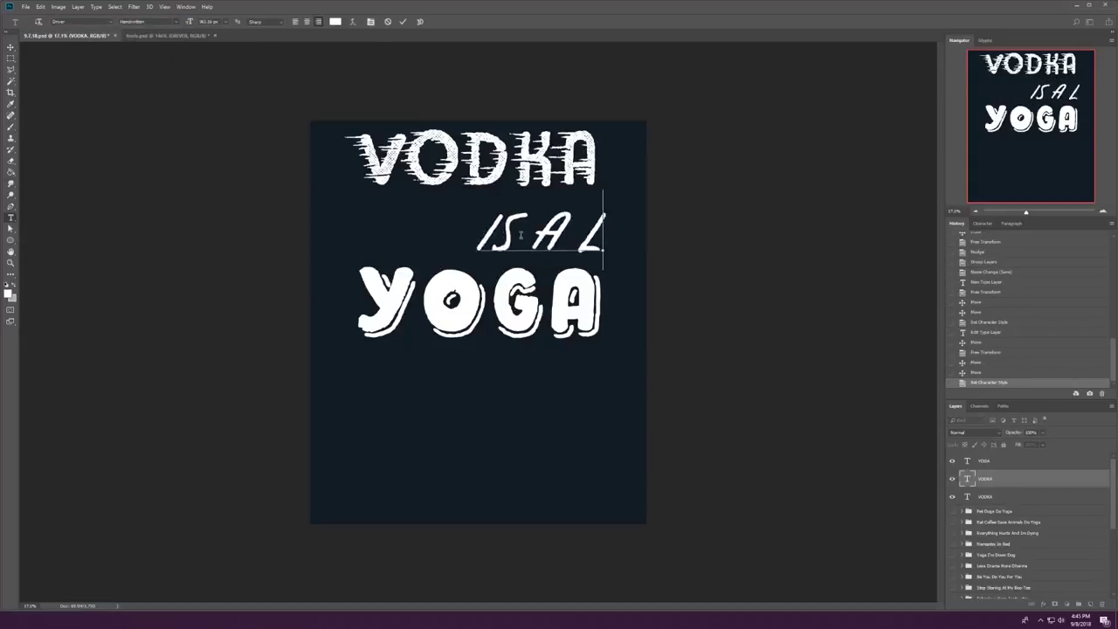
key(ctrl+Return)
key(v)
drag(397, 234, 416, 216)
drag(385, 286, 386, 261)
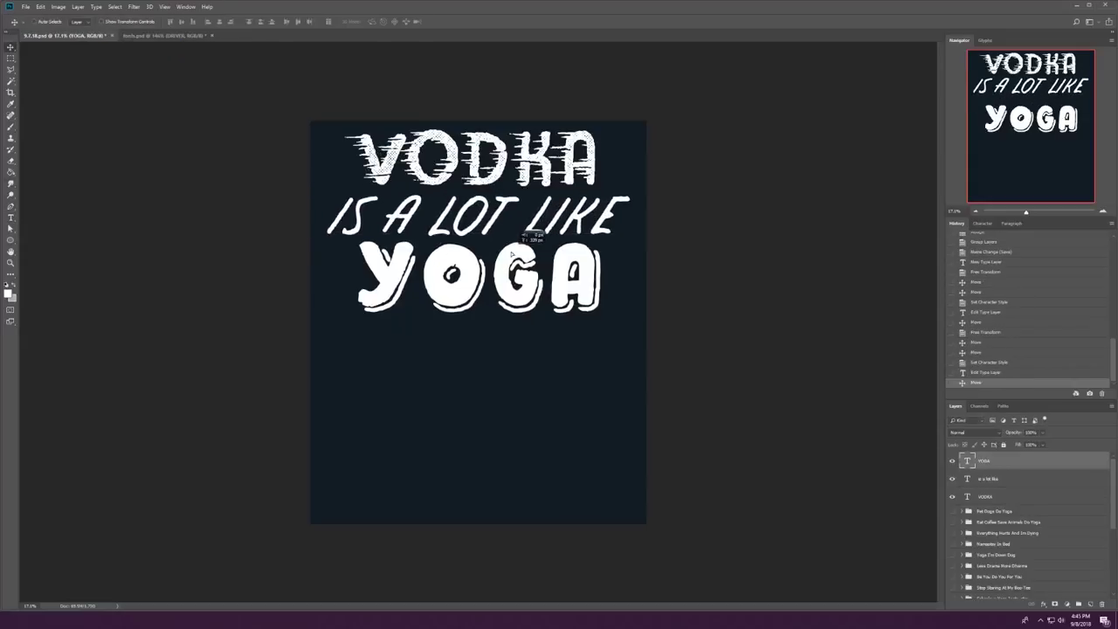
key(alt+Tab)
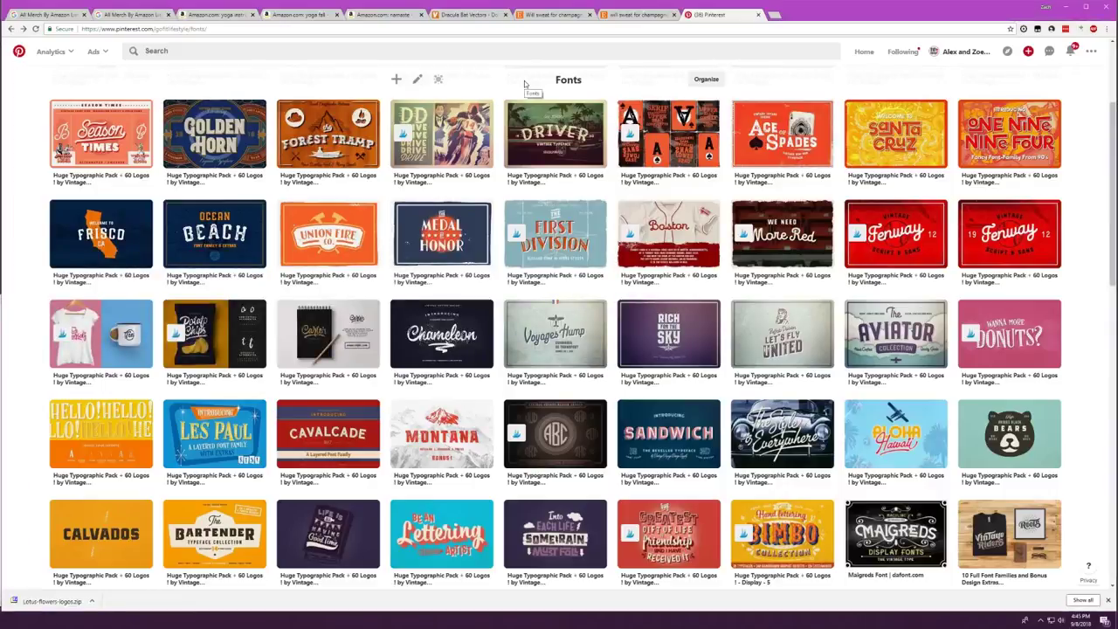
Step: Back in Photoshop, delete the old text layers and set the font to Glorious Sunday Title
key(alt+Tab)
click(377, 297)
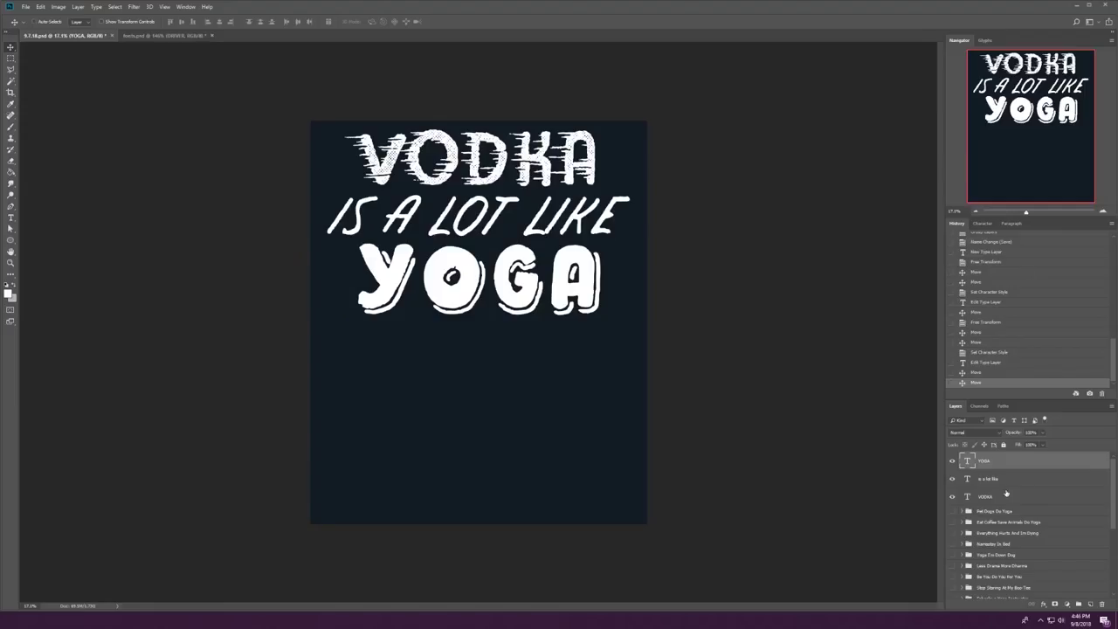
key(Delete)
key(t)
click(383, 213)
text(Glorious)
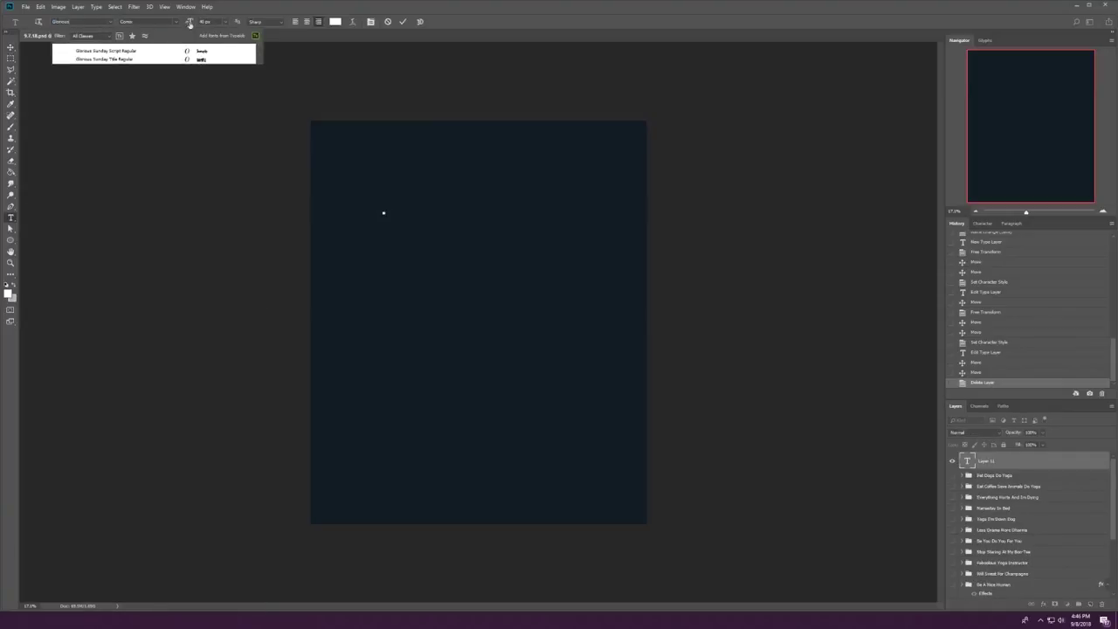
key(Return)
Step: Paste VODKA, scale it across the canvas top and move it into place
click(346, 204)
key(ctrl+v)
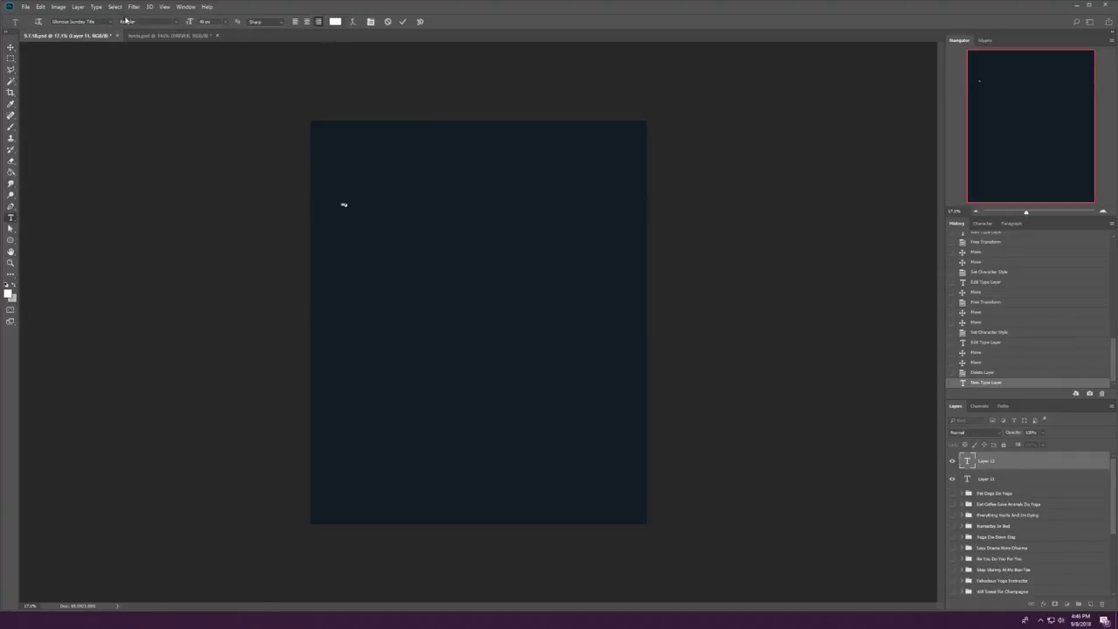
key(ctrl+Return)
key(ctrl+t)
drag(358, 205, 495, 164)
drag(348, 201, 573, 136)
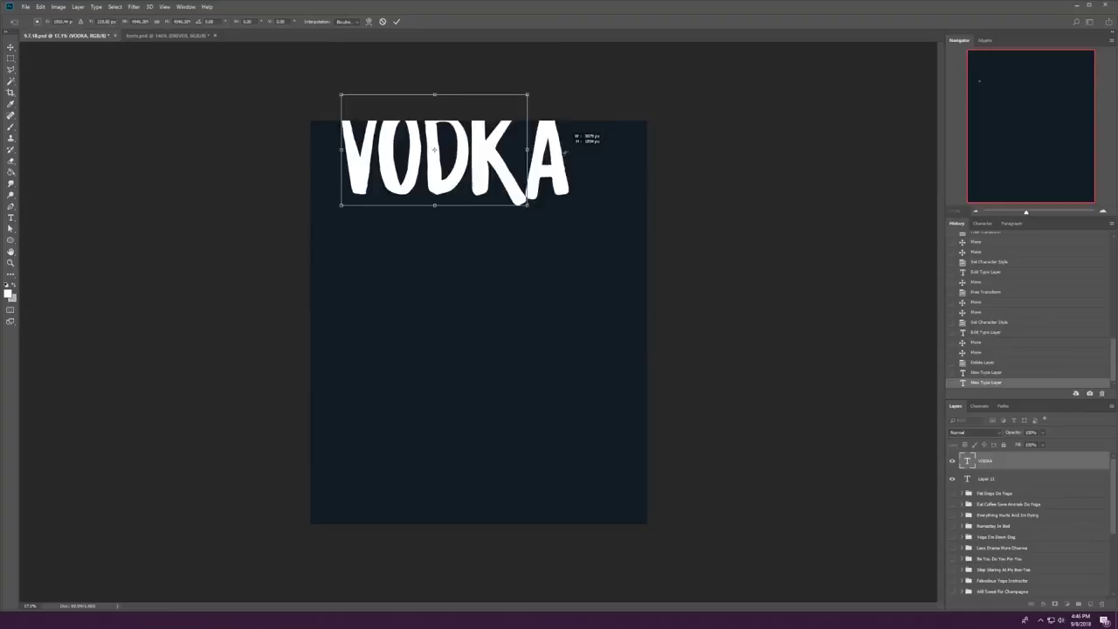
key(Return)
key(v)
drag(494, 145, 525, 262)
Step: Make a Glorious Sunday Script copy reading 'is a lot' just under VODKA
key(t)
click(111, 21)
click(131, 96)
key(ctrl+a)
text(is a lo)
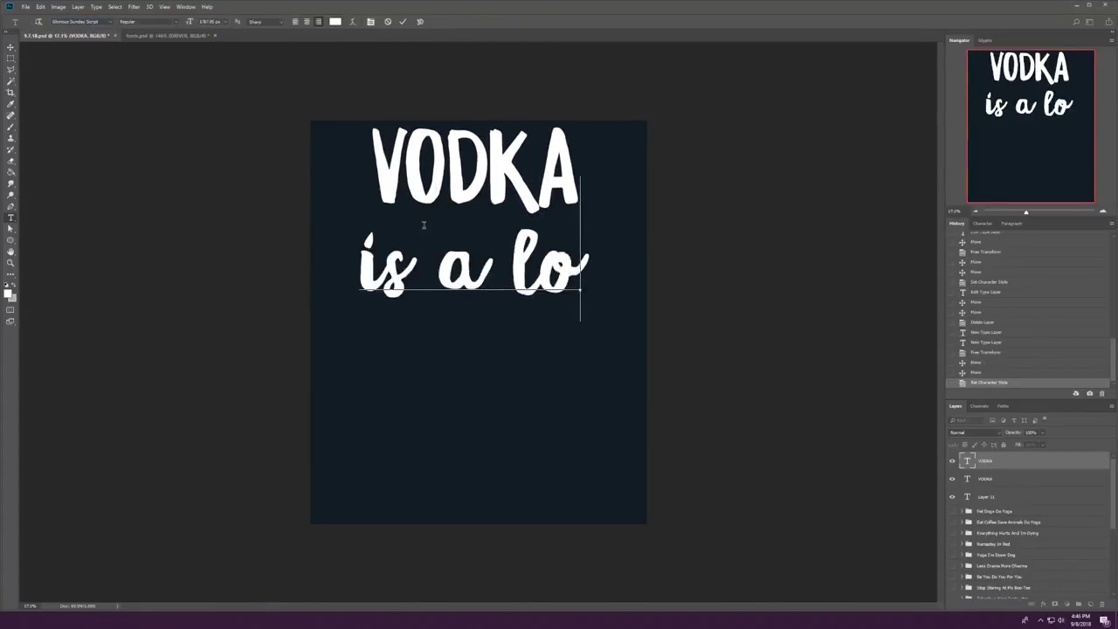
text(t)
key(ctrl+Return)
key(ctrl+t)
key(Return)
drag(452, 176, 472, 173)
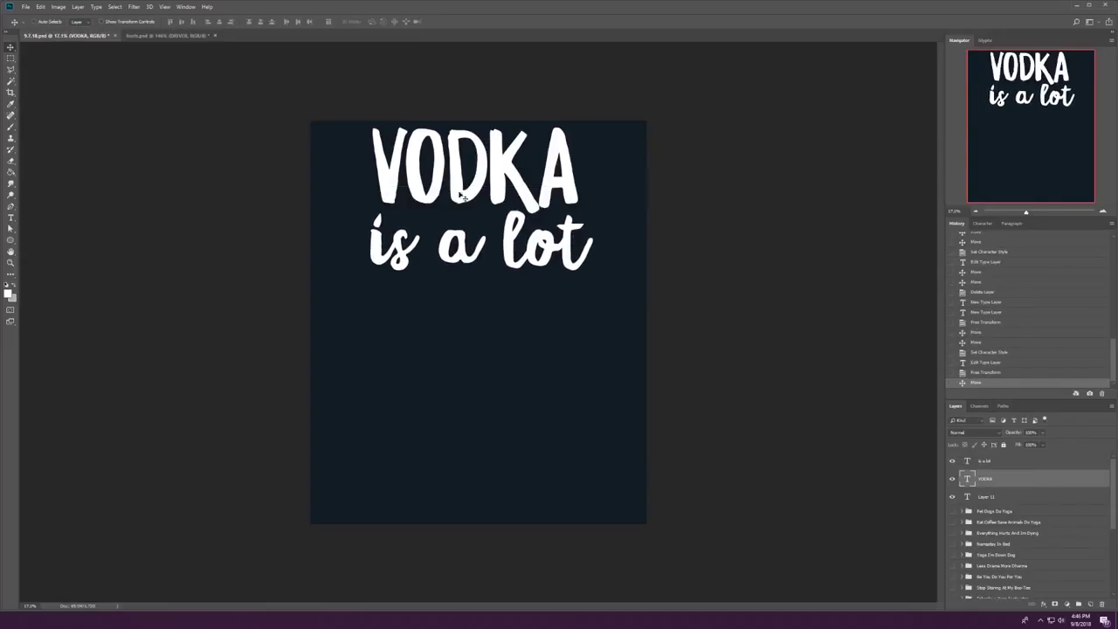
Step: Copy VODKA below 'is a lot' and change the text to YOGA
drag(463, 197, 463, 353)
double_click(471, 323)
text(YOGA)
key(ctrl+Return)
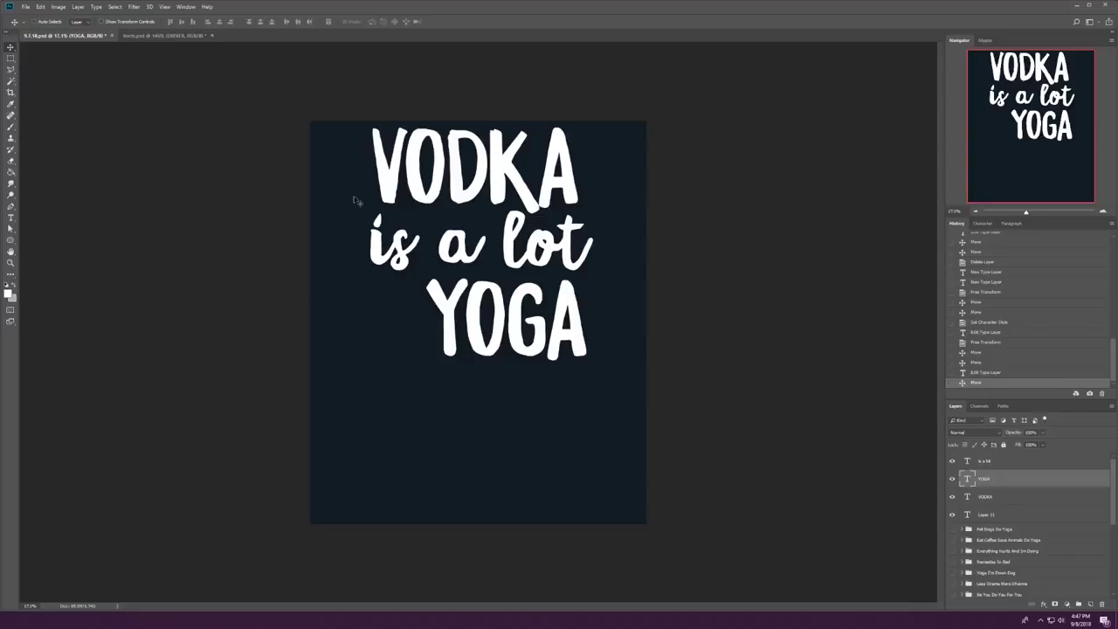
Step: Float the Glyphs panel over the canvas showing Glorious Sunday Title glyphs
click(10, 217)
click(480, 244)
drag(985, 40, 308, 279)
scroll(349, 367, down, 10)
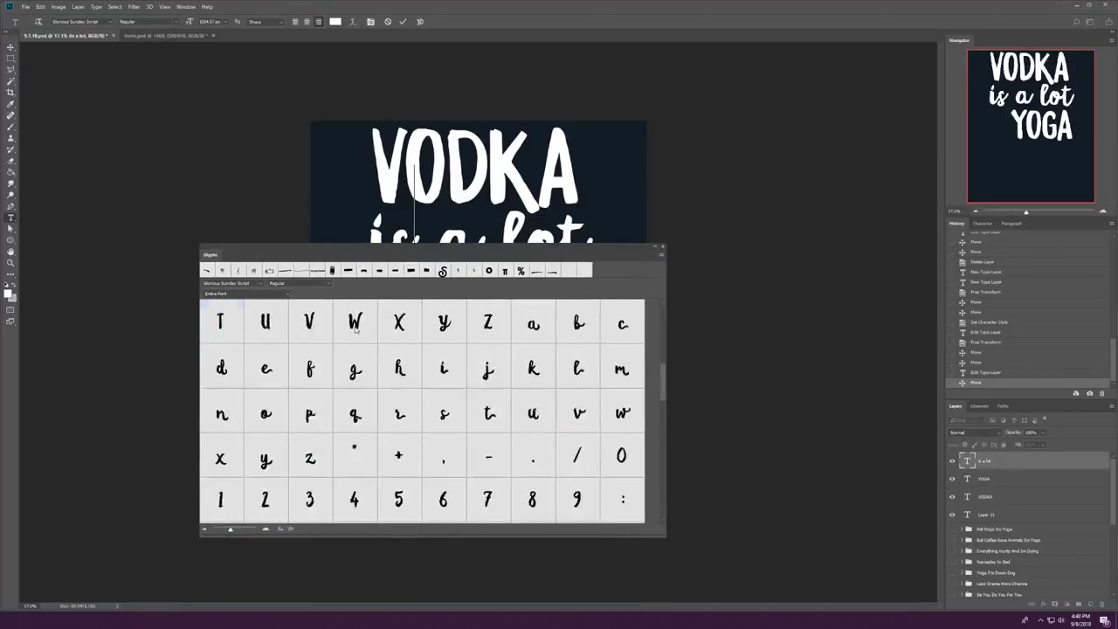
scroll(350, 367, up, 15)
click(245, 283)
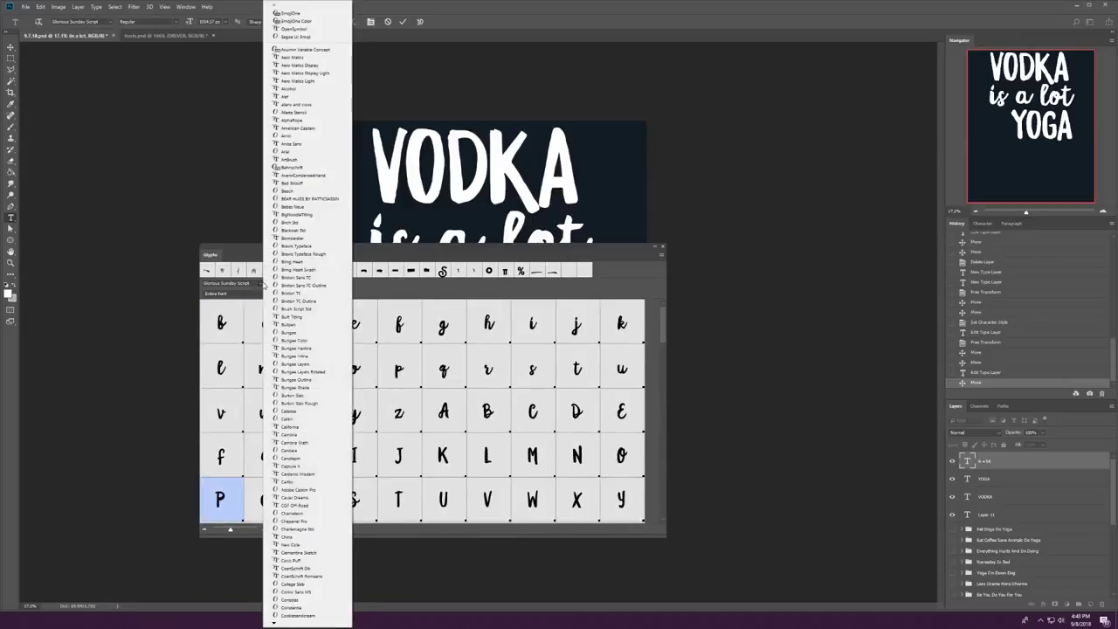
click(244, 282)
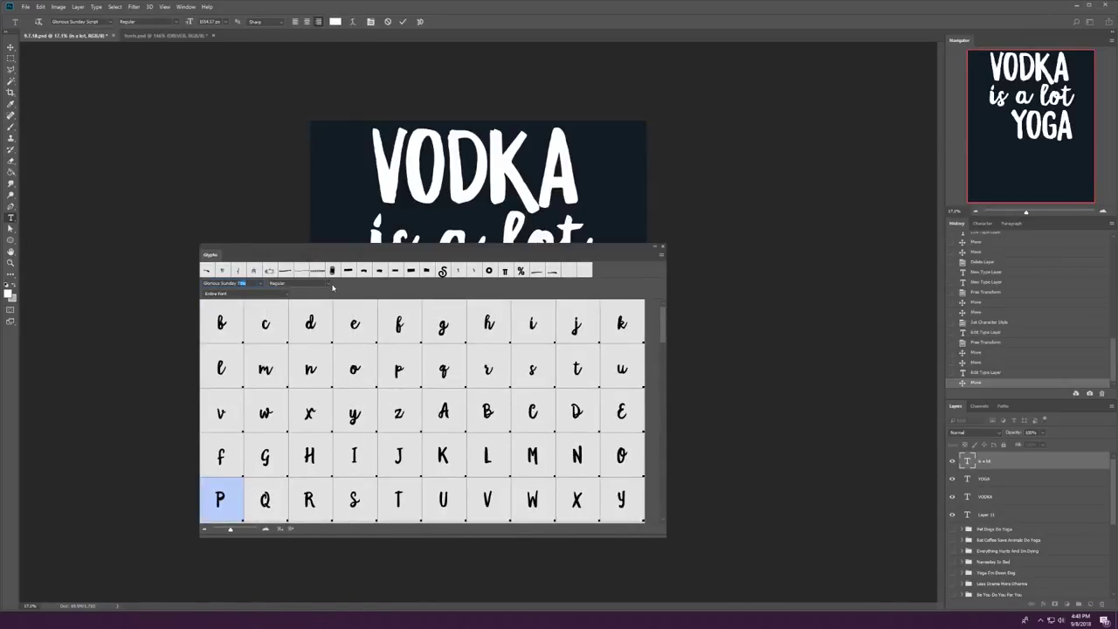
key(Return)
drag(663, 323, 398, 295)
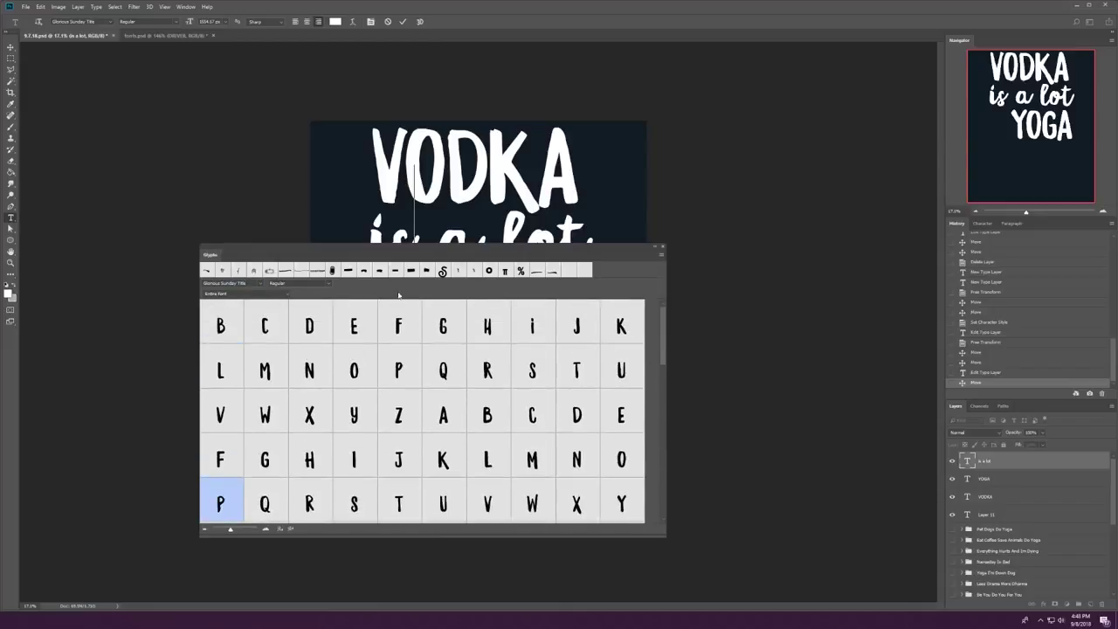
click(267, 292)
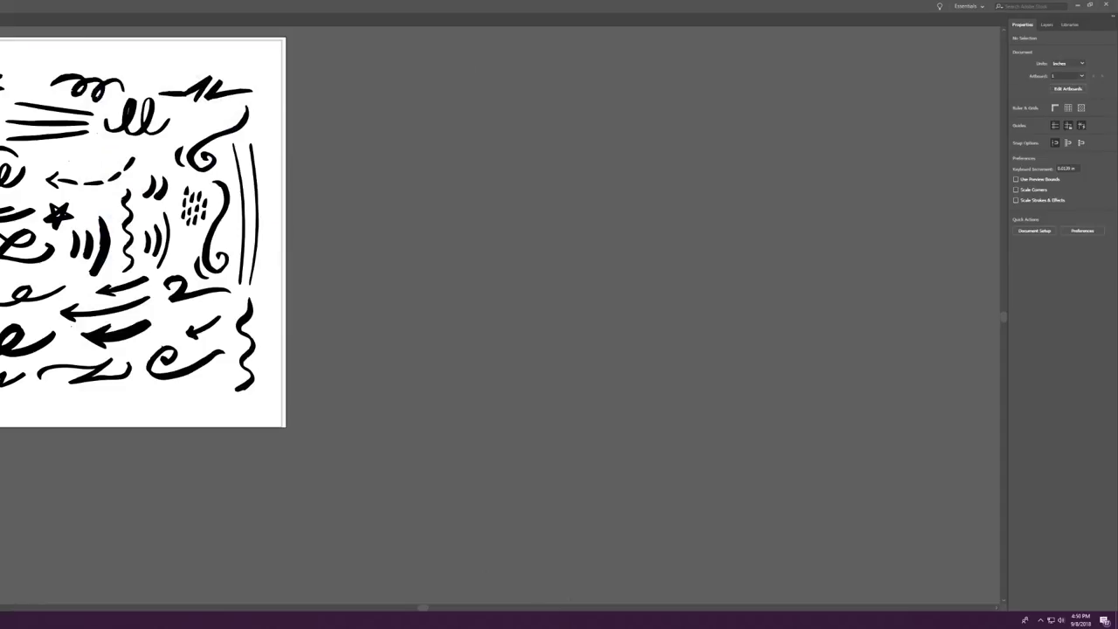
Step: Create a blank Illustrator document from the Art & Illustration presets and dismiss the welcome screen
key(ctrl+n)
click(512, 202)
click(538, 445)
key(Escape)
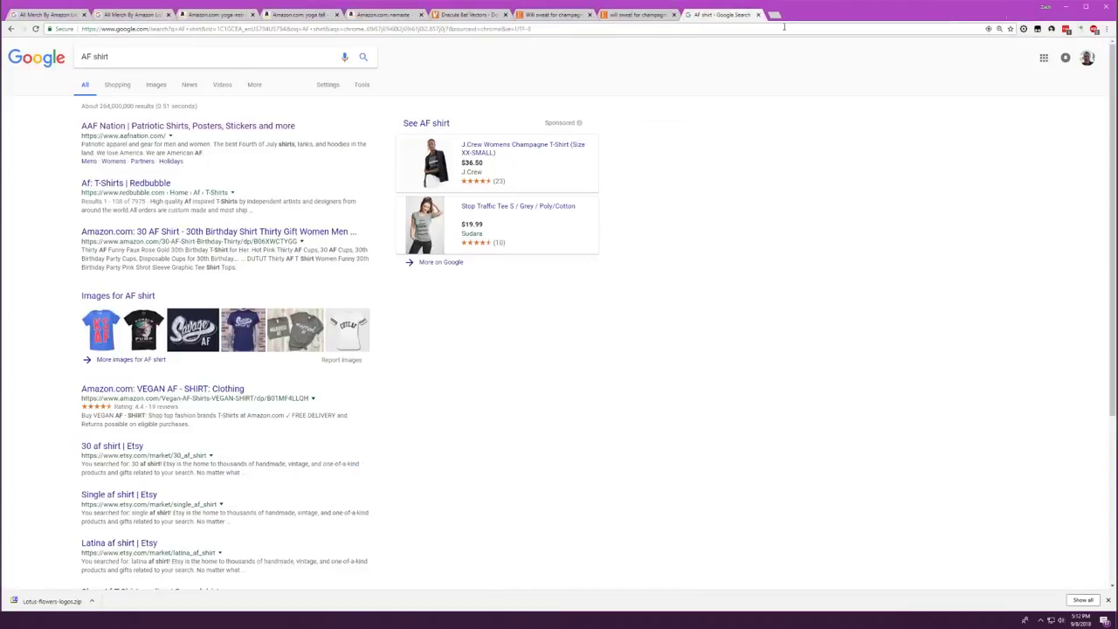
Step: Switch the 'AF shirt' Google results to the Images view
click(131, 359)
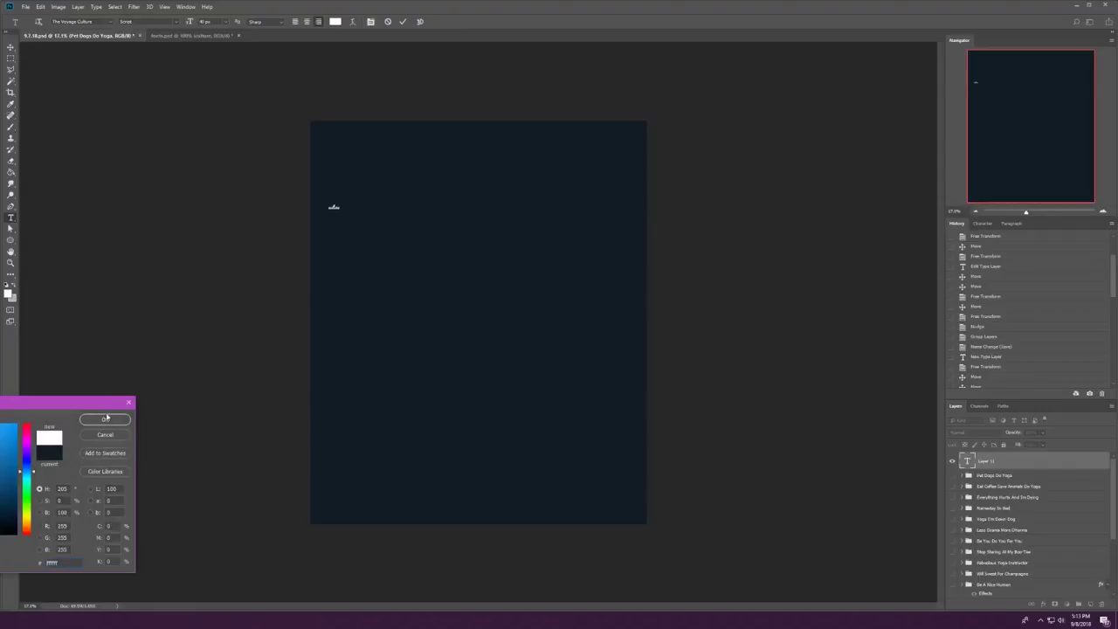
Step: Confirm the colour, check the font sample sheet, and give Zen the new brush font
click(106, 418)
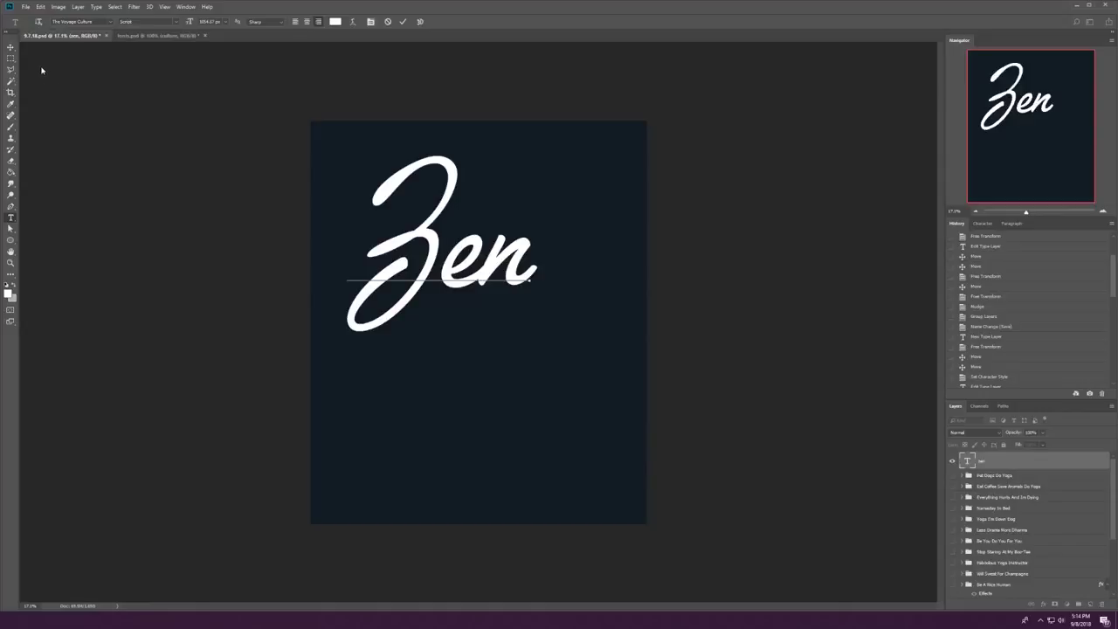
click(140, 36)
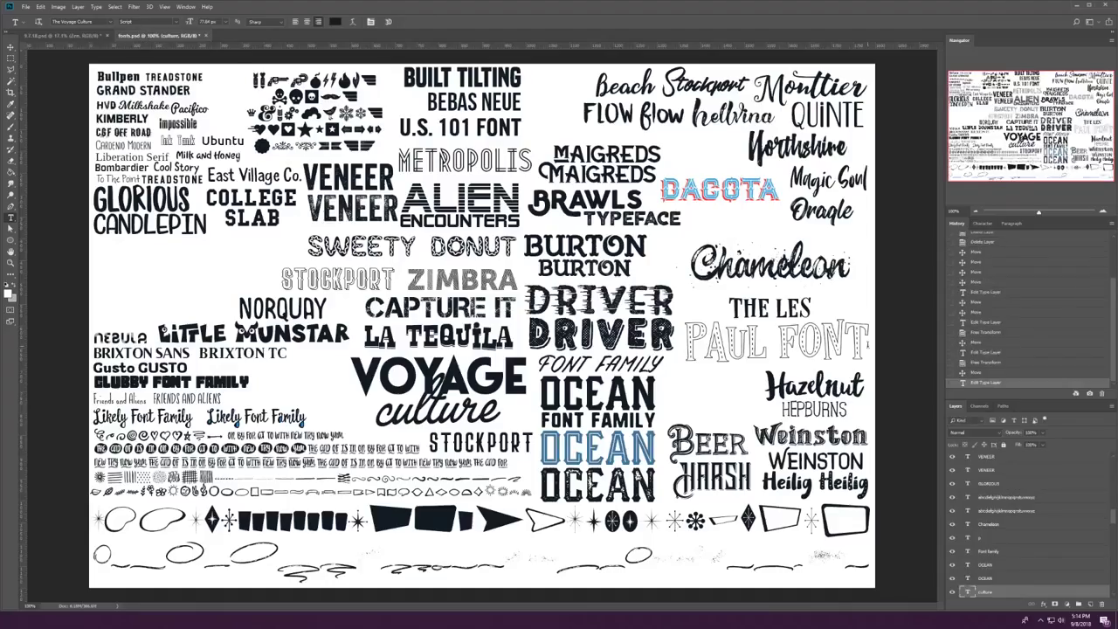
click(61, 36)
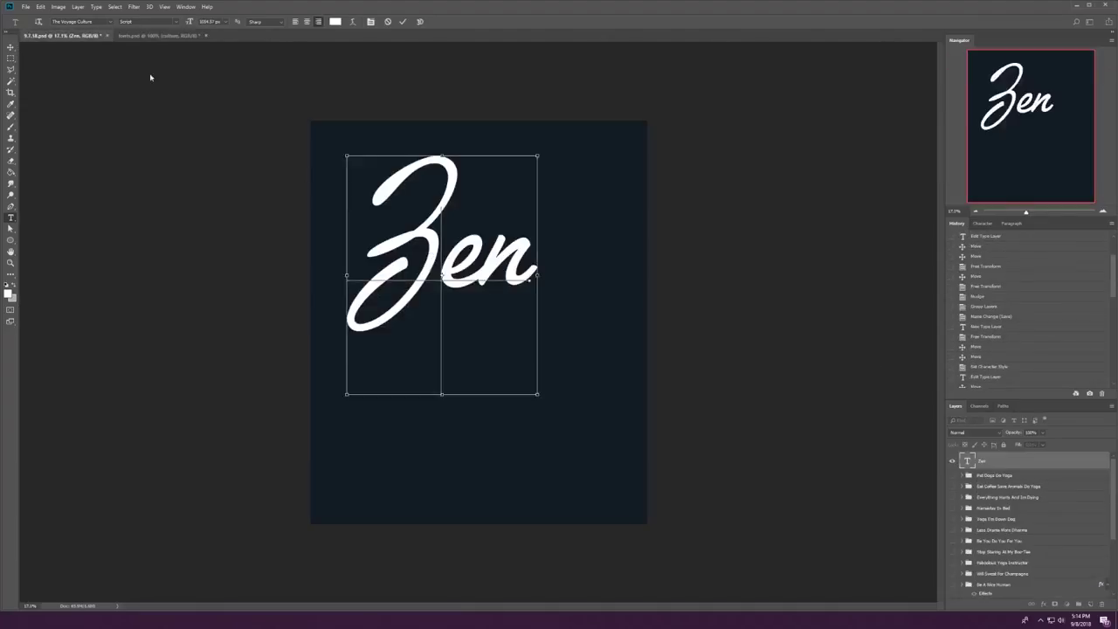
click(79, 21)
key(Return)
key(ctrl+Return)
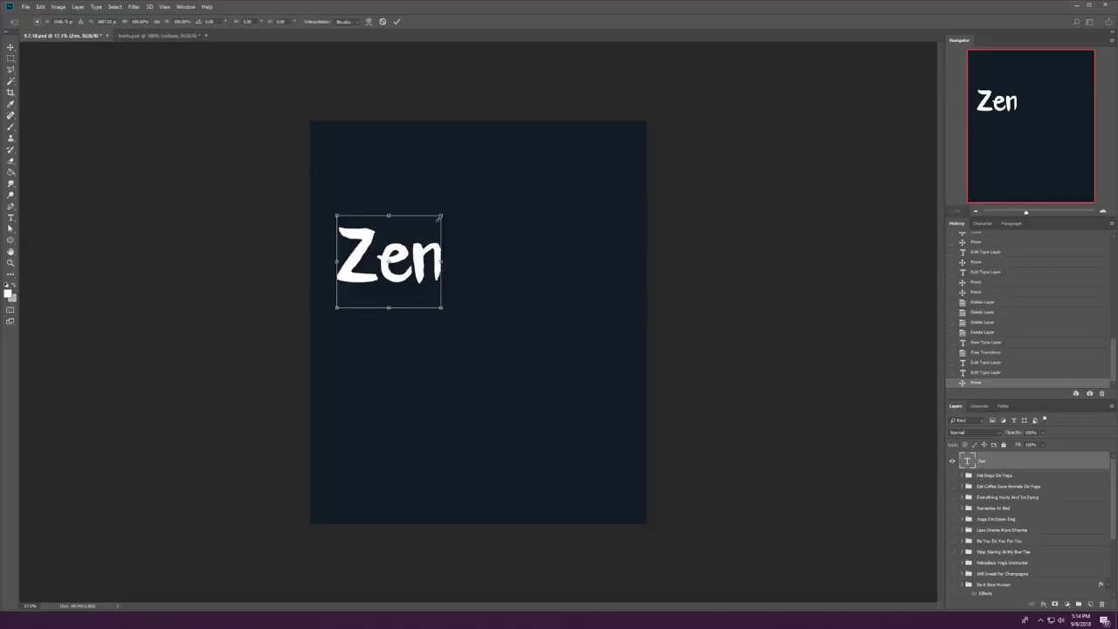
Step: Add AF and place it below Zen, nudging Zen right
text(F)
key(ctrl+Return)
key(v)
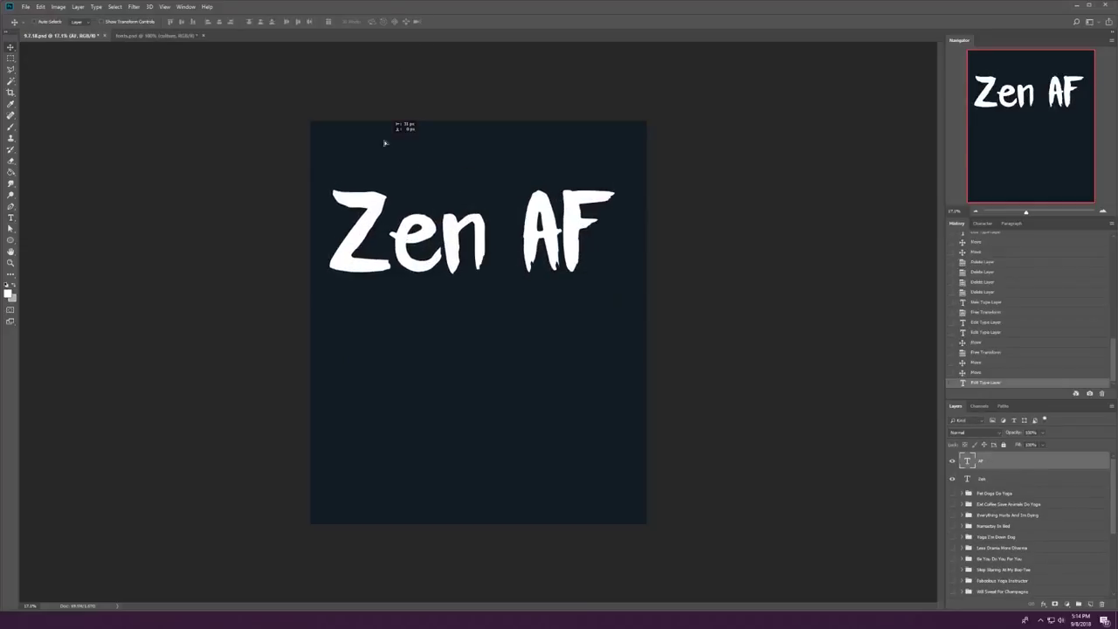
drag(493, 210, 510, 207)
drag(579, 222, 476, 330)
Step: Move and scale Zen and AF up together, aligning AF under Zen
shift+click(517, 237)
drag(518, 236, 574, 237)
key(ctrl+t)
drag(554, 194, 607, 170)
key(Return)
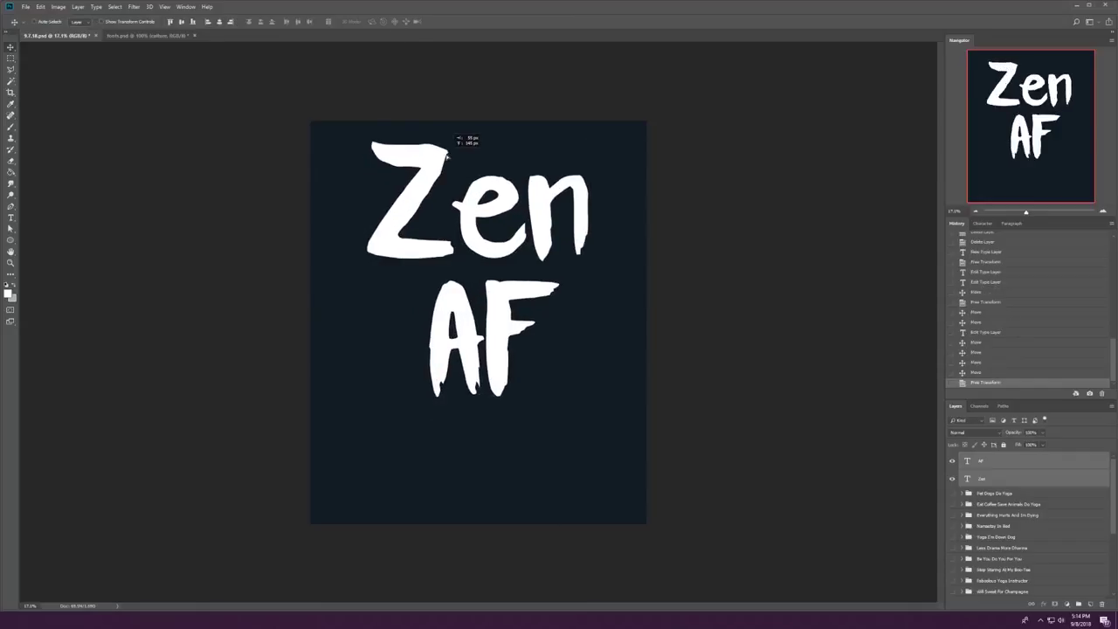
drag(447, 300, 441, 301)
key(ctrl+Tab)
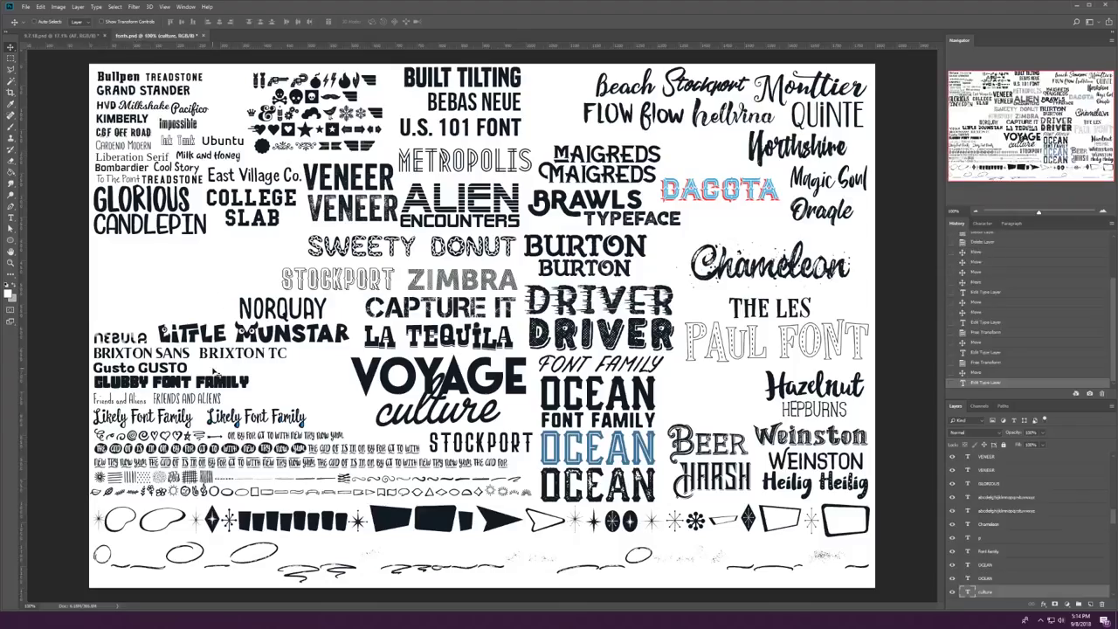
Step: Paste the splatter glyph from fonts.psd into the Zen AF design near the A
scroll(608, 561, up, 3)
scroll(608, 562, down, 1)
click(409, 527)
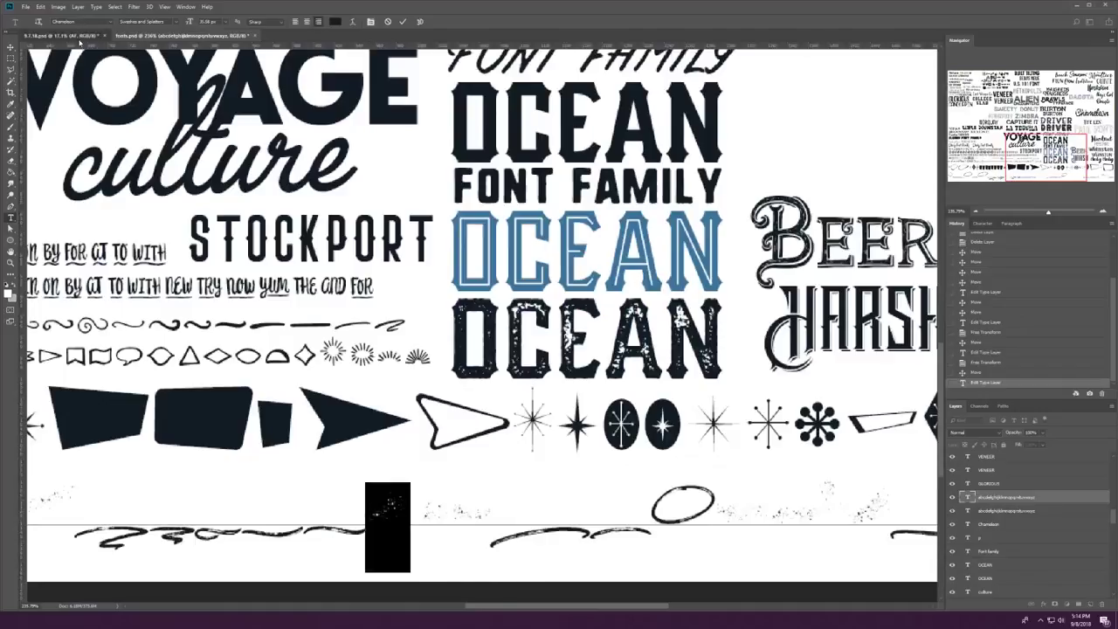
key(ctrl+Tab)
key(ctrl+v)
drag(484, 380, 663, 286)
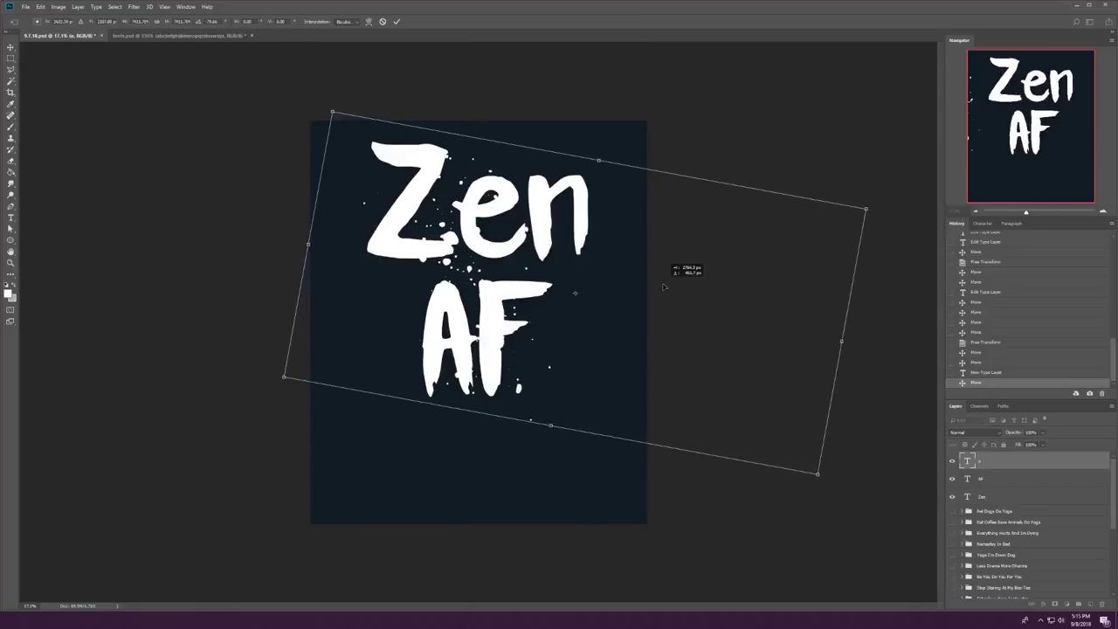
click(397, 21)
Step: Rotate and enlarge the splatter over the letters, then duplicate it and move the copy over AF
key(ctrl+t)
drag(788, 149, 598, 249)
key(Return)
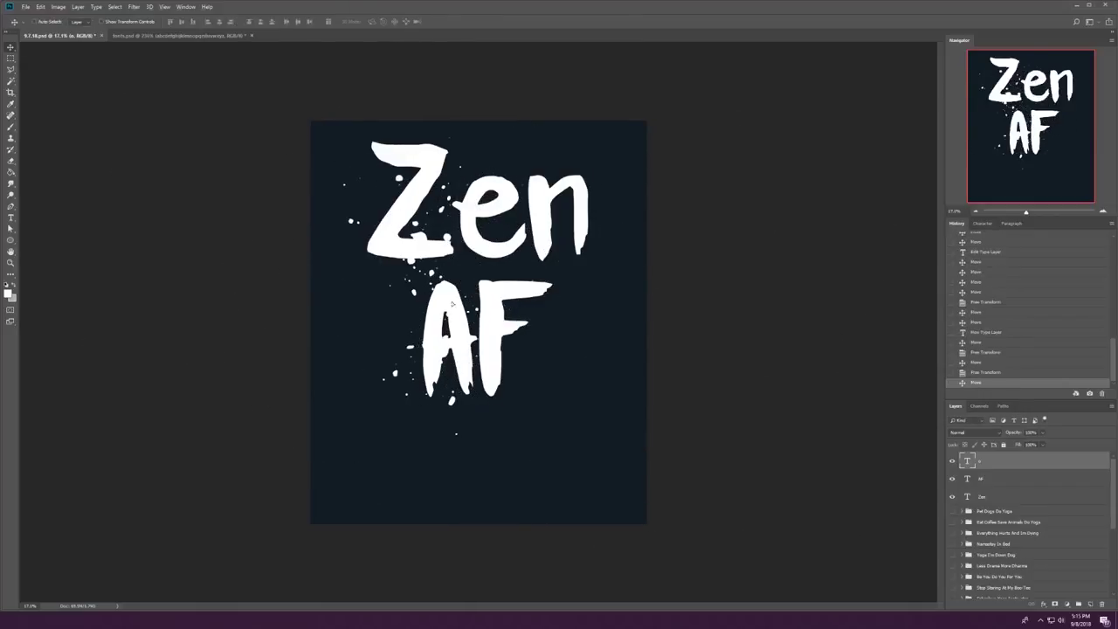
key(ctrl+j)
key(ctrl+t)
drag(667, 475, 707, 320)
key(Return)
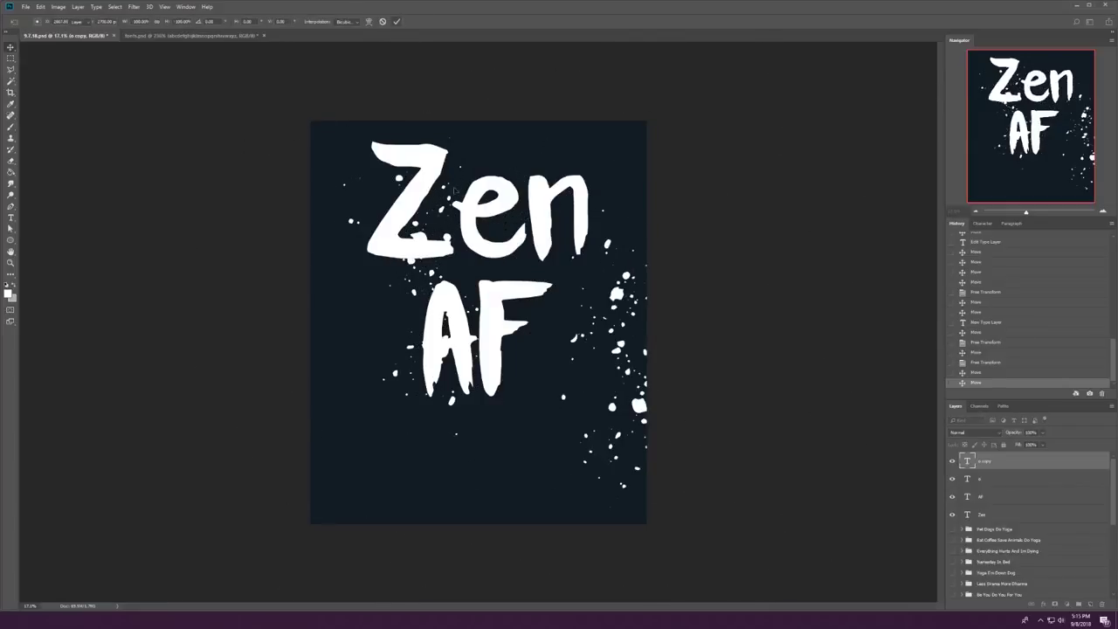
drag(517, 234, 417, 180)
Step: Rotate both splatter layers slightly together
key(shift+alt+bracketleft)
key(ctrl+t)
drag(699, 424, 751, 366)
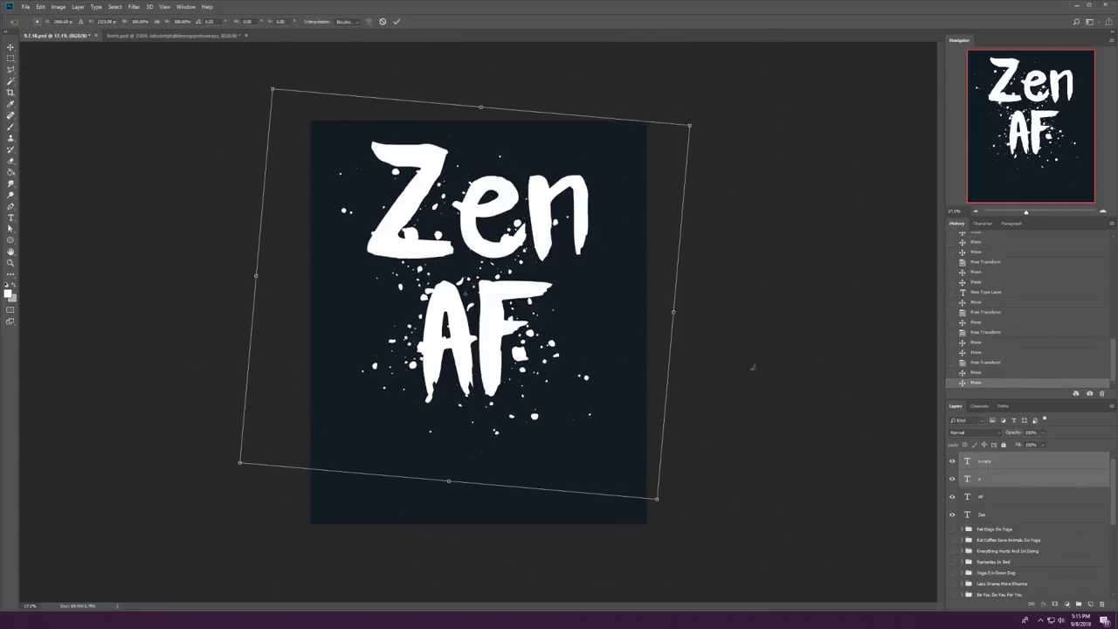
key(Return)
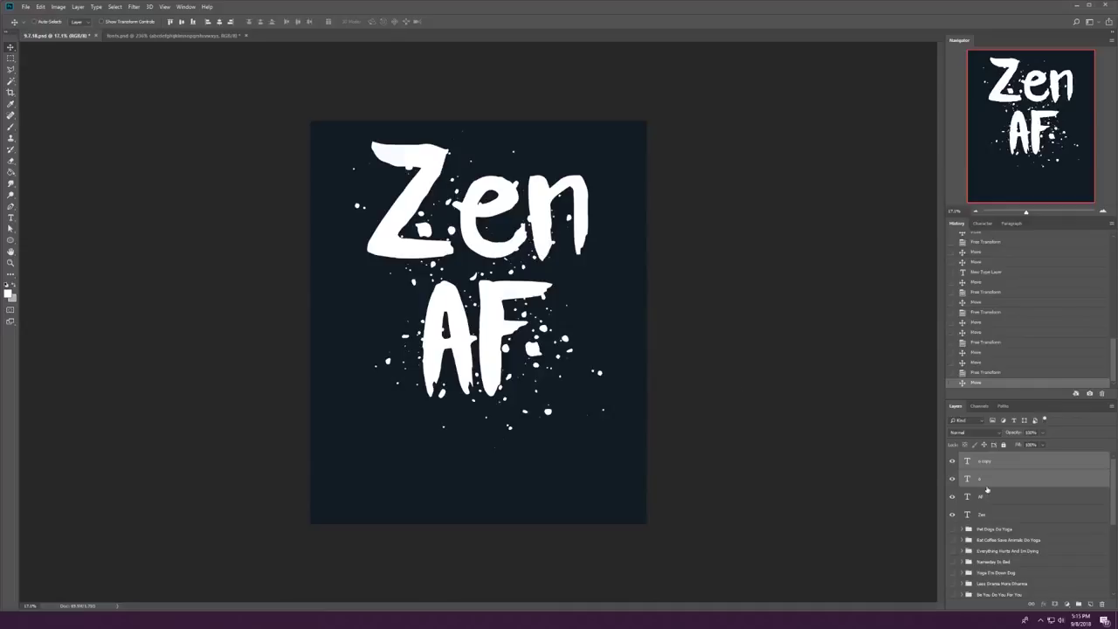
Step: Expand and invert the splatter selection, merge the two splatter layers and add layer masks
click(114, 6)
mouse_move(131, 129)
click(214, 146)
key(Return)
key(shift+ctrl+i)
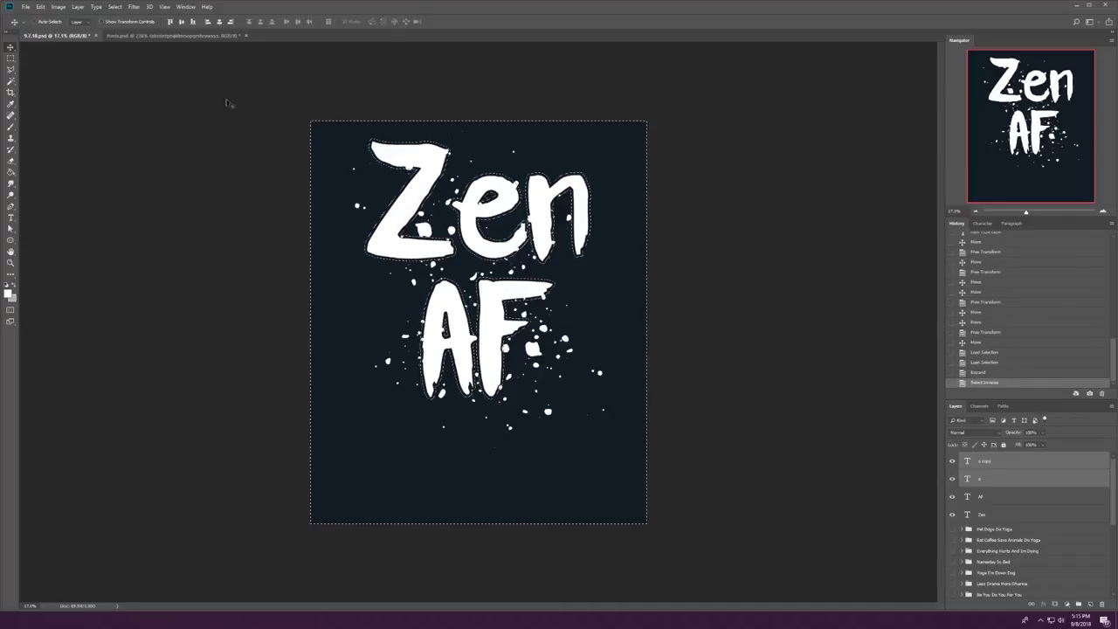
key(ctrl+e)
click(1066, 603)
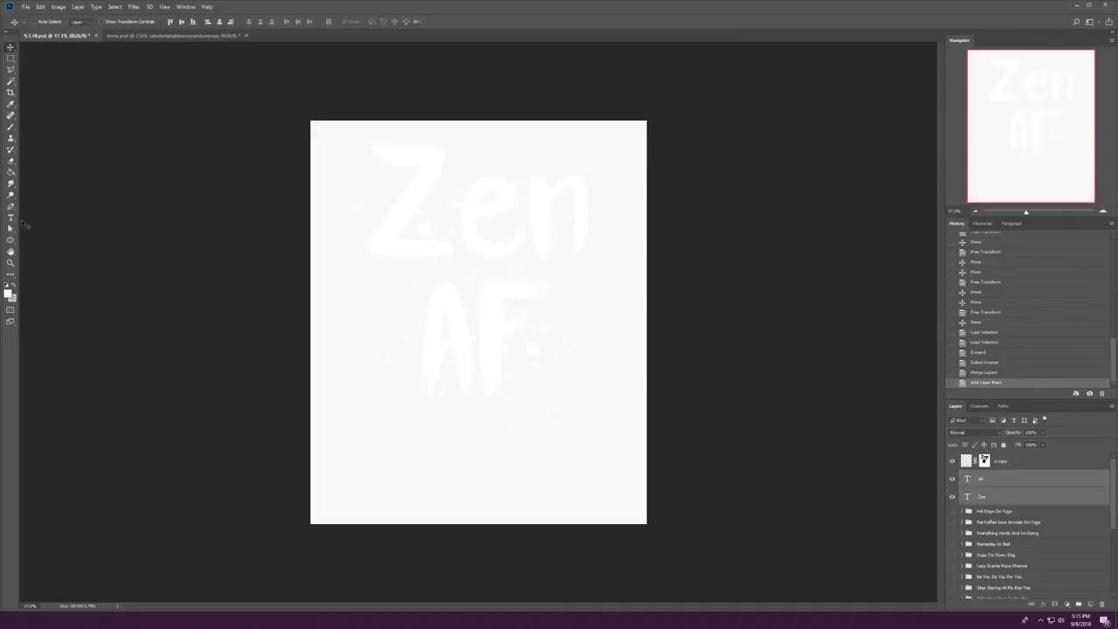
click(8, 291)
Step: Set the text colour to near-black 131313
text(0463ff)
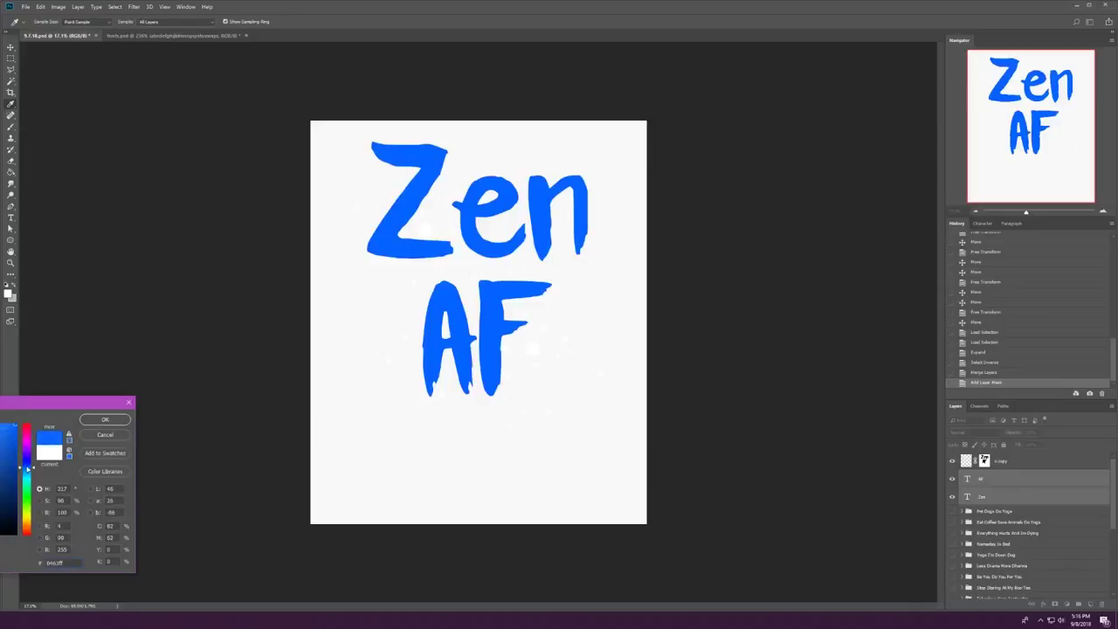
key(alt+Tab)
key(alt+Tab)
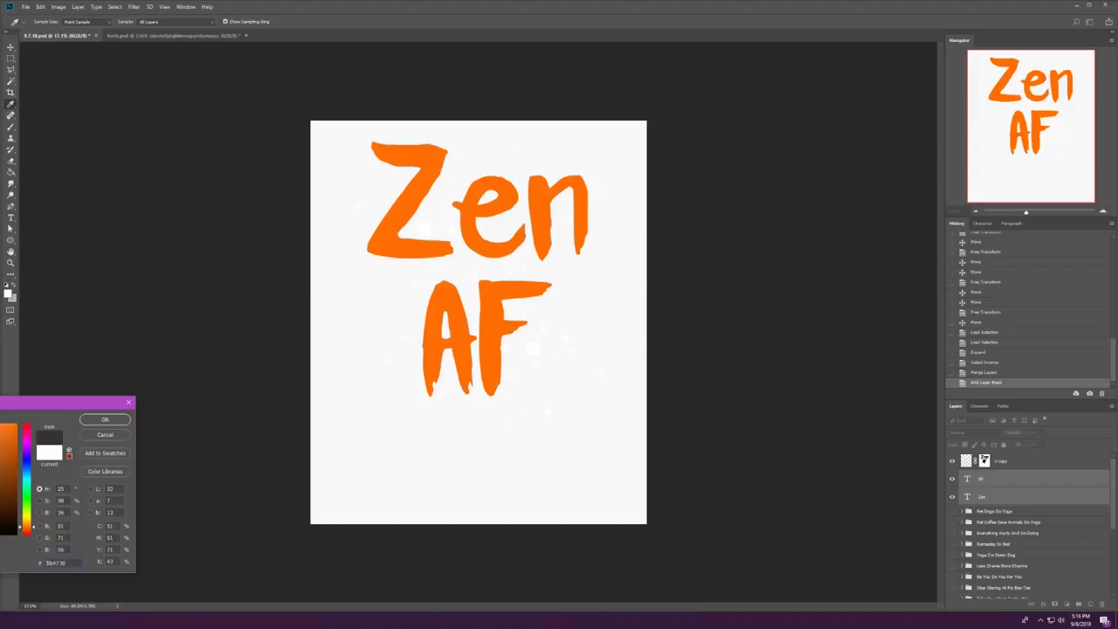
text(131313)
click(90, 424)
Step: Add a pink Color Overlay layer style to the splatter layer
click(1004, 460)
right_click(1004, 465)
click(1018, 295)
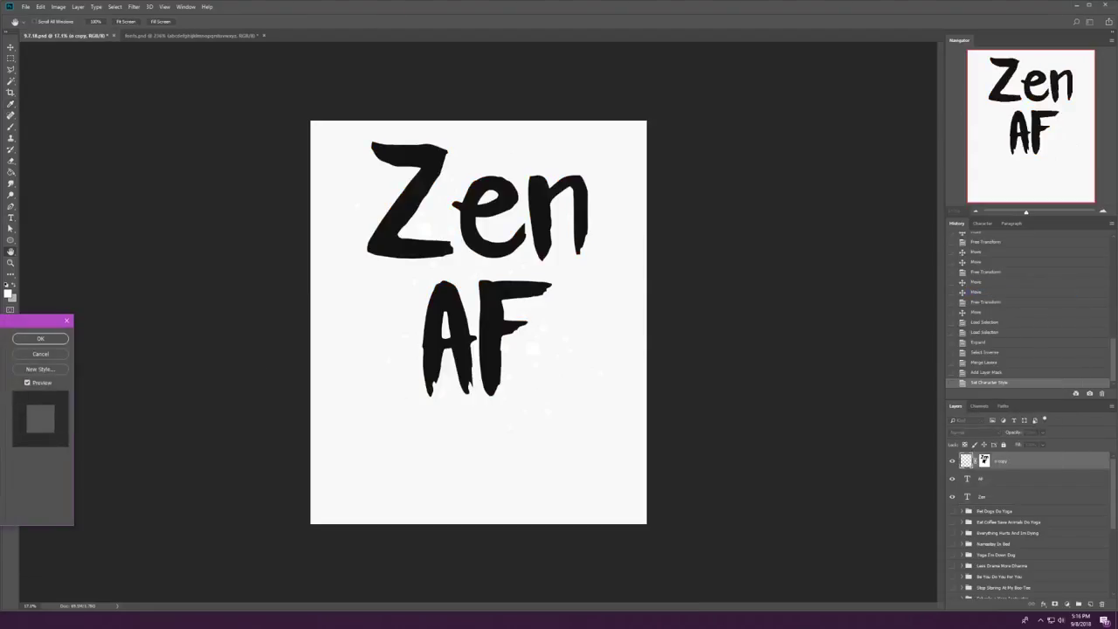
click(37, 404)
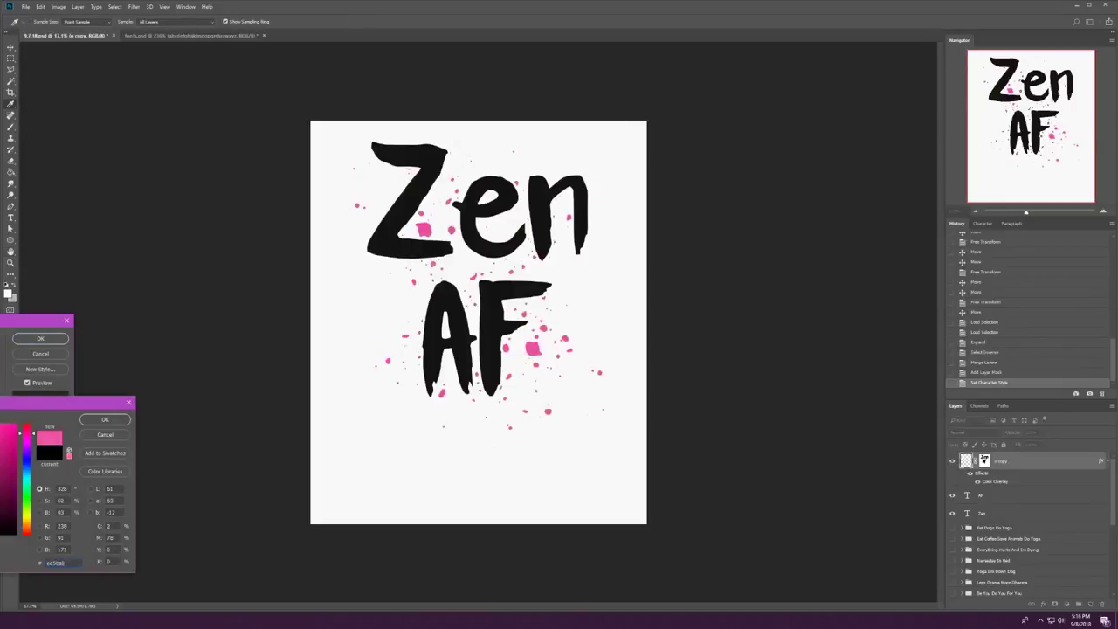
click(105, 419)
click(40, 338)
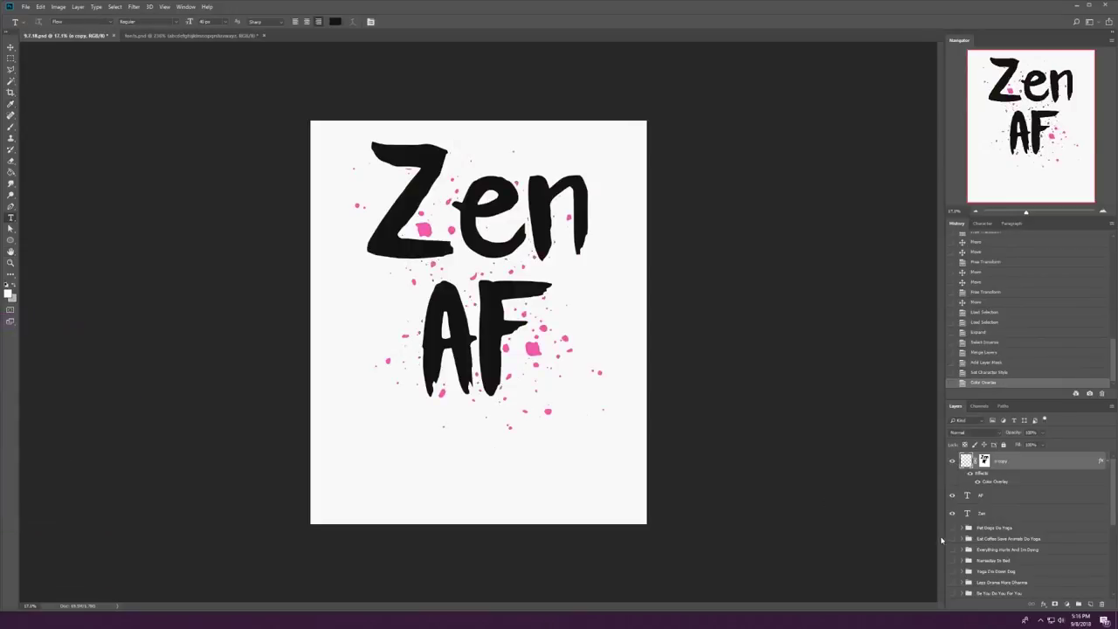
Step: Recolour the AF text pink
click(1004, 495)
click(348, 21)
click(532, 348)
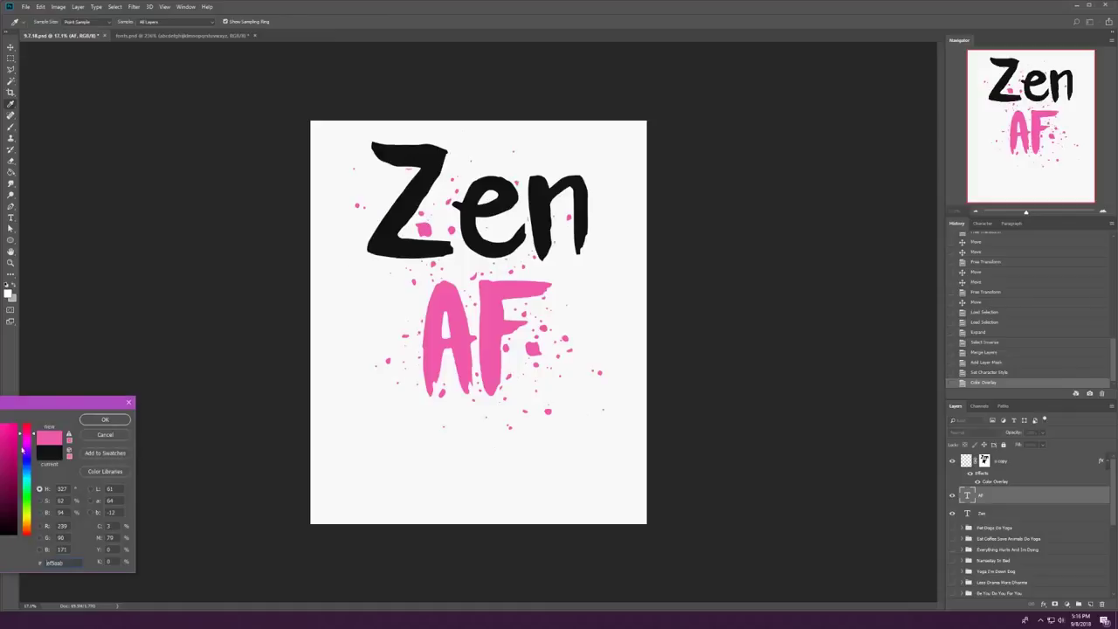
click(104, 419)
Step: Rotate Zen slightly counterclockwise and nudge it into place
key(v)
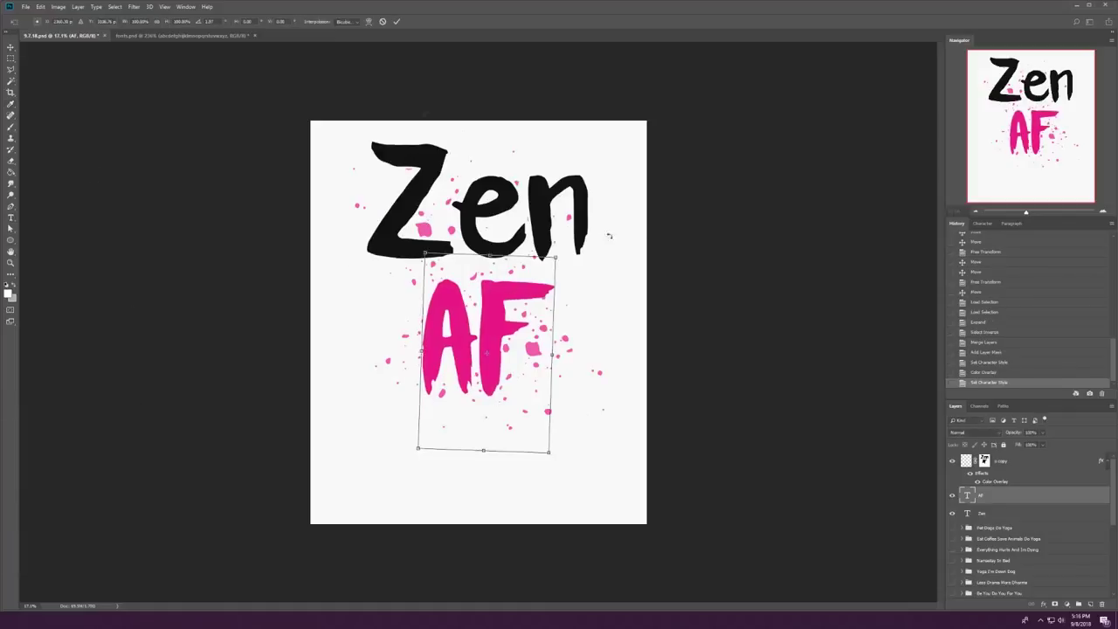
click(480, 223)
key(ctrl+t)
drag(701, 224, 699, 206)
click(395, 21)
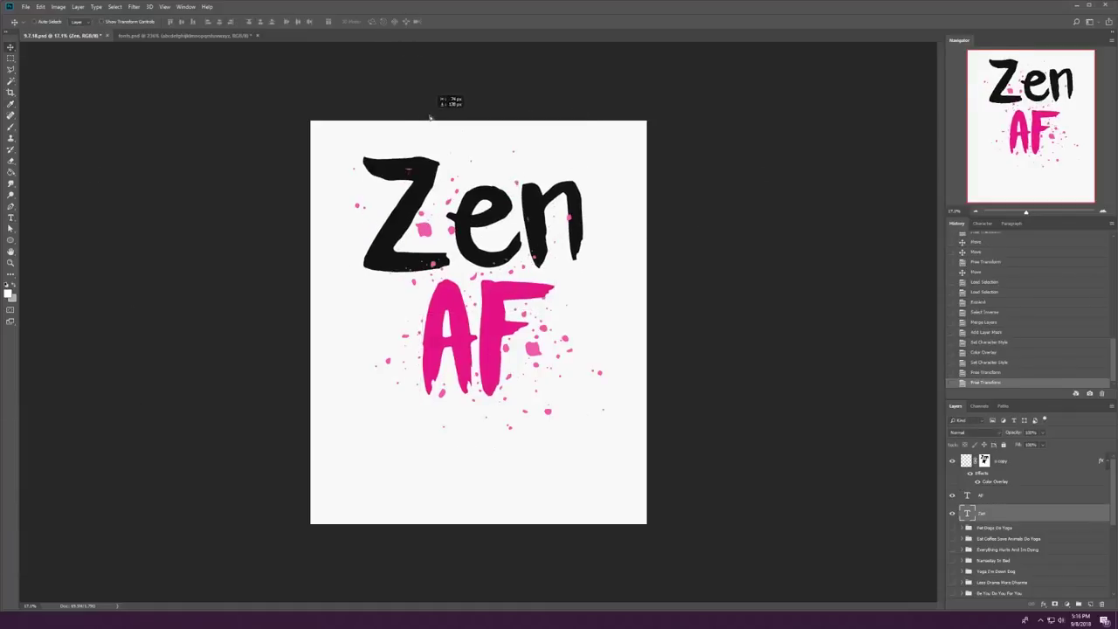
drag(439, 140, 480, 159)
Step: Resize AF from its corner with Free Transform
click(489, 341)
key(ctrl+t)
drag(554, 249, 550, 237)
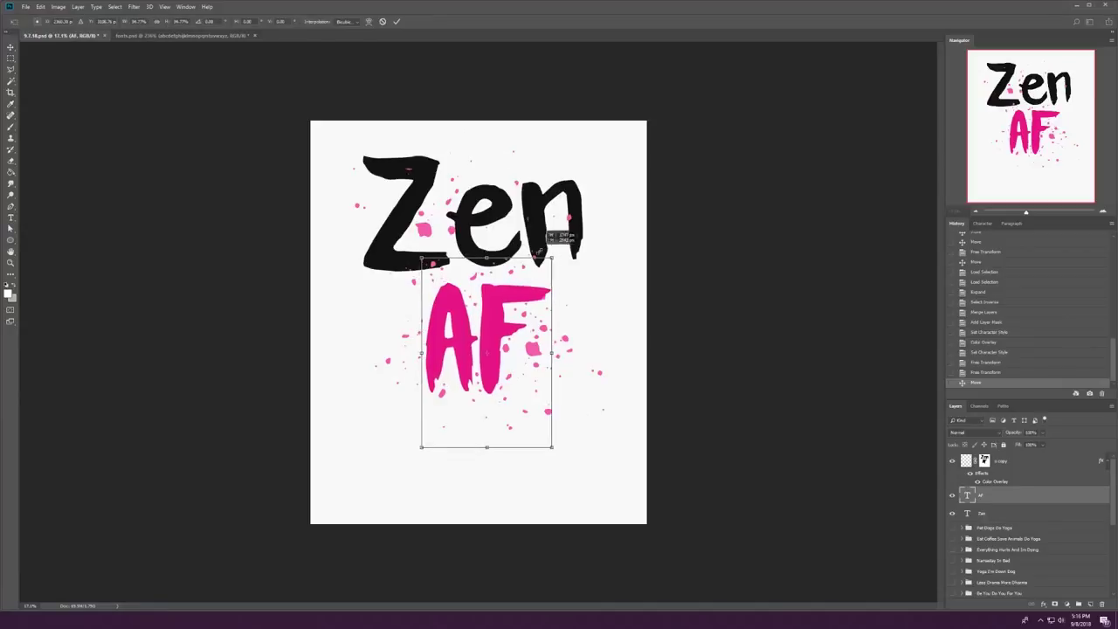
key(Return)
key(alt+])
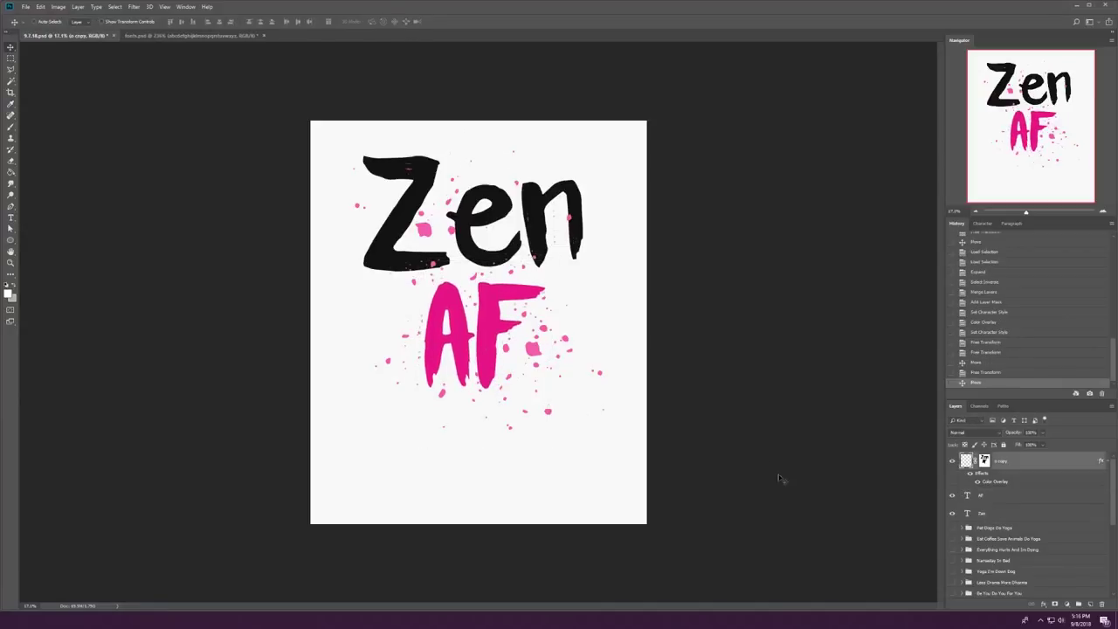
Step: Move the splatter layer below Zen and replace its mask using an expanded, inverted selection
drag(1016, 482, 970, 521)
click(114, 6)
mouse_move(131, 129)
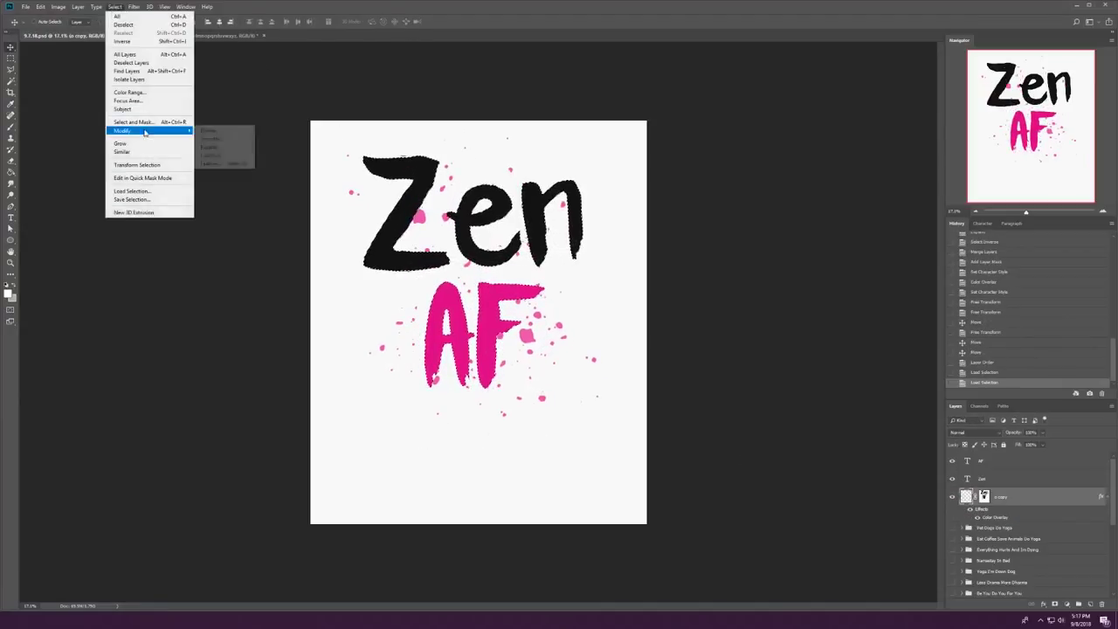
click(218, 151)
key(Return)
key(ctrl+shift+i)
right_click(984, 496)
click(1013, 510)
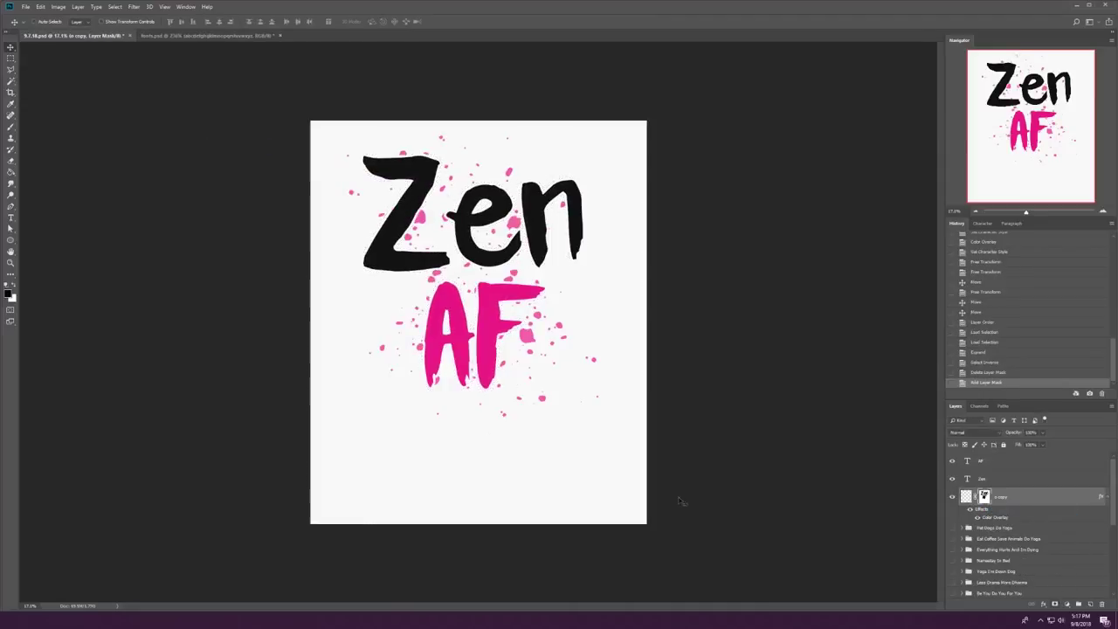
Step: Recolour the Zen text and the splatter's Color Overlay pink
scroll(470, 229, down, 3)
scroll(476, 230, up, 3)
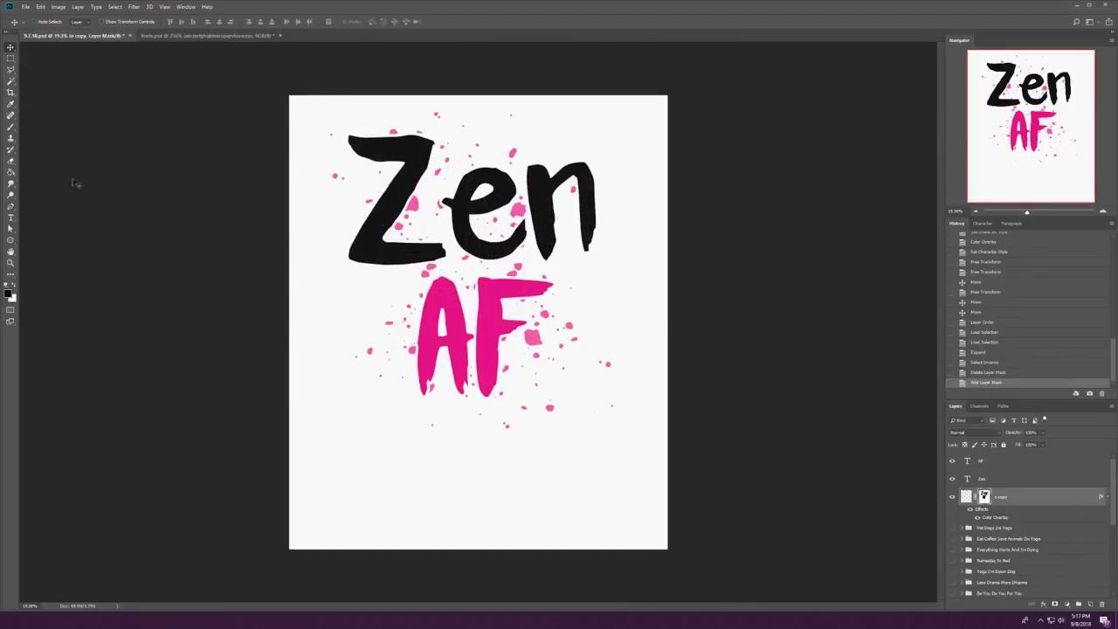
double_click(967, 479)
click(335, 21)
click(114, 407)
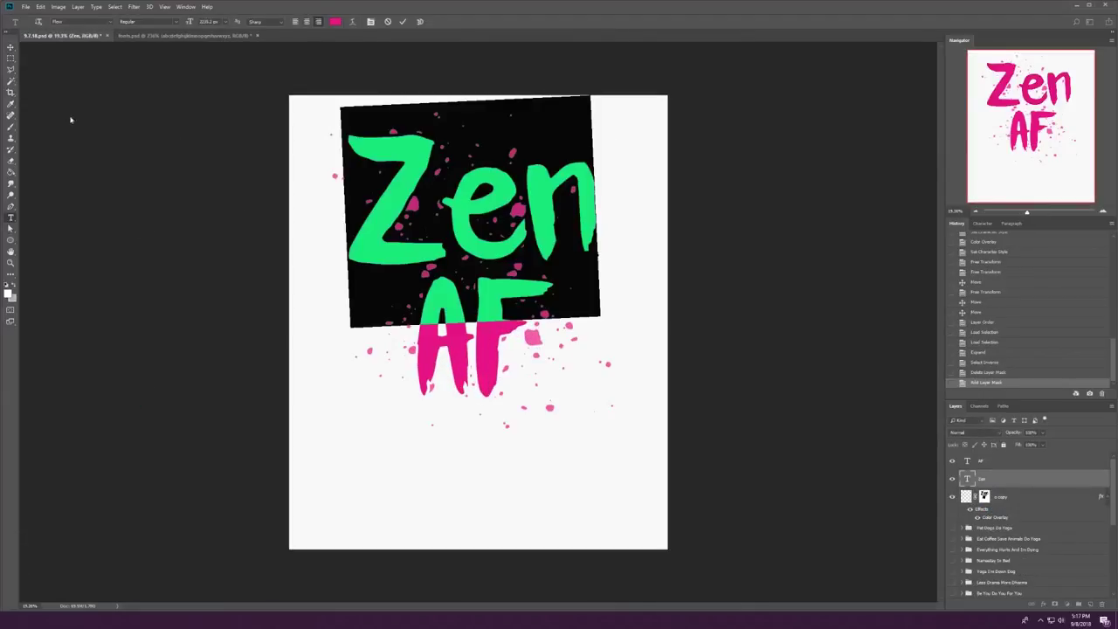
click(11, 47)
double_click(995, 517)
click(2, 410)
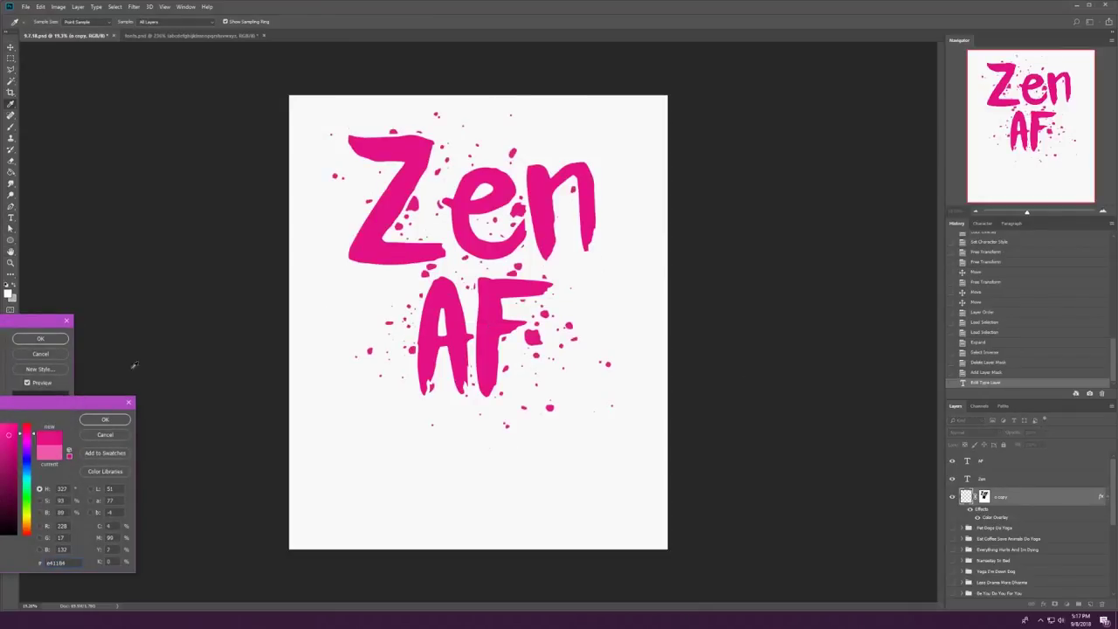
click(104, 419)
click(40, 338)
Step: Darken Zen, AF and the splatter overlay to matching deep pink, then group the Zen AF layers
click(998, 479)
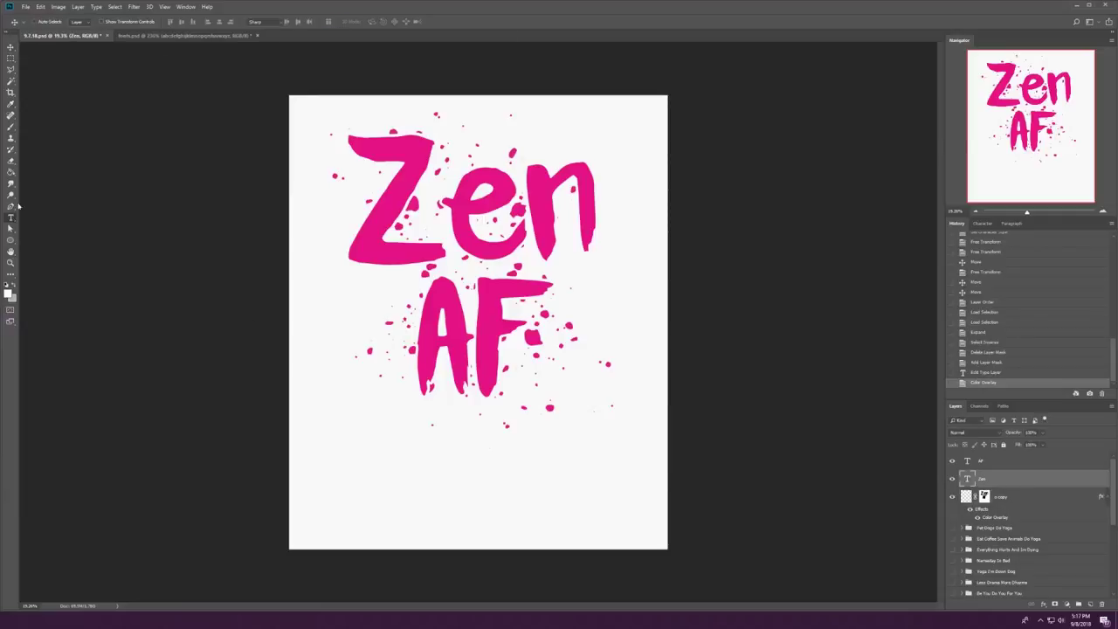
click(11, 439)
click(105, 419)
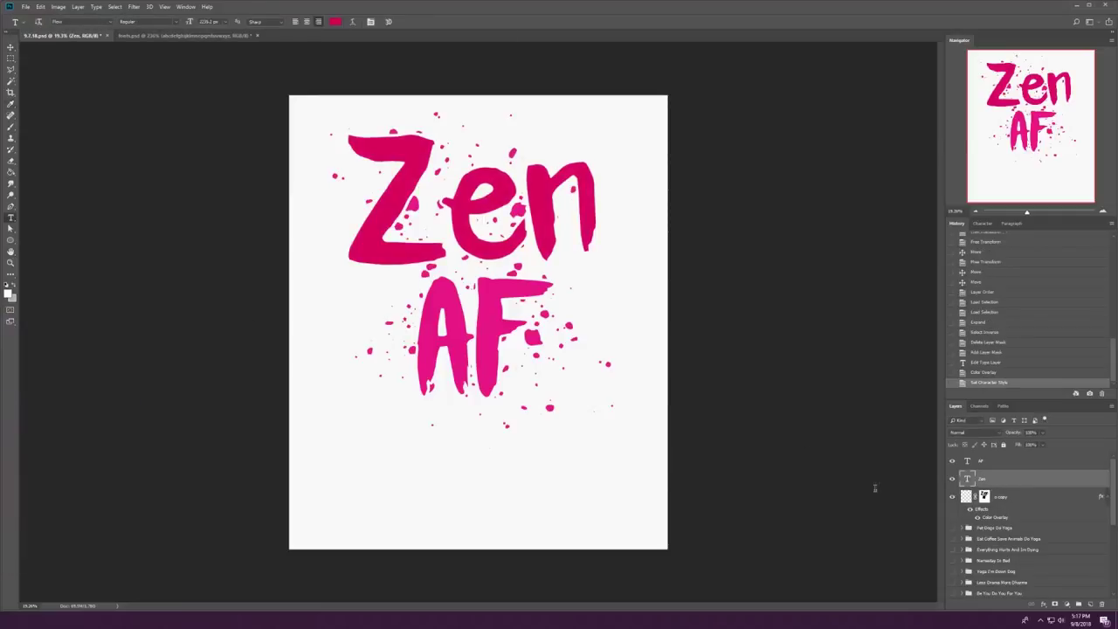
click(998, 461)
click(105, 419)
double_click(994, 517)
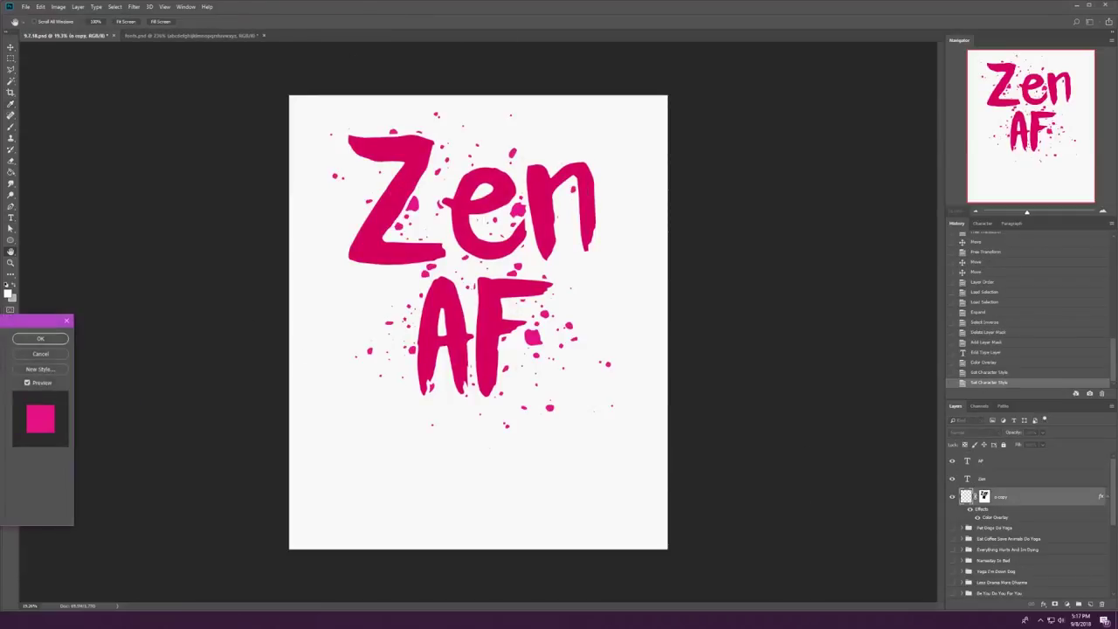
click(40, 420)
click(105, 419)
click(58, 340)
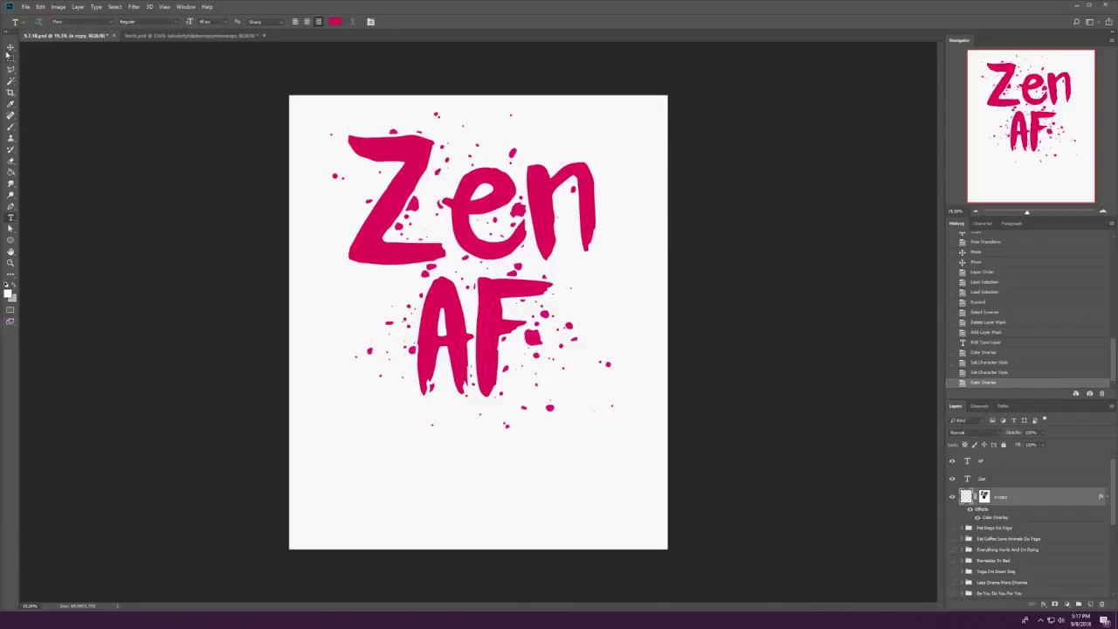
shift+click(1035, 460)
key(ctrl+g)
Step: Hide the Zen AF group and add enlarged Namaslay text across the top of the page
click(951, 458)
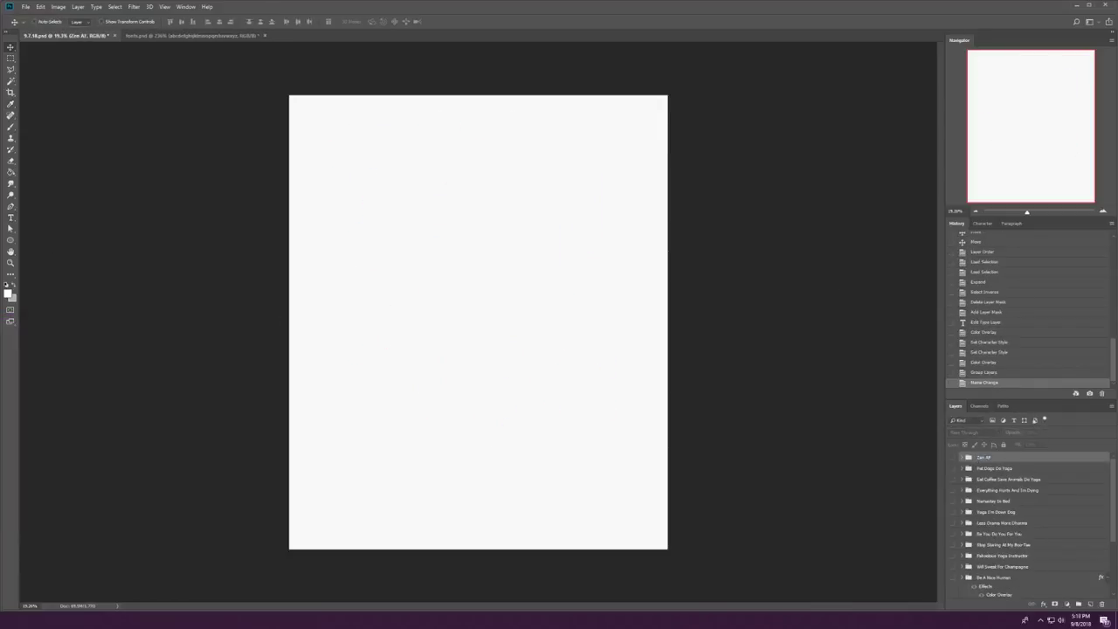
key(ctrl+v)
key(ctrl+Return)
key(v)
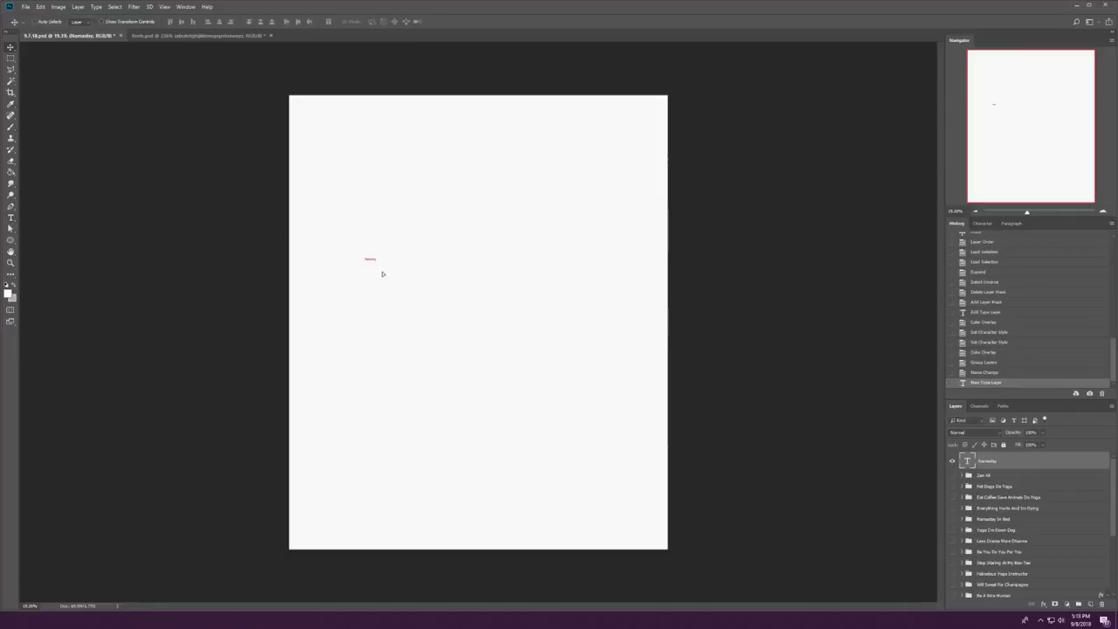
drag(498, 196, 661, 242)
key(Return)
Step: Shorten the text to Nama and duplicate it as a second line reading slay below
key(t)
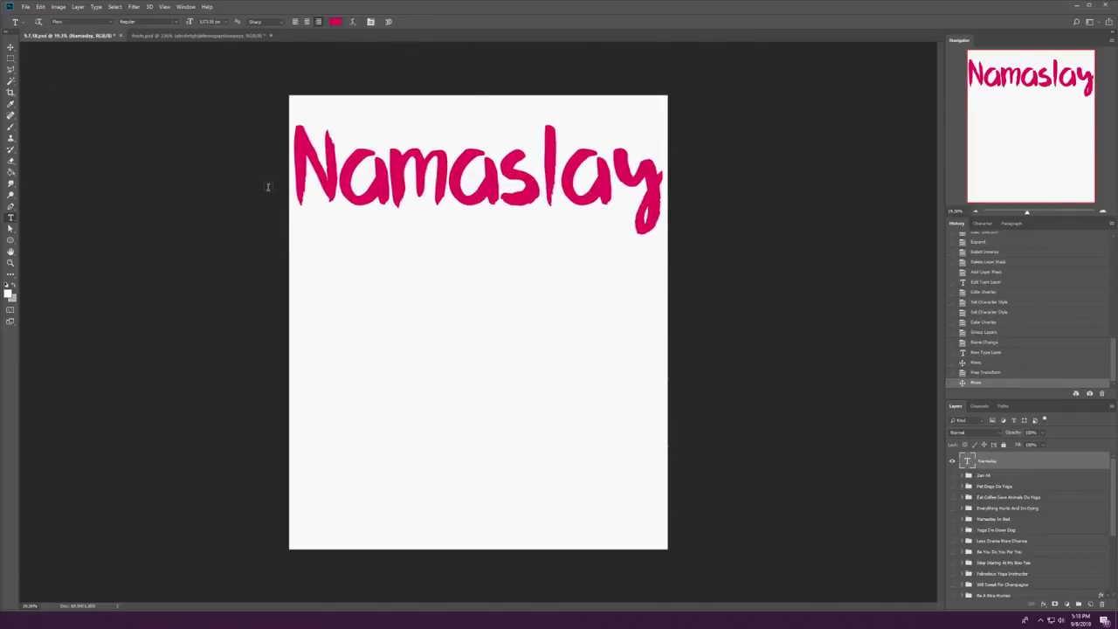
key(v)
drag(649, 175, 584, 274)
key(Return)
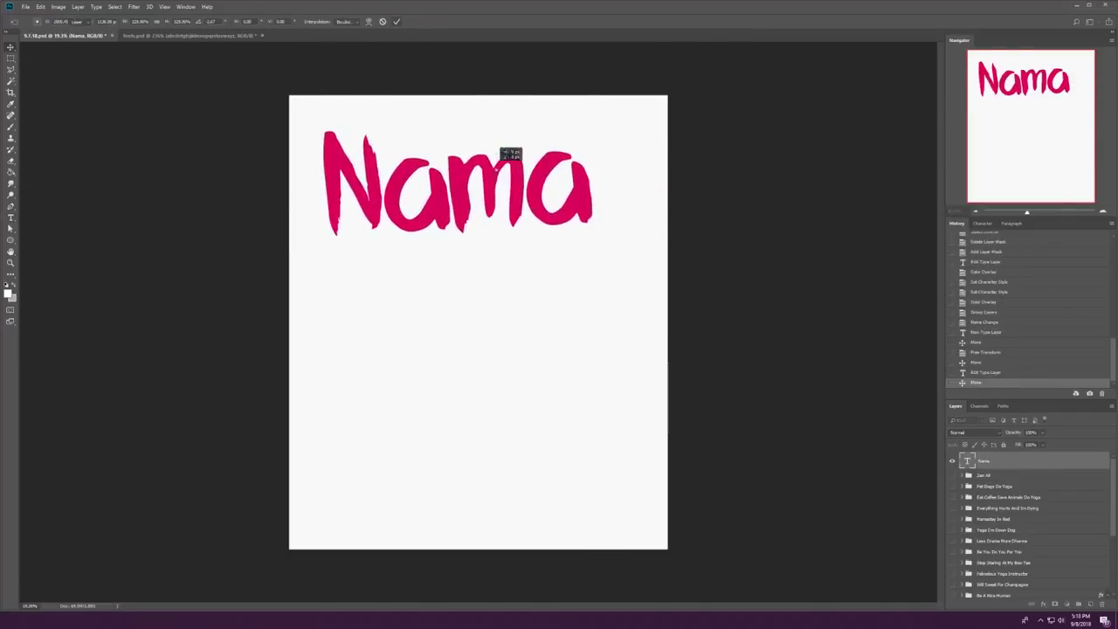
drag(509, 157, 509, 293)
text(slay)
drag(409, 331, 387, 300)
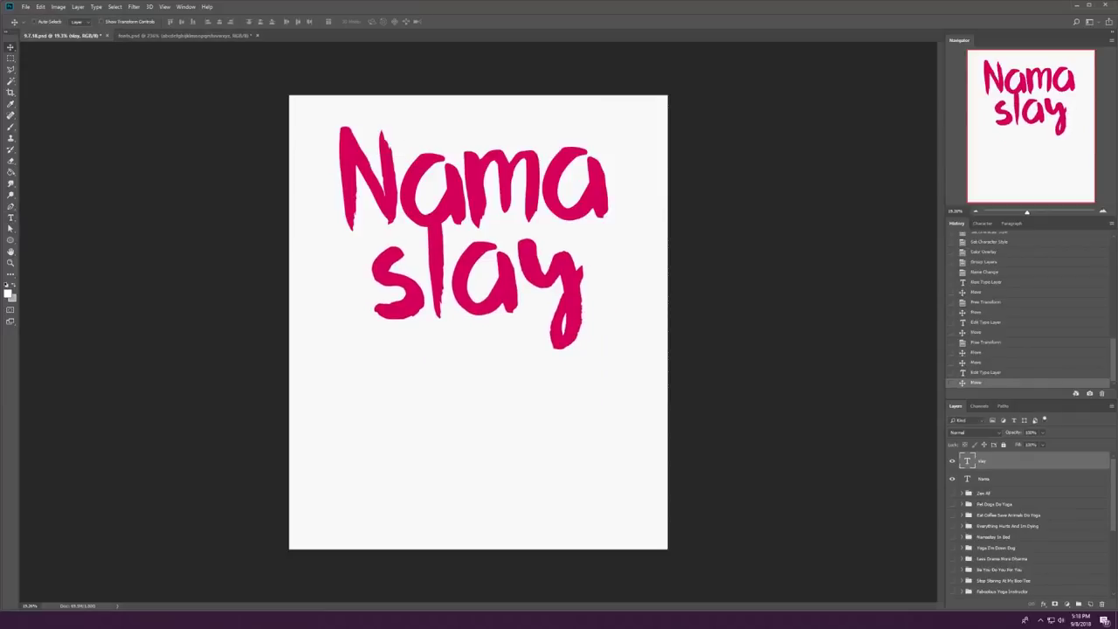
Step: Kern letters in Nama and slay in the Character panel and align slay under Nama
key(t)
drag(398, 175, 439, 179)
key(ctrl+t)
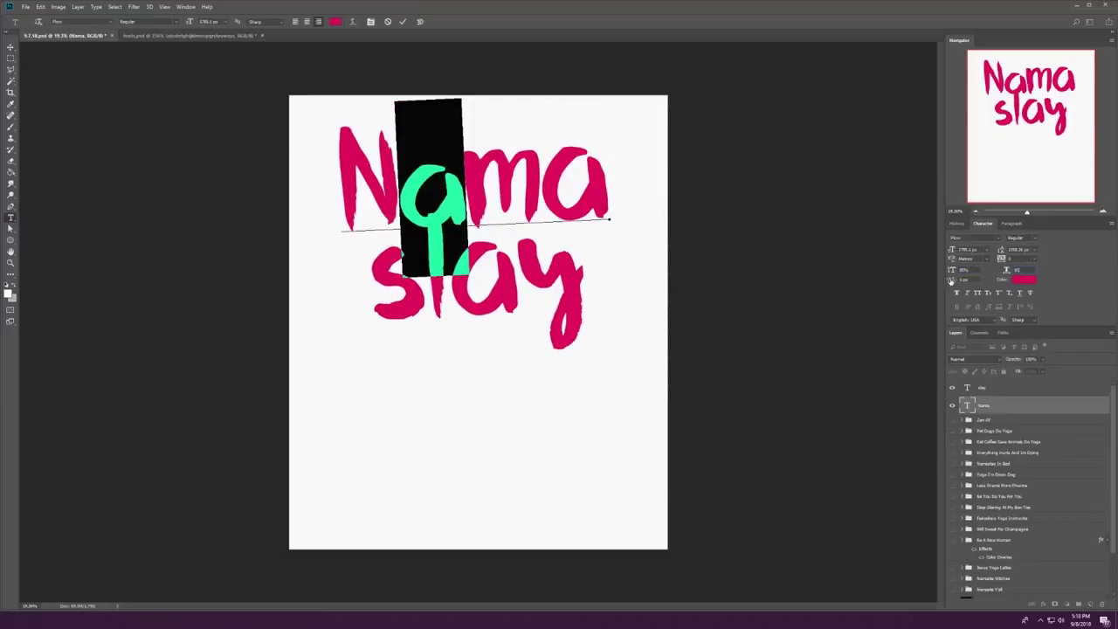
drag(423, 288, 449, 288)
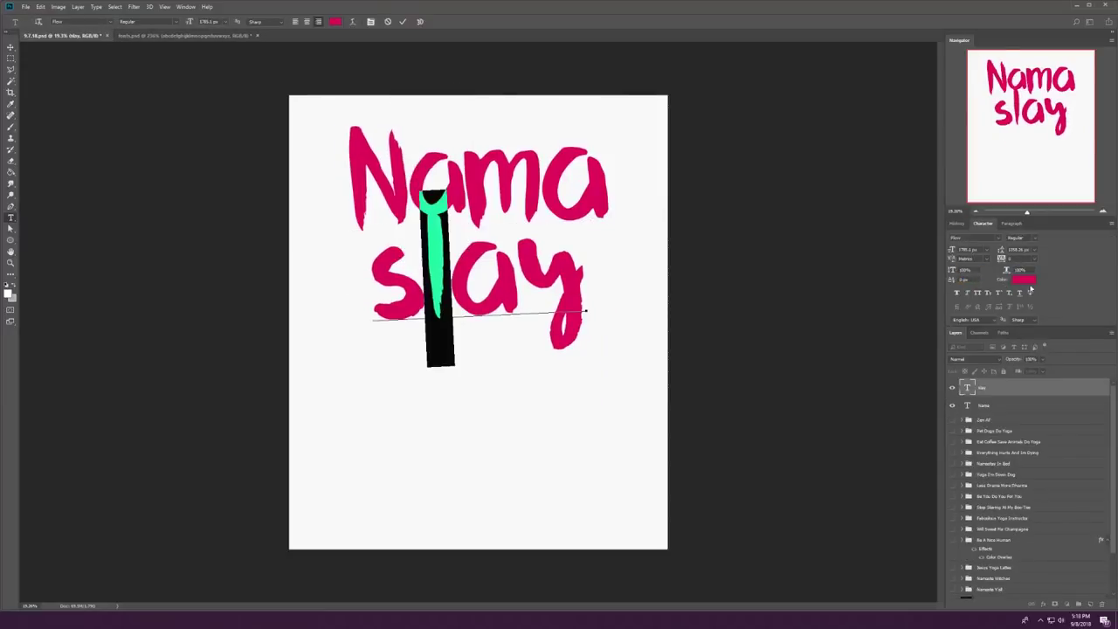
drag(453, 191, 511, 192)
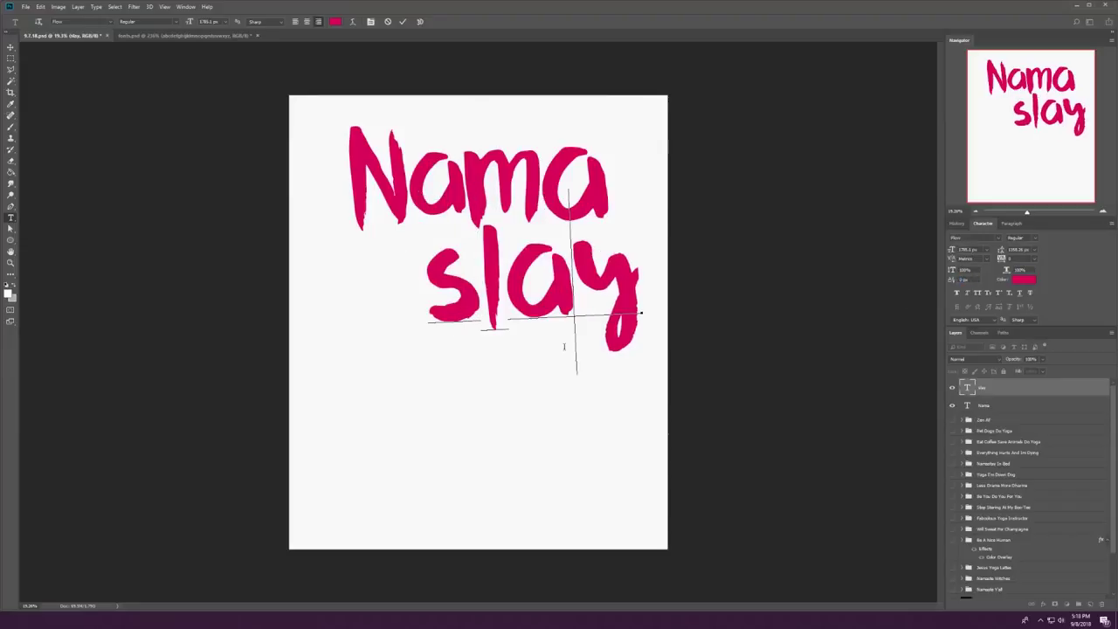
key(Escape)
key(v)
mouse_move(399, 180)
mouse_down()
mouse_move(415, 192)
mouse_move(390, 187)
mouse_up()
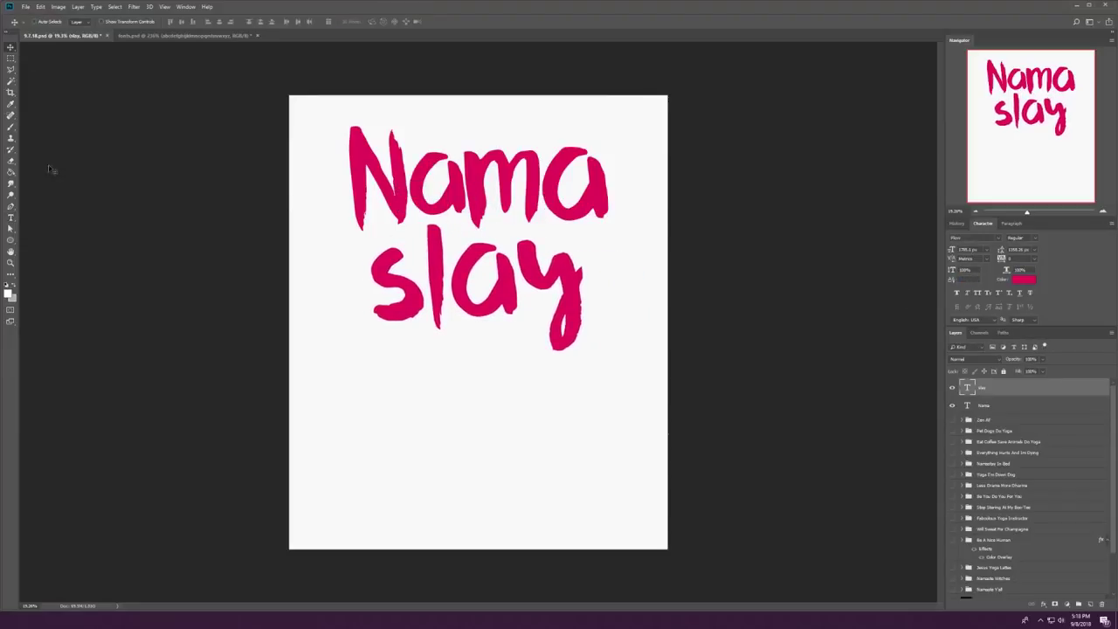
drag(539, 199, 612, 199)
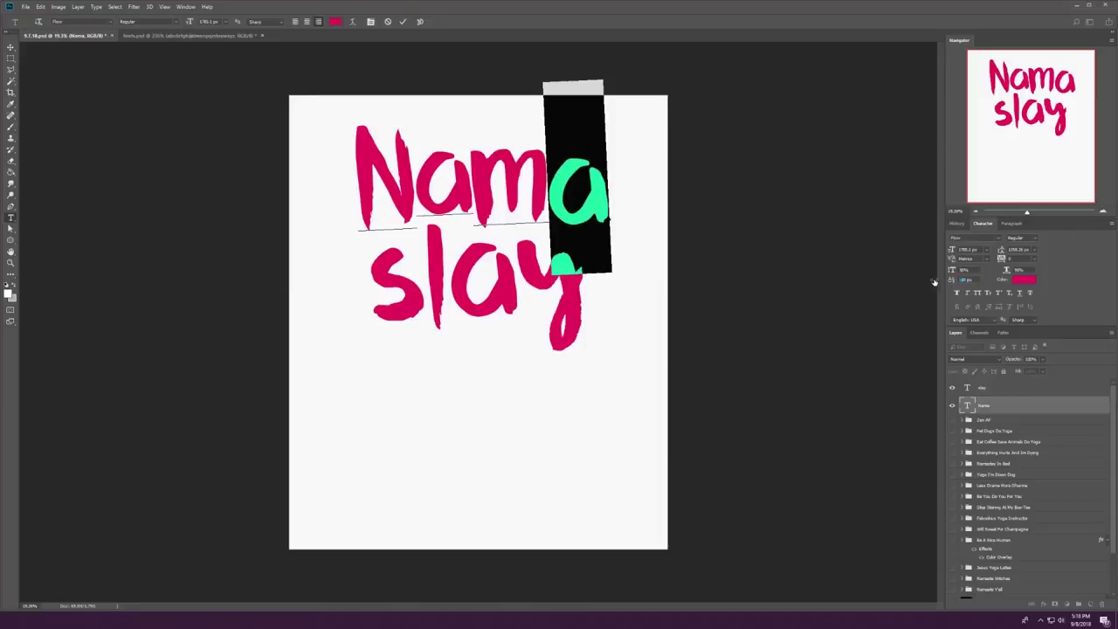
key(Escape)
Step: Paste a pink brush-stroke swash from fonts.psd, rotated and stretched beneath slay
key(v)
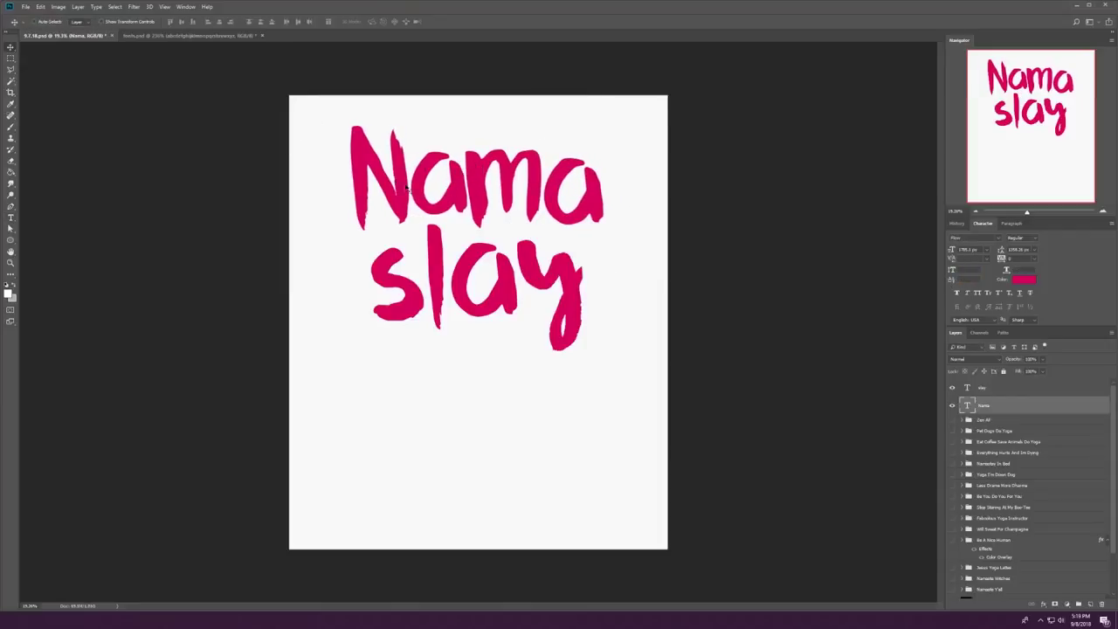
click(155, 35)
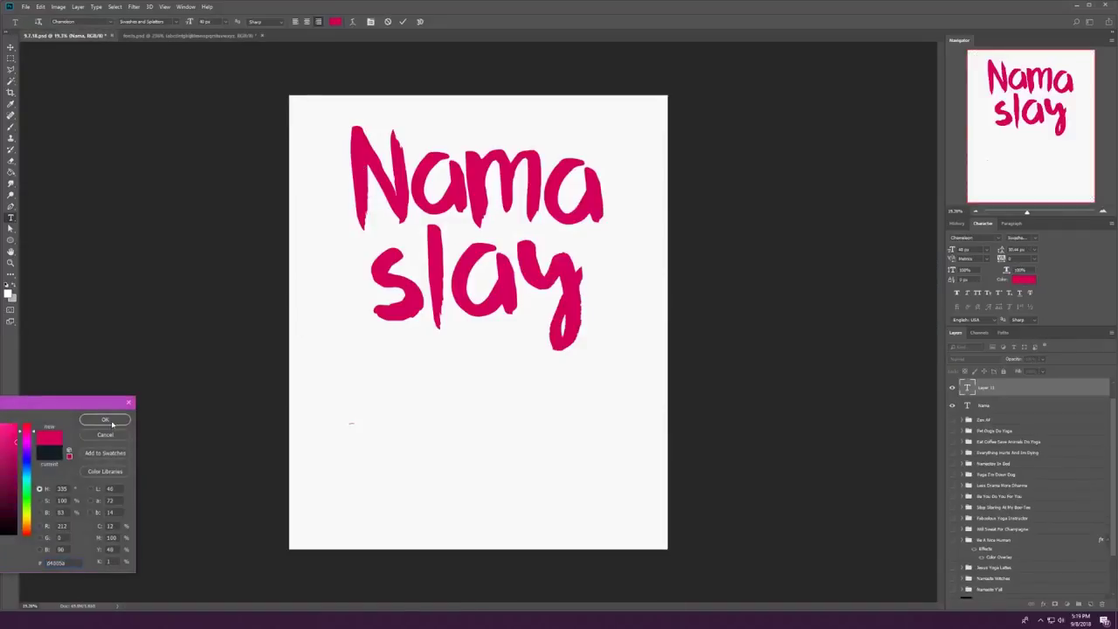
click(112, 424)
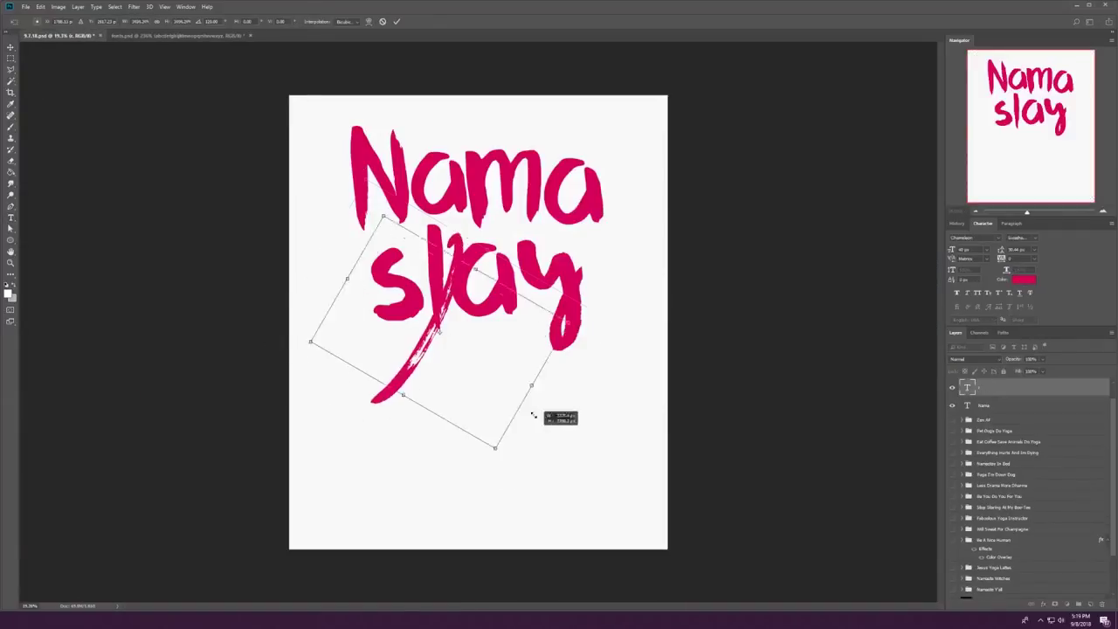
mouse_move(531, 411)
mouse_down()
mouse_move(594, 212)
mouse_move(512, 204)
mouse_up()
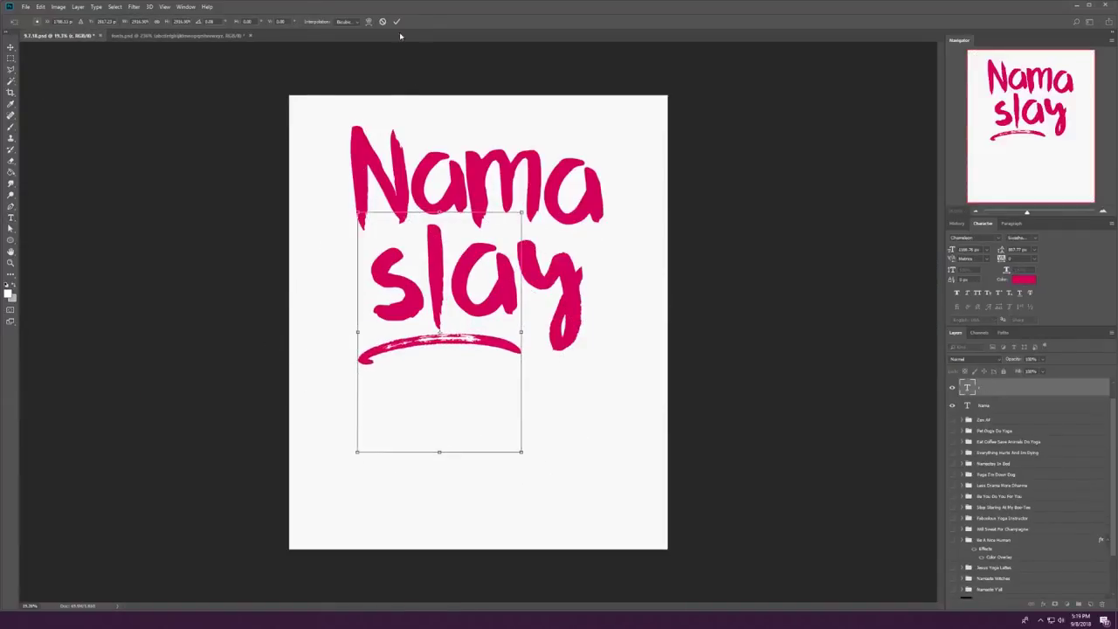
mouse_move(463, 262)
mouse_down()
mouse_move(474, 242)
mouse_move(489, 249)
mouse_up()
mouse_move(365, 372)
mouse_down()
mouse_move(341, 442)
mouse_move(358, 476)
mouse_up()
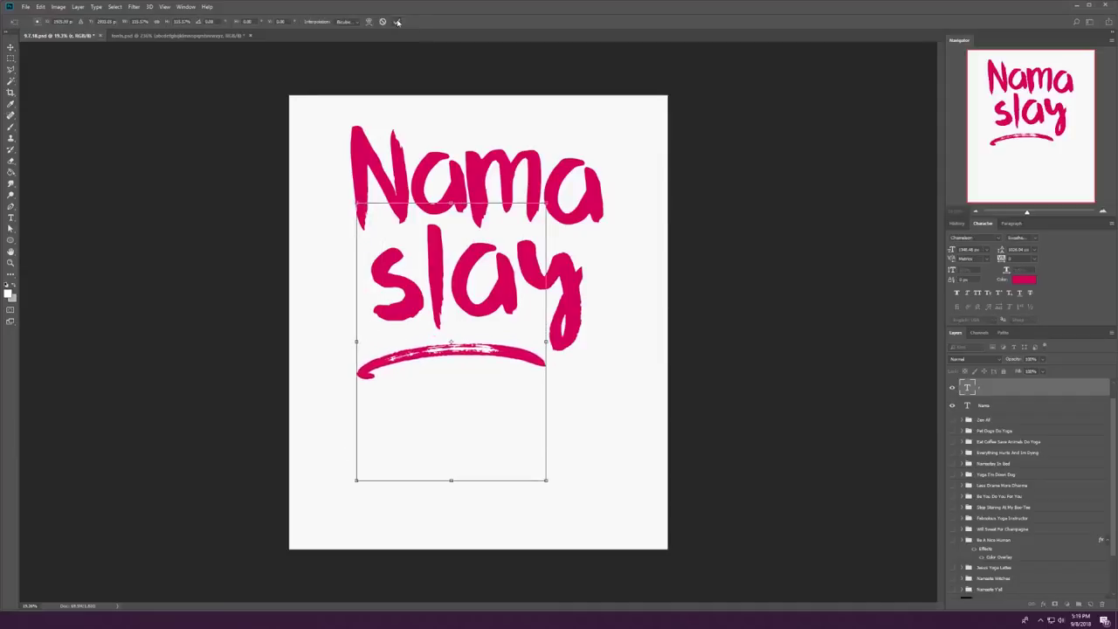
key(Return)
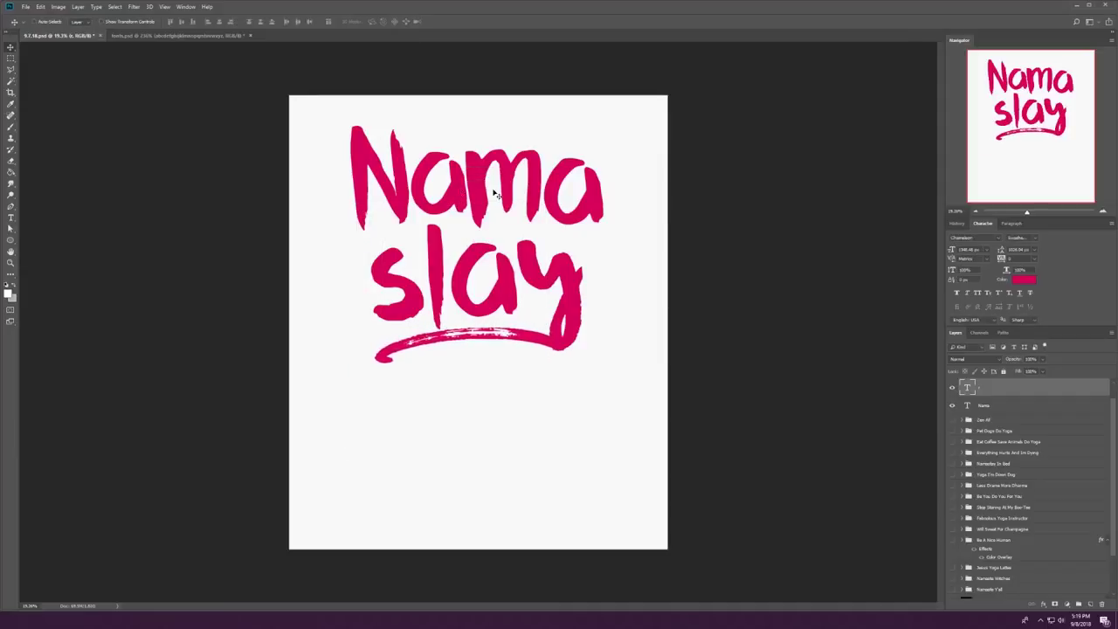
Step: Reshape the underline swash under slay, then undo it entirely
key(ctrl+t)
mouse_move(452, 344)
mouse_down()
mouse_move(155, 350)
mouse_move(511, 323)
mouse_move(669, 213)
mouse_up()
key(Escape)
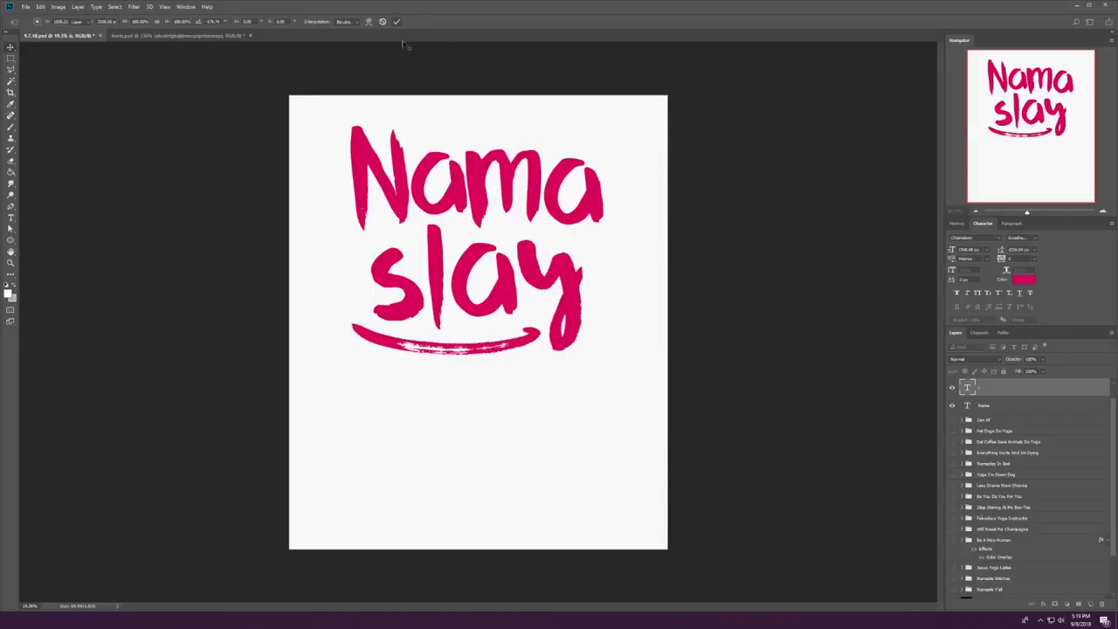
key(ctrl+alt+z)
key(ctrl+alt+z)
key(ctrl+alt+z)
key(ctrl+alt+z)
key(ctrl+alt+z)
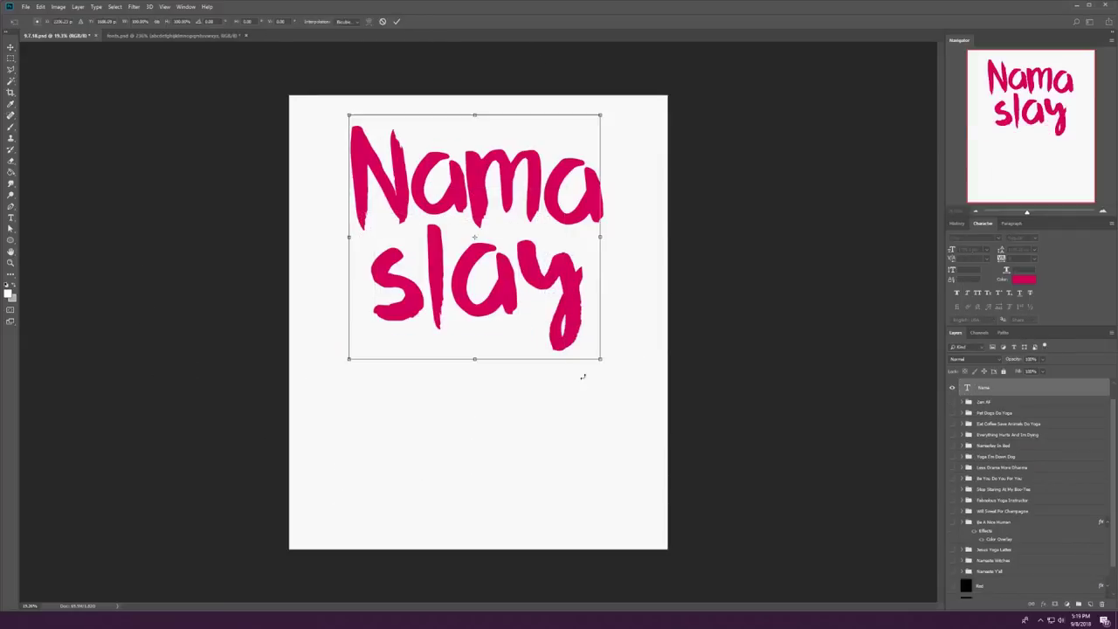
Step: Revert to the version without the underline and set both Nama and slay in Chameleon
key(t)
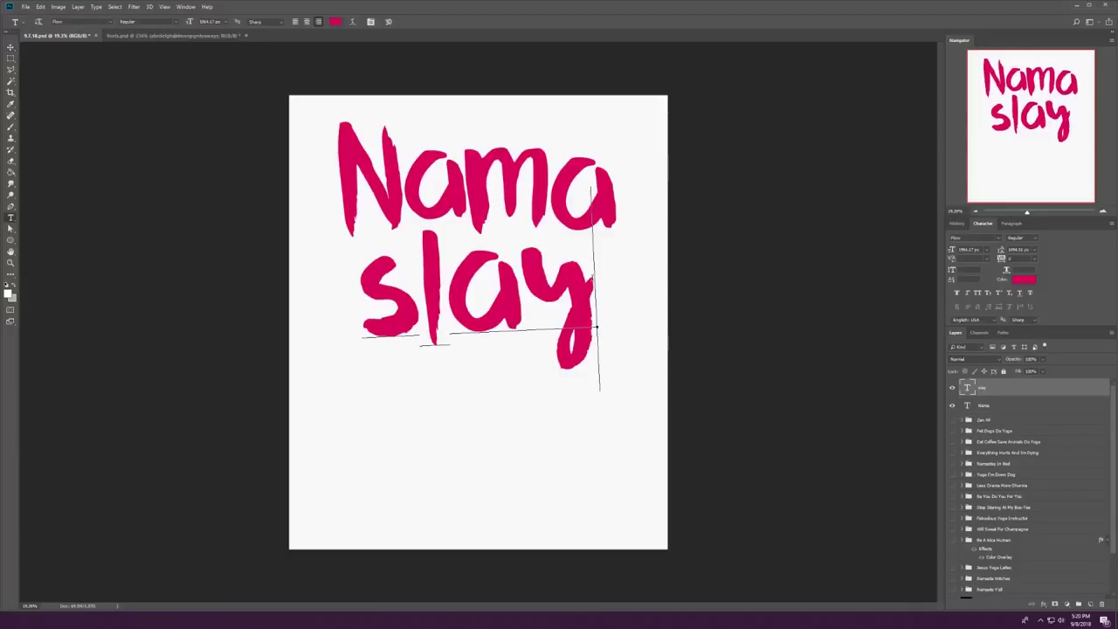
key(ctrl+shift+z)
key(ctrl+alt+z)
scroll(126, 170, up, 5)
key(ctrl+0)
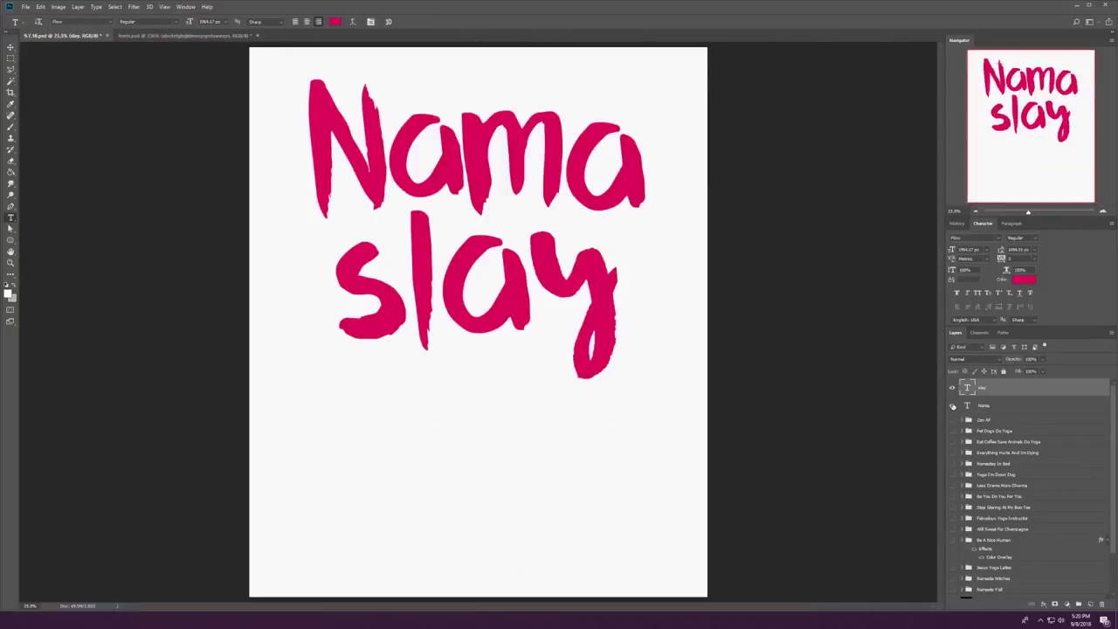
shift+click(984, 405)
click(78, 21)
text(Chame)
click(87, 53)
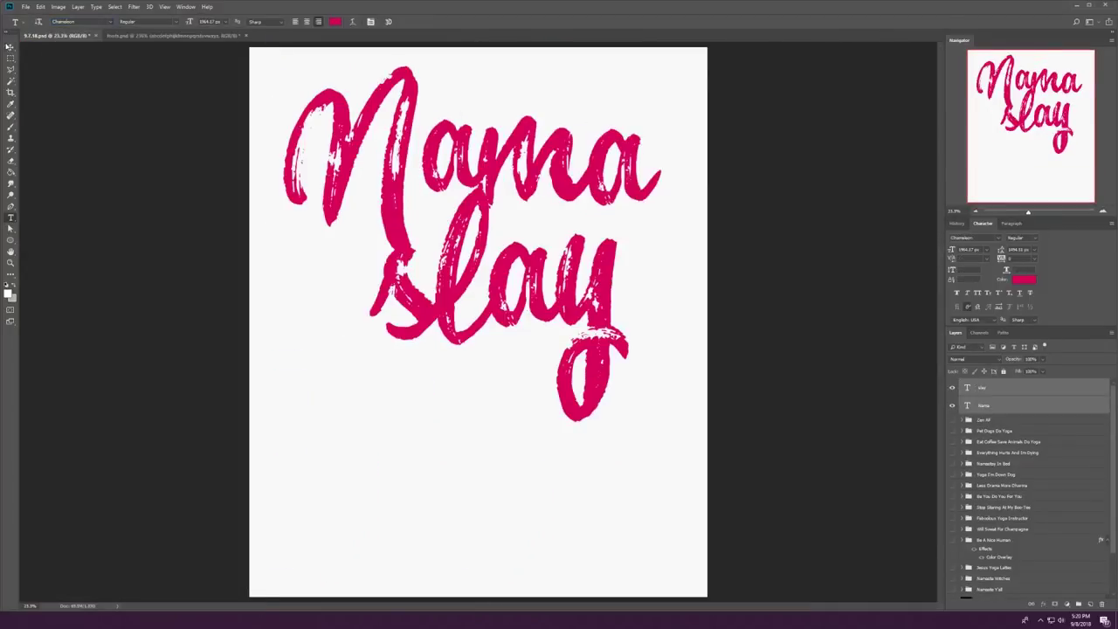
Step: Compare earlier versions of the slay text, then return to the latest one
key(v)
key(ctrl+alt+z)
key(ctrl+alt+z)
key(ctrl+alt+z)
key(ctrl+alt+z)
key(ctrl+alt+z)
key(ctrl+alt+z)
key(ctrl+alt+z)
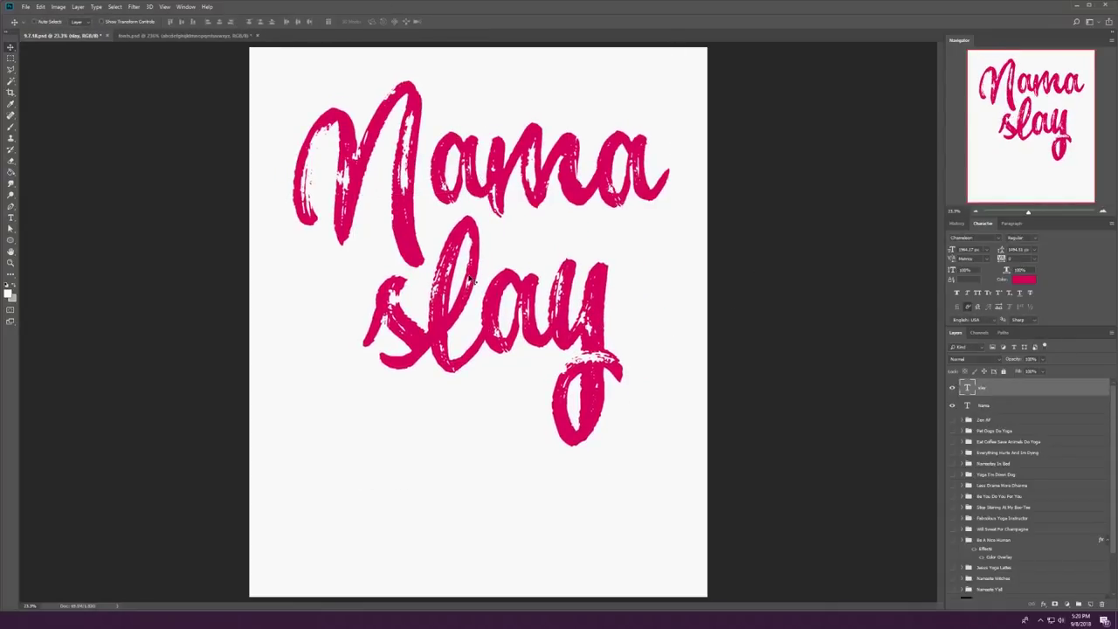
key(ctrl+alt+z)
key(ctrl+alt+z)
key(ctrl+Tab)
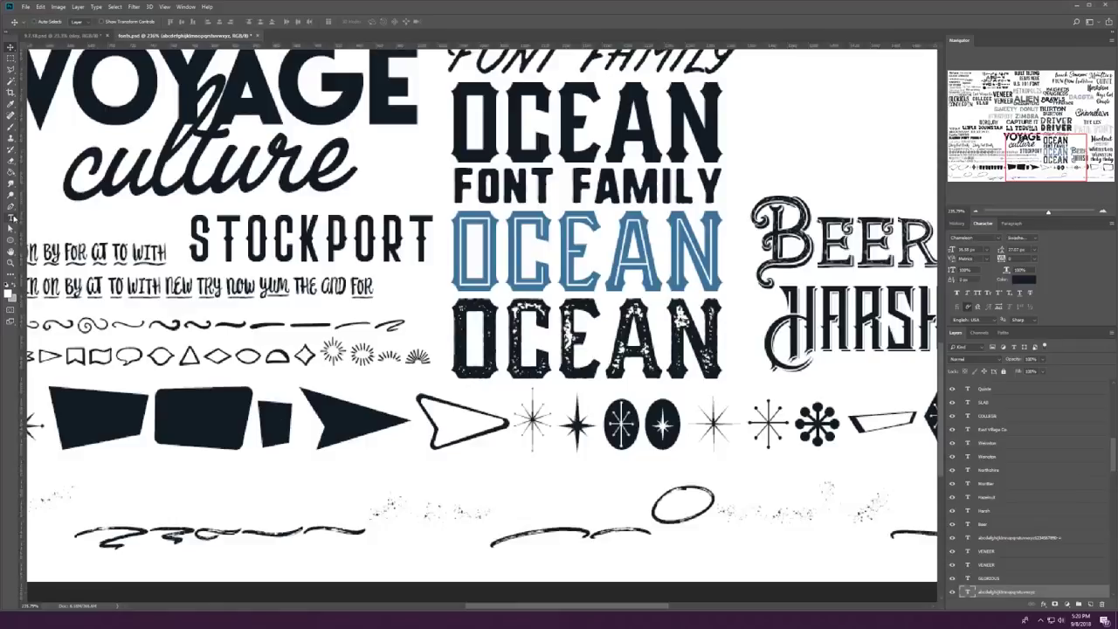
Step: Copy the splatter glyph from the fonts.psd reference document
key(t)
click(715, 535)
key(BackSpace)
key(ctrl+0)
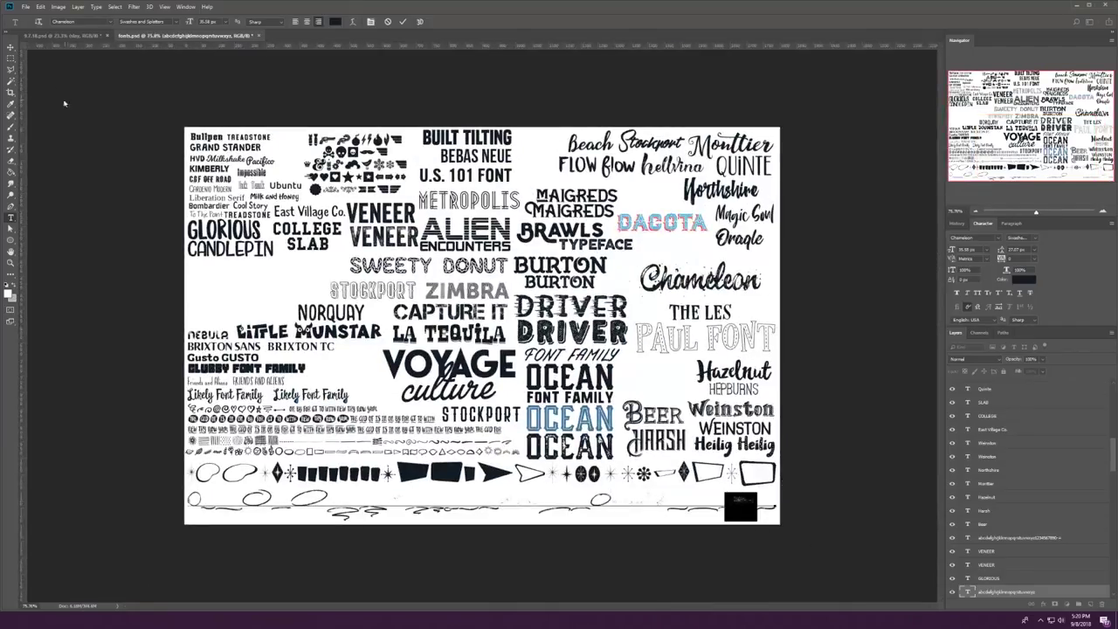
Step: Paste the splatter as a new type layer, scale it up and move it across the lettering
click(74, 35)
click(354, 464)
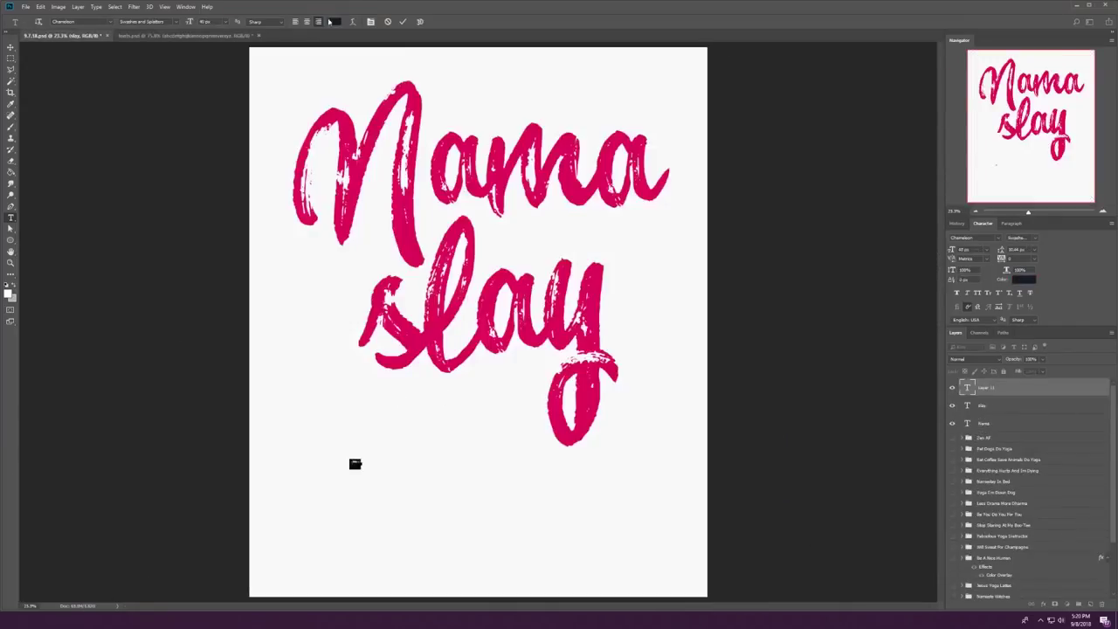
key(ctrl+t)
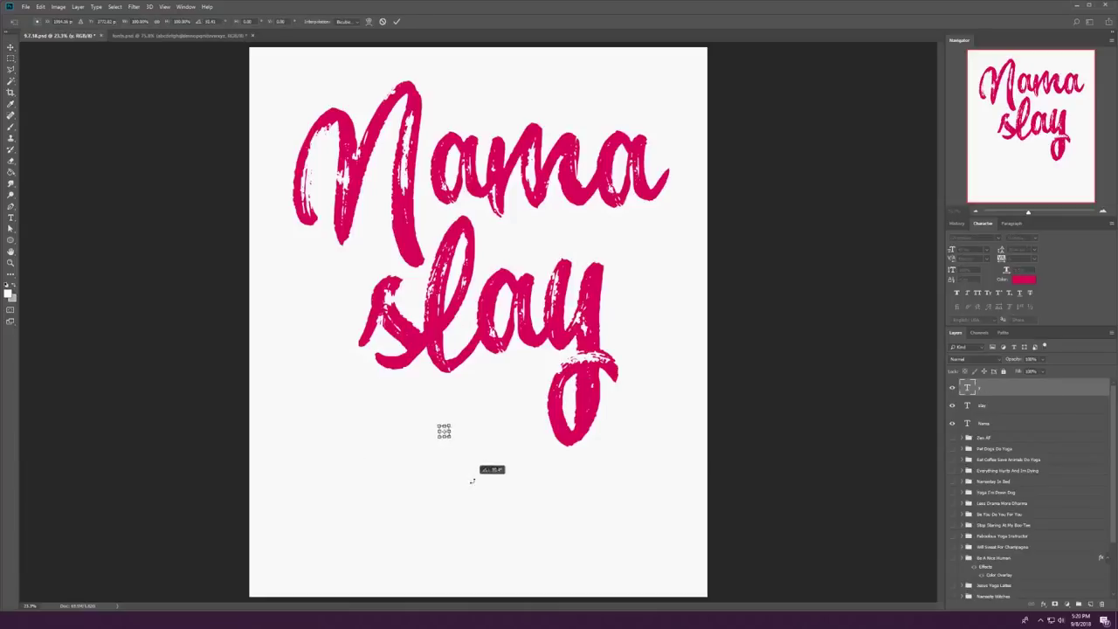
drag(471, 480, 241, 261)
click(396, 21)
drag(349, 253, 528, 371)
Step: Make the splatter pink, enlarge it, rotate it about 40° and spread it between Nama and slay
click(179, 35)
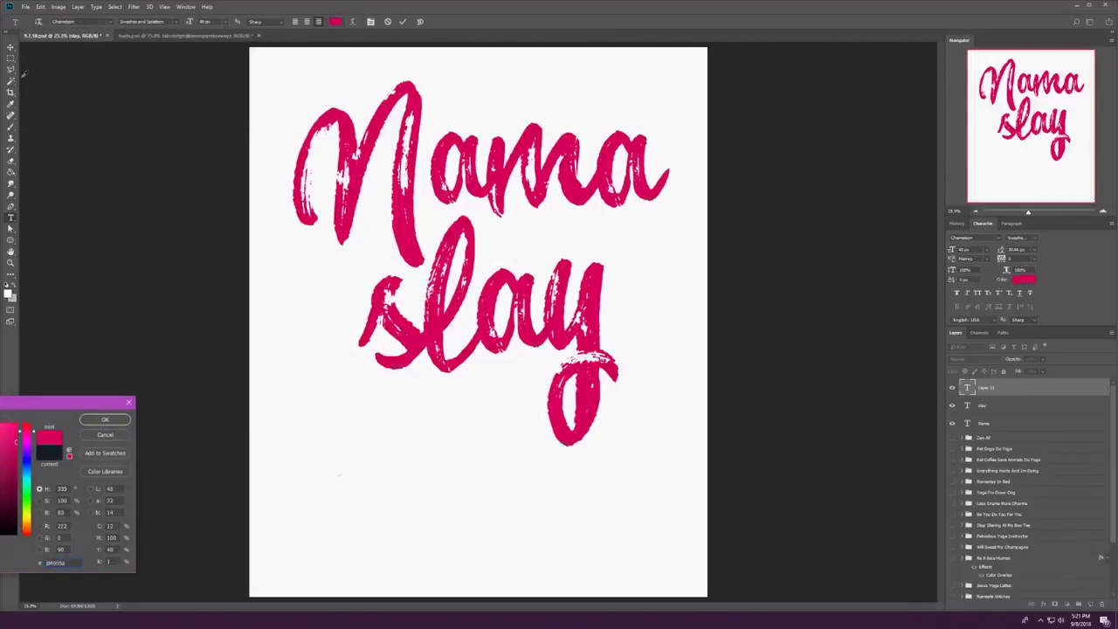
key(Return)
key(ctrl+t)
drag(342, 470, 736, 49)
drag(739, 268, 632, 227)
key(Return)
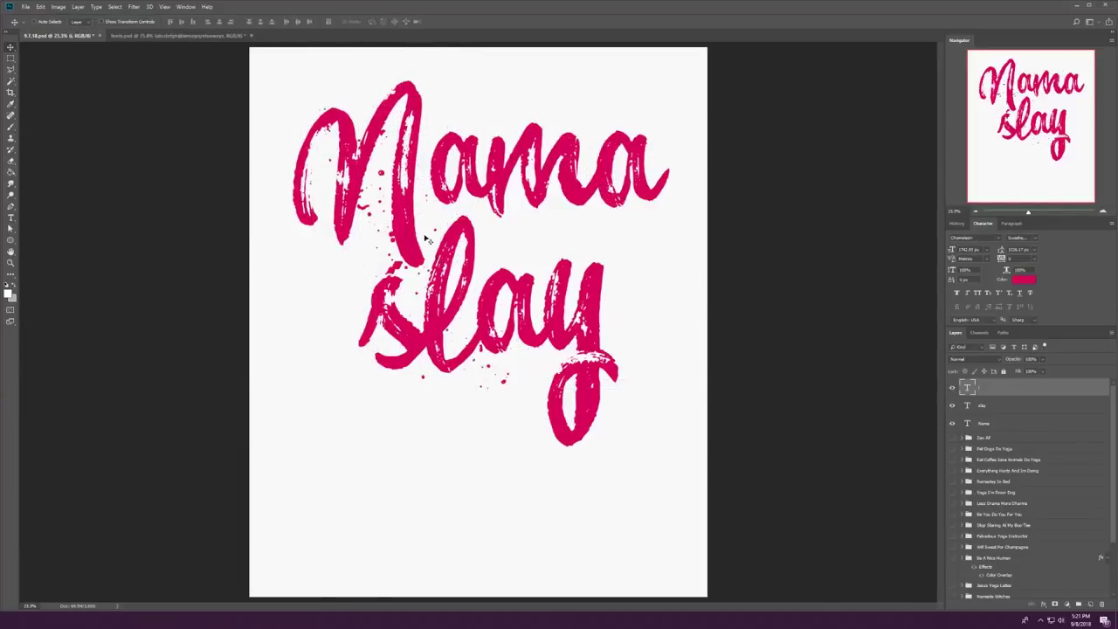
key(ctrl+t)
drag(422, 261, 480, 199)
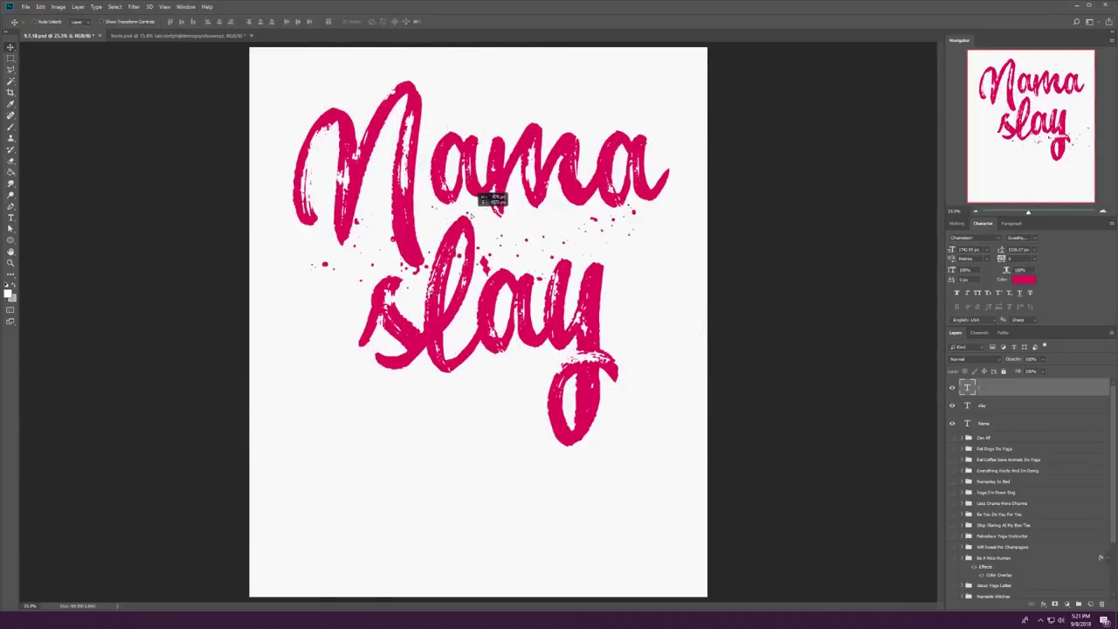
Step: Group the three type layers into the Namaslay group and save the document
ctrl+click(967, 423)
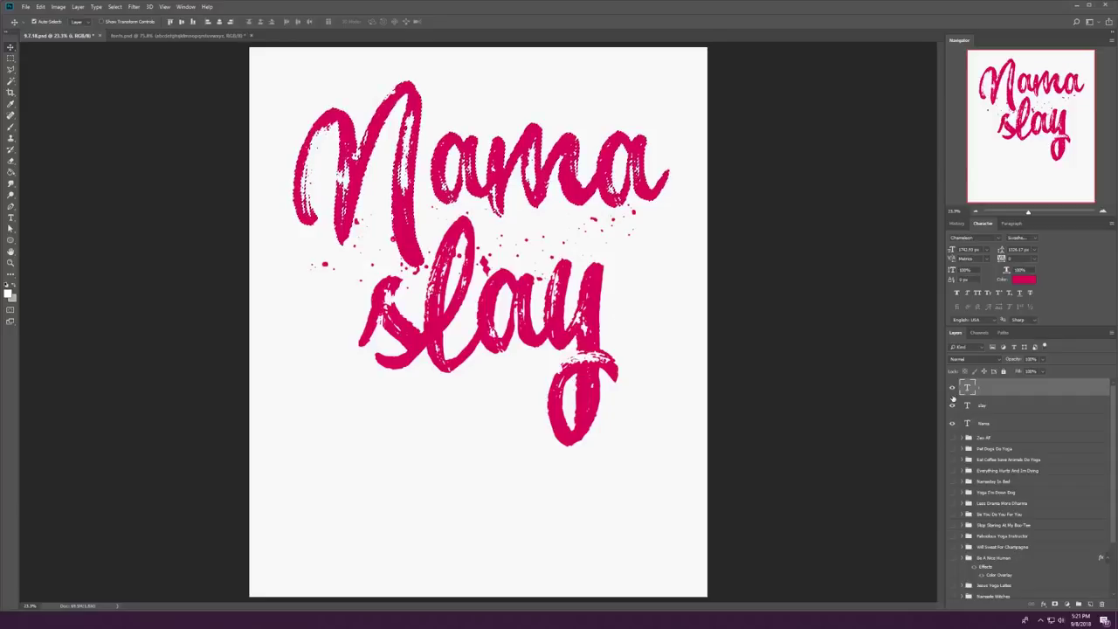
click(115, 6)
click(231, 153)
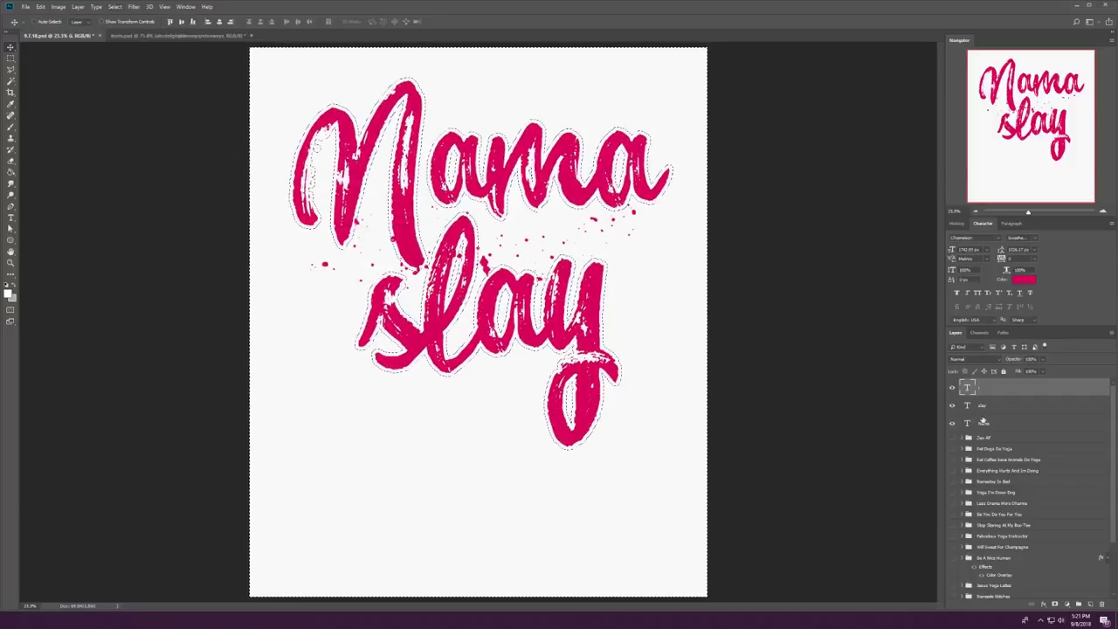
key(ctrl+g)
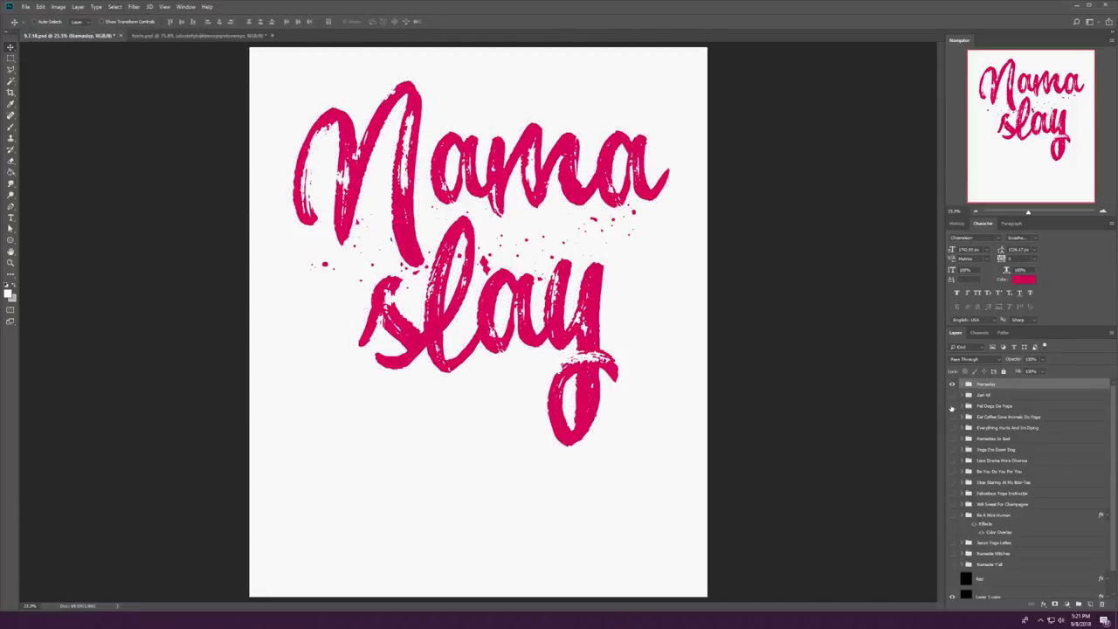
key(ctrl+s)
Step: Give the Namaslay group a lighter pink Color Overlay style
right_click(987, 386)
click(1013, 133)
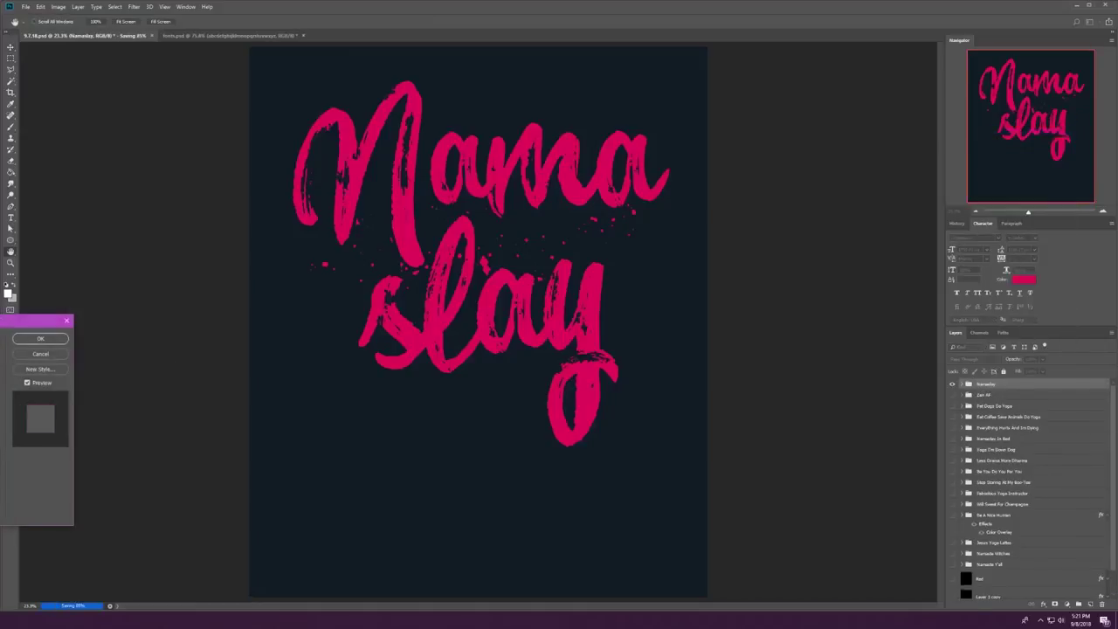
text(ff5c92)
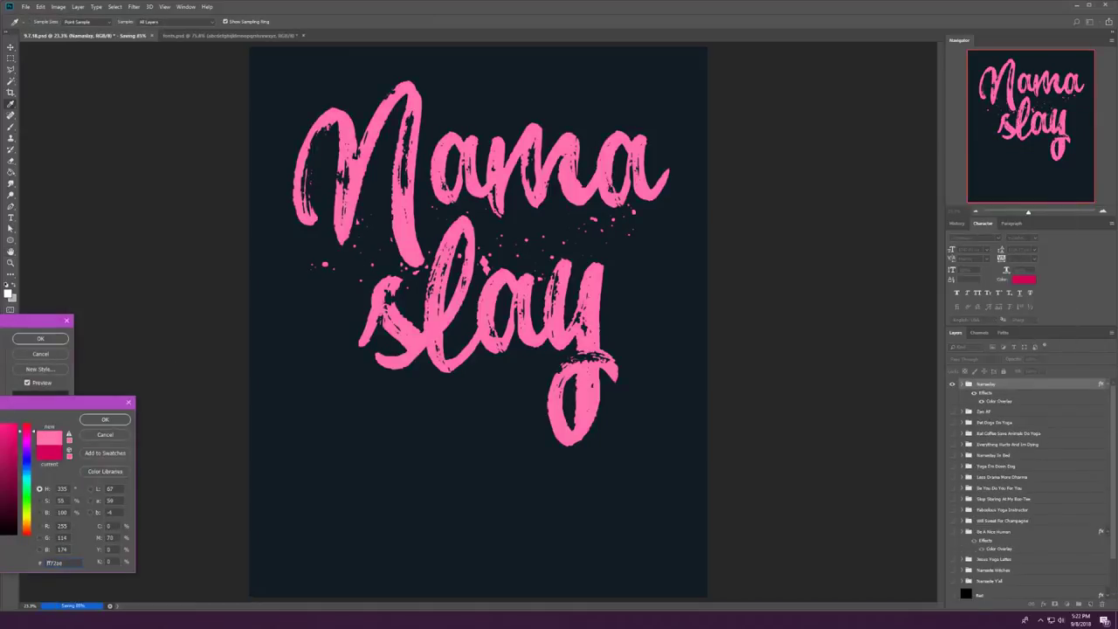
text(fe4f99)
Step: Confirm the pink colour overlay on the lettering
key(Return)
key(Return)
scroll(421, 183, down, 2)
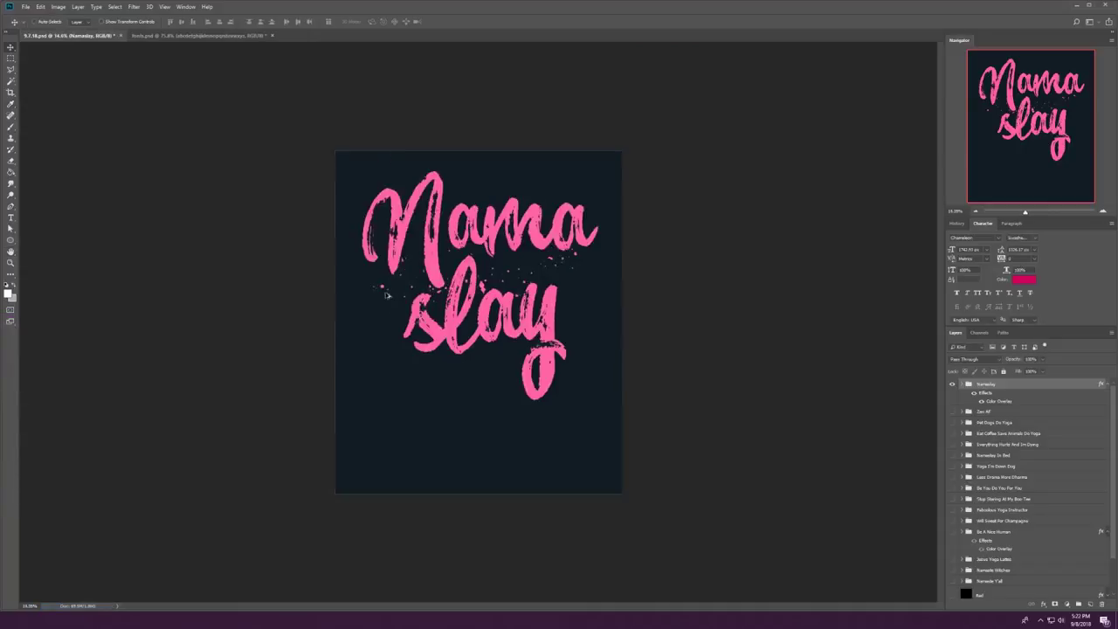
scroll(422, 184, up, 3)
Step: Copy a swash glyph from the fonts document and place it as an underline beneath slay
click(157, 38)
scroll(38, 286, up, 3)
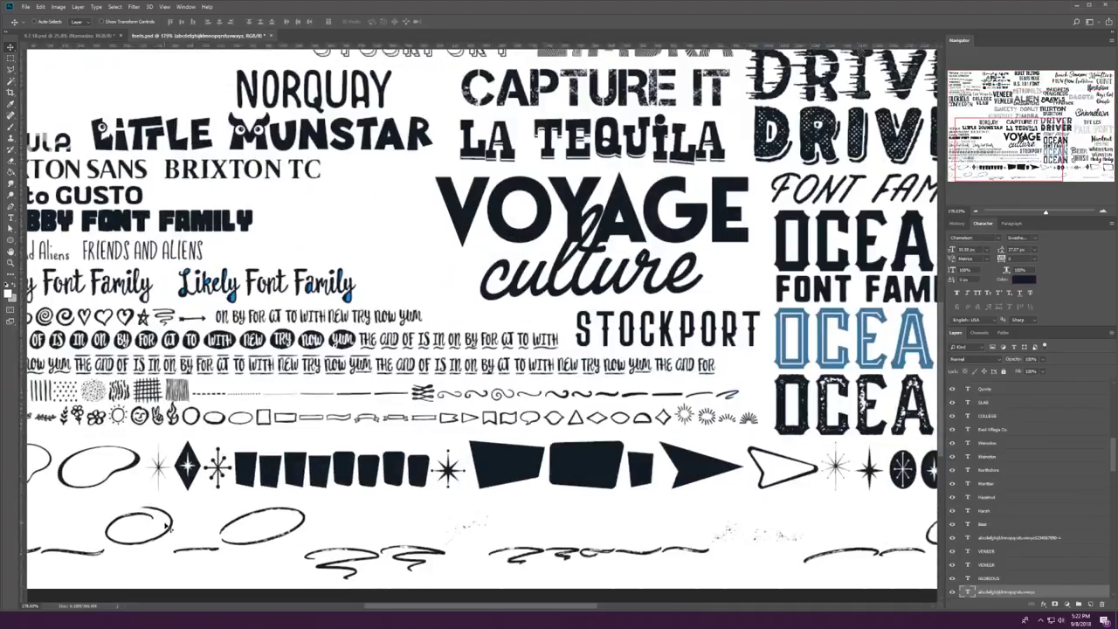
scroll(38, 285, right, 3)
double_click(129, 480)
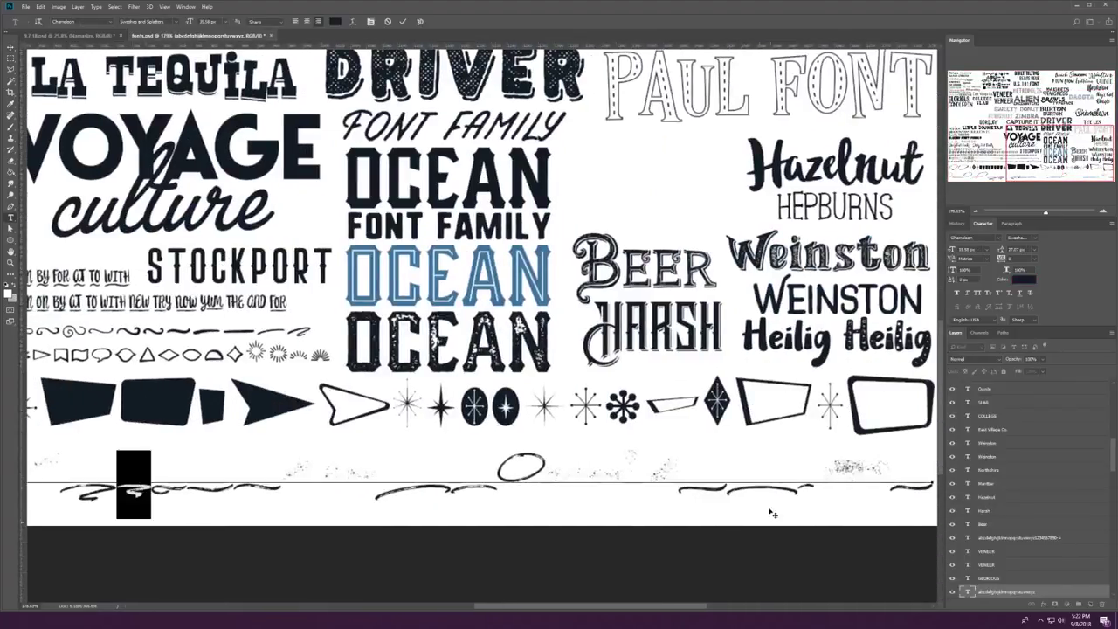
click(769, 511)
key(ctrl+Tab)
click(302, 437)
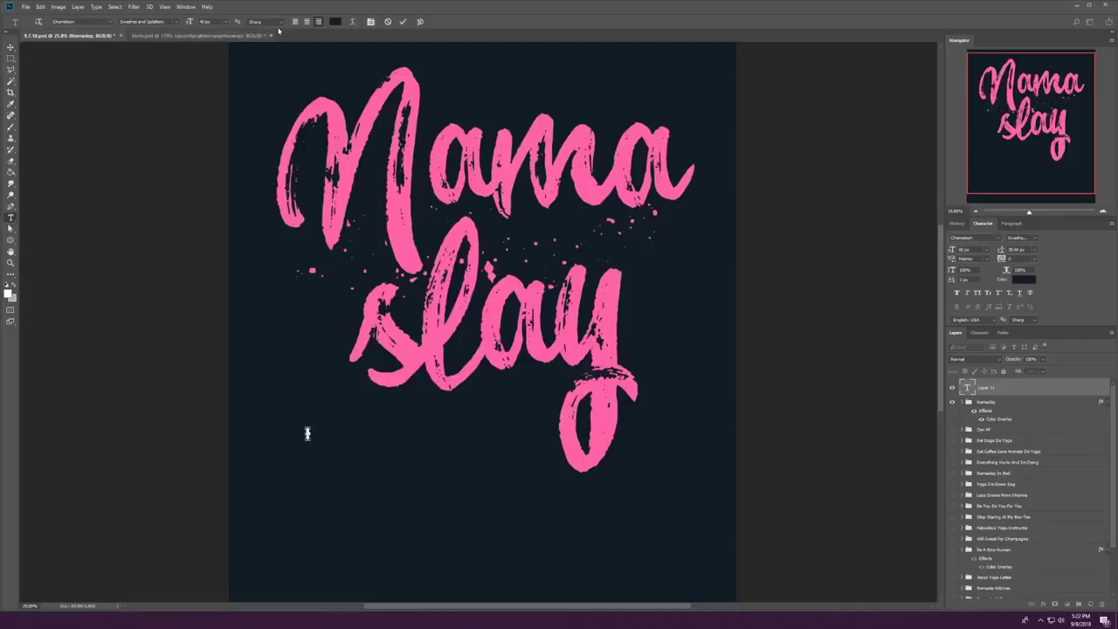
key(ctrl+v)
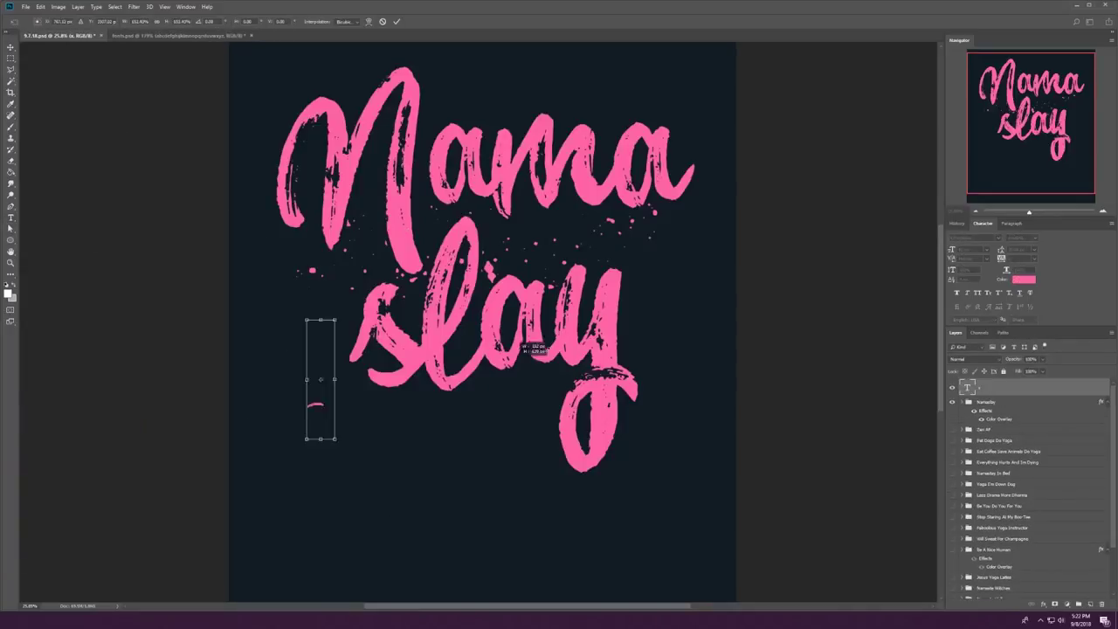
drag(524, 347, 524, 402)
key(Return)
Step: Delete the empty text layer and hide the Namaslay design
key(ctrl+minus)
key(ctrl+minus)
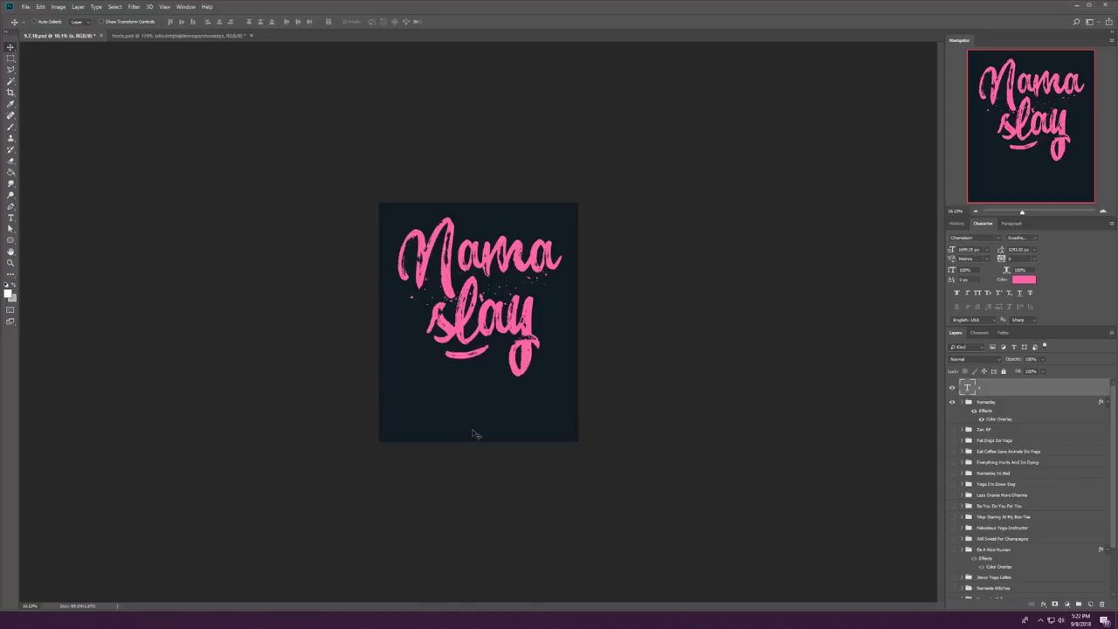
key(Delete)
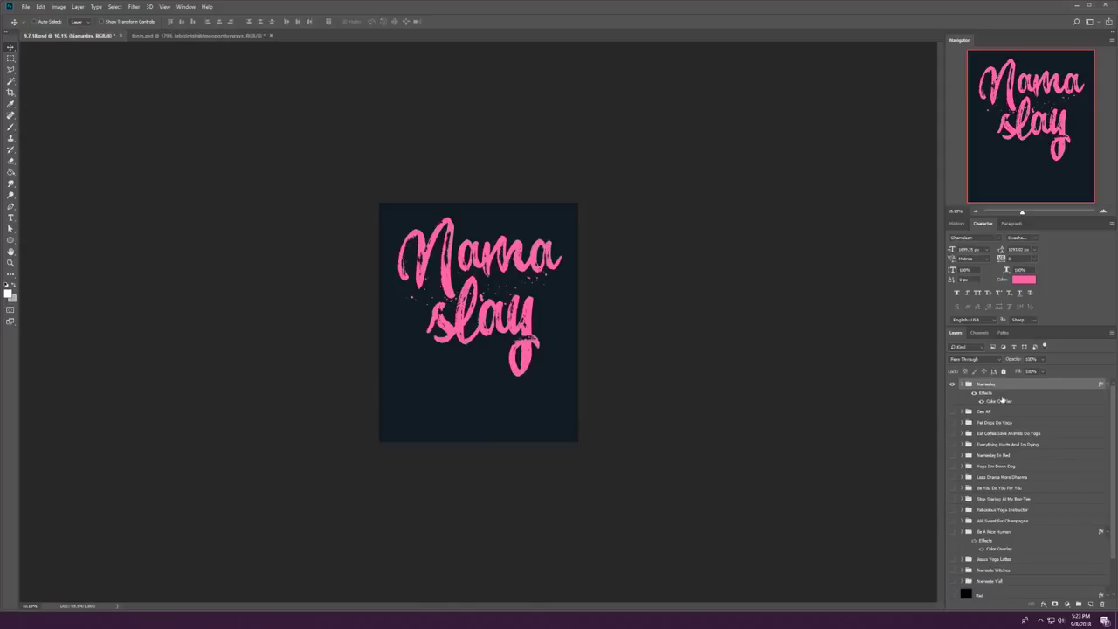
click(952, 383)
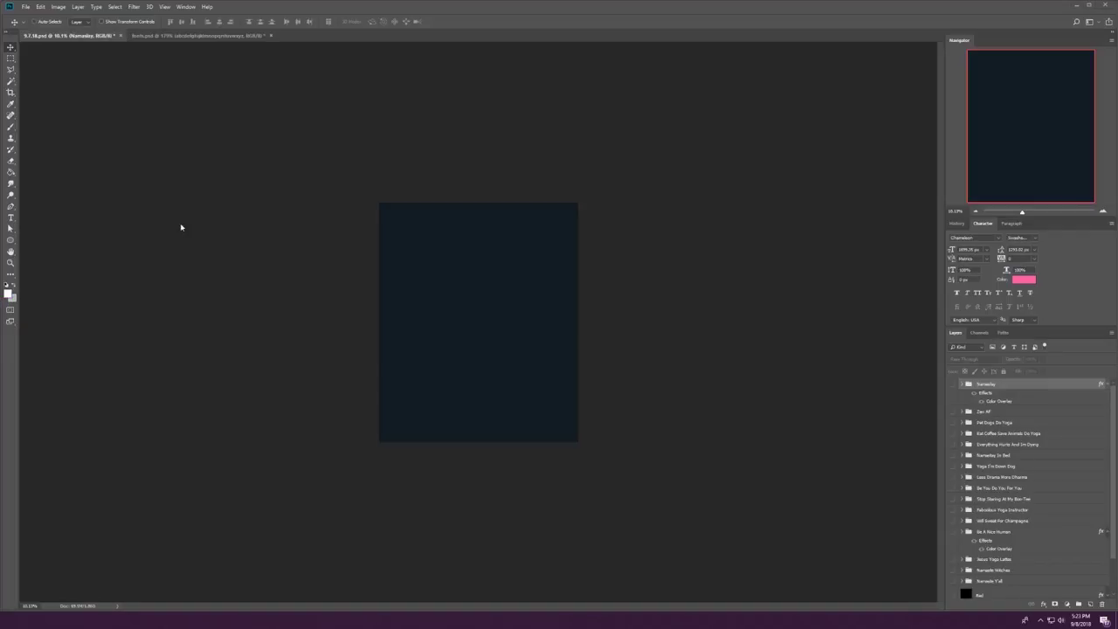
Step: Set the text colour to white on a new type layer, then discard the empty layer
key(t)
key(ctrl+plus)
click(355, 164)
click(335, 21)
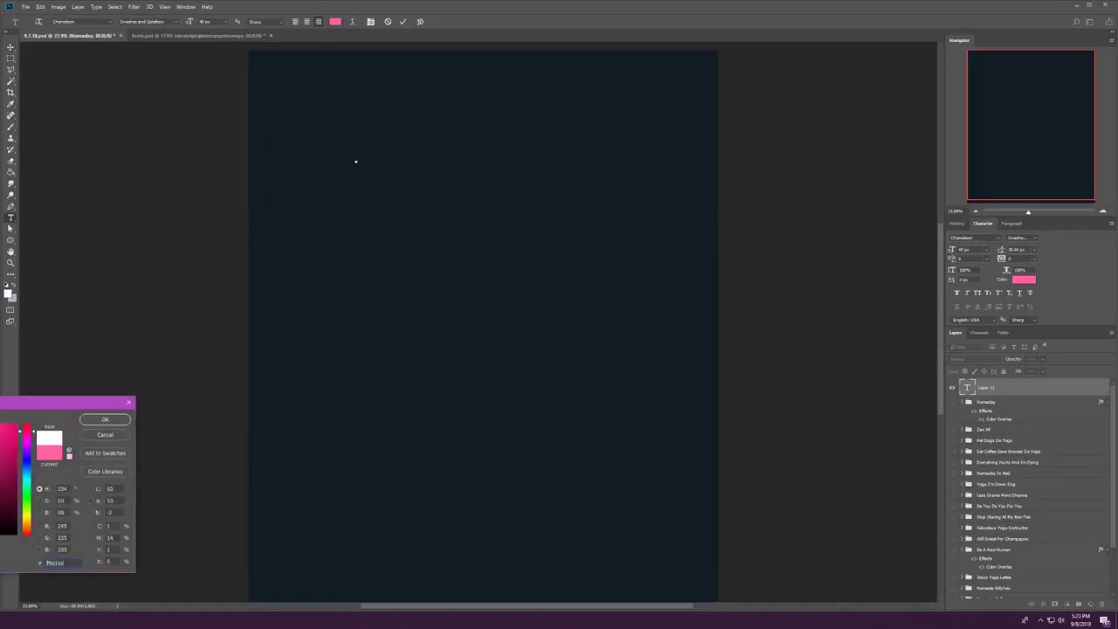
click(106, 418)
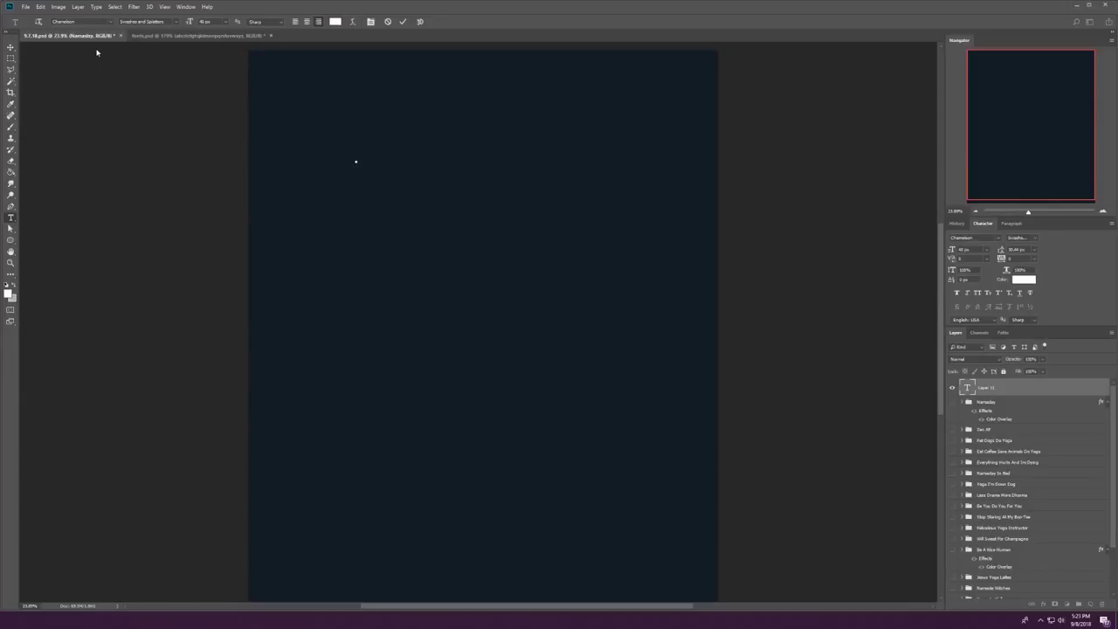
click(955, 474)
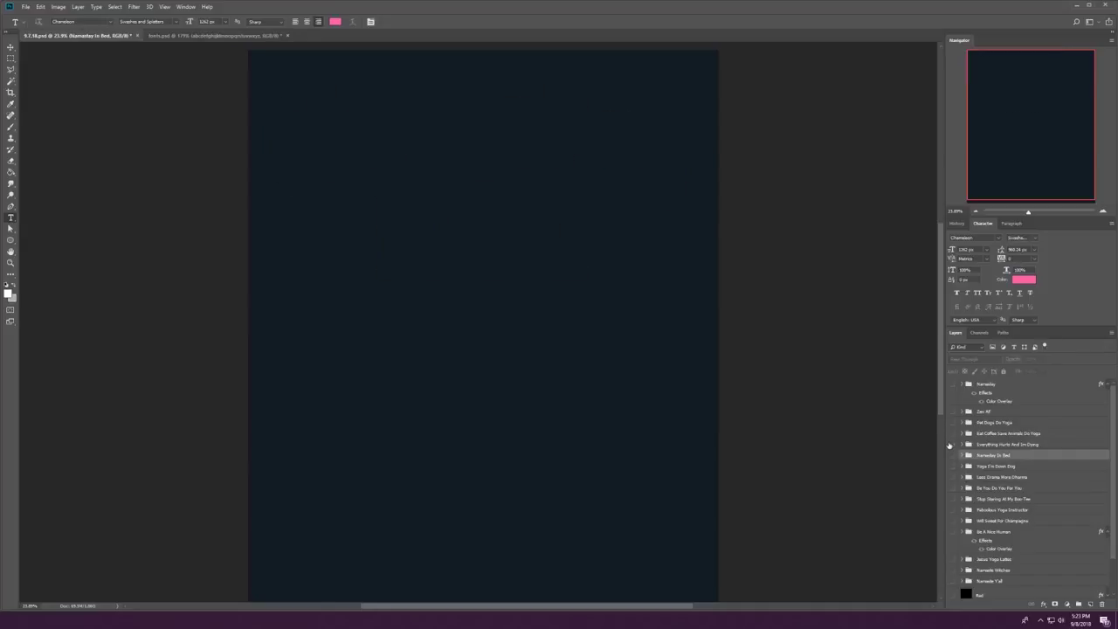
Step: Duplicate the Eat Coffee Save Animals Do Yoga group and move the copy to the top
click(952, 433)
click(1005, 433)
key(ctrl+j)
drag(1004, 433, 968, 394)
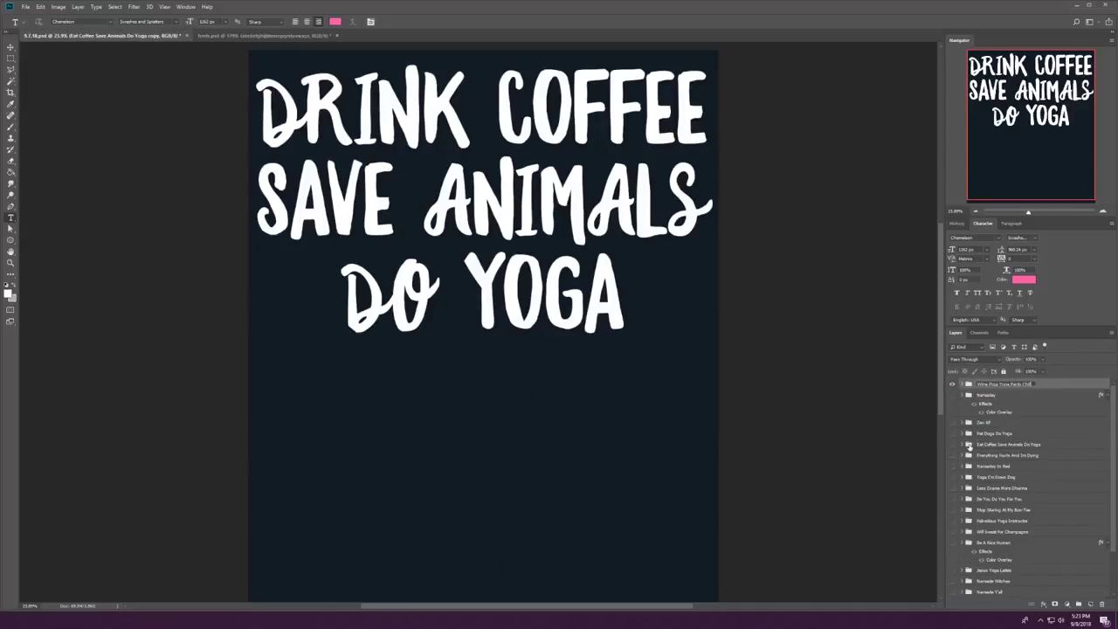
Step: Retype DRINK COFFEE as WINE PIZZA
click(471, 107)
drag(471, 108, 225, 88)
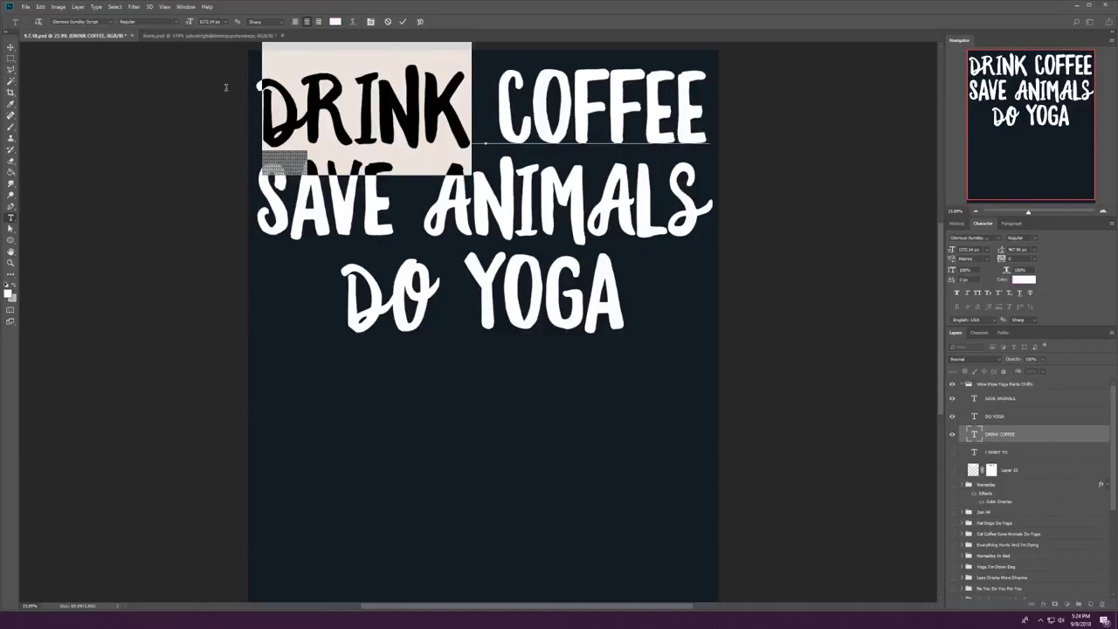
text(WINE)
key(Right)
key(shift+End)
text(OUZZA)
key(BackSpace)
key(BackSpace)
key(BackSpace)
key(BackSpace)
key(BackSpace)
text(PIZZA)
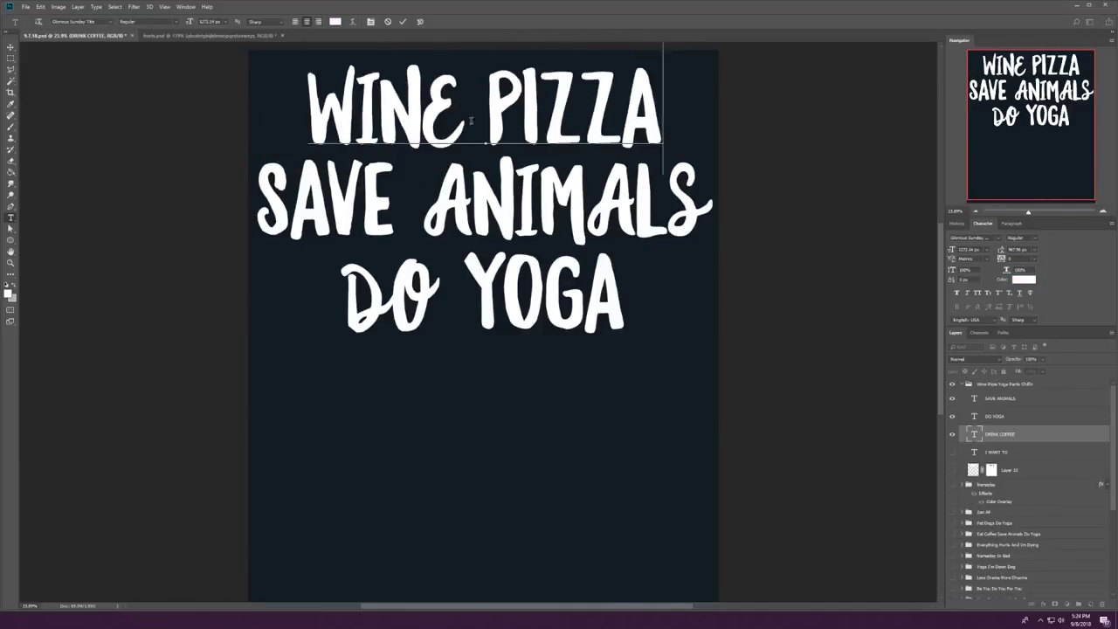
Step: Colour WINE red and PIZZA orange
click(334, 21)
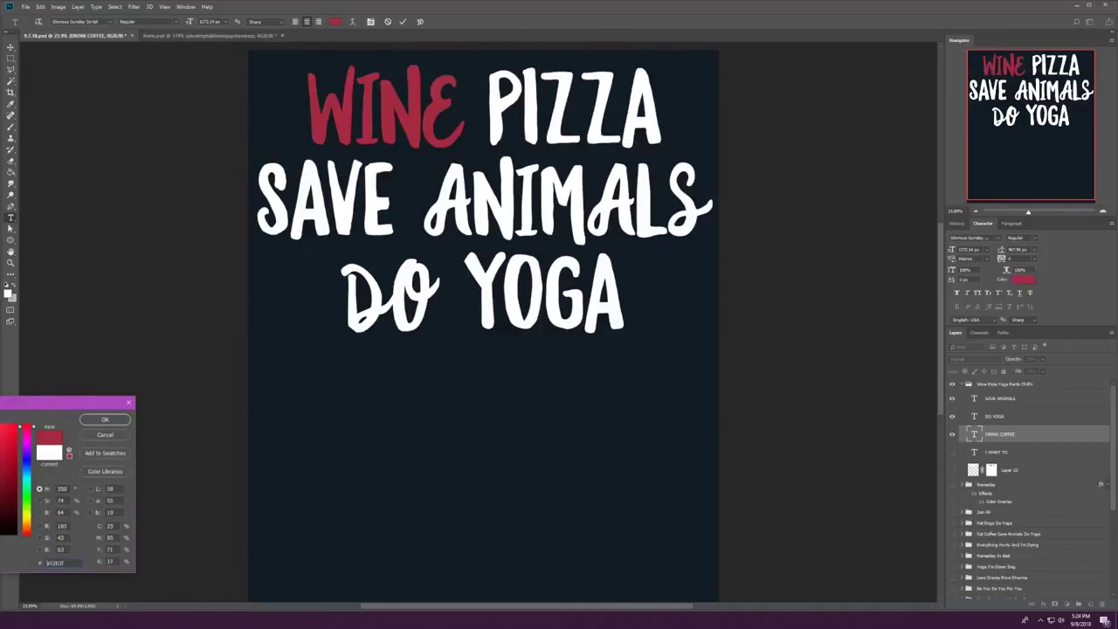
click(105, 419)
drag(507, 101, 663, 103)
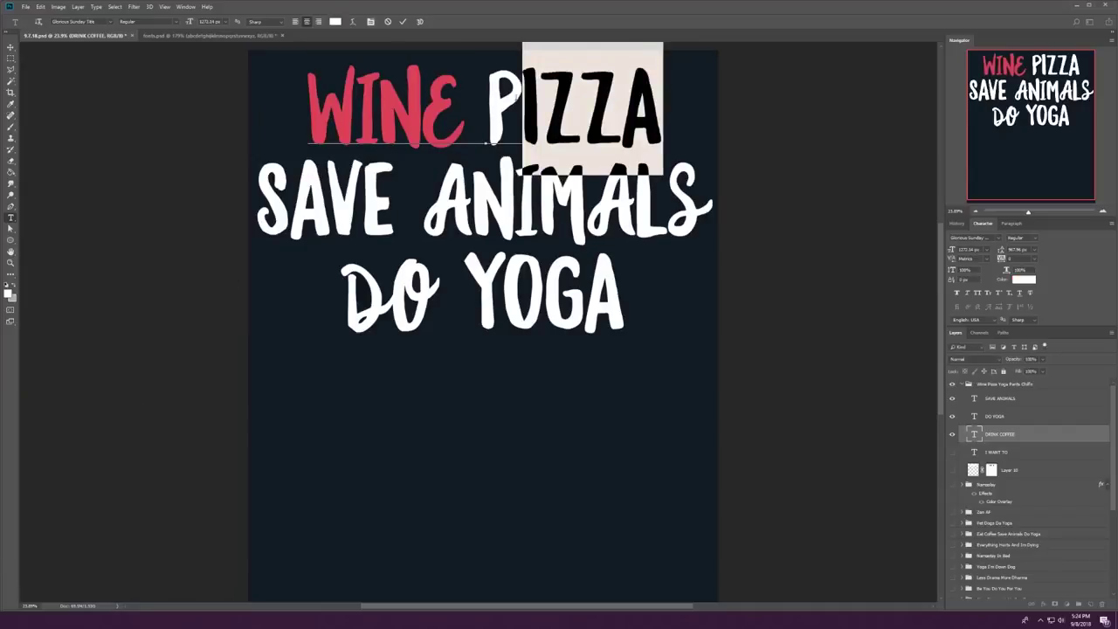
click(335, 21)
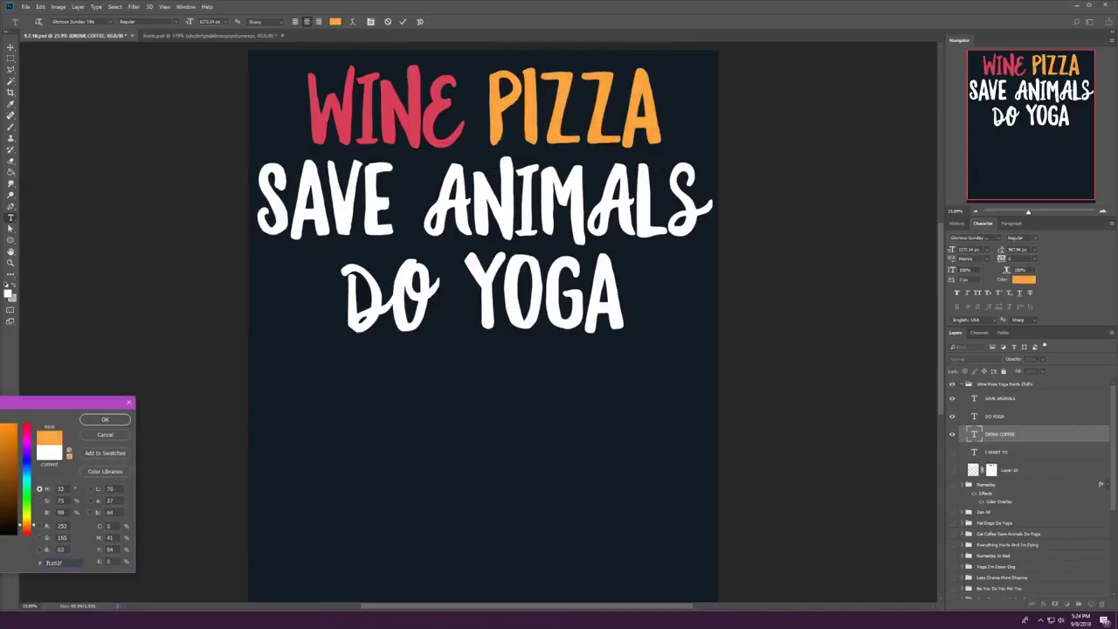
click(105, 419)
Step: Replace SAVE ANIMALS with YOGA PANTS and DO YOGA with CHILLIN'
click(299, 208)
key(ctrl+a)
text(YOGA PANTS)
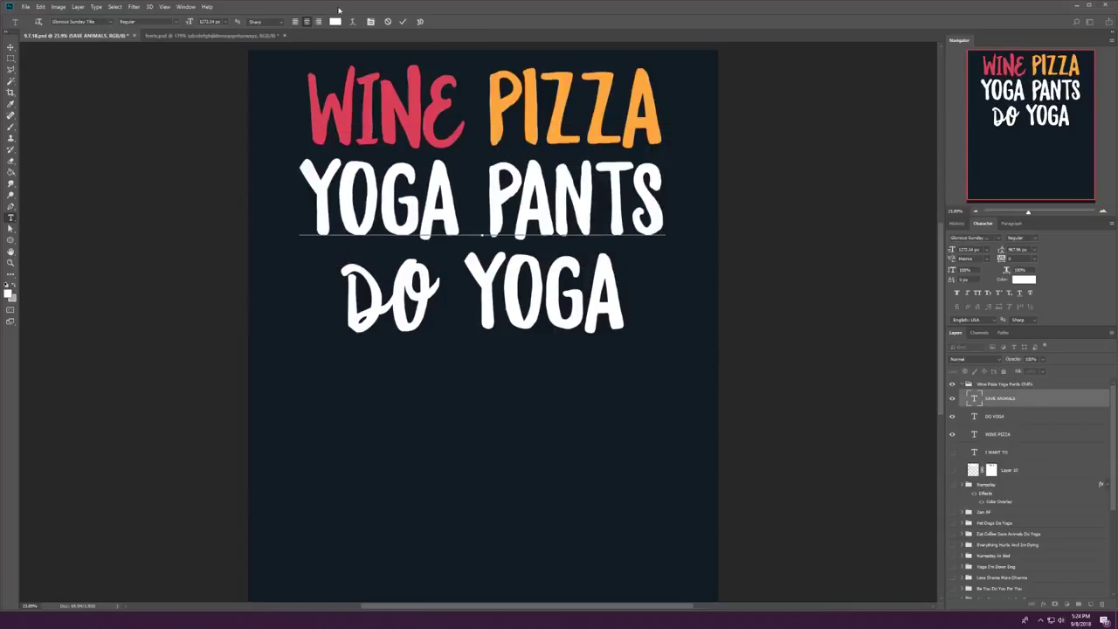
key(ctrl+Return)
key(v)
key(t)
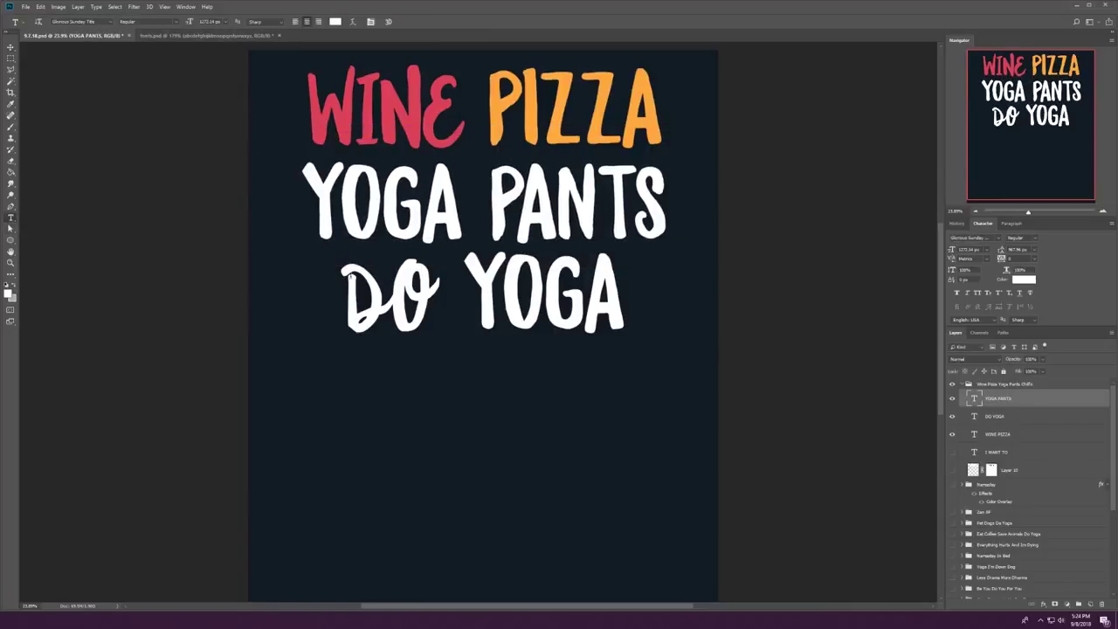
click(382, 294)
key(ctrl+a)
text(CHILLIN')
key(ctrl+Return)
Step: Enlarge the three text lines and move the block lower on the page
key(v)
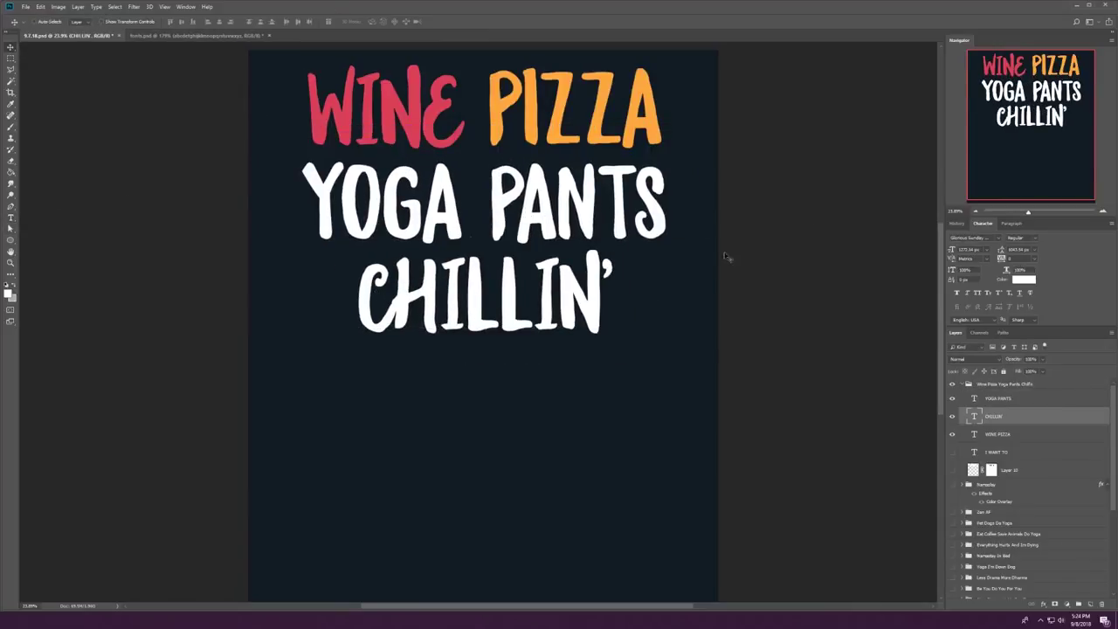
key(ctrl+alt+a)
key(ctrl+t)
drag(664, 332, 724, 345)
drag(481, 230, 481, 260)
key(Return)
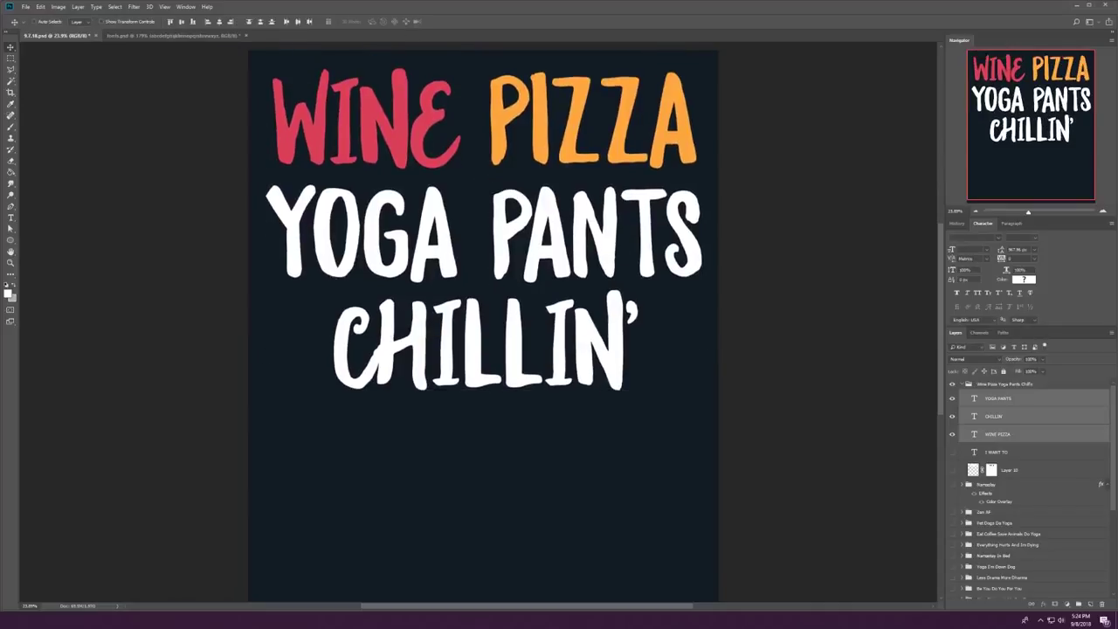
Step: Make CHILLIN' mint green and zoom out to see the whole design
key(t)
click(480, 340)
key(ctrl+a)
click(334, 21)
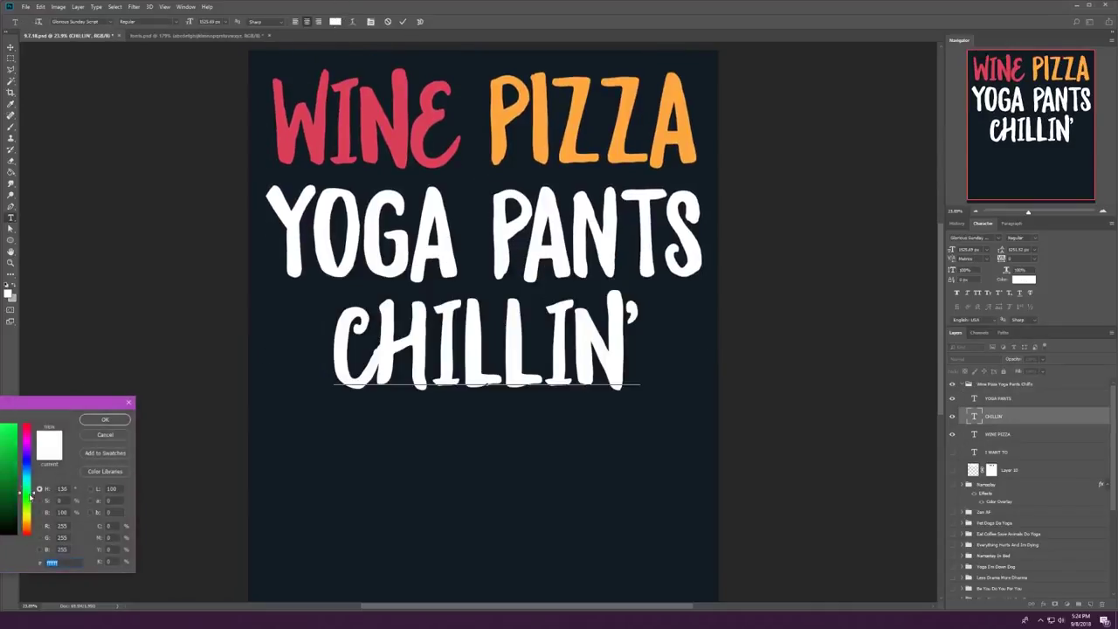
click(3, 454)
key(Return)
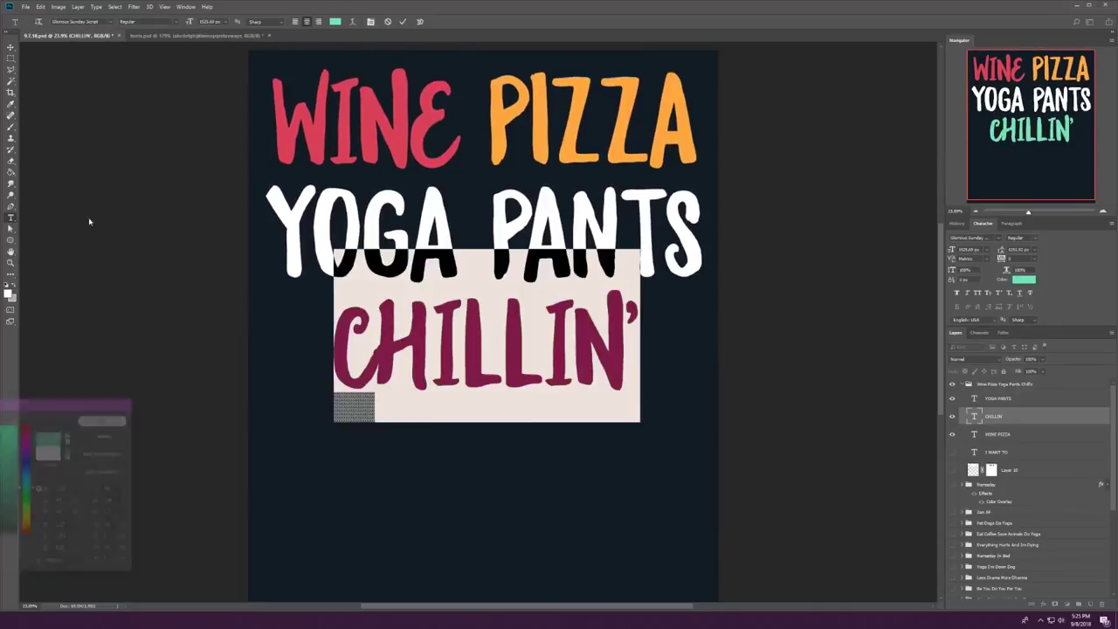
key(ctrl+Return)
key(v)
key(ctrl+minus)
key(ctrl+minus)
key(ctrl+minus)
key(ctrl+minus)
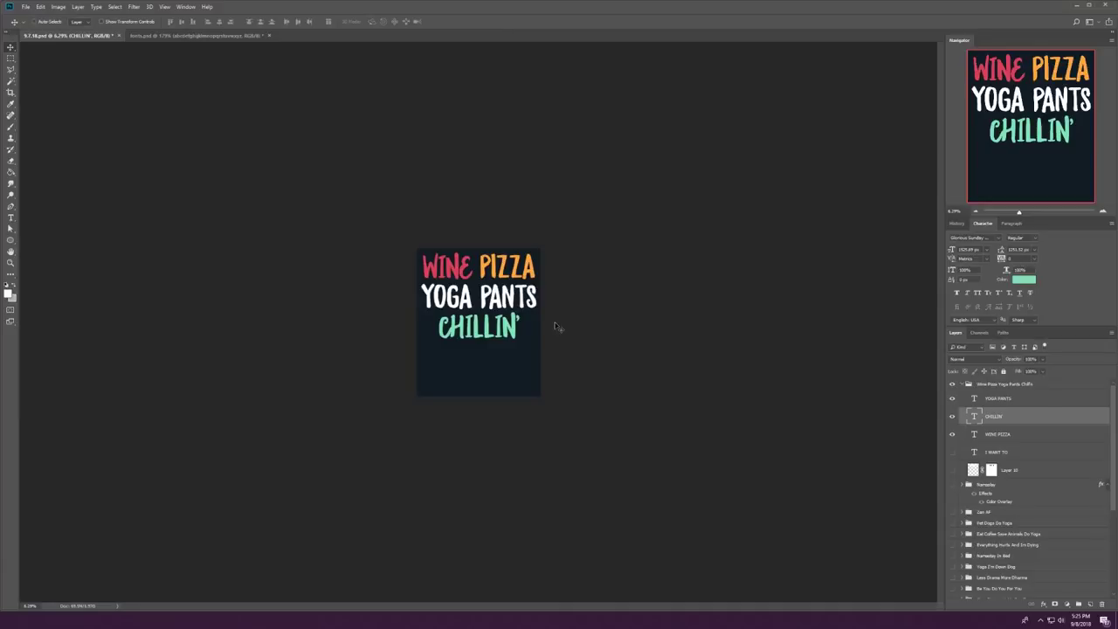
Step: Hide the WINE PIZZA group and start a white text layer in the Likely font
click(965, 384)
click(952, 385)
scroll(477, 200, up, 5)
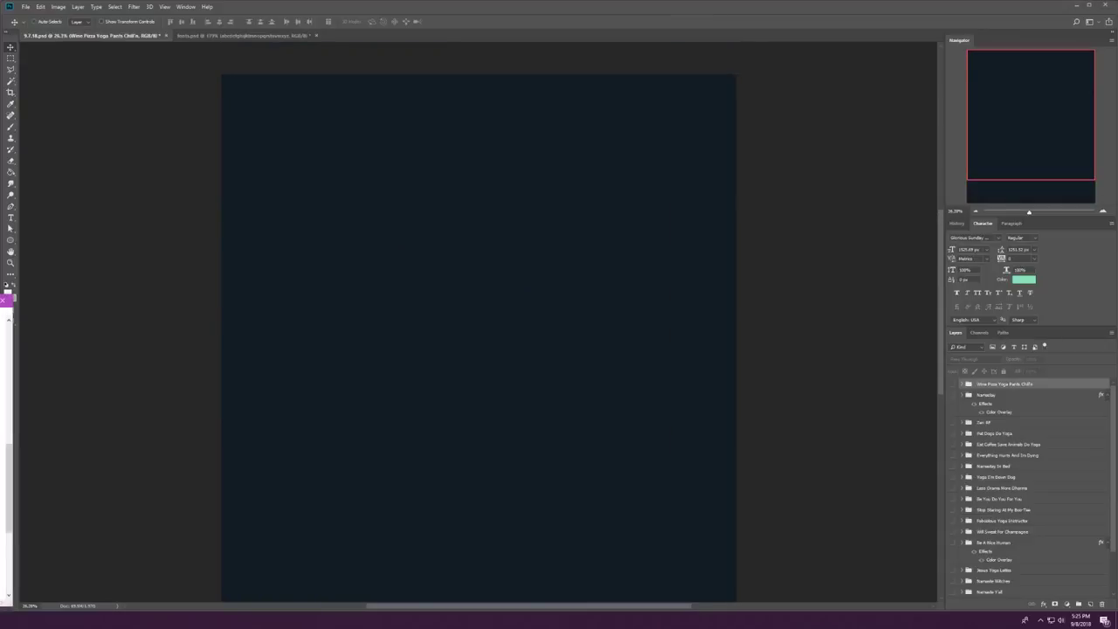
key(t)
click(279, 231)
click(87, 21)
text(Likely)
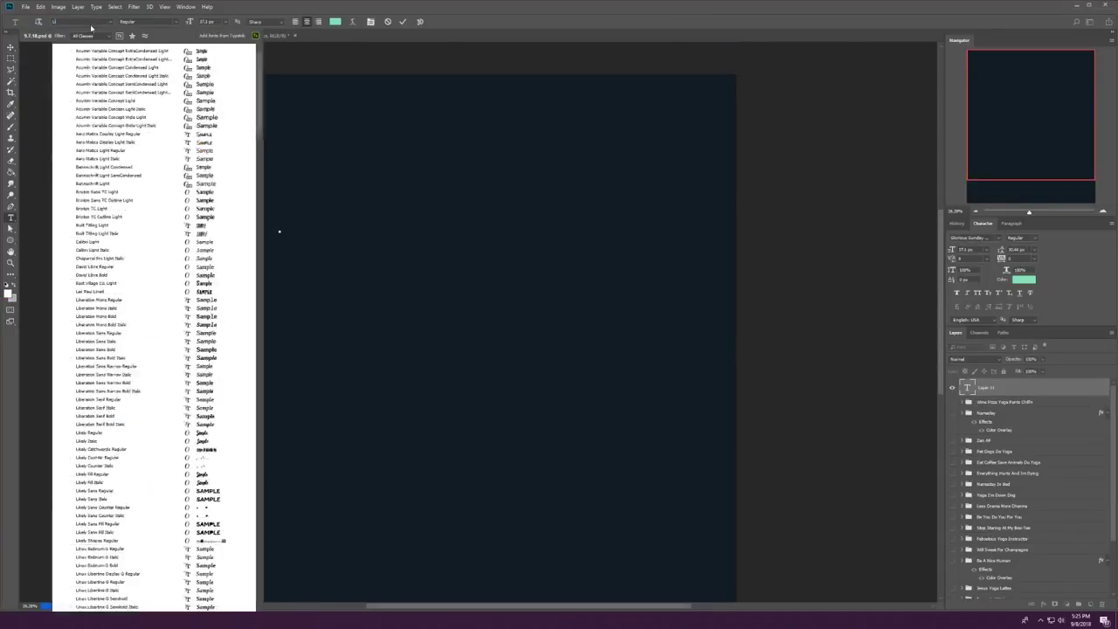
click(95, 50)
click(334, 21)
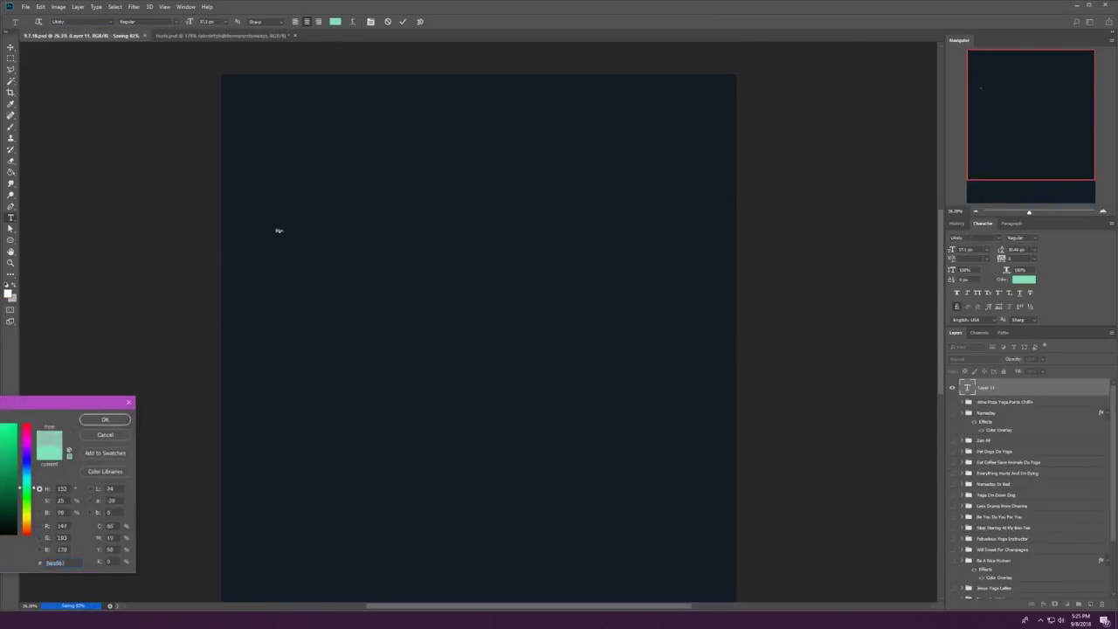
key(Escape)
key(Escape)
Step: Set Spiritual in Chameleon, enlarge it and place it near the top of the page
click(269, 178)
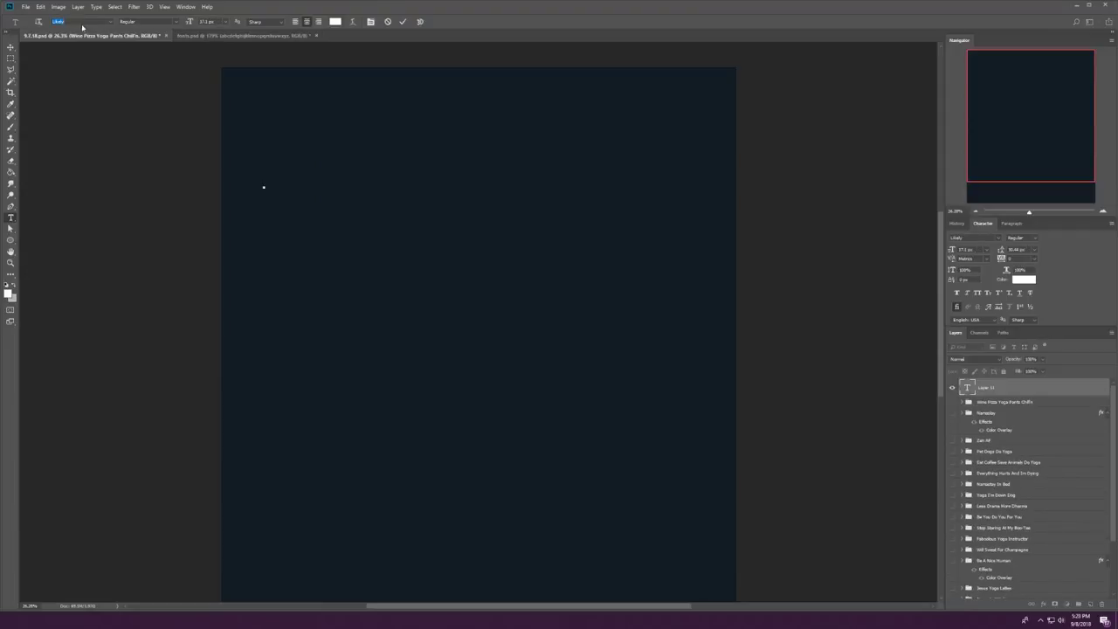
text(cham)
click(91, 49)
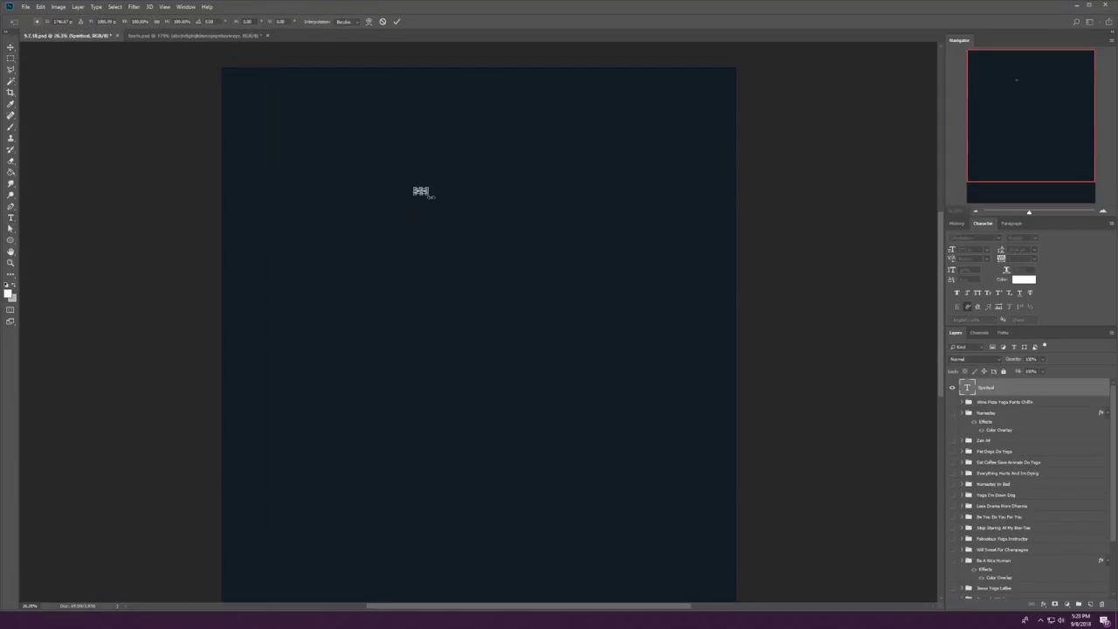
key(ctrl+t)
drag(437, 197, 655, 294)
key(Return)
drag(480, 186, 511, 384)
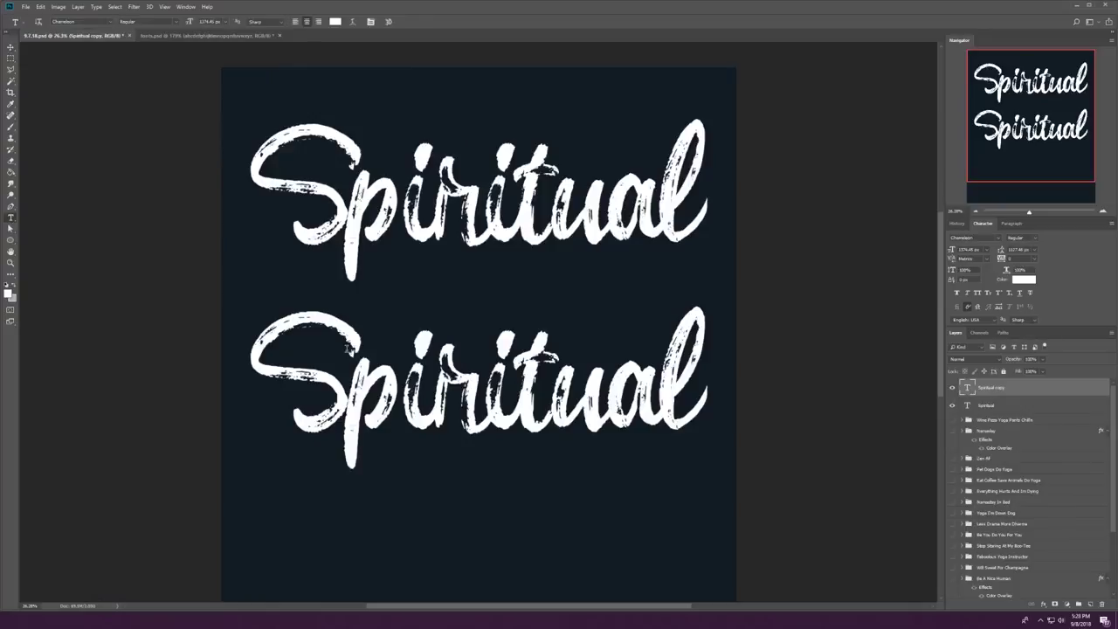
Step: Turn a duplicate of Spiritual into GANGSTA in plain capitals beneath it
double_click(332, 344)
text(gangsta)
key(ctrl+Return)
drag(376, 206, 382, 155)
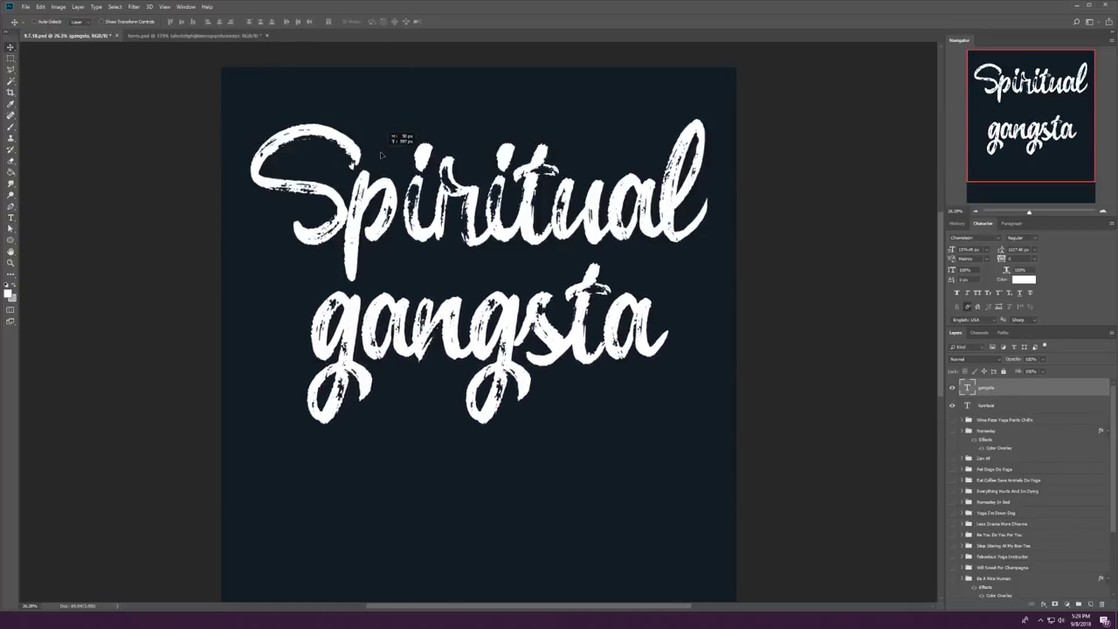
click(110, 21)
click(96, 87)
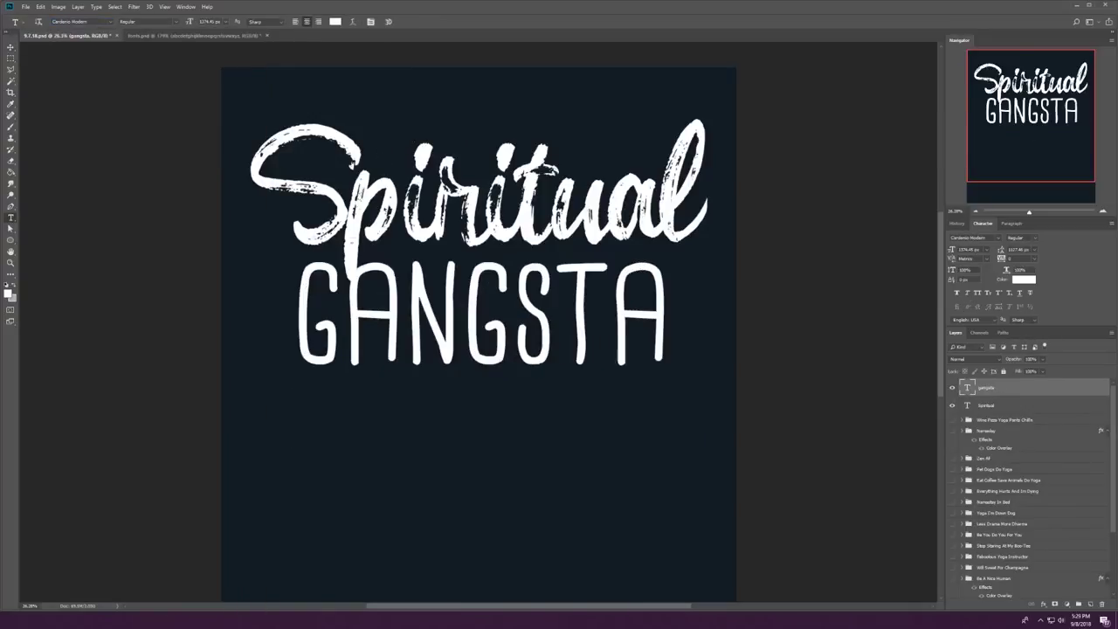
key(v)
drag(463, 302, 456, 302)
key(Up)
key(Up)
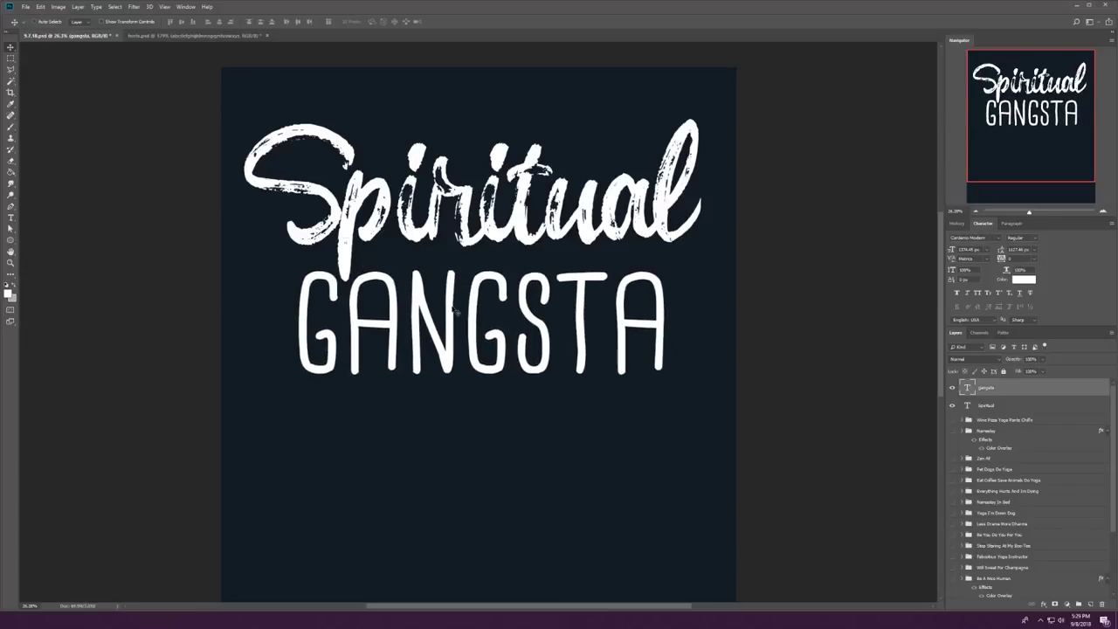
scroll(621, 333, down, 3)
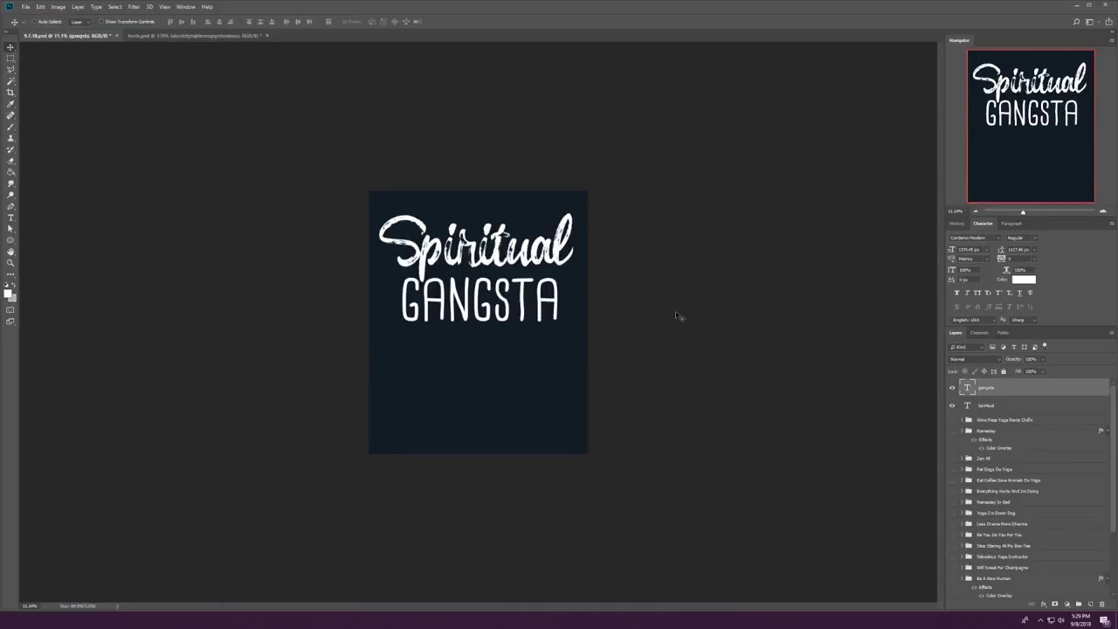
Step: Search Google Images for 'spiritual gangsta' for reference, then return to Photoshop
key(alt+Tab)
key(ctrl+t)
text(spiritual gangsta)
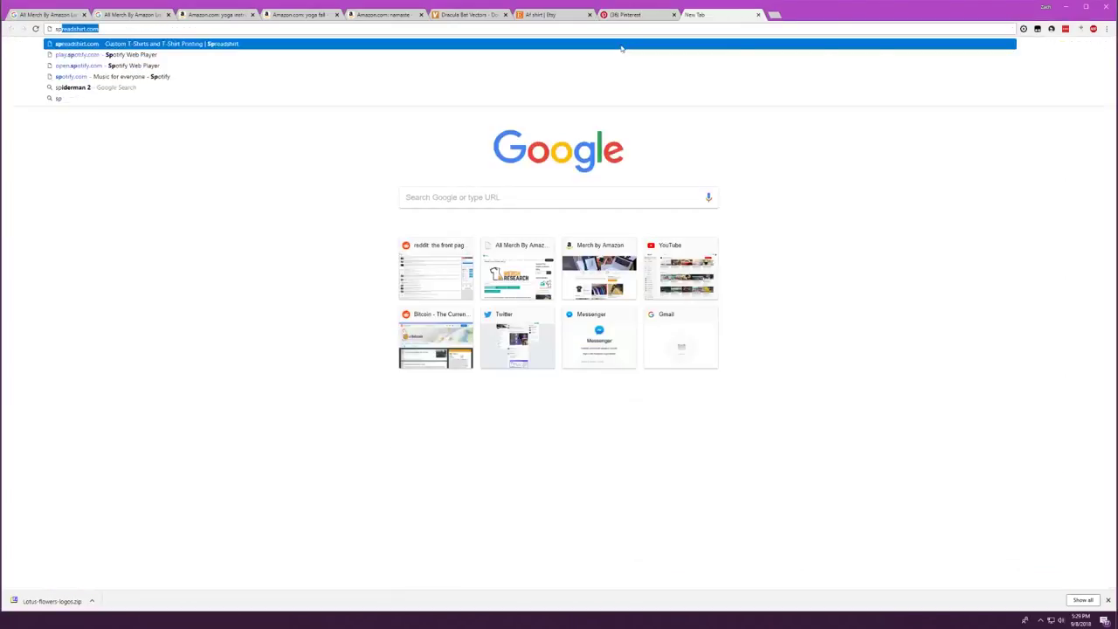
key(Return)
click(155, 85)
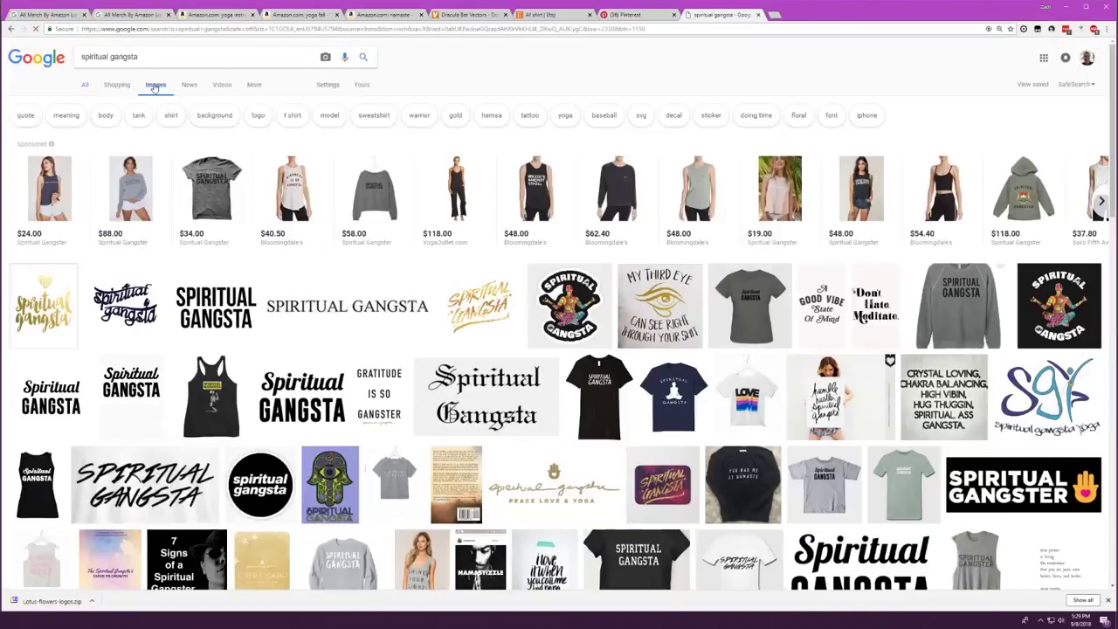
key(alt+Tab)
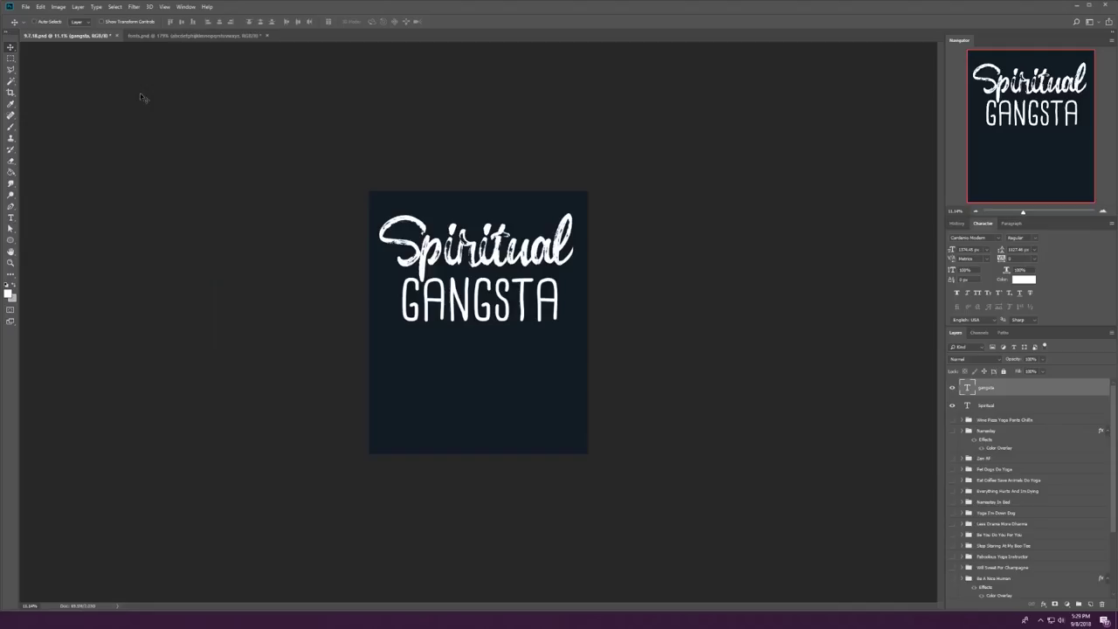
Step: Give GANGSTA a bold font and shrink it to fit under Spiritual
double_click(967, 387)
click(70, 21)
click(131, 70)
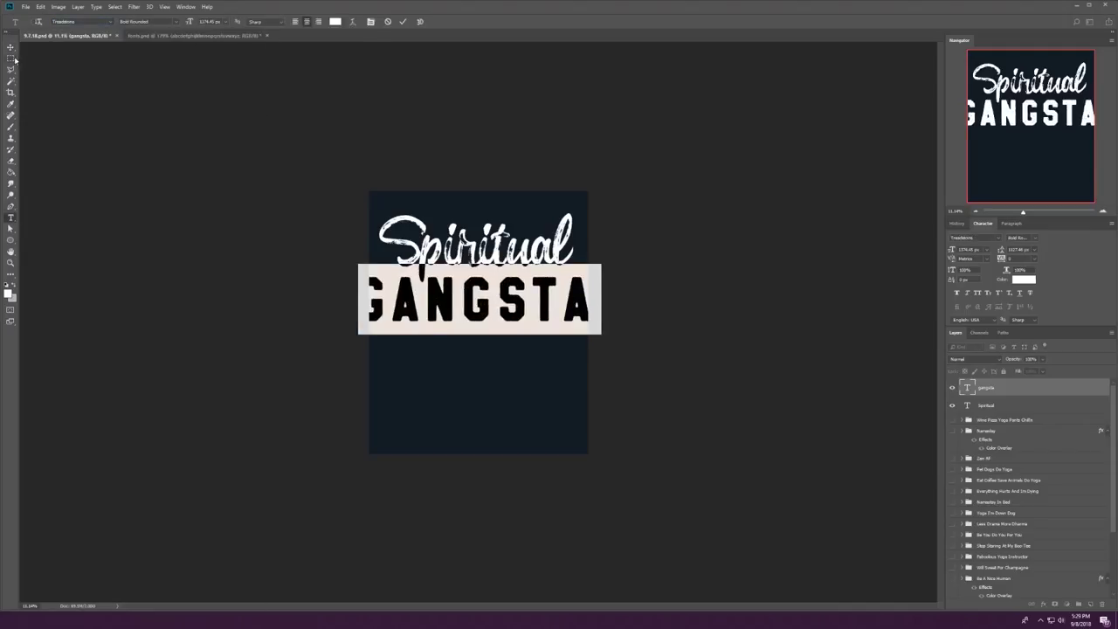
key(ctrl+t)
drag(601, 262, 576, 277)
key(Return)
Step: Rotate the Spiritual script text into a slight tilt
scroll(498, 293, up, 5)
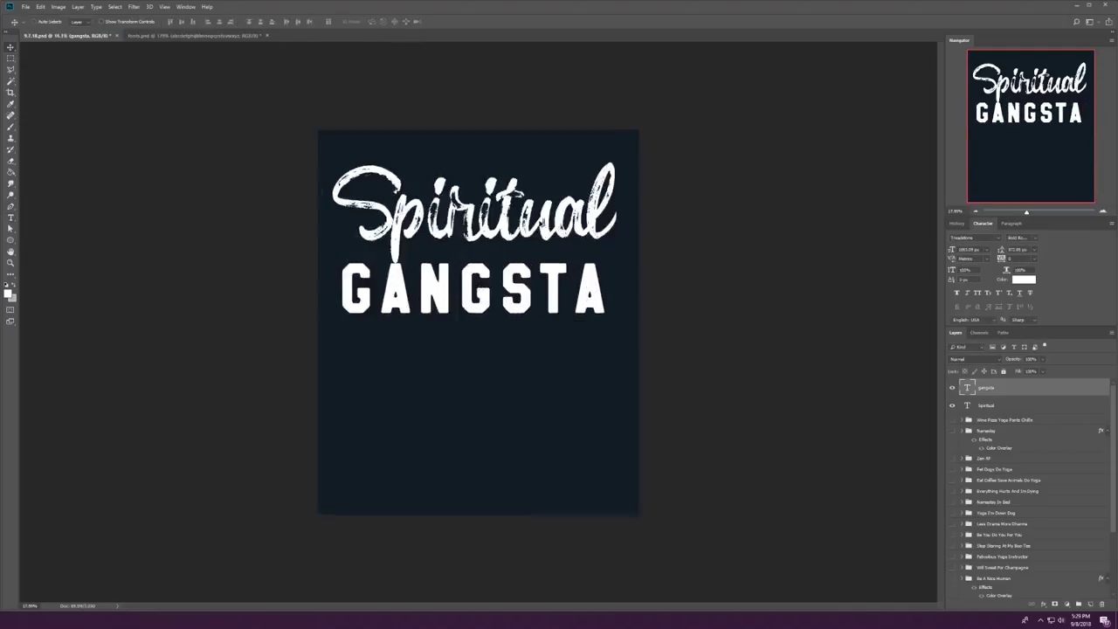
key(alt+bracketleft)
key(ctrl+t)
drag(829, 194, 827, 194)
key(Return)
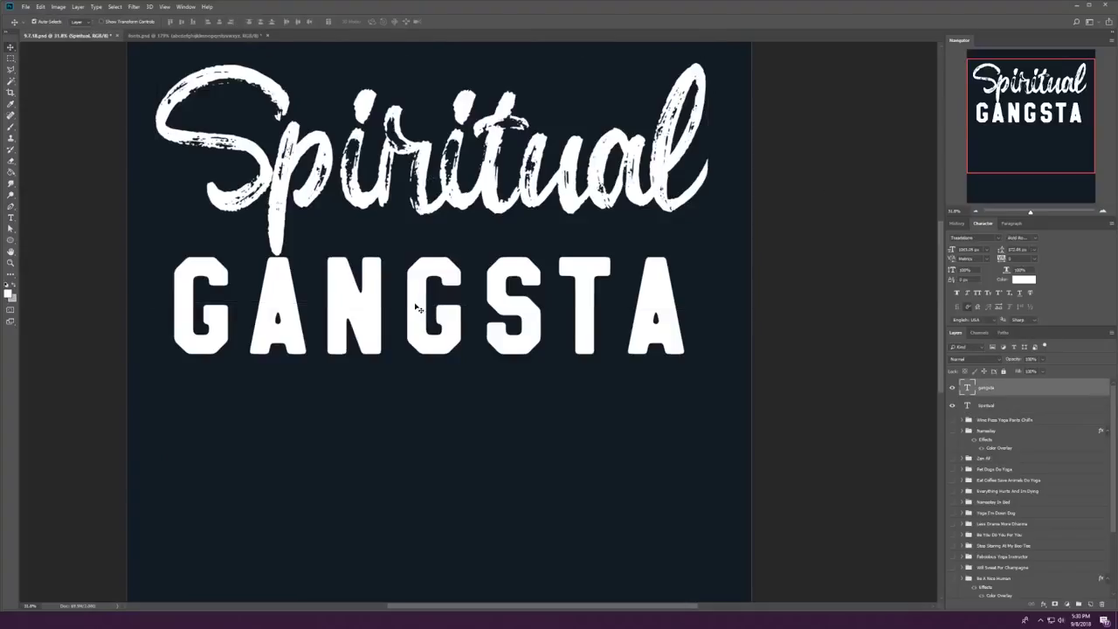
Step: Shrink GANGSTA a little more and apply the distressed Bold Grunge style
key(alt+bracketright)
key(ctrl+t)
drag(718, 220, 699, 229)
key(Return)
key(t)
click(175, 21)
click(140, 53)
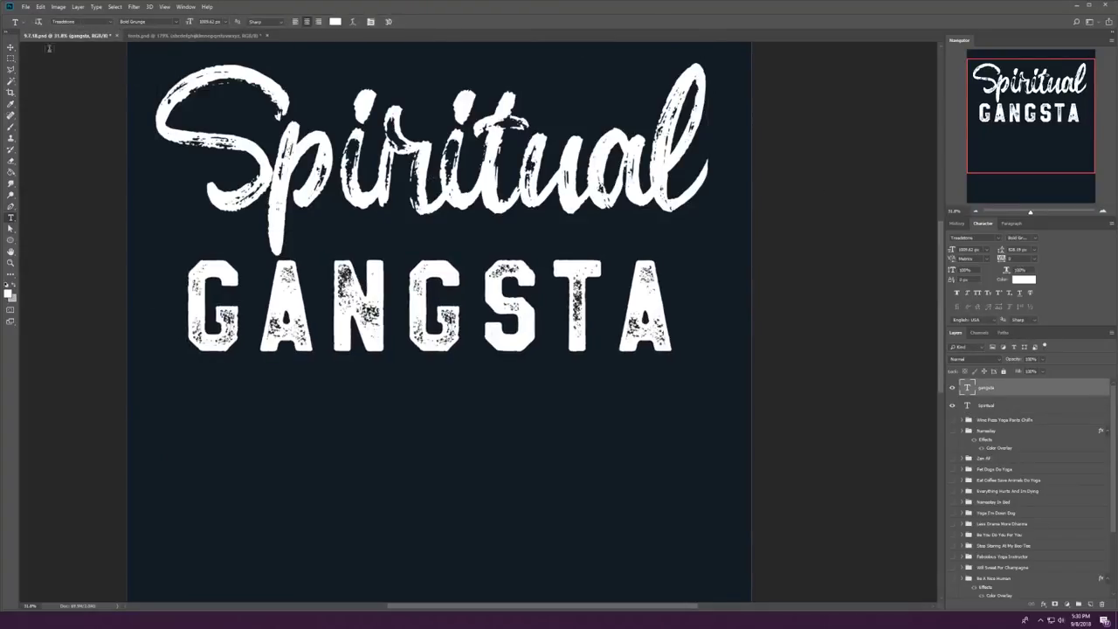
Step: Move GANGSTA up tight under Spiritual and group both text layers with Ctrl+G
key(v)
drag(429, 264, 443, 234)
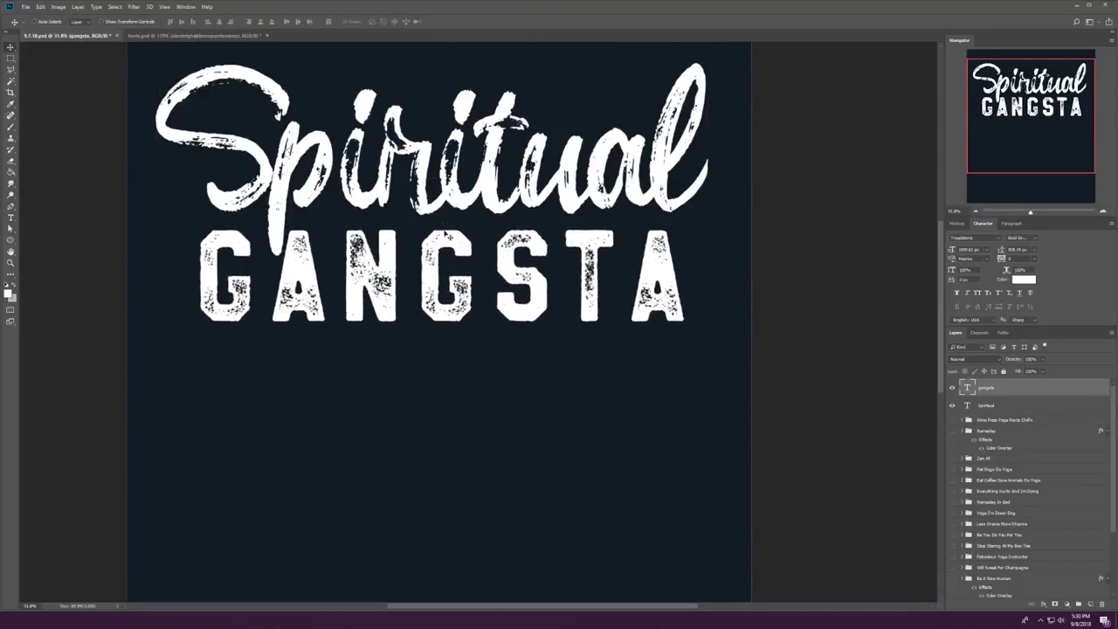
drag(507, 274, 510, 285)
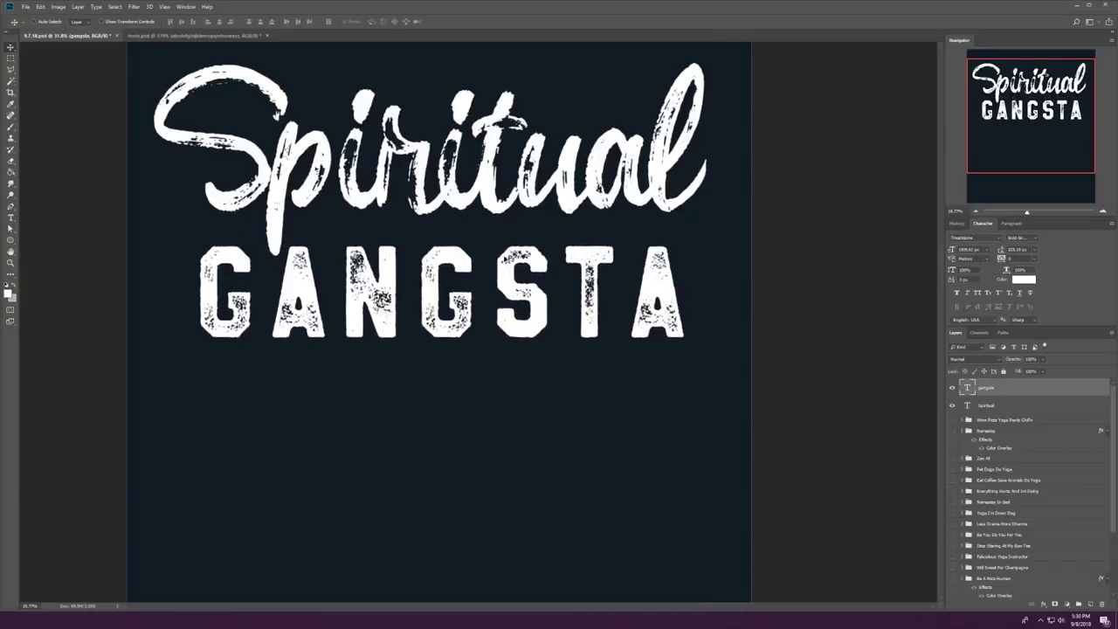
scroll(509, 284, down, 3)
scroll(482, 337, up, 3)
key(m)
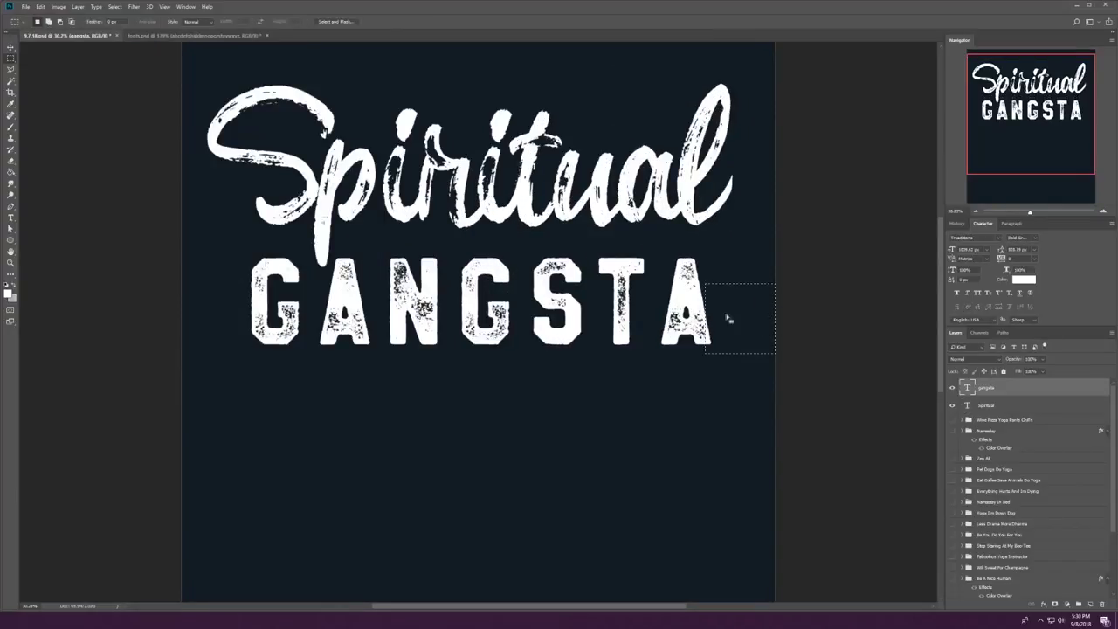
scroll(281, 155, down, 2)
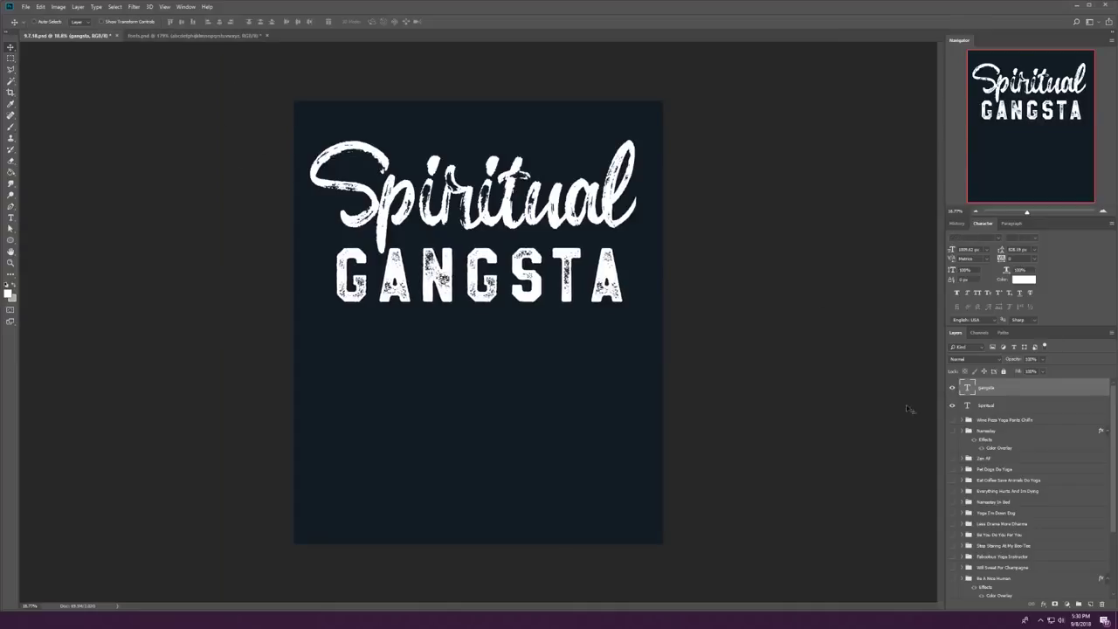
key(ctrl+g)
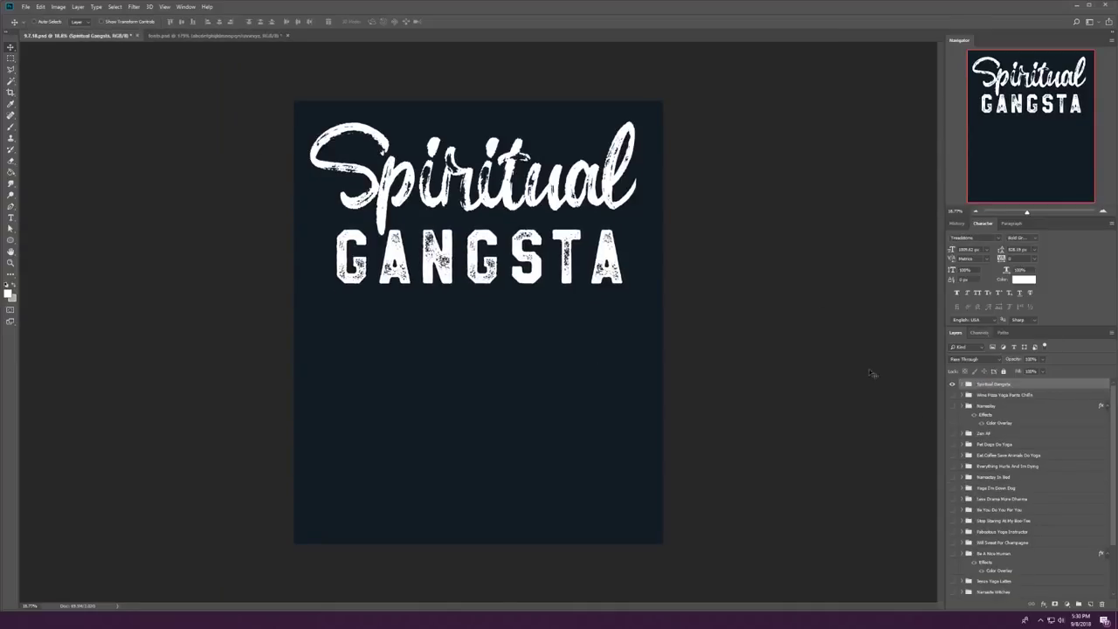
Step: Hide the Spiritual Gangsta group and open 9.6.18.psd from the Food Fitness folder
click(952, 383)
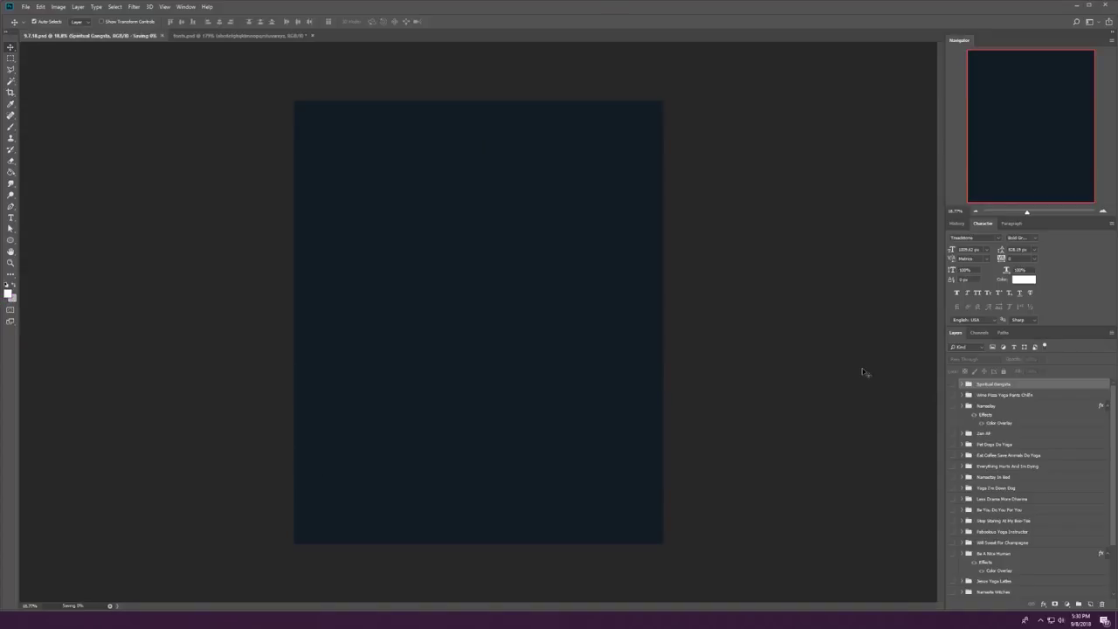
key(ctrl+o)
click(166, 20)
double_click(108, 88)
double_click(103, 69)
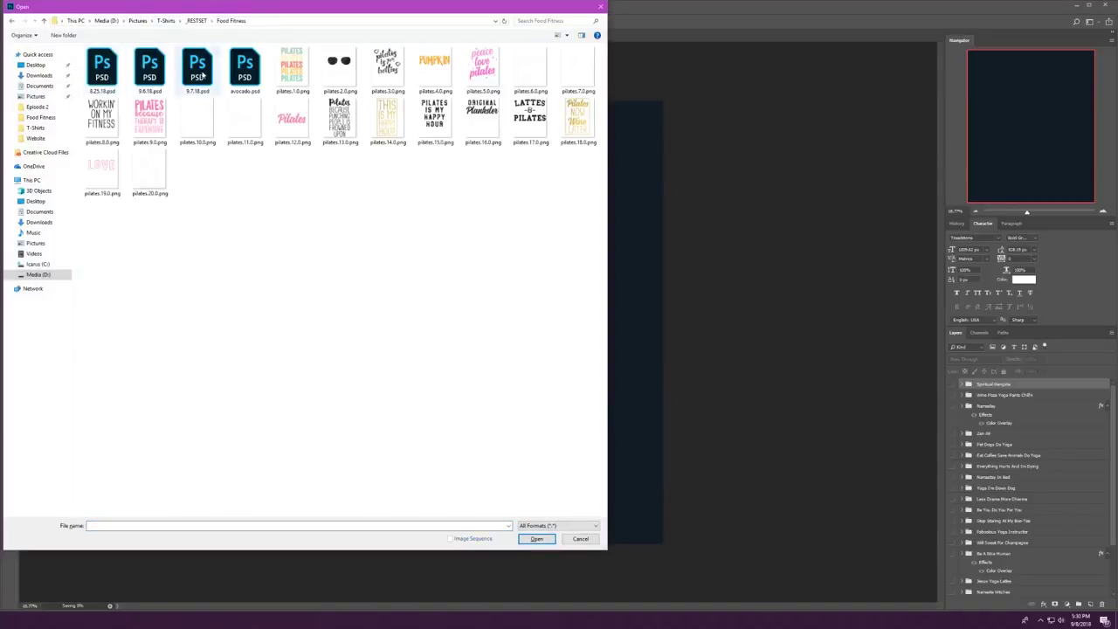
double_click(171, 78)
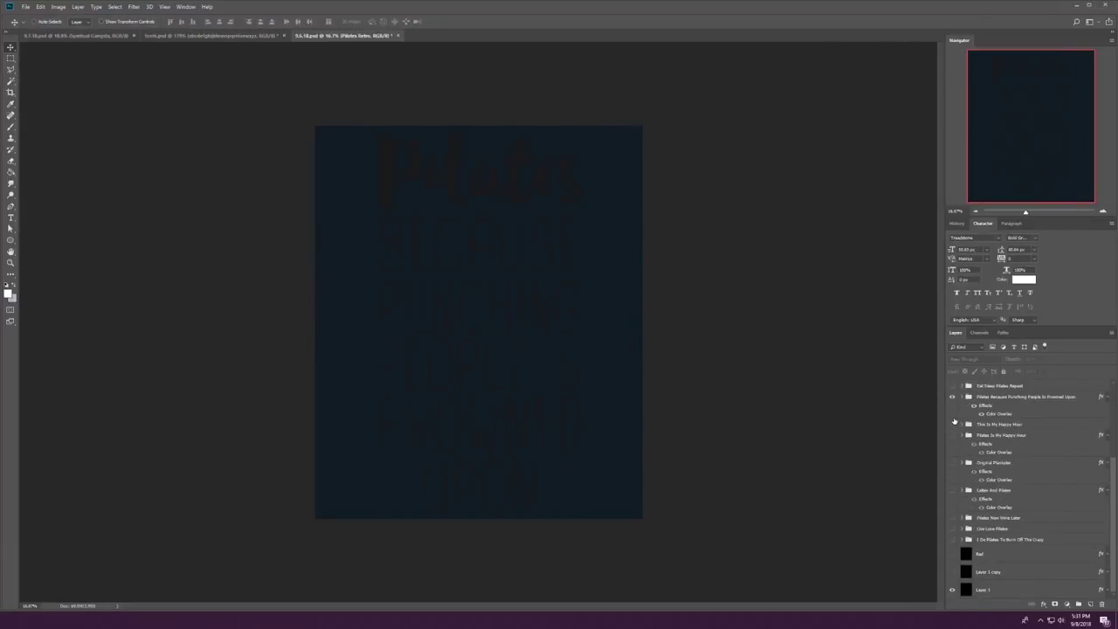
Step: Show the Pilates Now Wine Later group and copy it into 9.7.18.psd
click(952, 424)
click(952, 424)
click(951, 519)
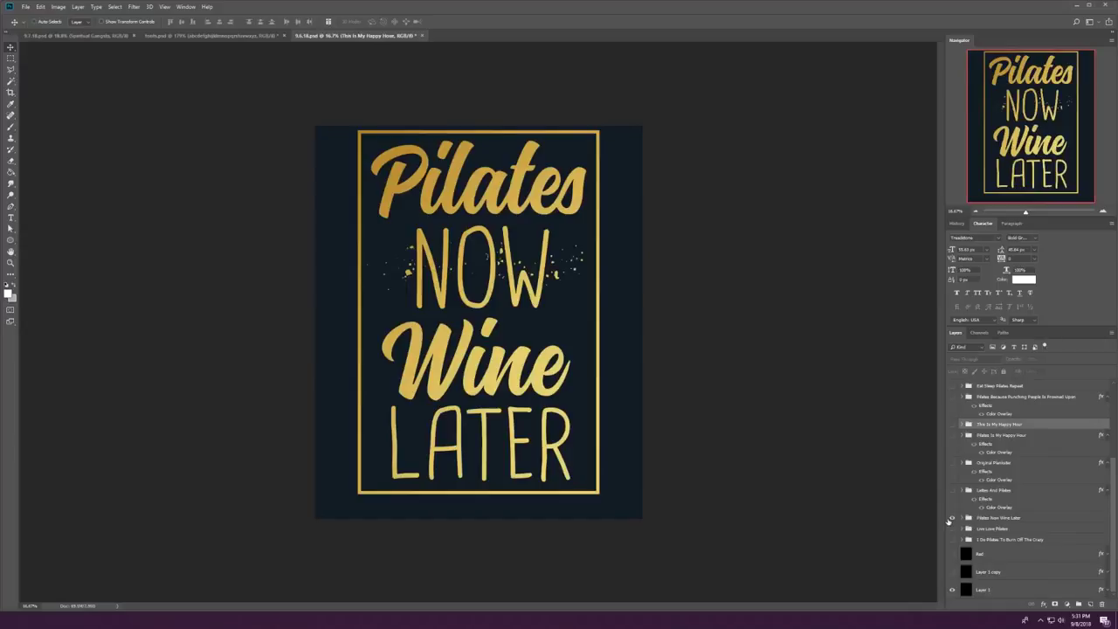
mouse_move(494, 282)
mouse_down()
mouse_move(109, 118)
mouse_move(428, 289)
mouse_move(472, 289)
mouse_move(487, 302)
mouse_up()
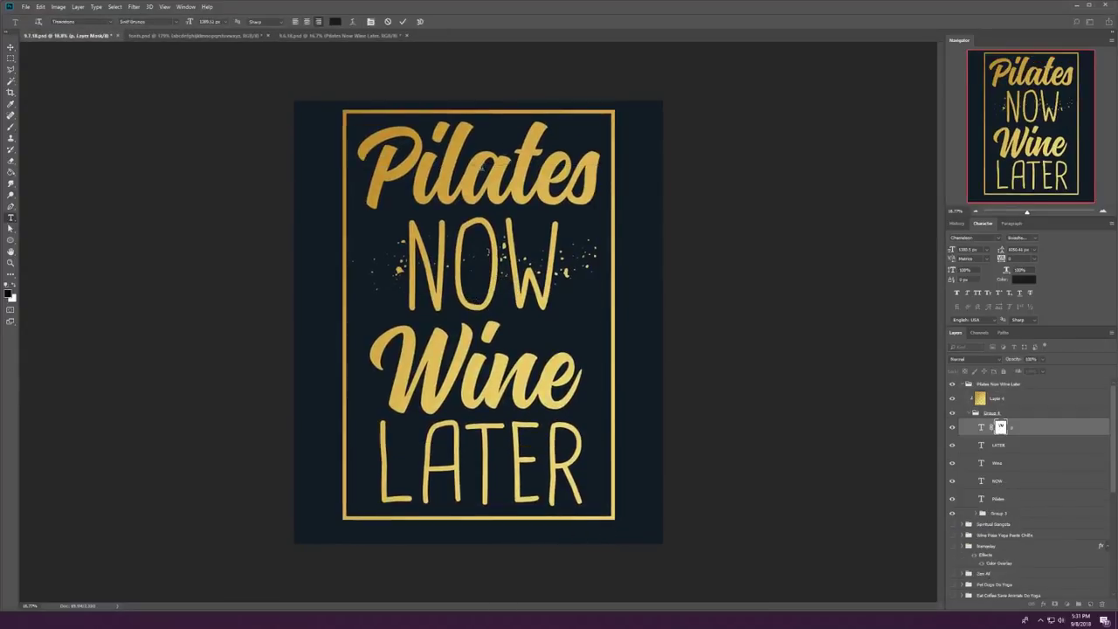
Step: Retype Pilates as 'Yoga' and position it at the top
double_click(981, 498)
text(Yoga)
drag(307, 100, 359, 143)
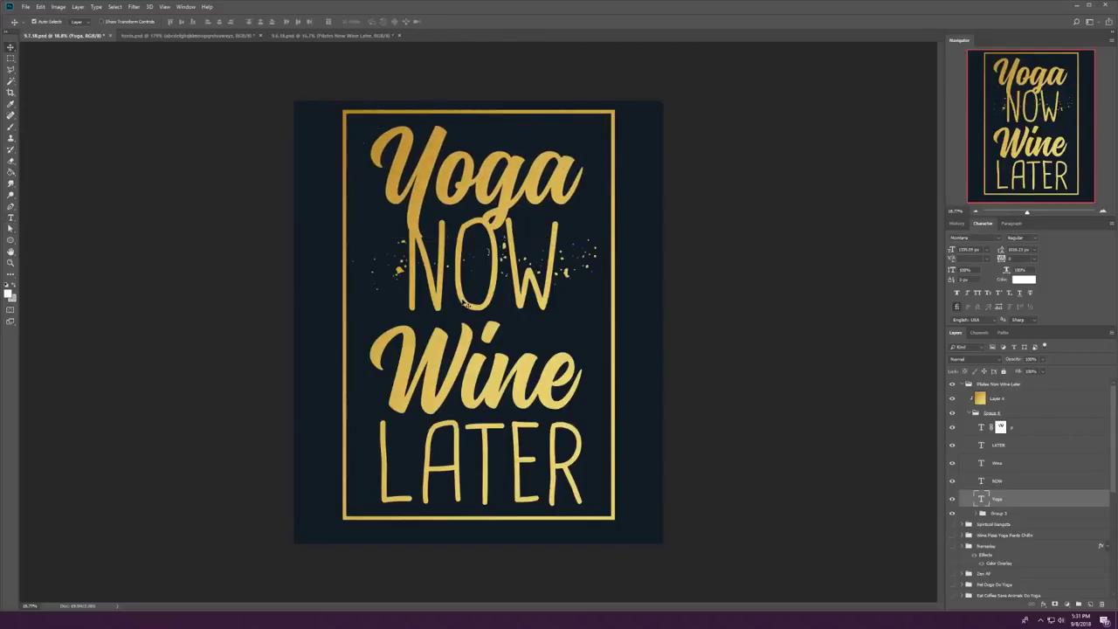
Step: Enlarge NOW and delete the gold colour layer so the lettering turns white
click(1004, 481)
key(ctrl+t)
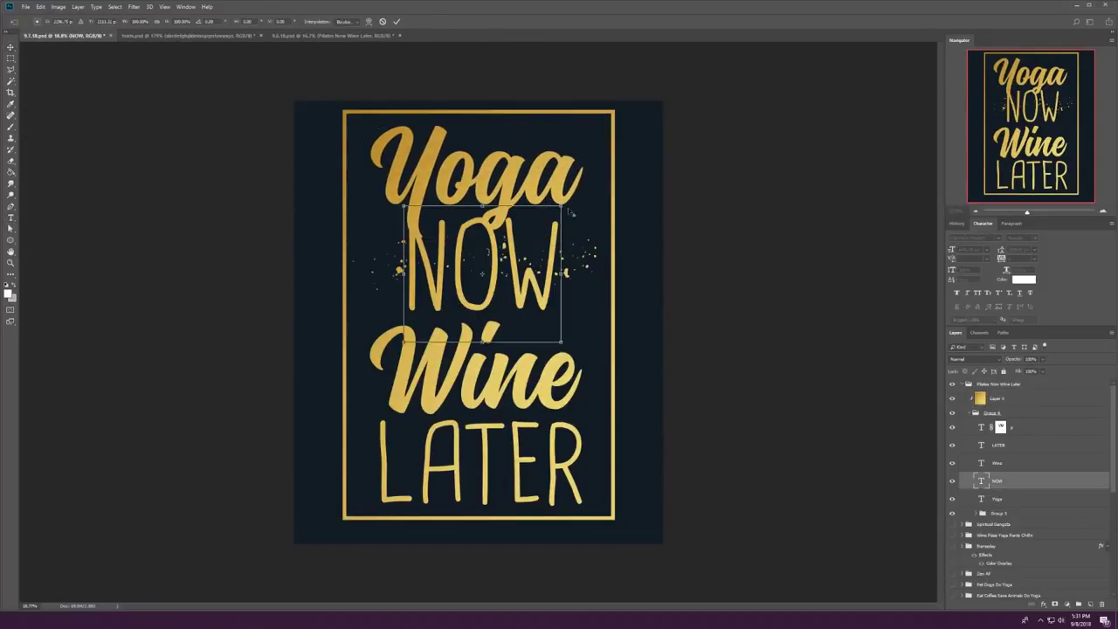
drag(570, 211, 602, 194)
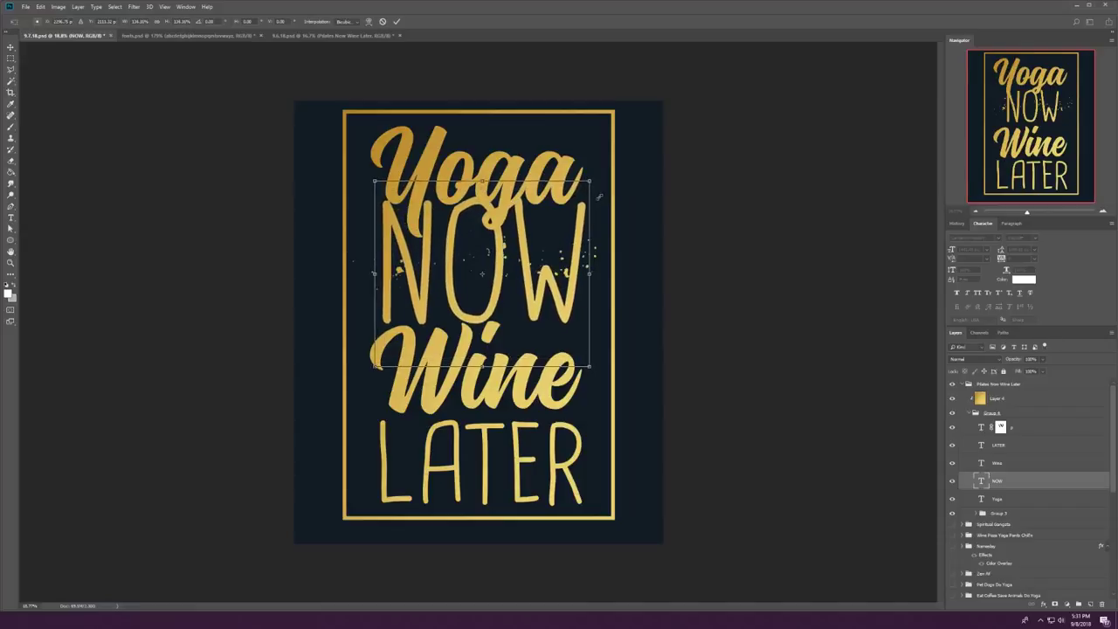
drag(500, 233, 501, 238)
click(510, 186)
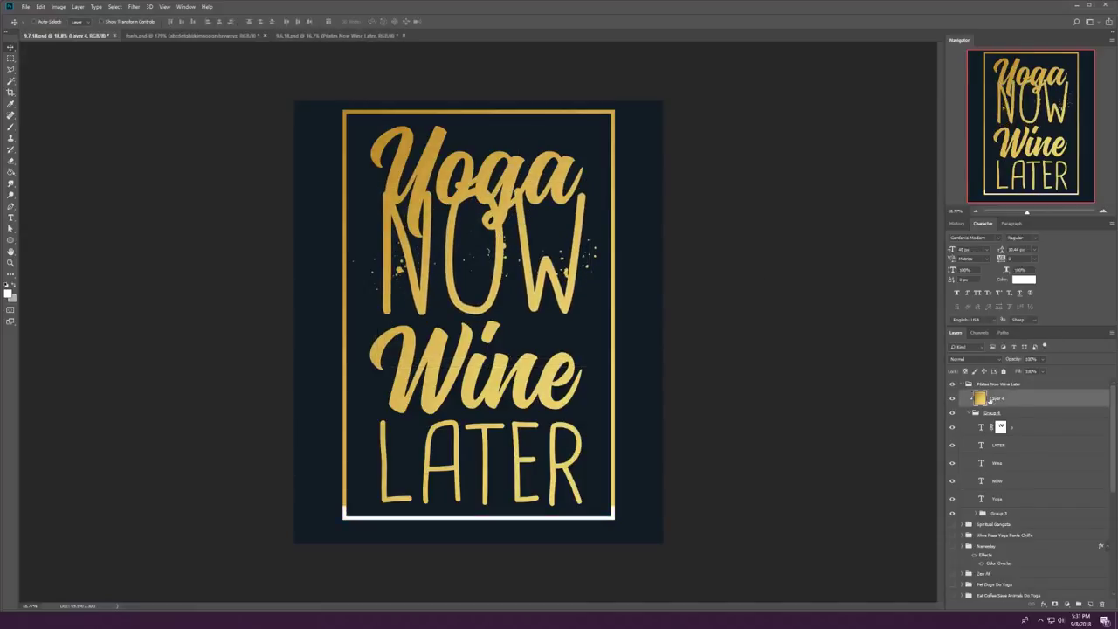
key(Delete)
Step: Raise Yoga over the frame's top edge and make LATER slightly smaller
click(997, 481)
mouse_move(637, 372)
mouse_down()
mouse_move(636, 344)
mouse_move(617, 366)
mouse_up()
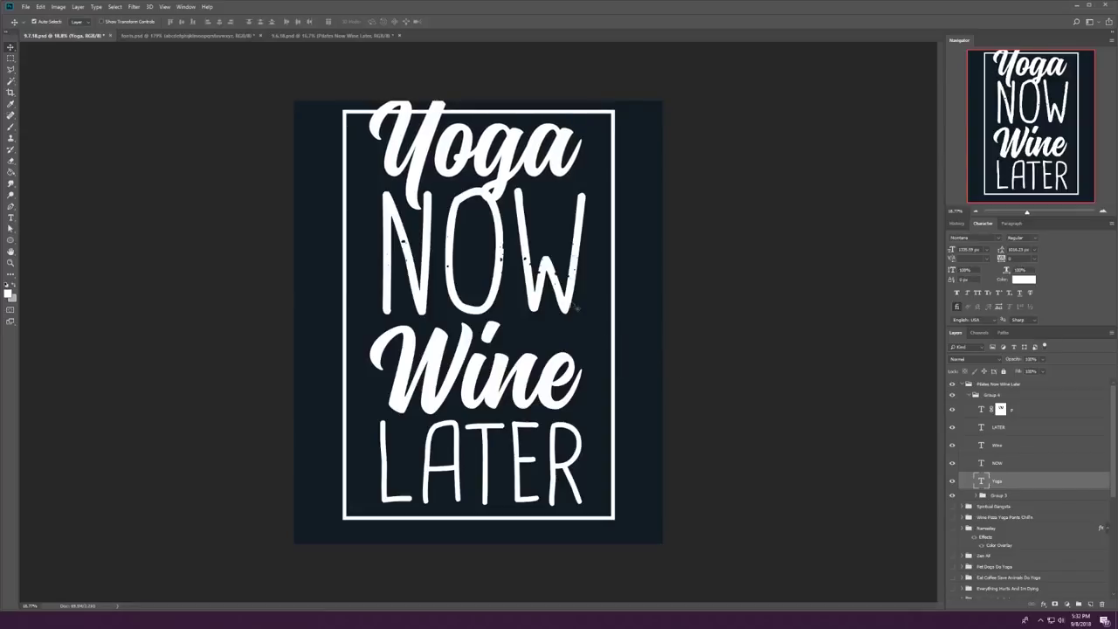
click(576, 308)
key(ctrl+t)
key(Return)
click(480, 463)
key(ctrl+t)
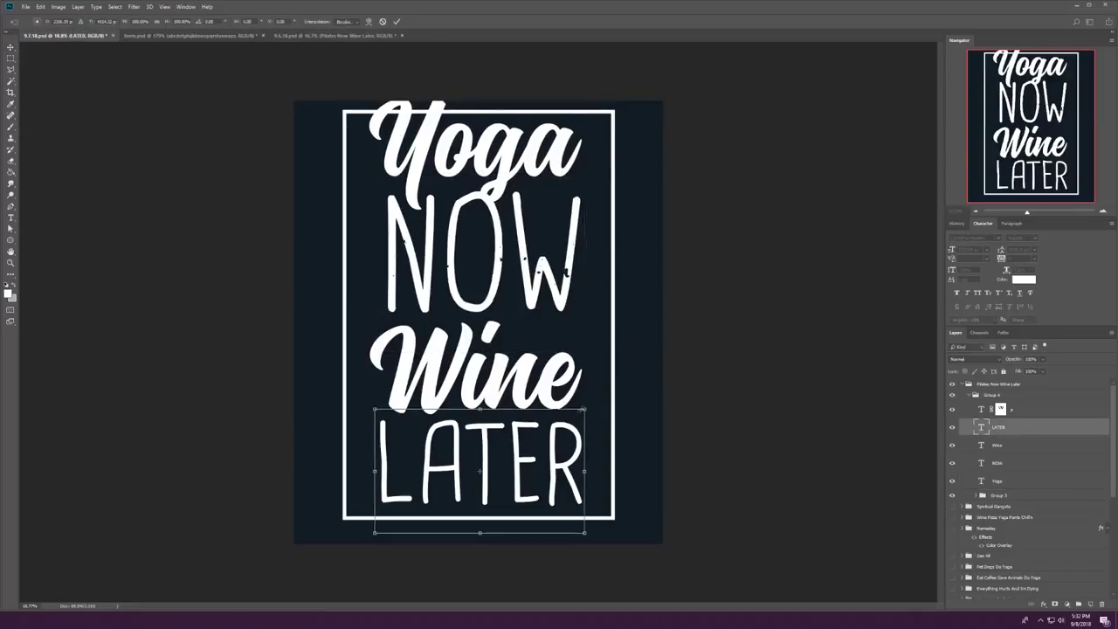
click(396, 22)
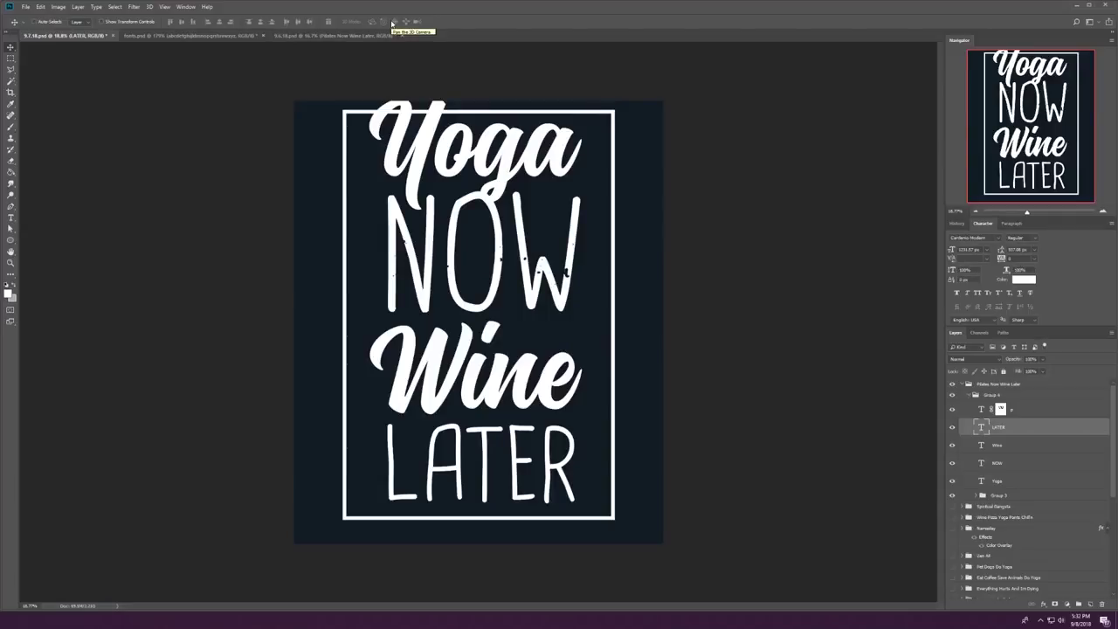
click(10, 217)
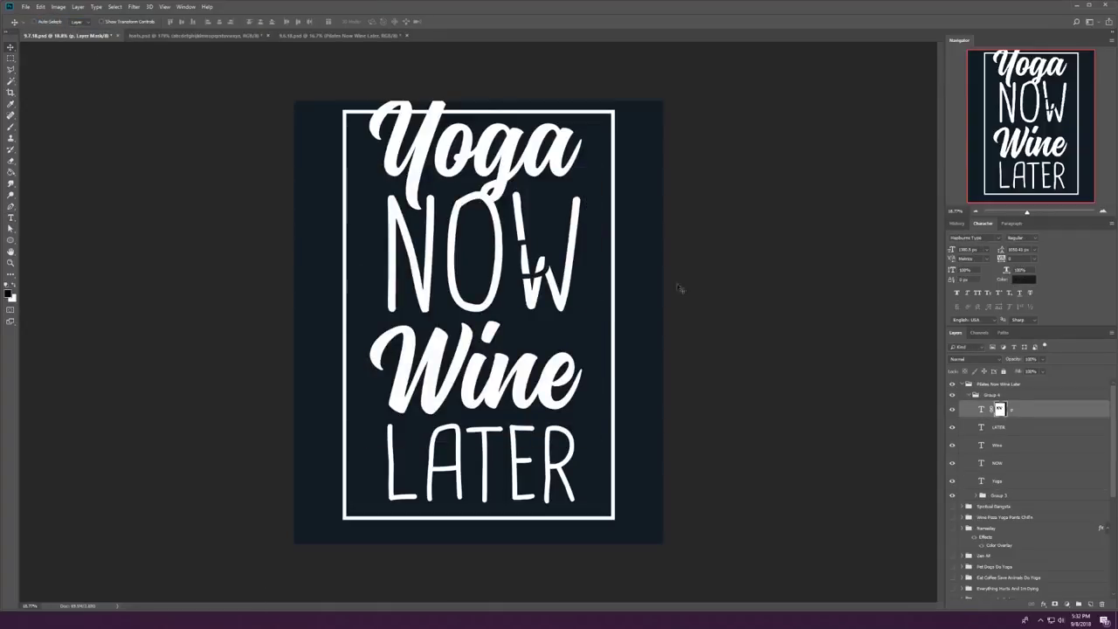
Step: Delete the masked top layer and set NOW to the Hepburns Type font
key(Delete)
double_click(981, 444)
click(78, 21)
text(Hepb)
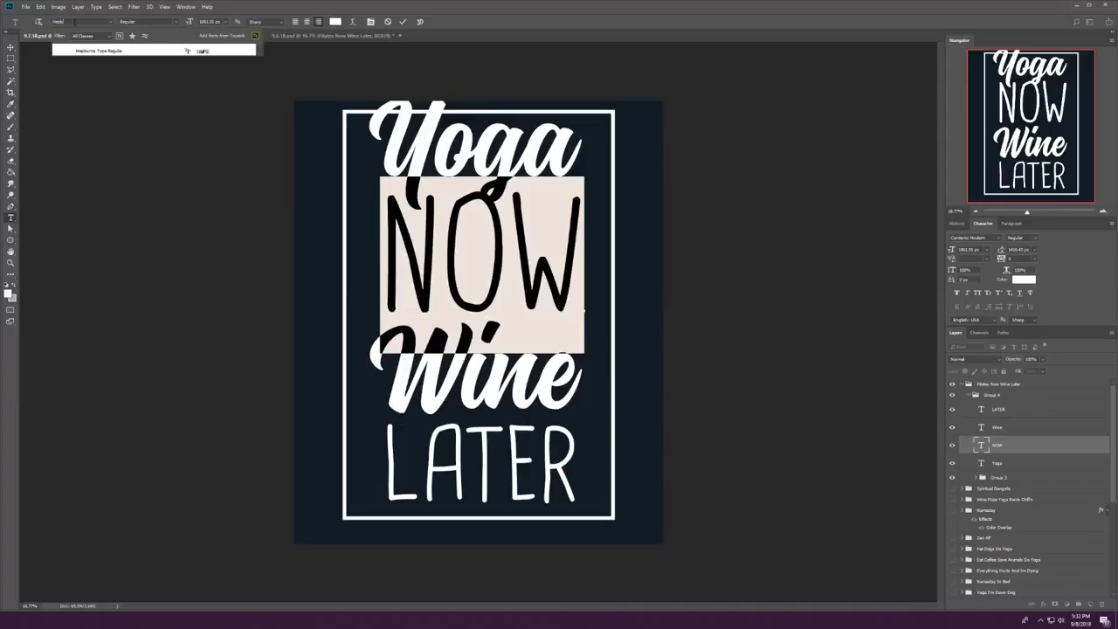
key(Return)
click(10, 46)
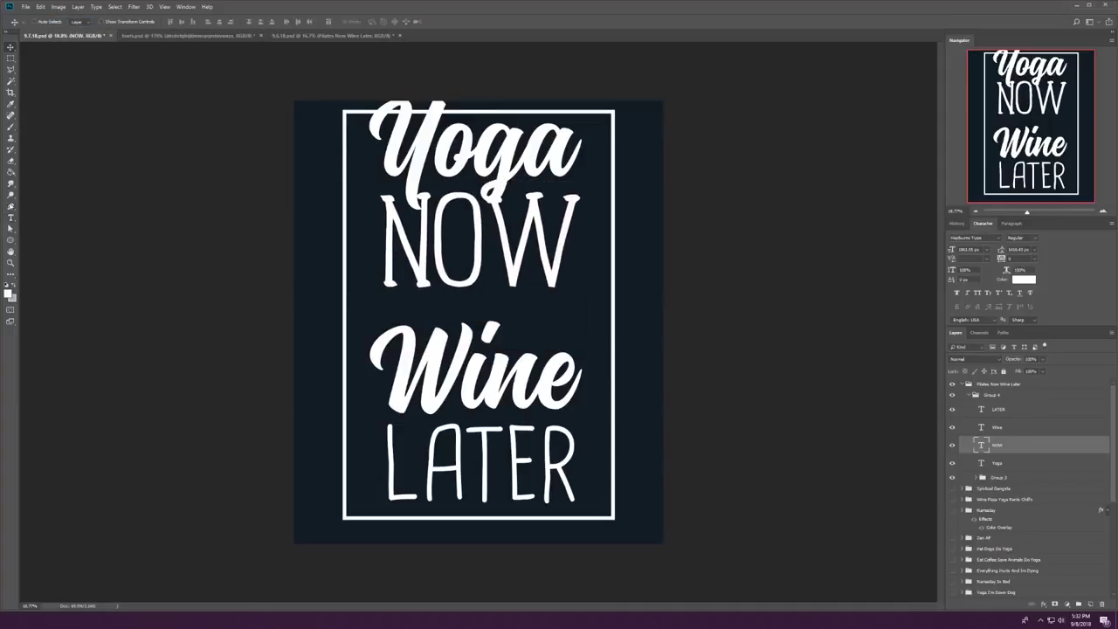
Step: Give Yoga the rough script font, enlarge and reposition it, and lower NOW slightly
double_click(980, 463)
click(78, 21)
key(Return)
click(11, 46)
drag(527, 120, 495, 147)
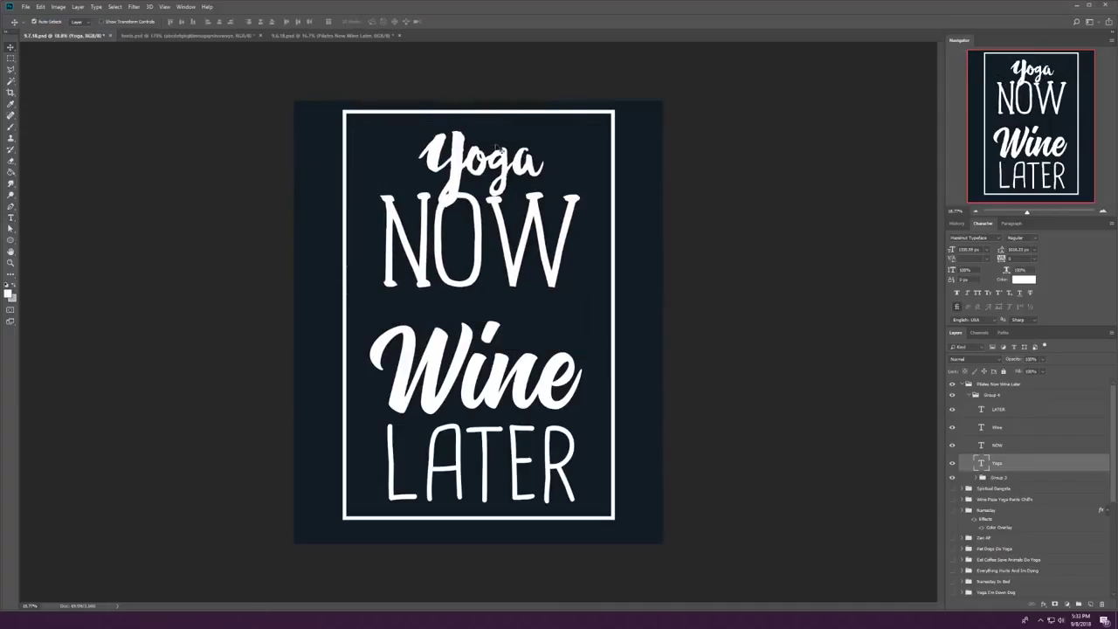
key(ctrl+t)
drag(552, 199, 611, 242)
key(Return)
drag(444, 112, 432, 123)
drag(475, 234, 472, 243)
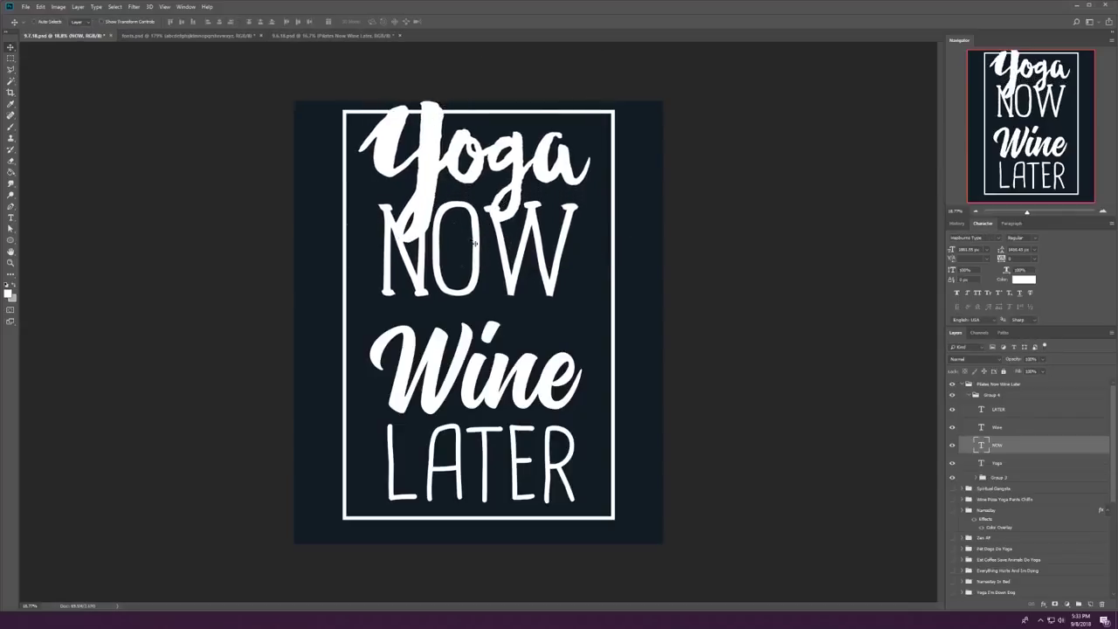
Step: Replace Wine and LATER with duplicates of Yoga and NOW, retyping the script copy as 'Wine'
click(421, 341)
shift+click(469, 444)
key(Delete)
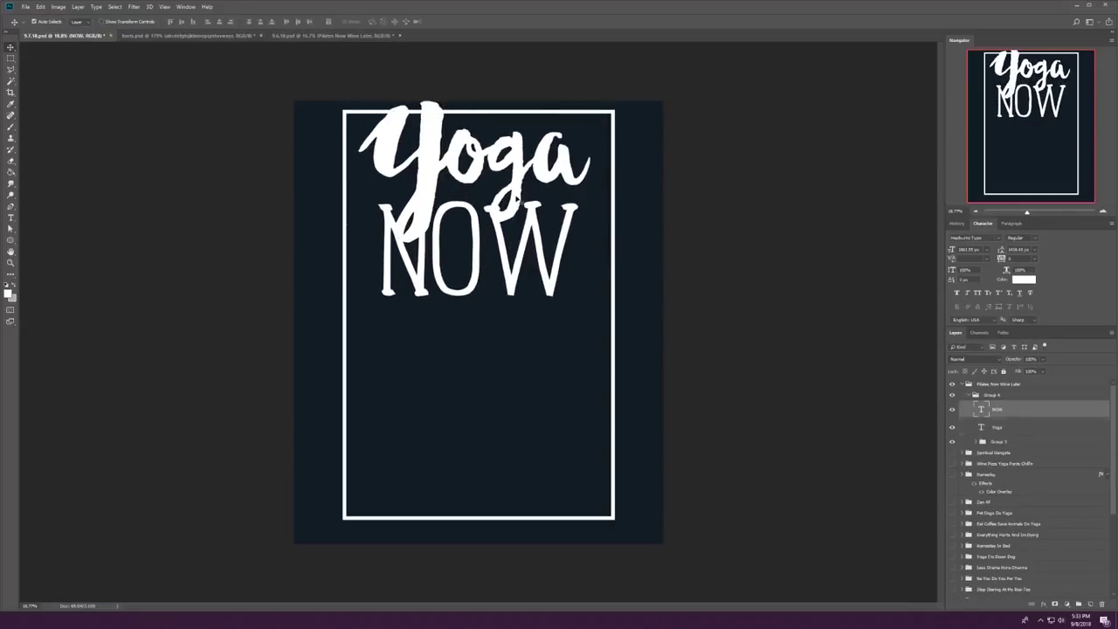
drag(515, 199, 539, 369)
double_click(468, 323)
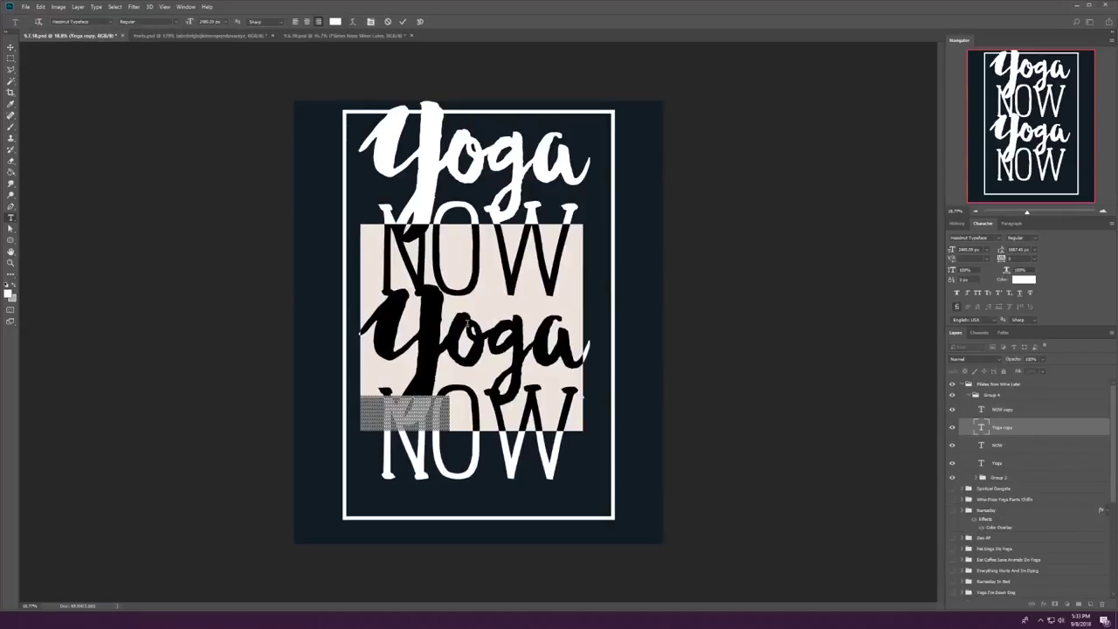
text(Wine)
key(ctrl+Return)
Step: Resize LATER to fit under Wine and nudge both a few pixels down
click(574, 474)
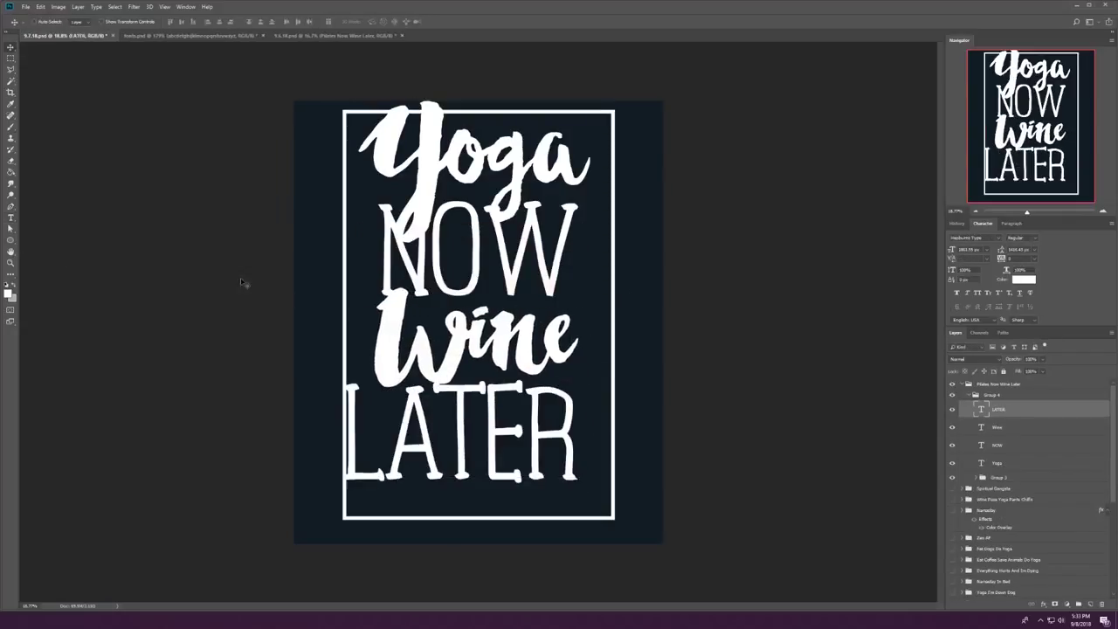
key(ctrl+t)
mouse_move(363, 358)
mouse_down()
mouse_move(384, 362)
mouse_move(374, 376)
mouse_up()
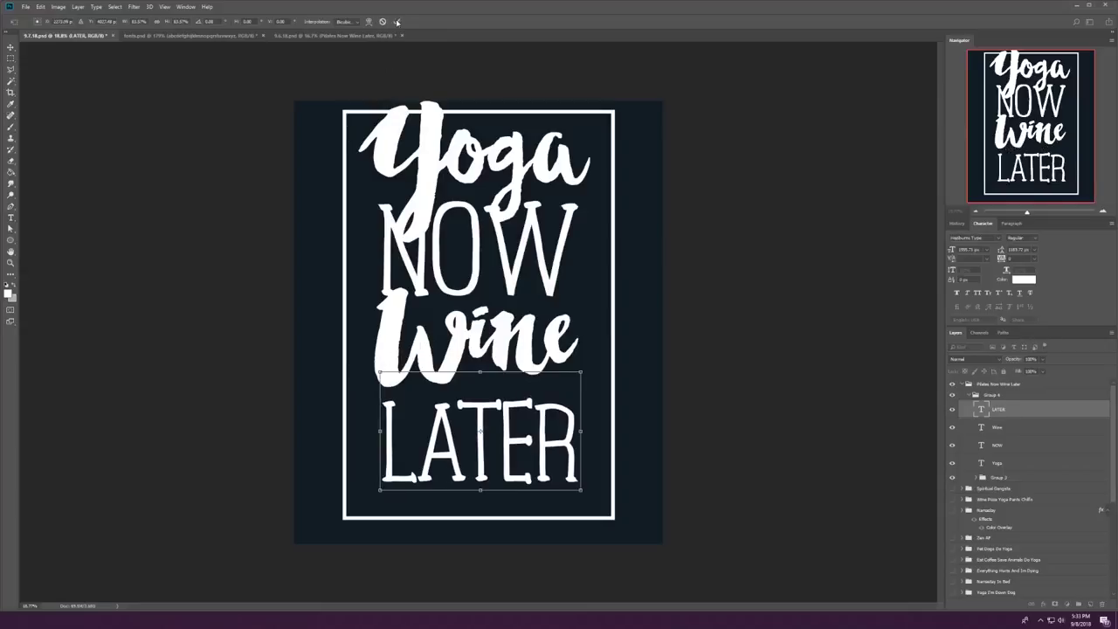
key(Return)
drag(476, 337, 476, 343)
drag(505, 405, 505, 409)
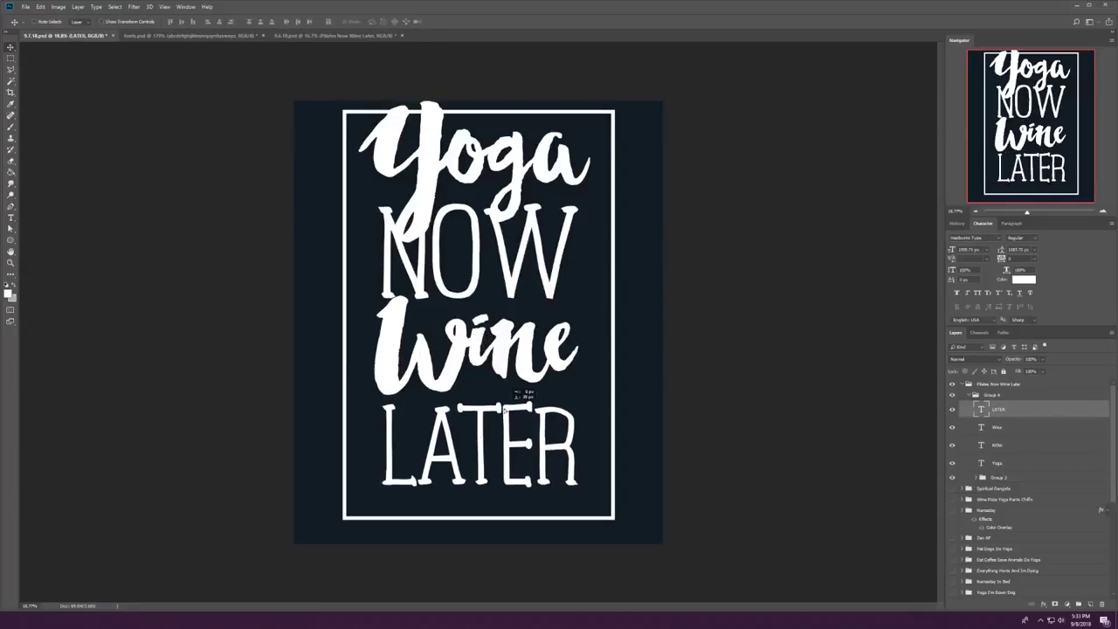
Step: Mask NOW around Yoga using Yoga's expanded letter selection
click(996, 463)
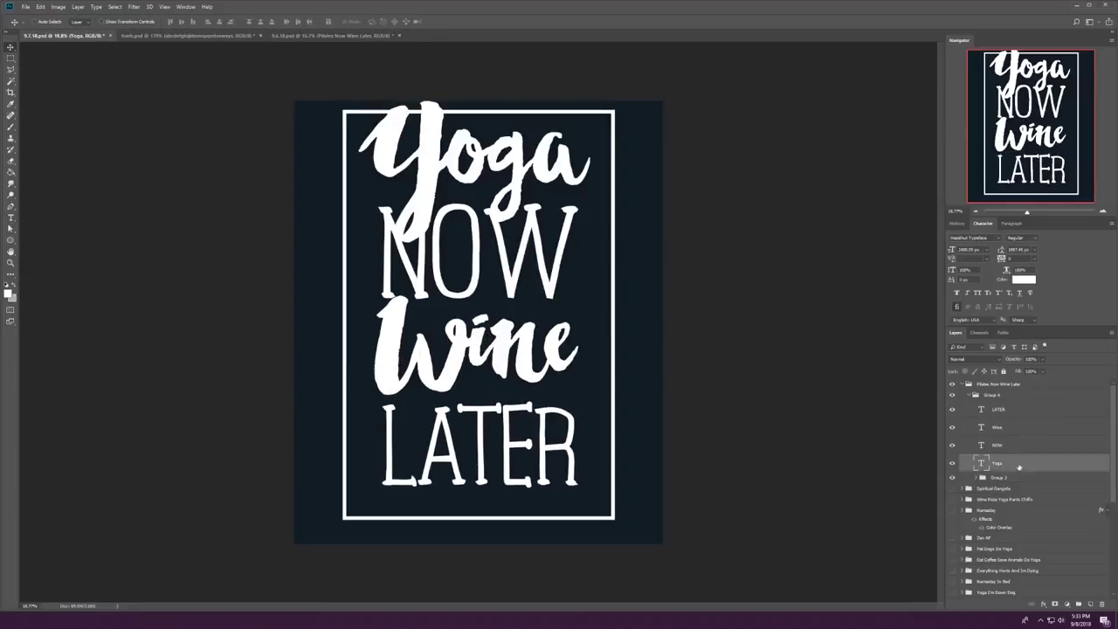
click(114, 6)
click(227, 146)
click(996, 444)
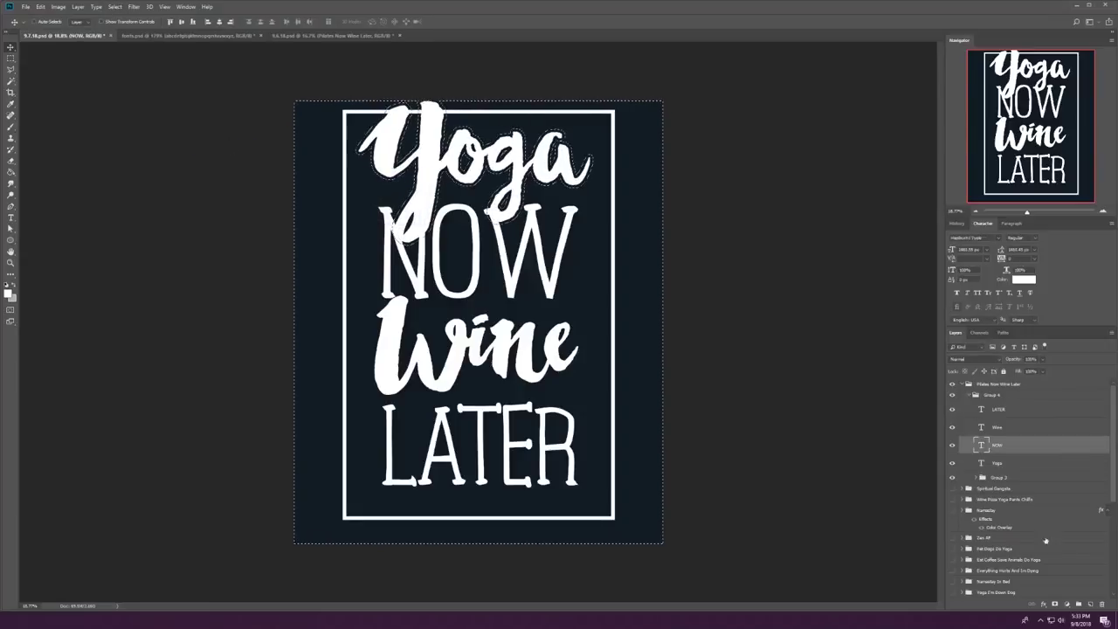
click(1055, 603)
click(10, 127)
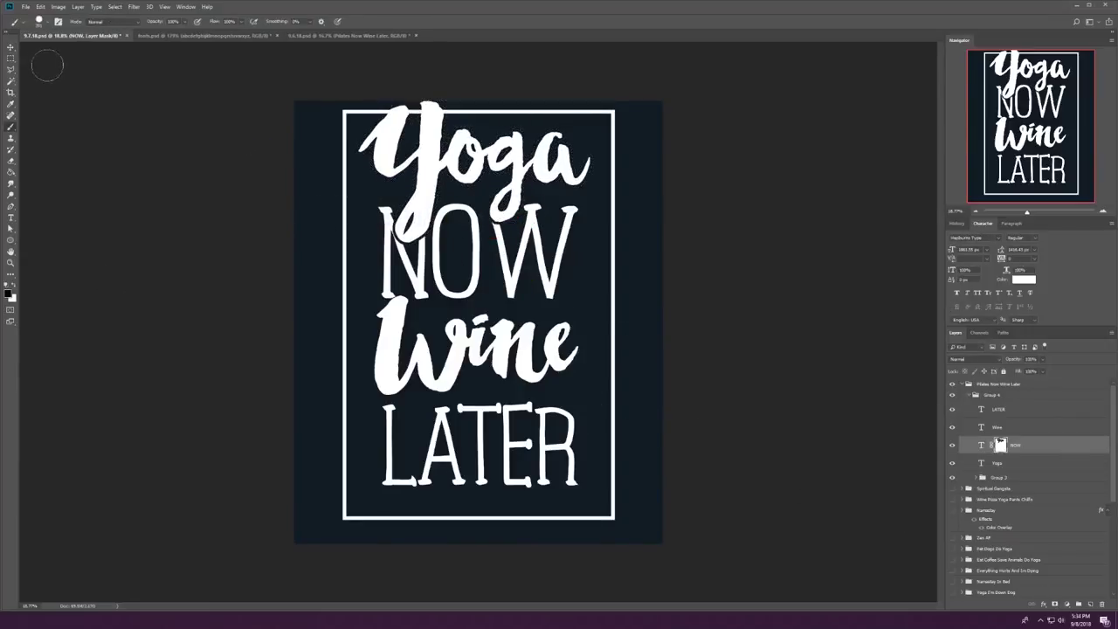
Step: Rescale all four lettering layers together and move them lower in the frame
click(995, 409)
shift+click(996, 463)
key(ctrl+t)
drag(356, 98, 364, 129)
click(396, 22)
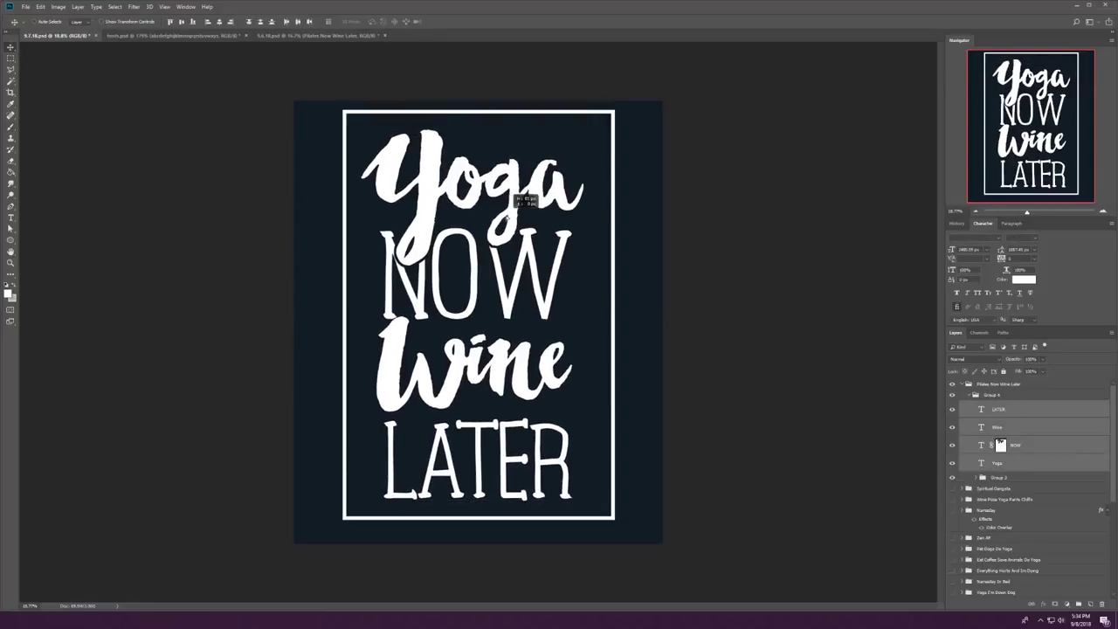
Step: Shrink and narrow the white frame so it hugs the text
click(614, 160)
key(ctrl+t)
mouse_move(614, 111)
mouse_down()
mouse_move(622, 98)
mouse_move(608, 116)
mouse_up()
drag(479, 111, 479, 116)
drag(334, 306, 369, 300)
click(395, 22)
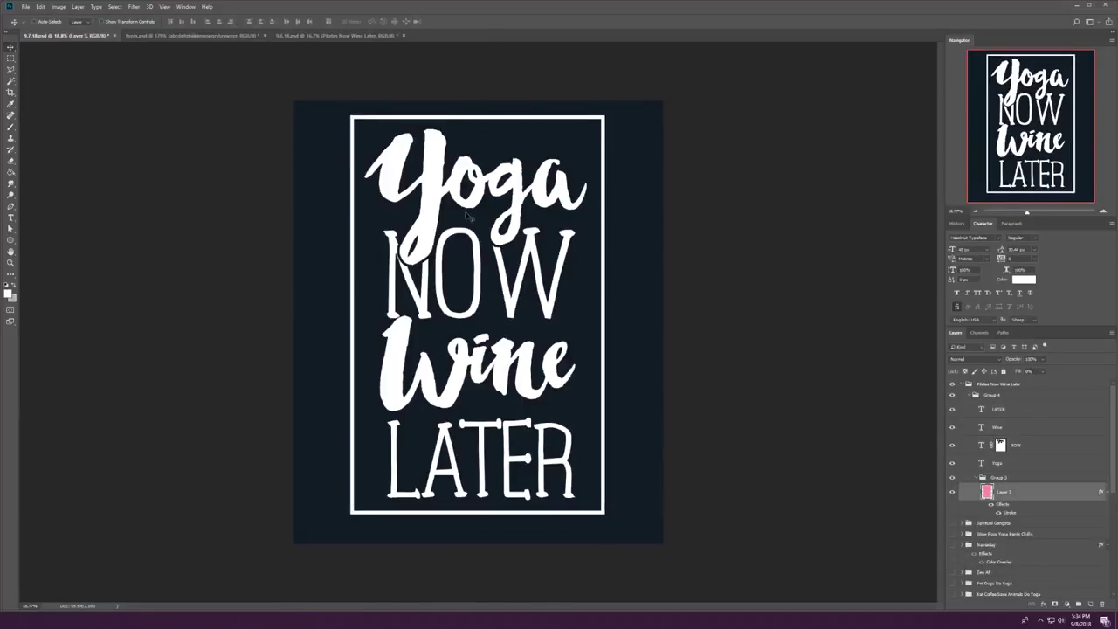
click(976, 476)
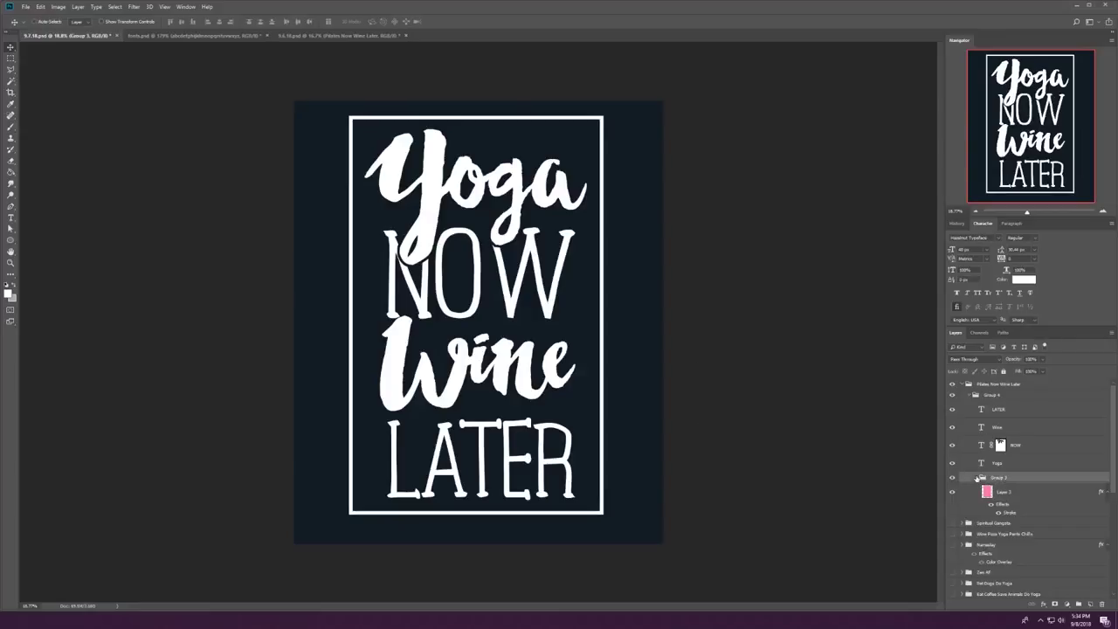
shift+click(1014, 409)
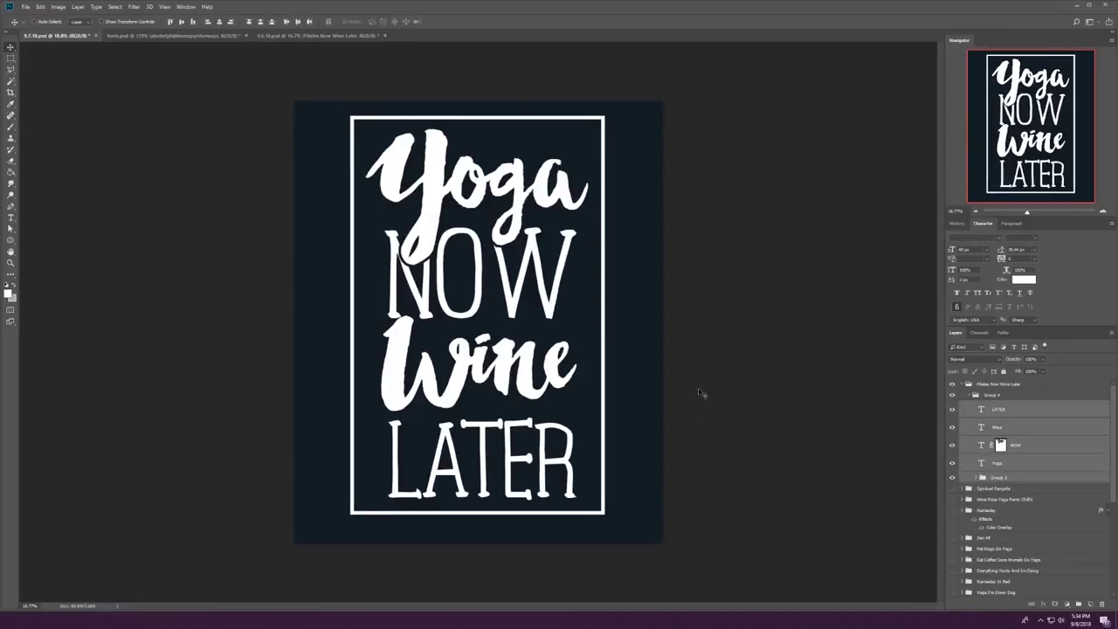
Step: Delete the white frame group and fit the whole poster in the window
click(979, 478)
key(Delete)
key(ctrl+minus)
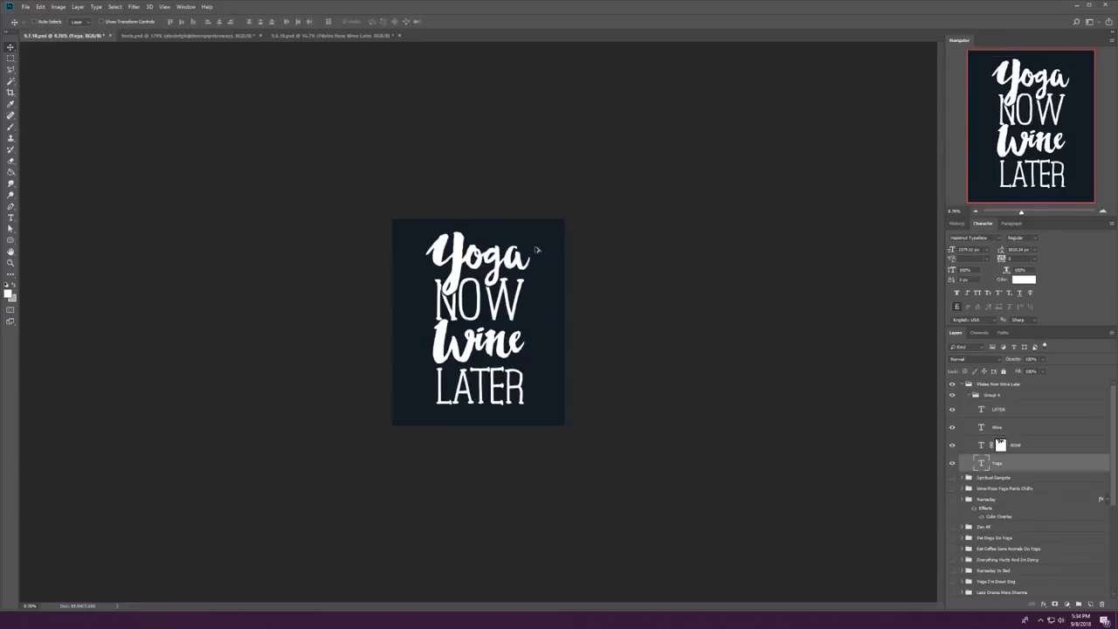
key(ctrl+0)
Step: Remove NOW's layer mask and resize NOW slightly
click(1000, 445)
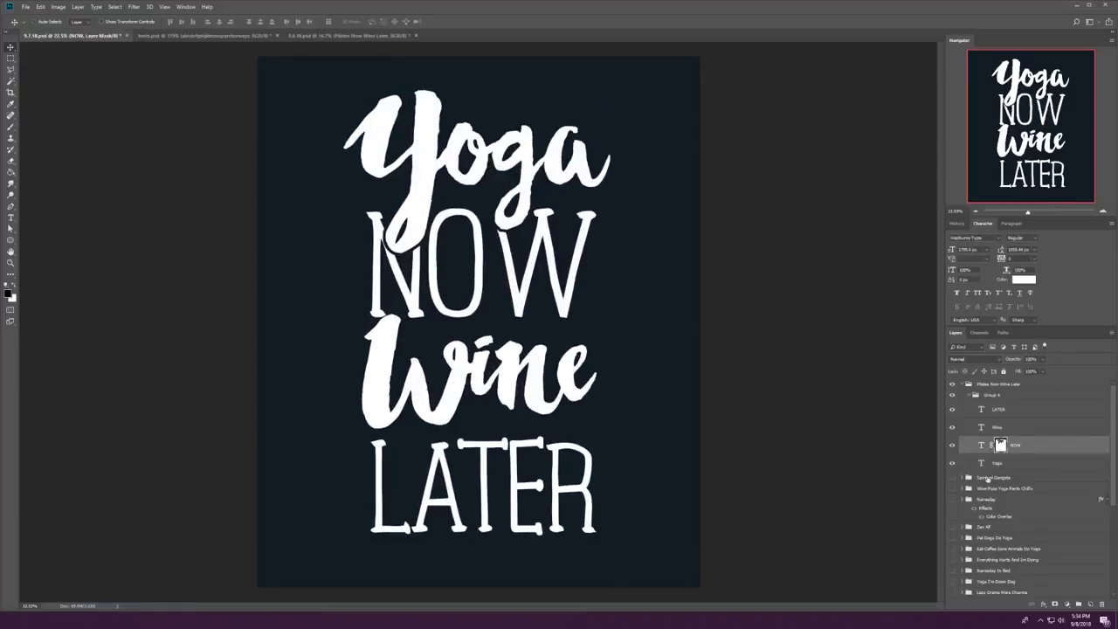
right_click(998, 444)
right_click(992, 452)
key(ctrl+t)
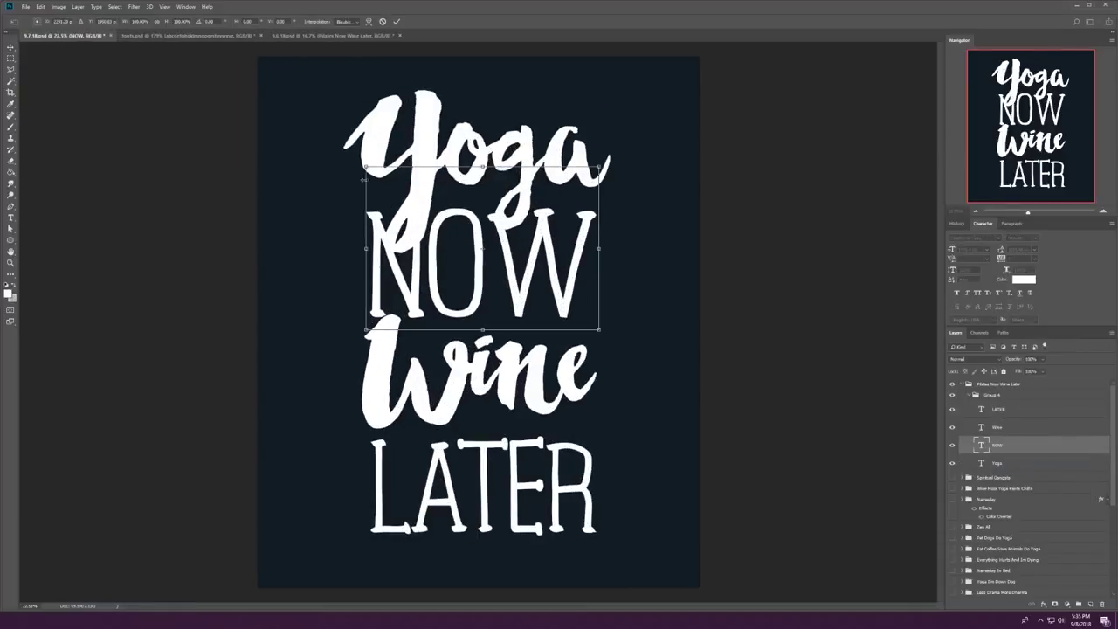
mouse_move(372, 186)
mouse_down()
mouse_move(434, 195)
mouse_move(393, 181)
mouse_up()
key(Return)
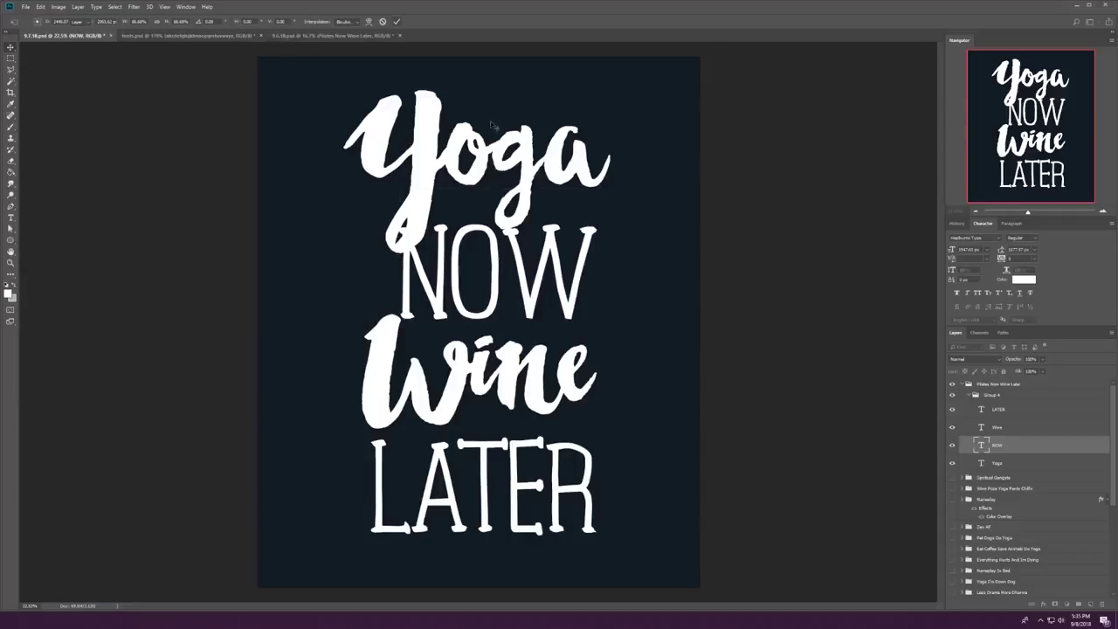
Step: Nudge NOW up and move Wine and LATER up to stack tighter
click(545, 498)
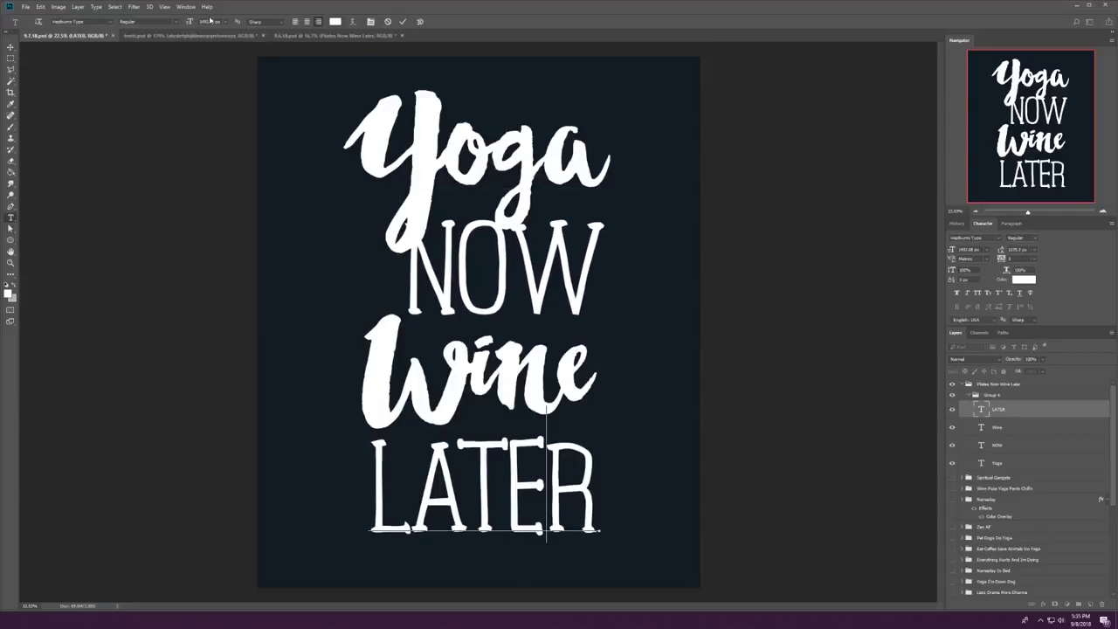
double_click(502, 266)
click(11, 47)
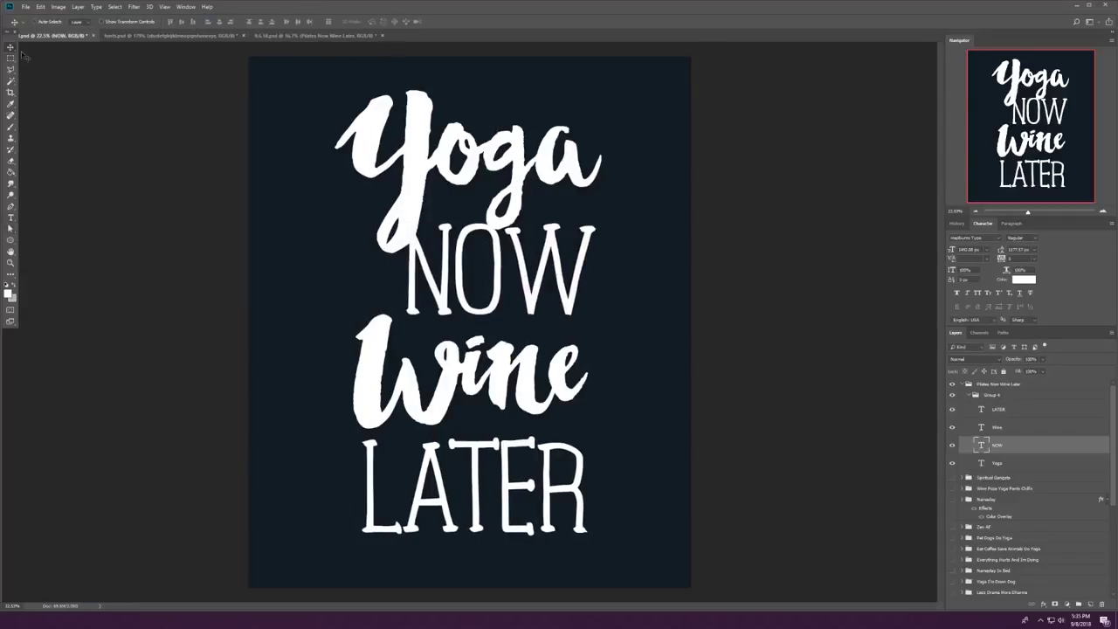
key(shift+Up)
key(shift+Up)
key(shift+Up)
key(shift+Up)
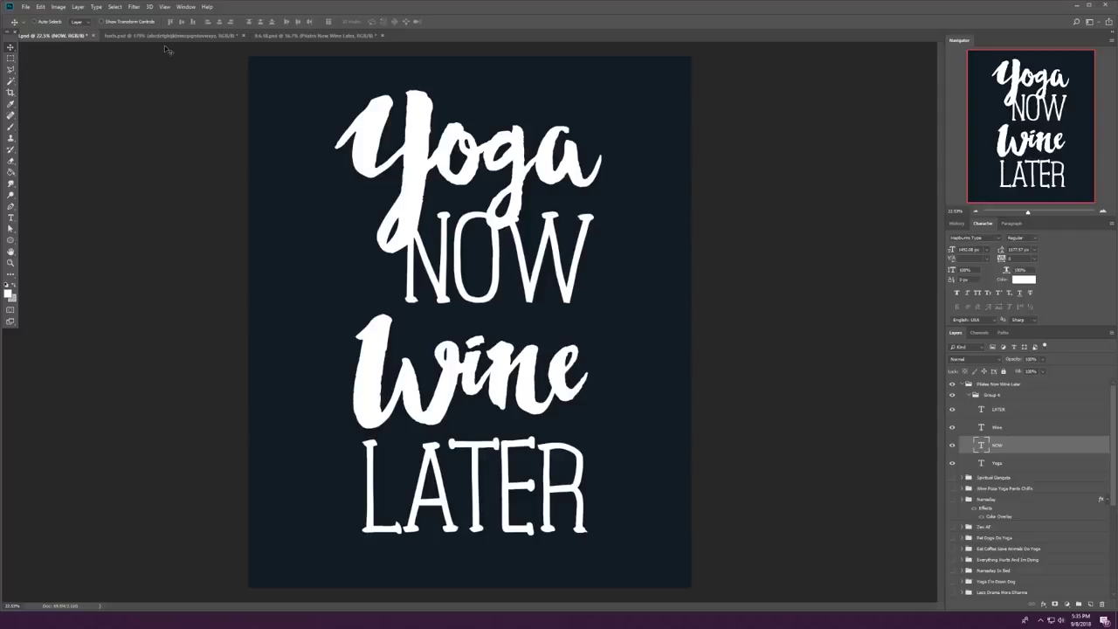
drag(472, 373, 471, 352)
drag(569, 437, 620, 408)
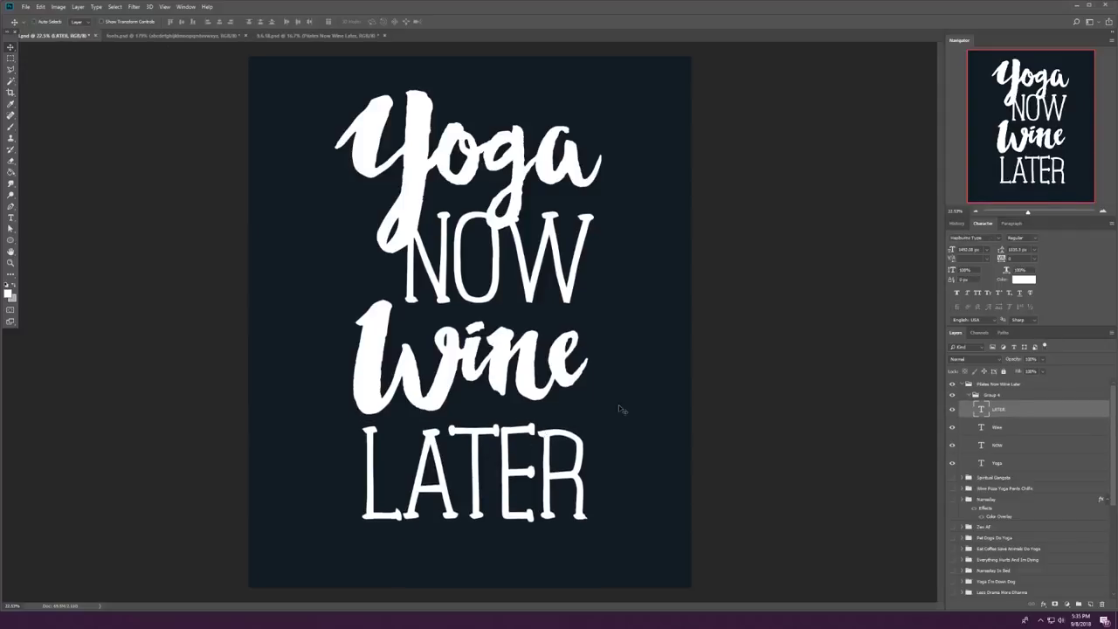
Step: Rasterize Yoga and warp its bottom-left corner outward
click(997, 463)
right_click(997, 463)
click(1048, 288)
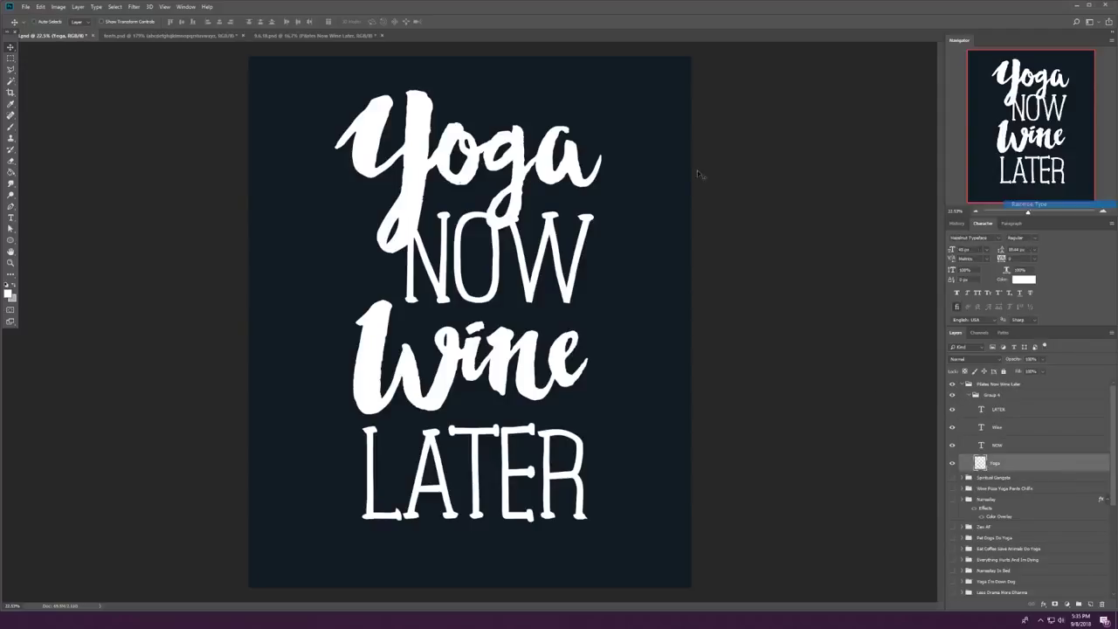
key(ctrl+t)
drag(337, 250, 327, 259)
drag(391, 282, 490, 218)
Step: Revert Yoga in History to its unwarped, just-rasterized state and nudge it slightly
click(396, 22)
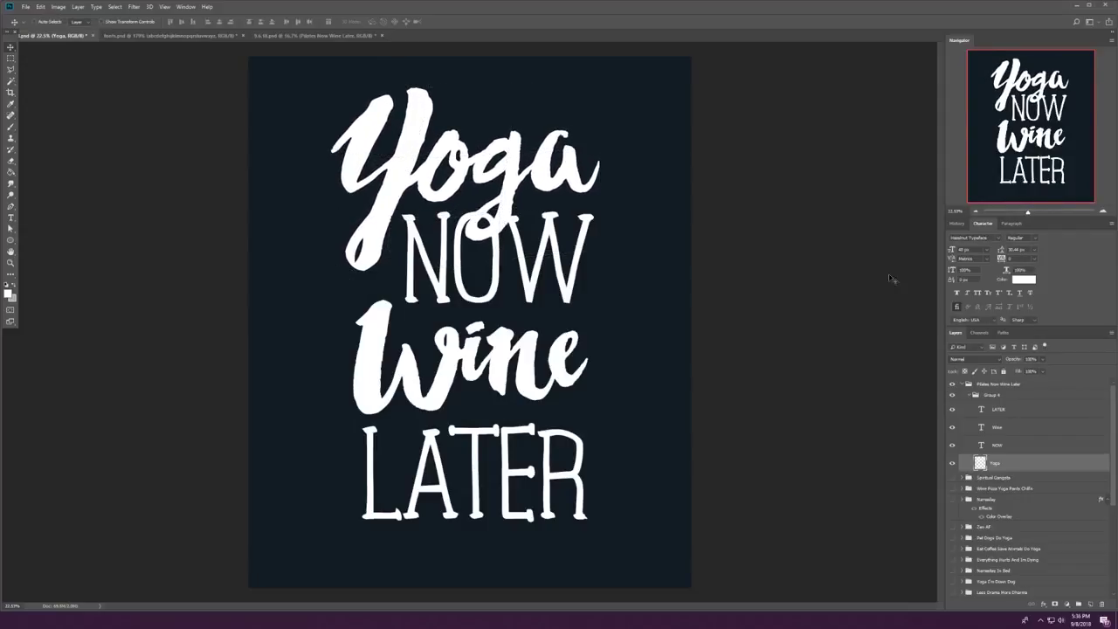
click(957, 223)
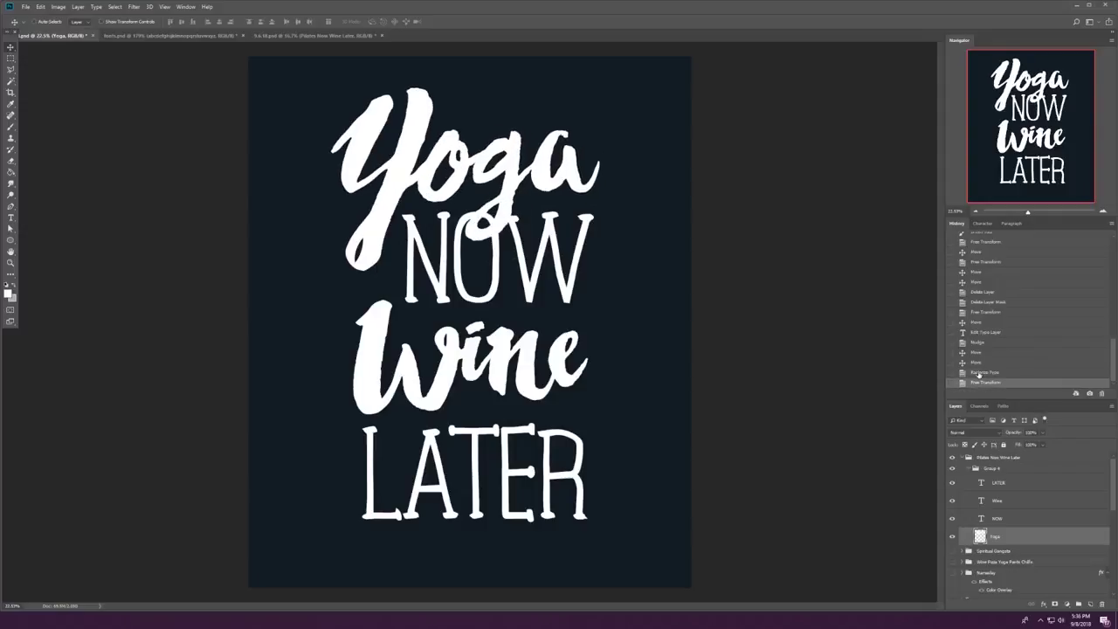
key(ctrl+t)
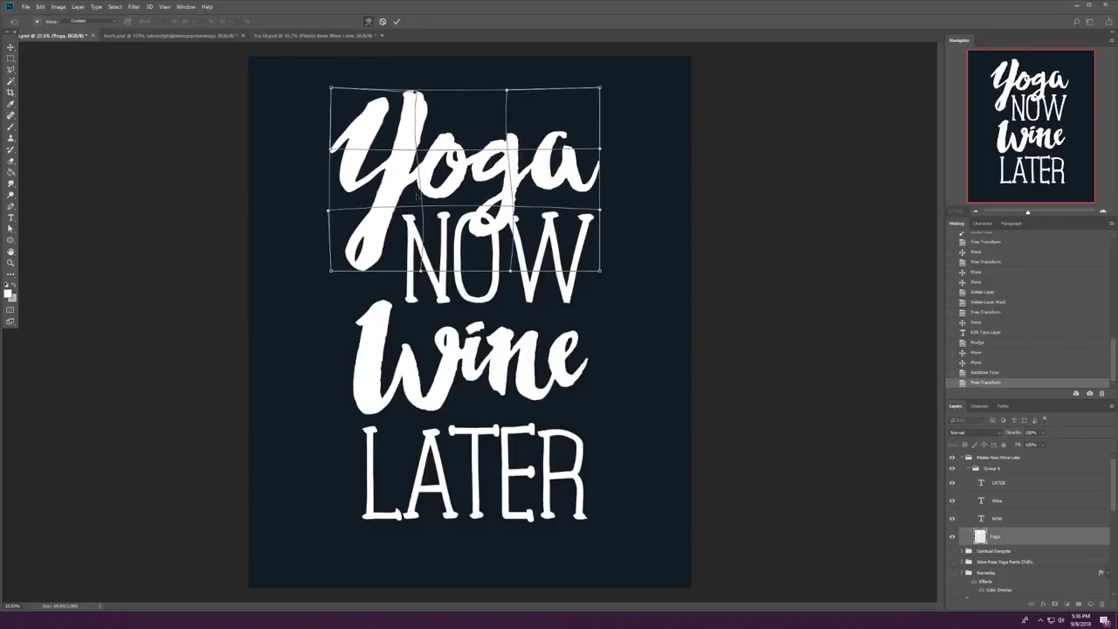
click(398, 22)
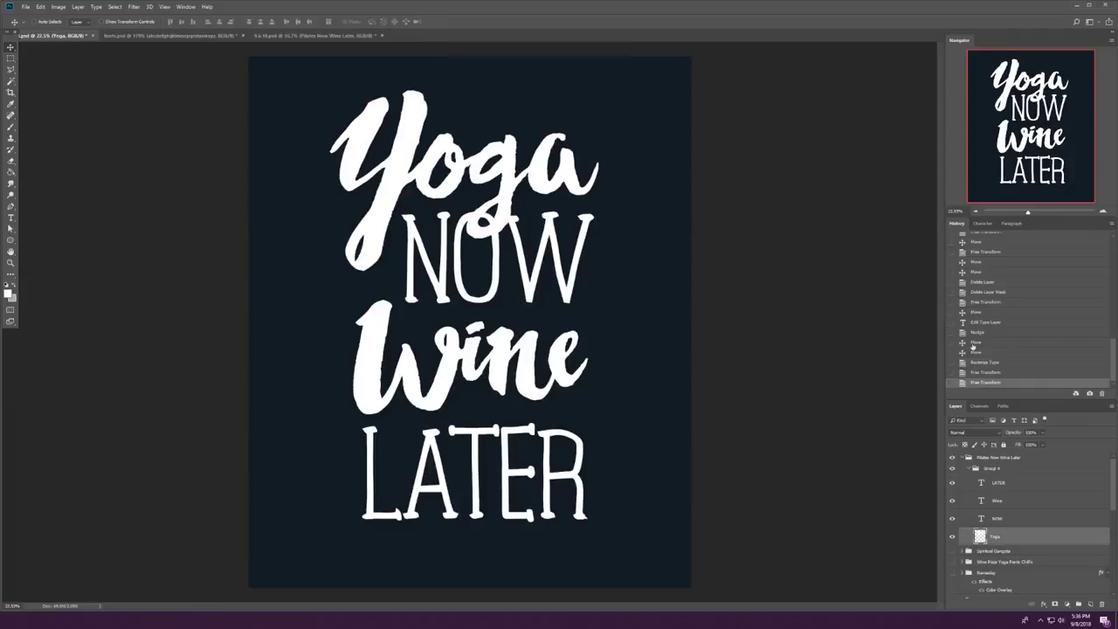
click(956, 361)
click(1000, 381)
click(999, 365)
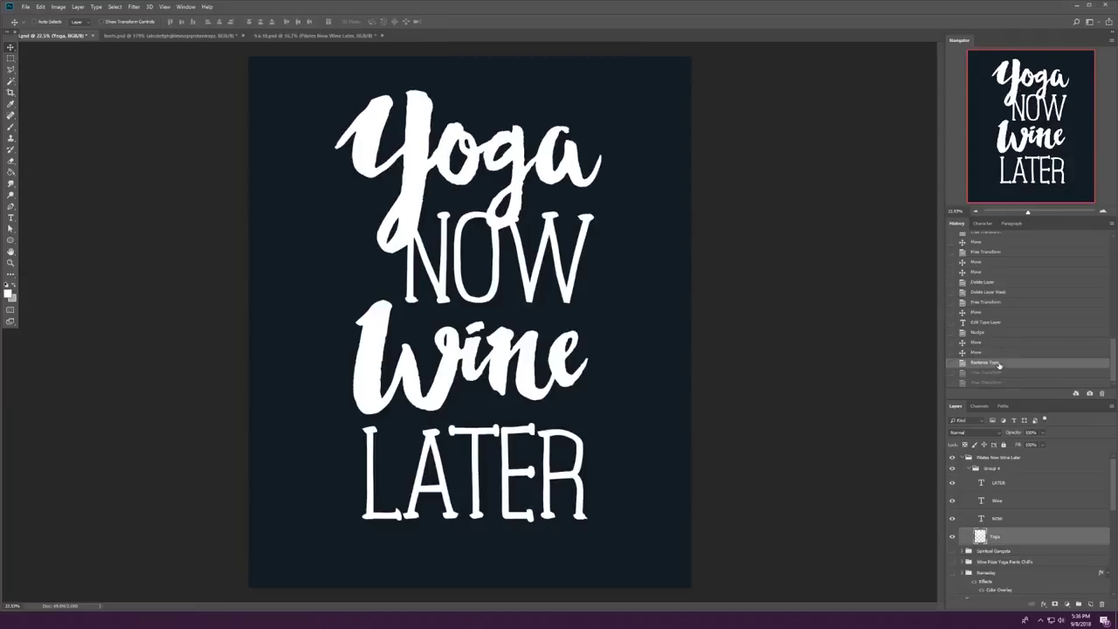
drag(492, 295, 495, 296)
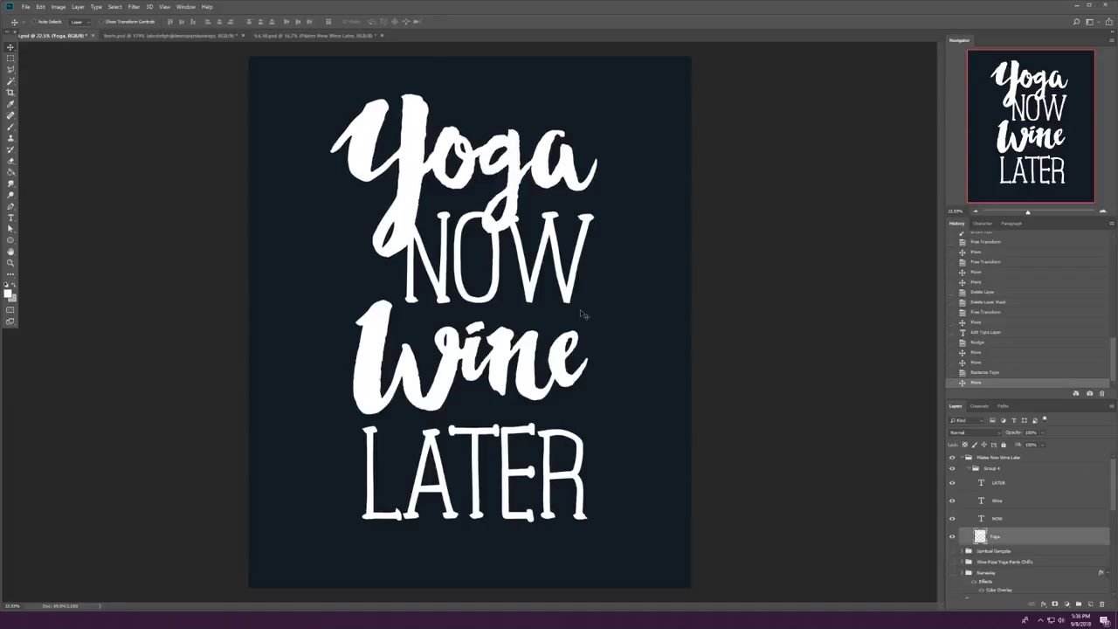
Step: Mask NOW using Yoga's expanded, inverted letter selection, then touch up the mask
ctrl+click(980, 535)
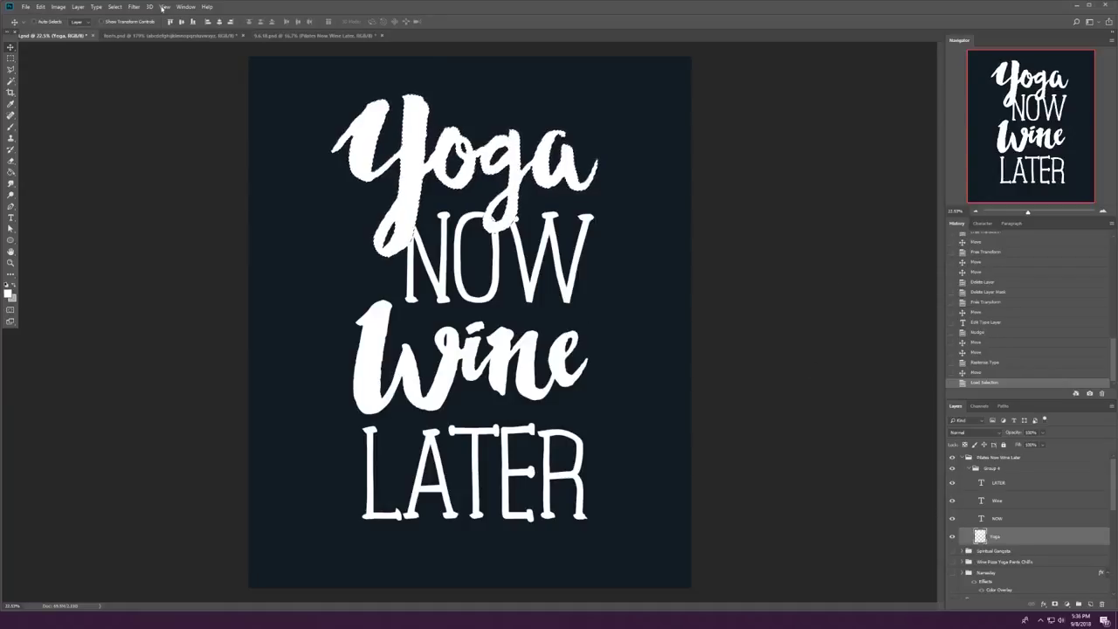
click(96, 6)
click(201, 149)
key(Return)
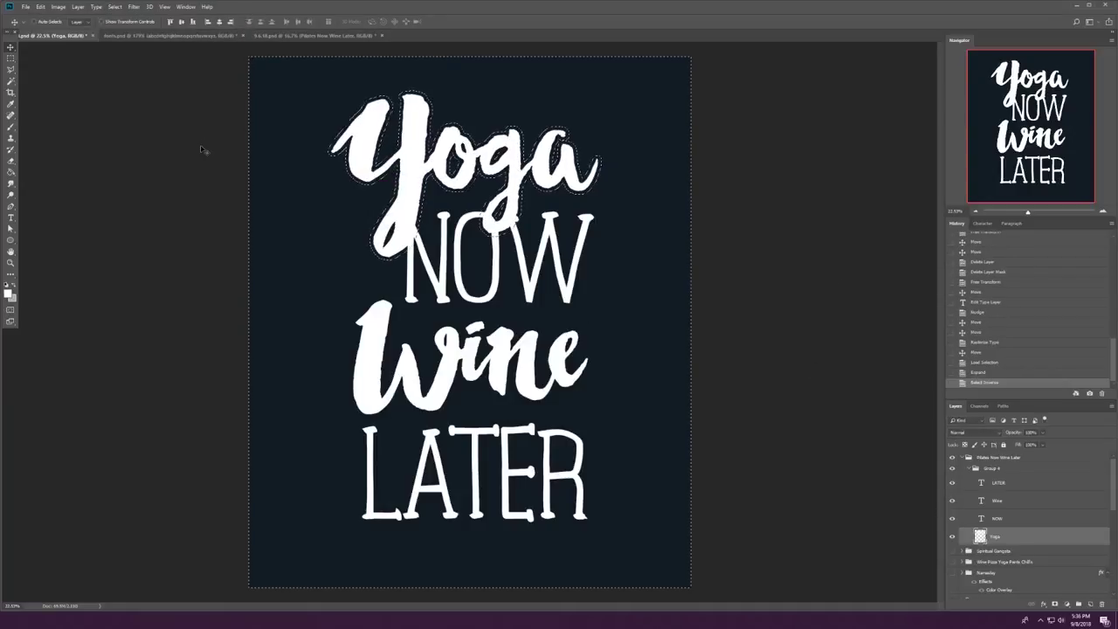
key(ctrl+shift+i)
key(alt+bracketright)
scroll(503, 189, up, 3)
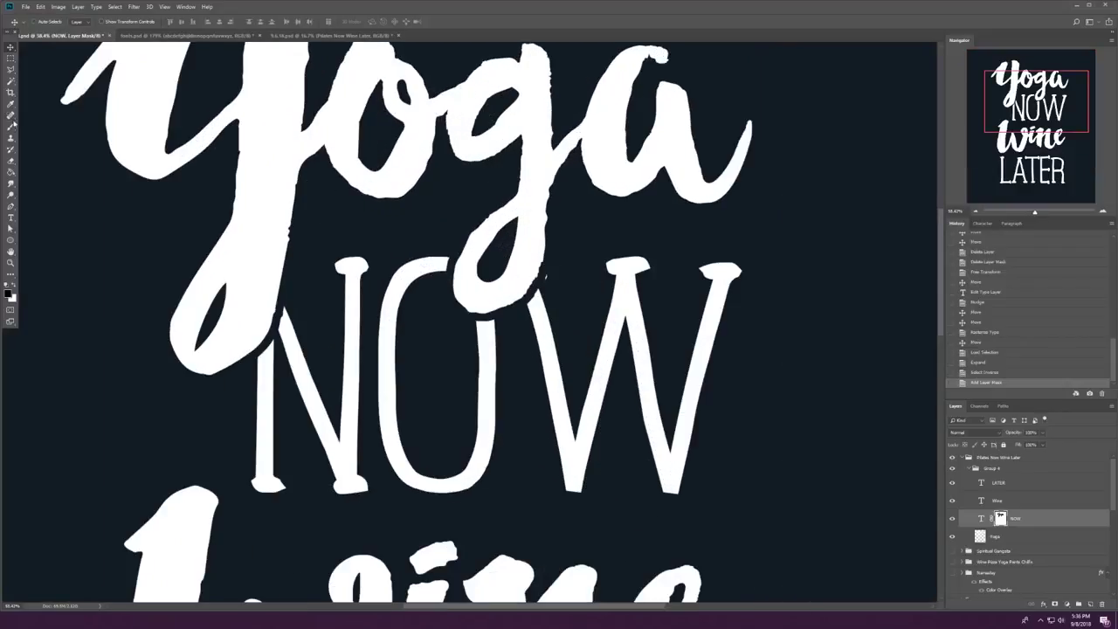
click(553, 282)
key(ctrl+0)
key(alt+period)
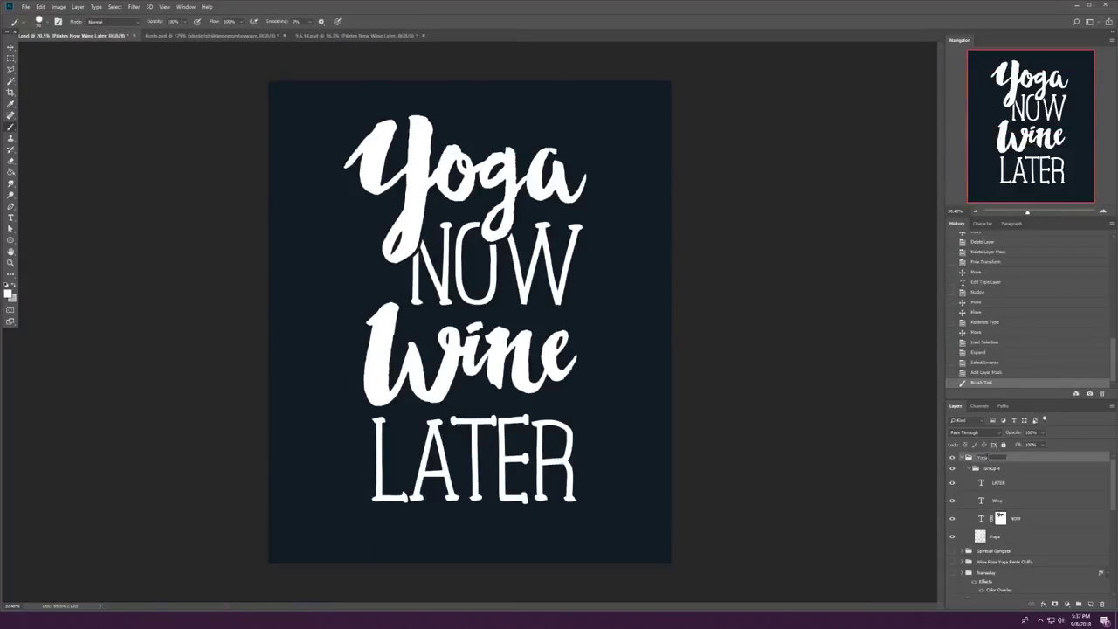
Step: Hide the visibility of the lettering group
click(952, 457)
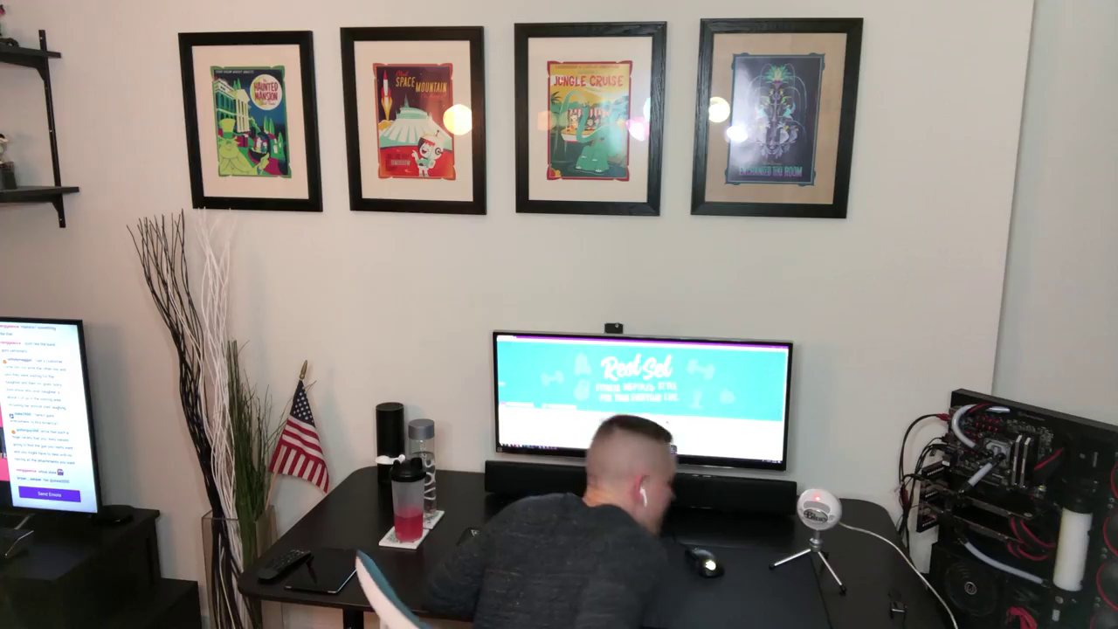